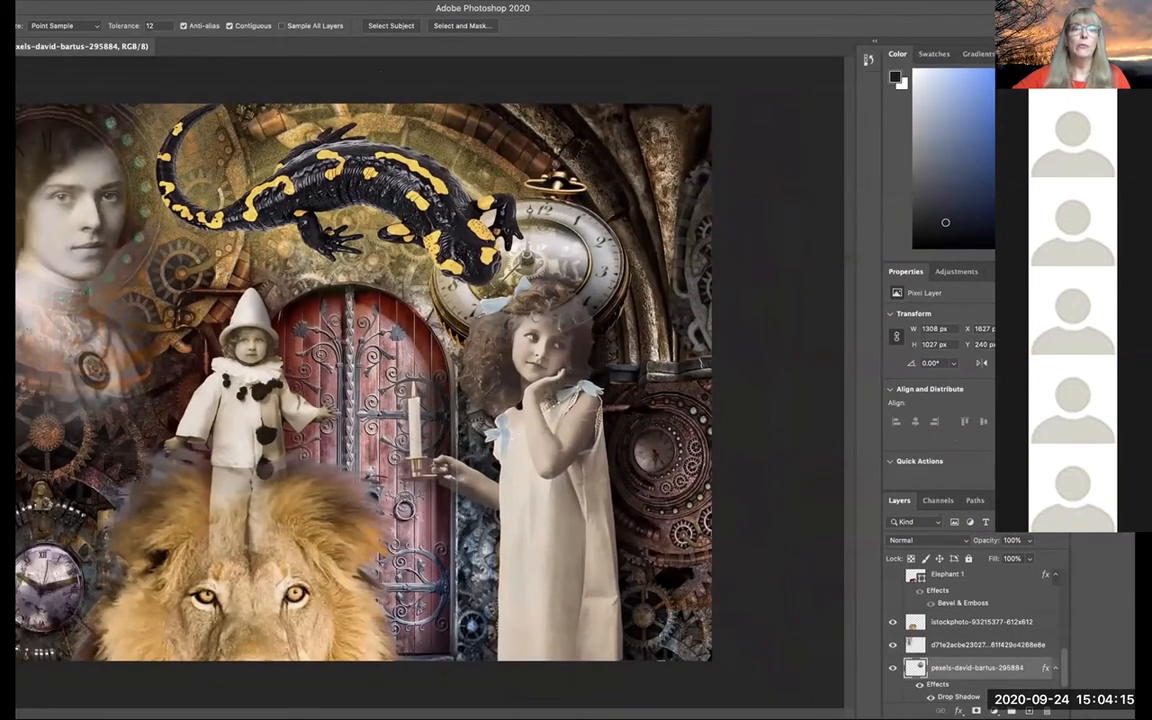
pyautogui.click(418, 1)
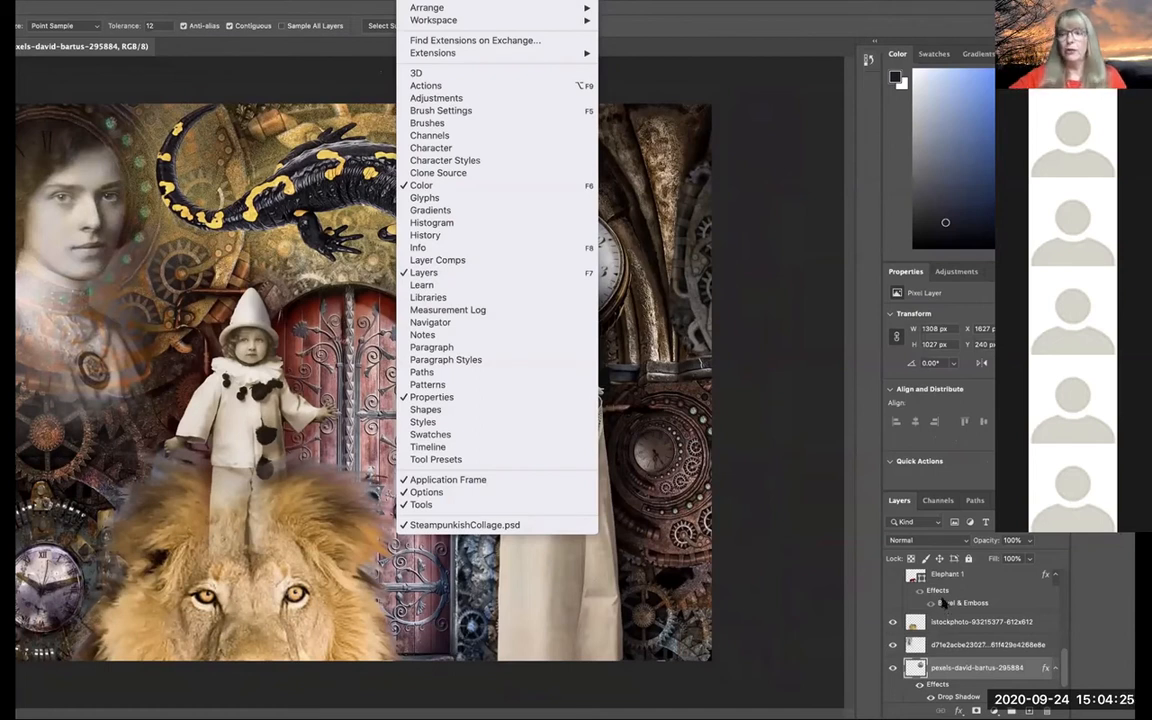
pyautogui.click(875, 14)
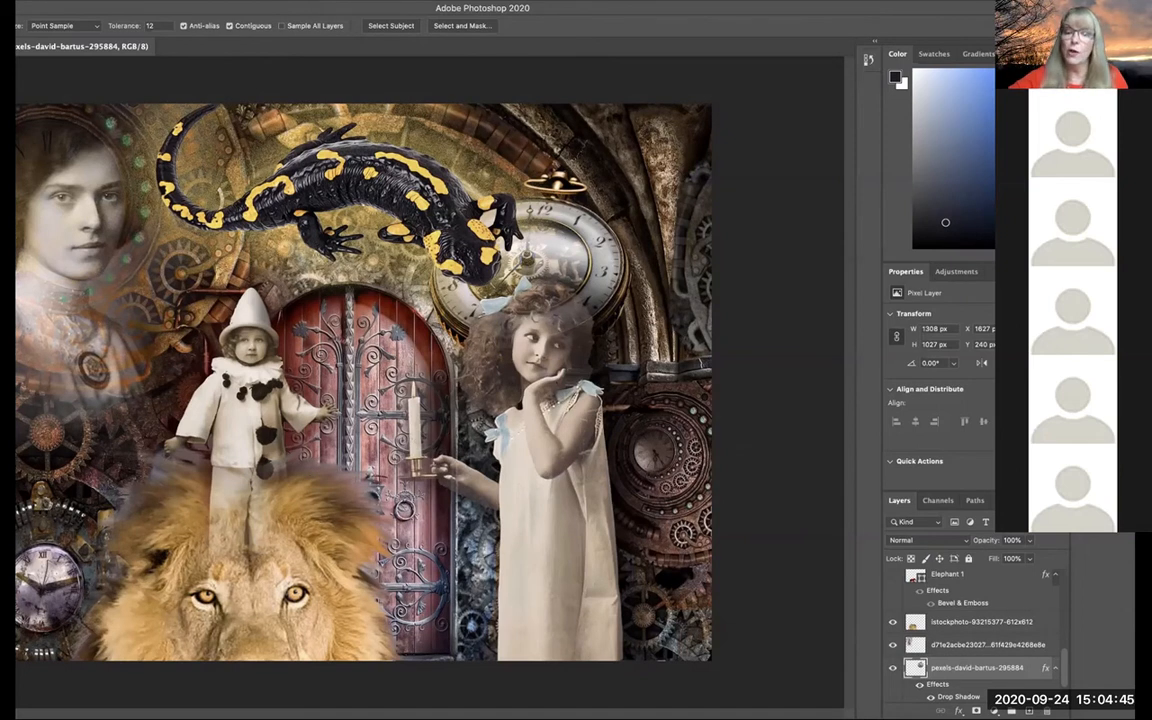
pyautogui.click(971, 645)
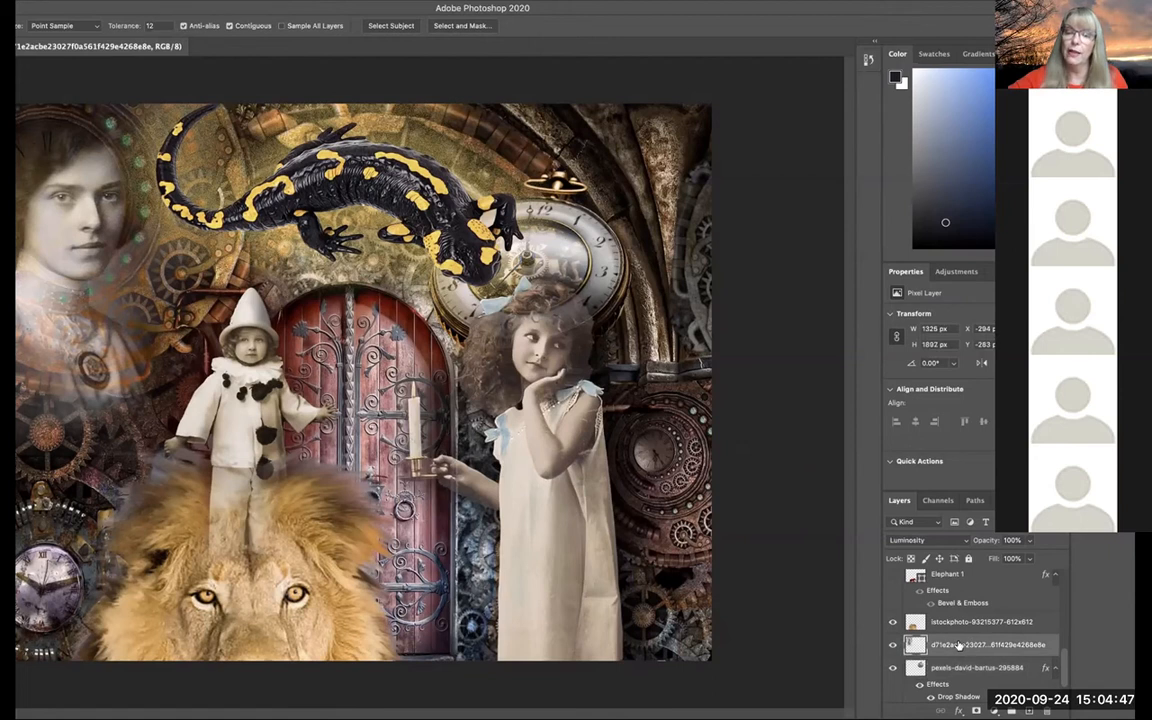
pyautogui.click(958, 578)
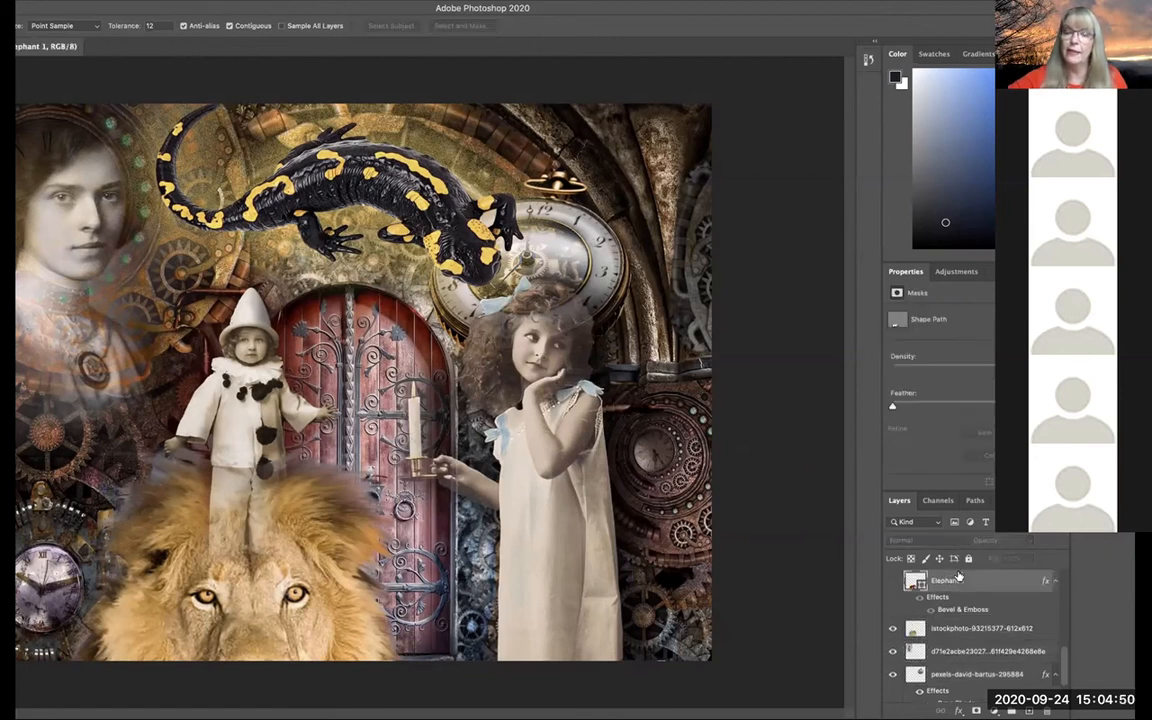
pyautogui.click(972, 677)
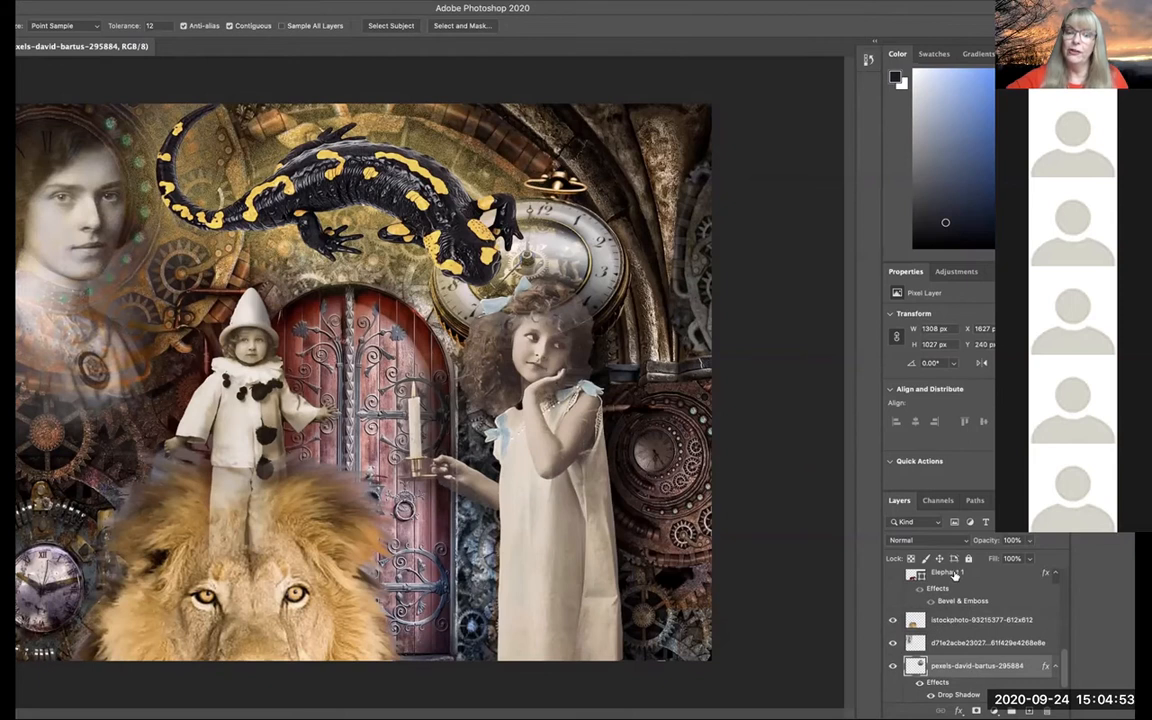
pyautogui.click(955, 578)
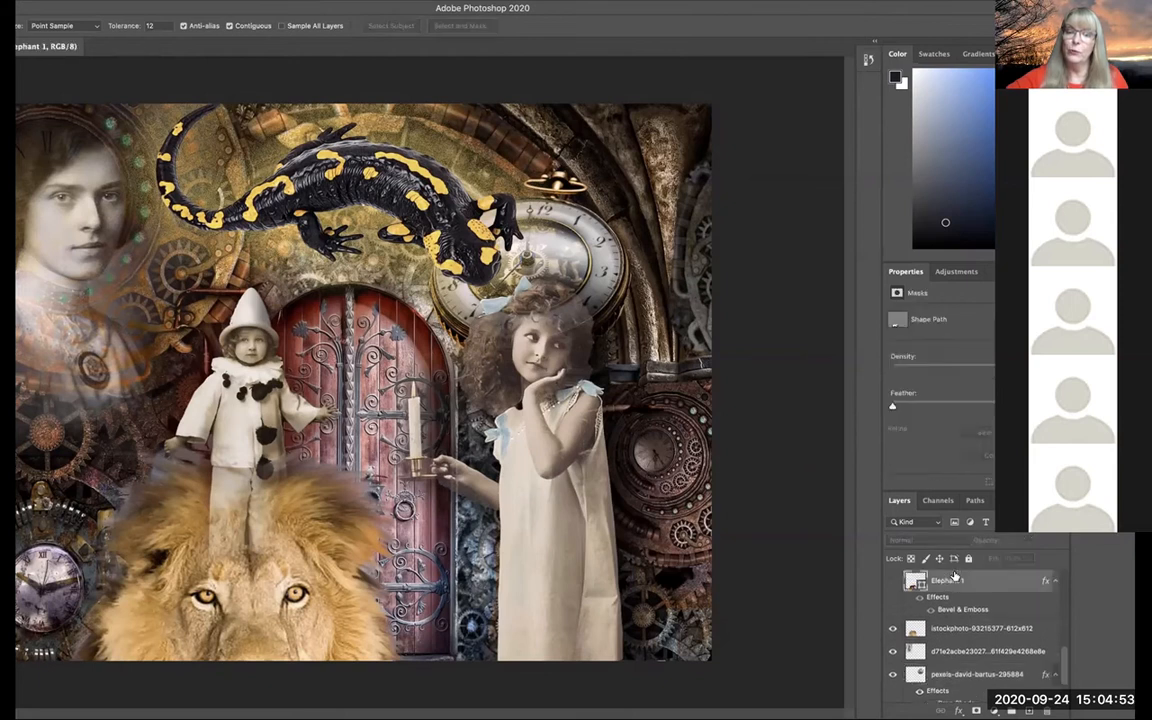
pyautogui.click(945, 650)
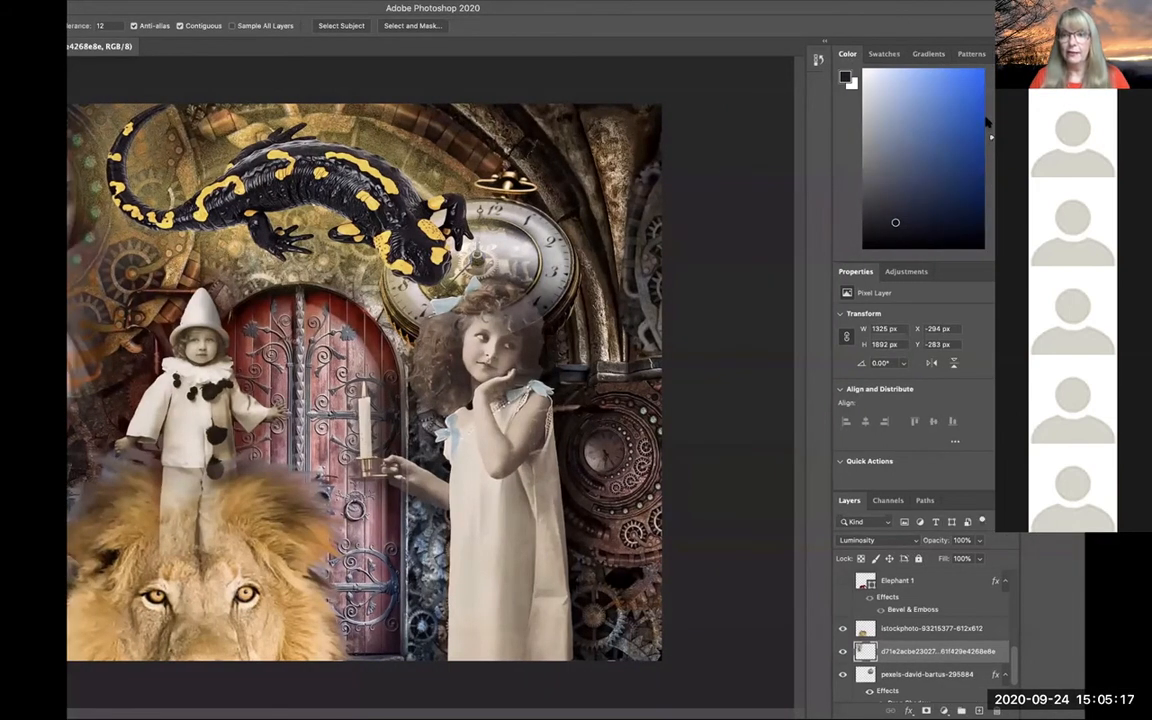
# Change the foreground colour to a dark, muted green.
pyautogui.moveTo(990, 140)
pyautogui.mouseDown()
pyautogui.moveTo(988, 90)
pyautogui.moveTo(991, 245)
pyautogui.moveTo(991, 91)
pyautogui.moveTo(991, 232)
pyautogui.moveTo(991, 190)
pyautogui.mouseUp()
pyautogui.moveTo(895, 223)
pyautogui.mouseDown()
pyautogui.moveTo(964, 226)
pyautogui.moveTo(873, 77)
pyautogui.moveTo(930, 232)
pyautogui.moveTo(864, 153)
pyautogui.moveTo(888, 205)
pyautogui.moveTo(887, 179)
pyautogui.mouseUp()
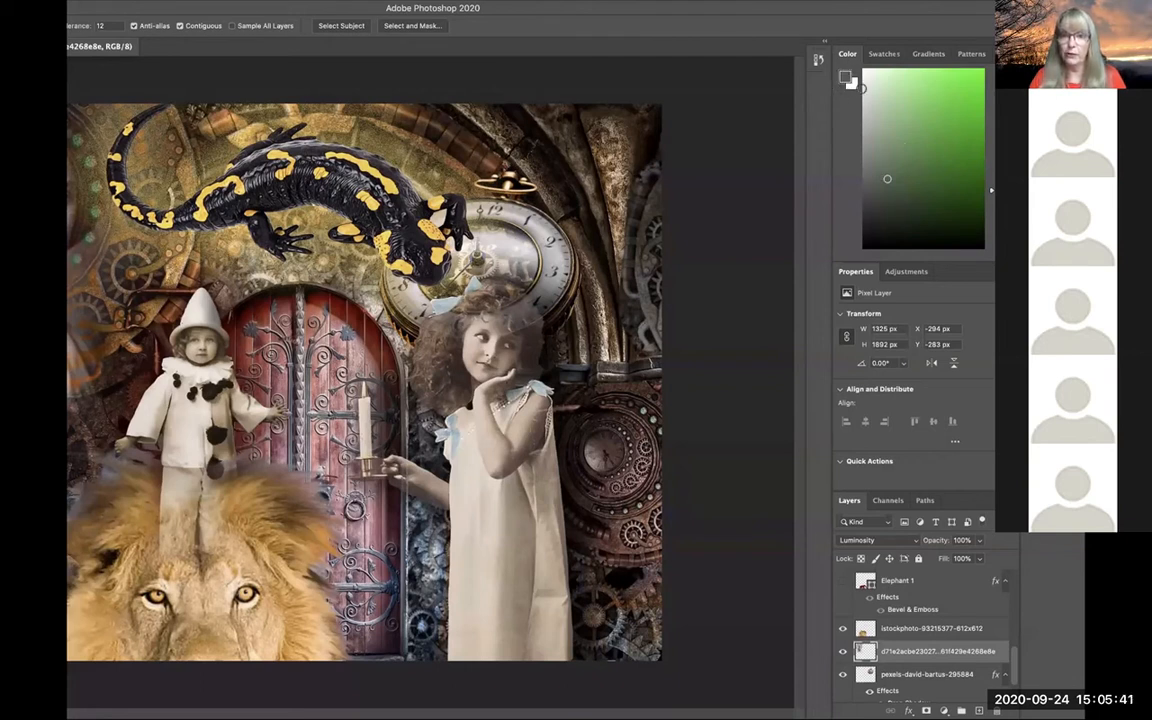
pyautogui.click(909, 189)
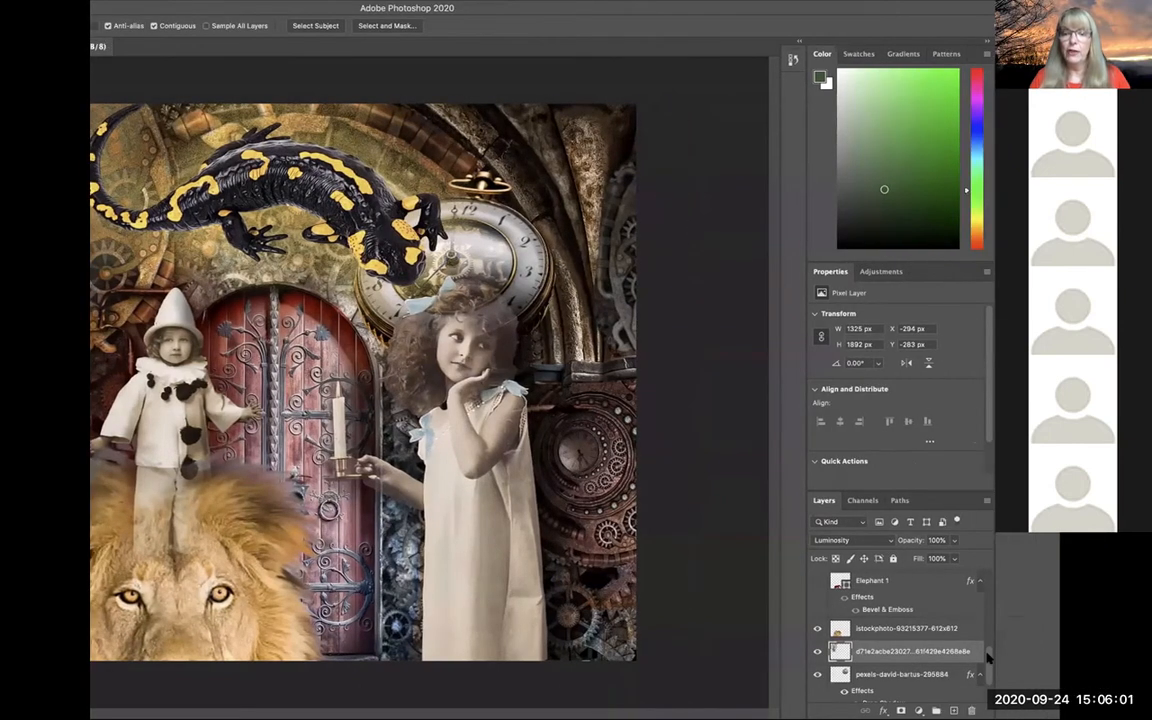
# Hide Layer 1 and the salamander layer that has the Outer Glow effect, leaving the other salamander layer hidden.
pyautogui.scroll(5, 988, 655)
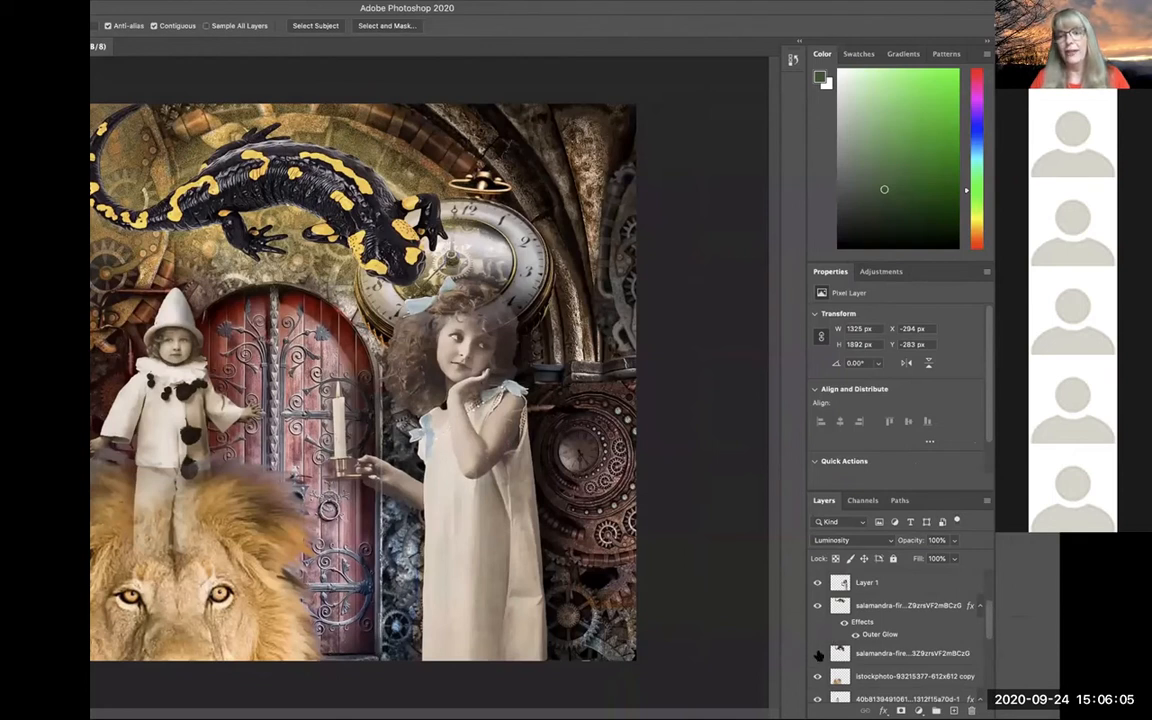
pyautogui.click(816, 654)
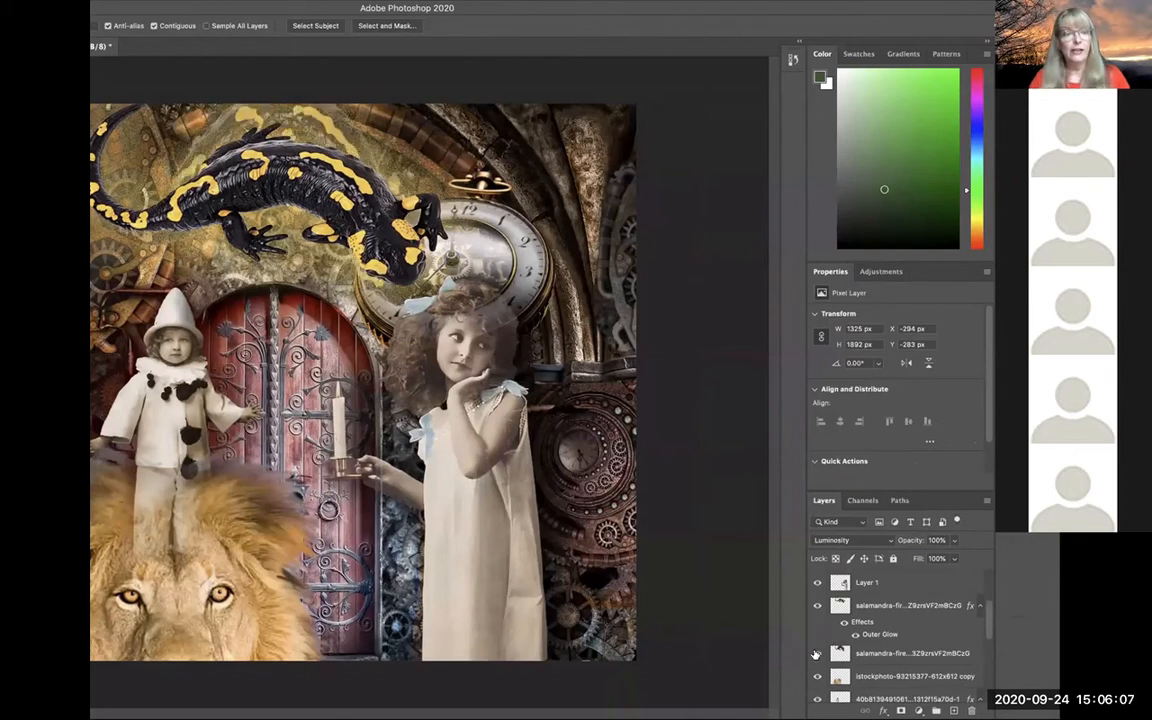
pyautogui.click(816, 654)
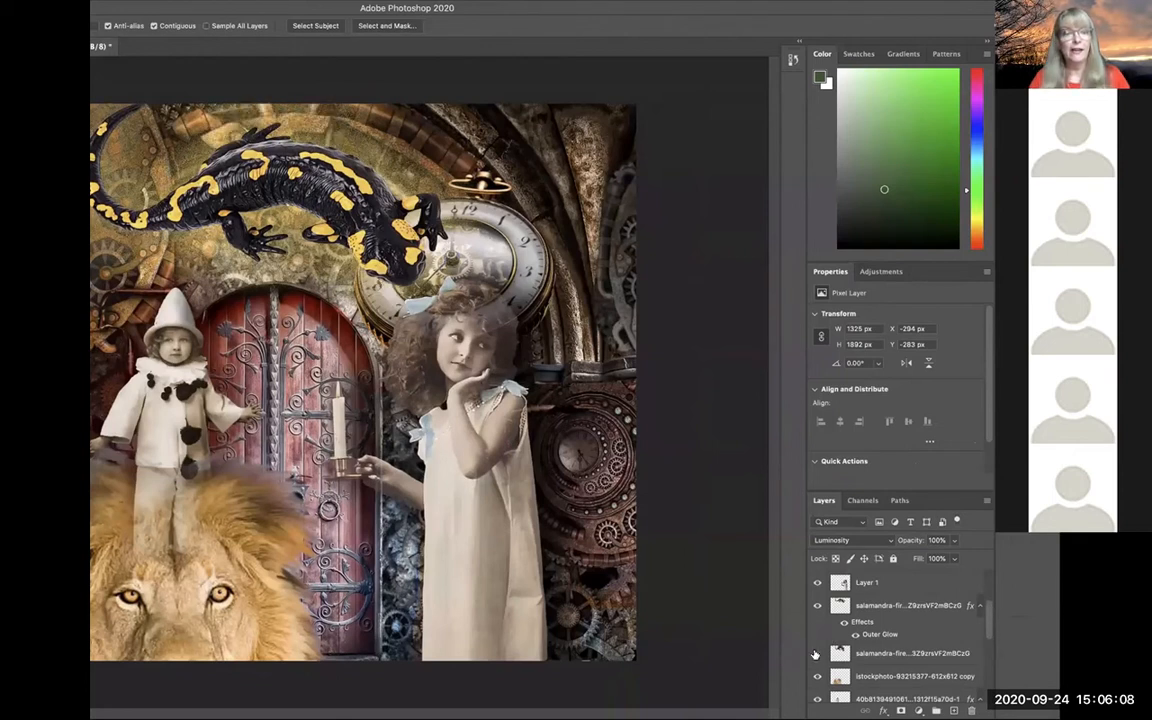
pyautogui.click(816, 585)
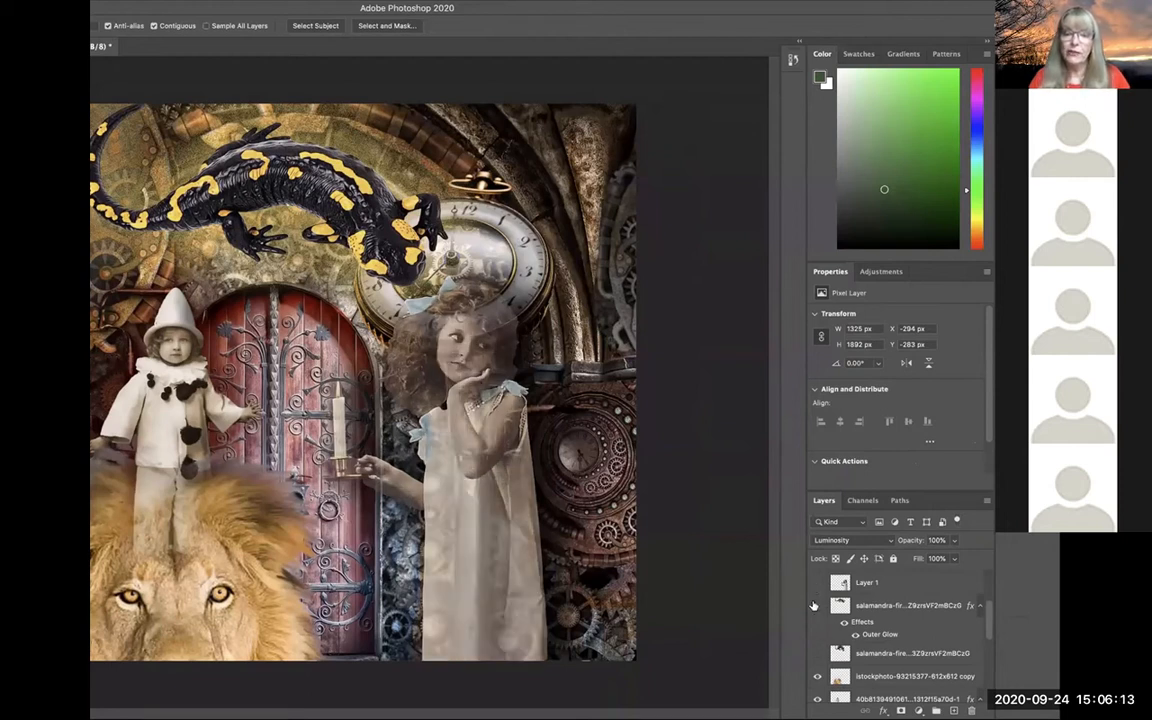
pyautogui.click(815, 605)
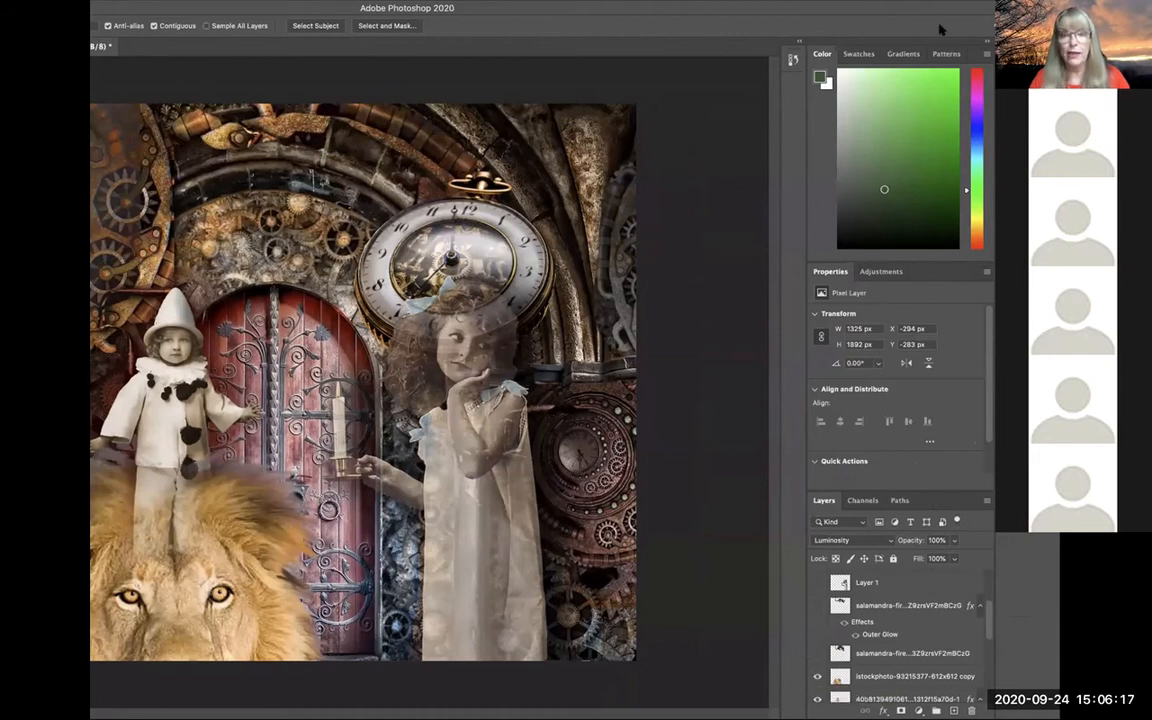
pyautogui.moveTo(928, 12); pyautogui.dragTo(980, 8)
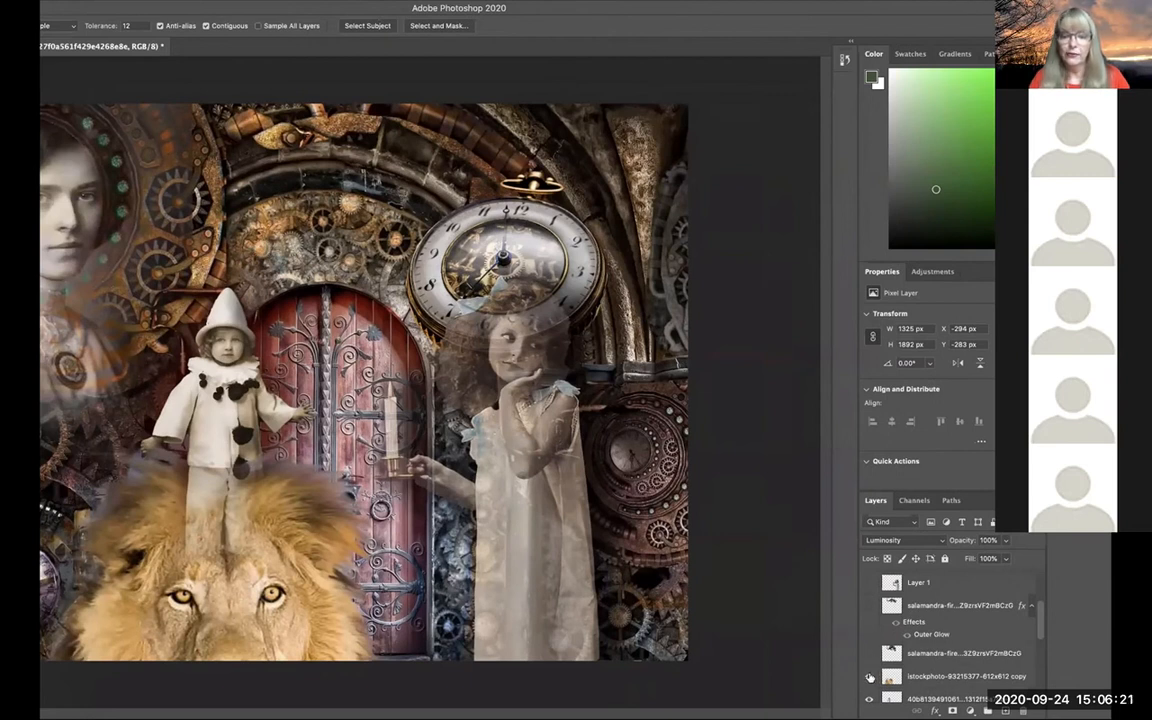
pyautogui.click(870, 678)
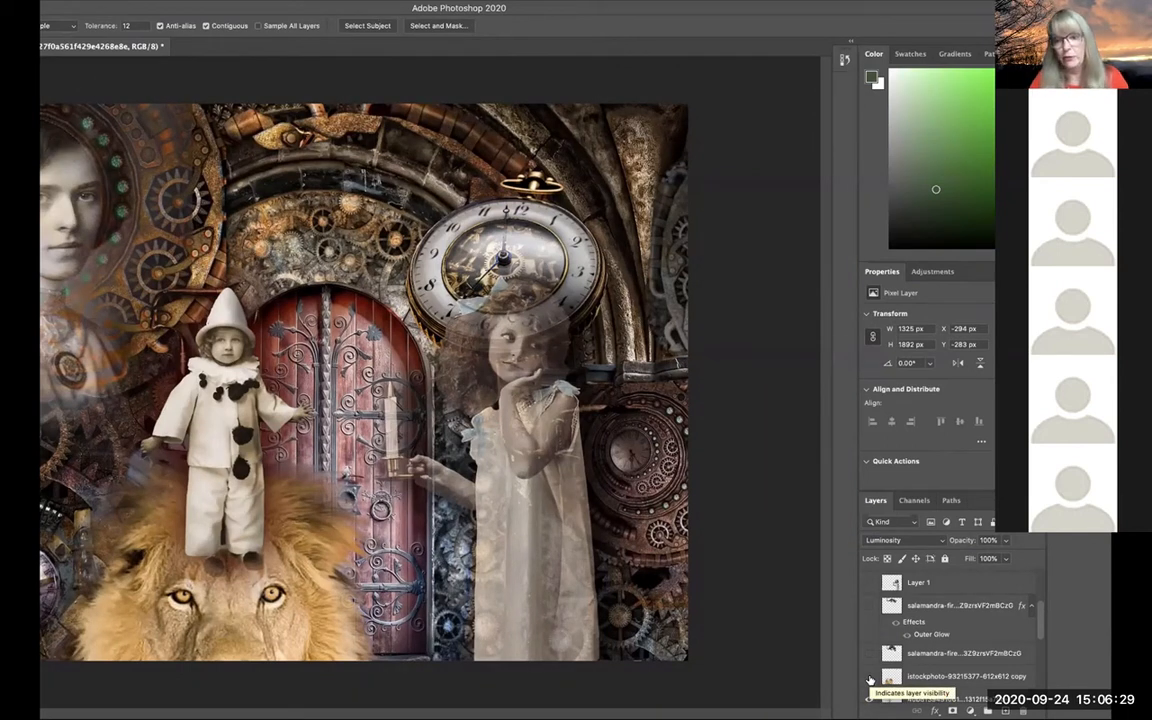
pyautogui.click(868, 698)
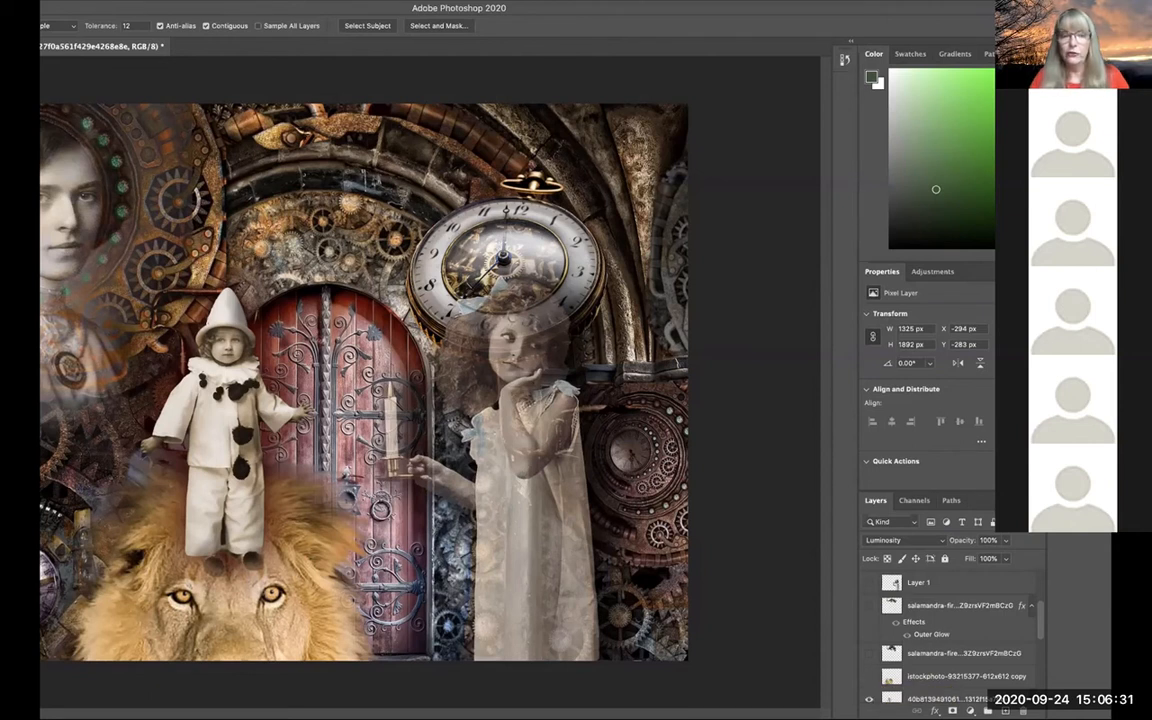
pyautogui.click(868, 698)
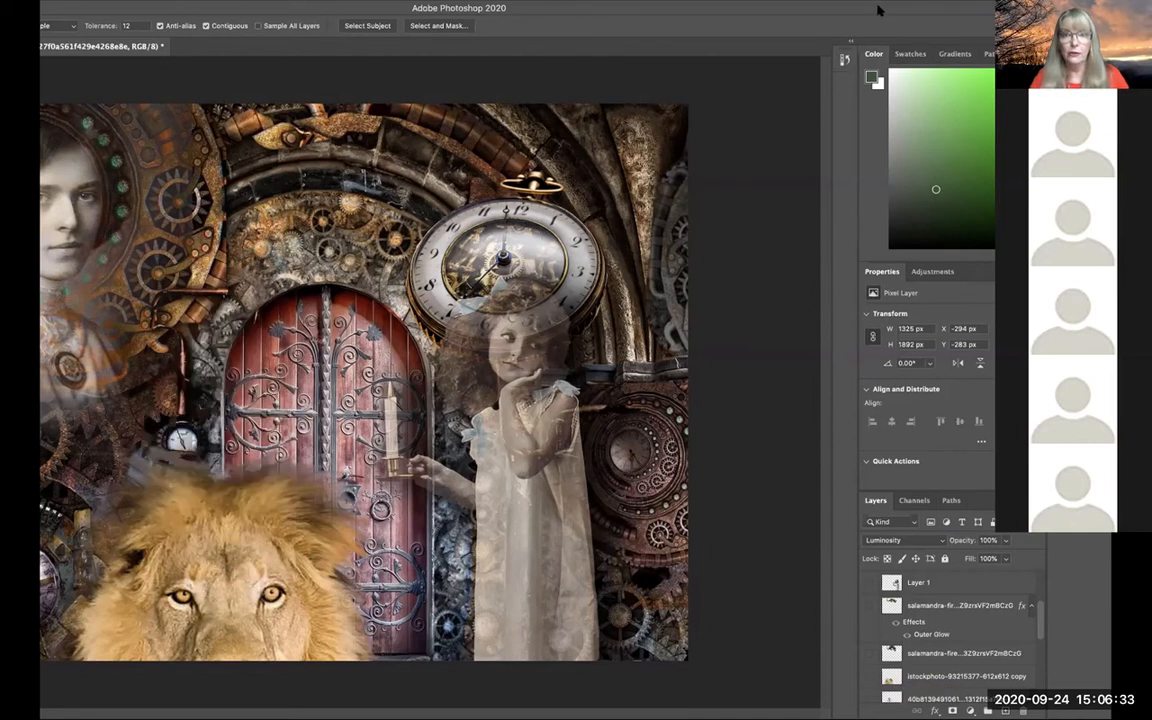
pyautogui.scroll(-3, 995, 648)
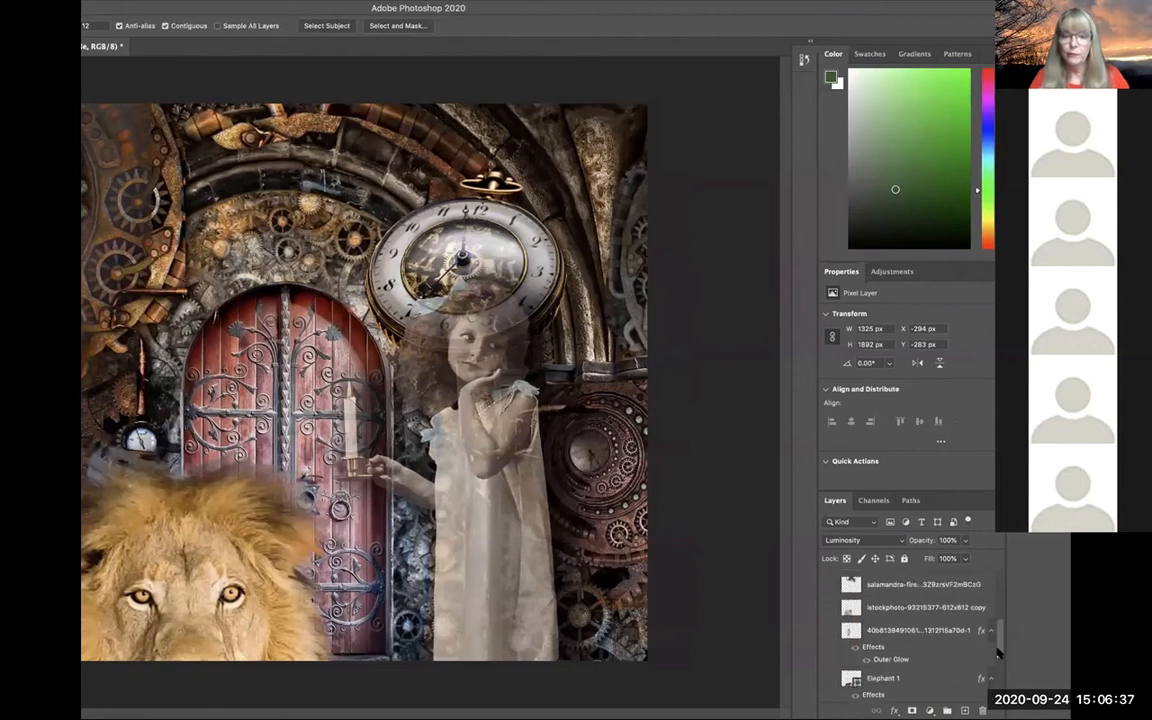
pyautogui.scroll(-3, 999, 655)
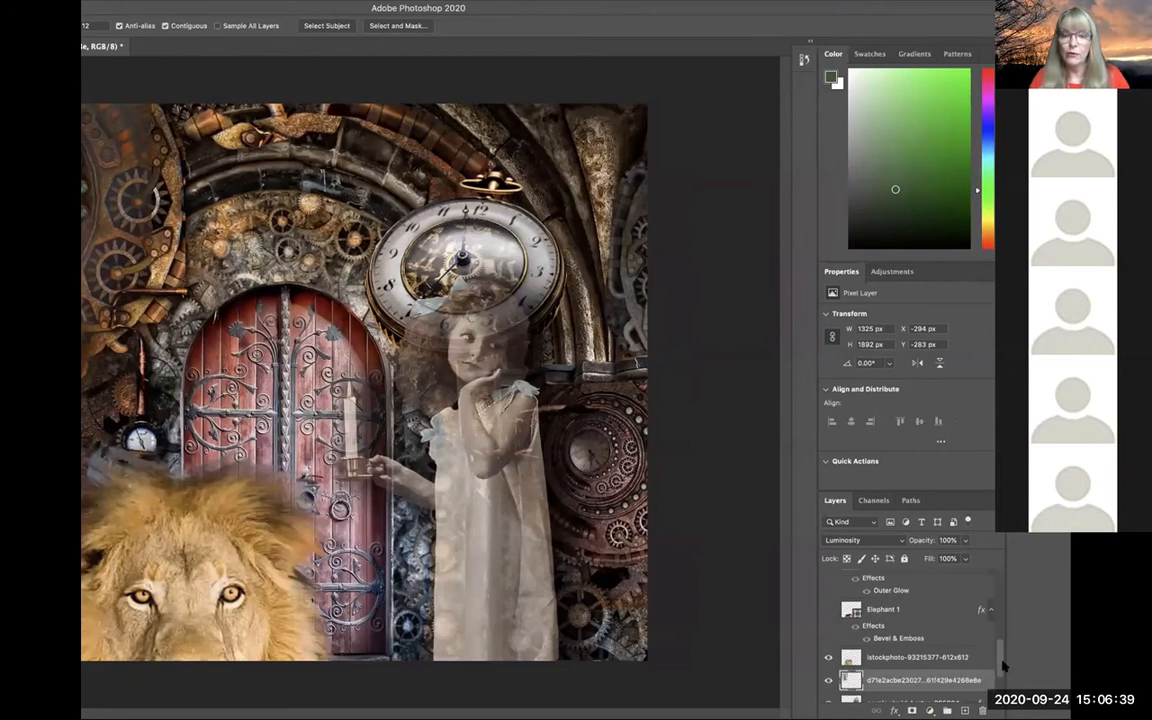
pyautogui.click(828, 657)
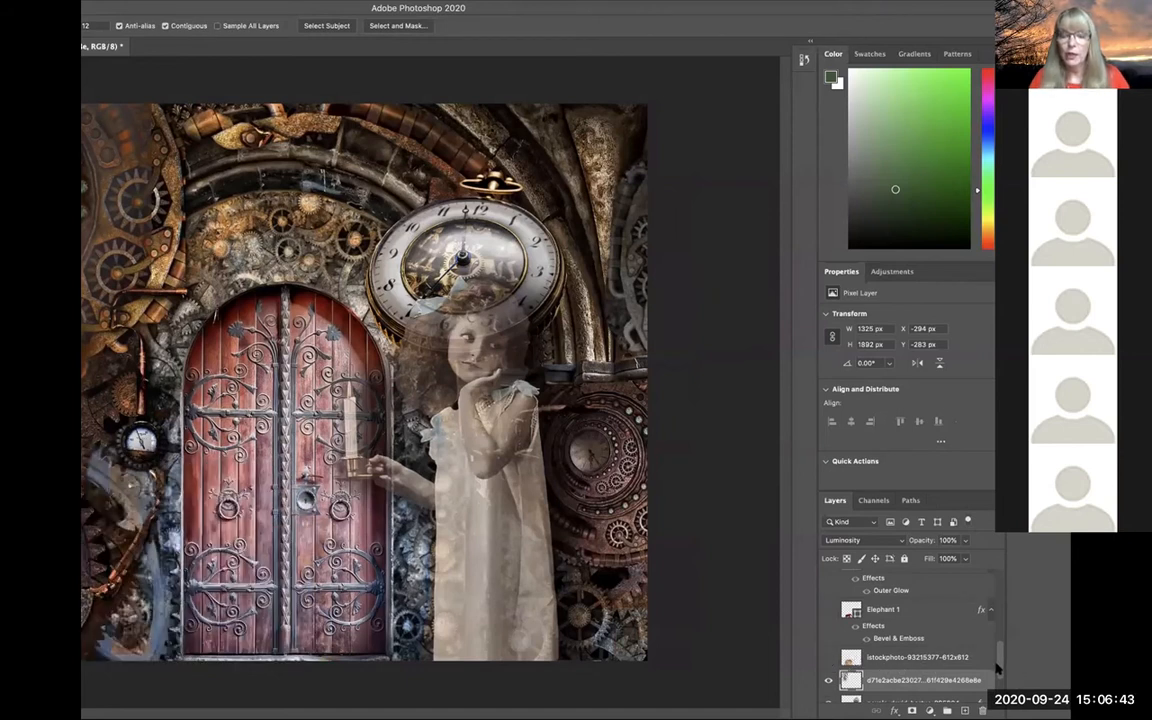
pyautogui.scroll(-2, 997, 665)
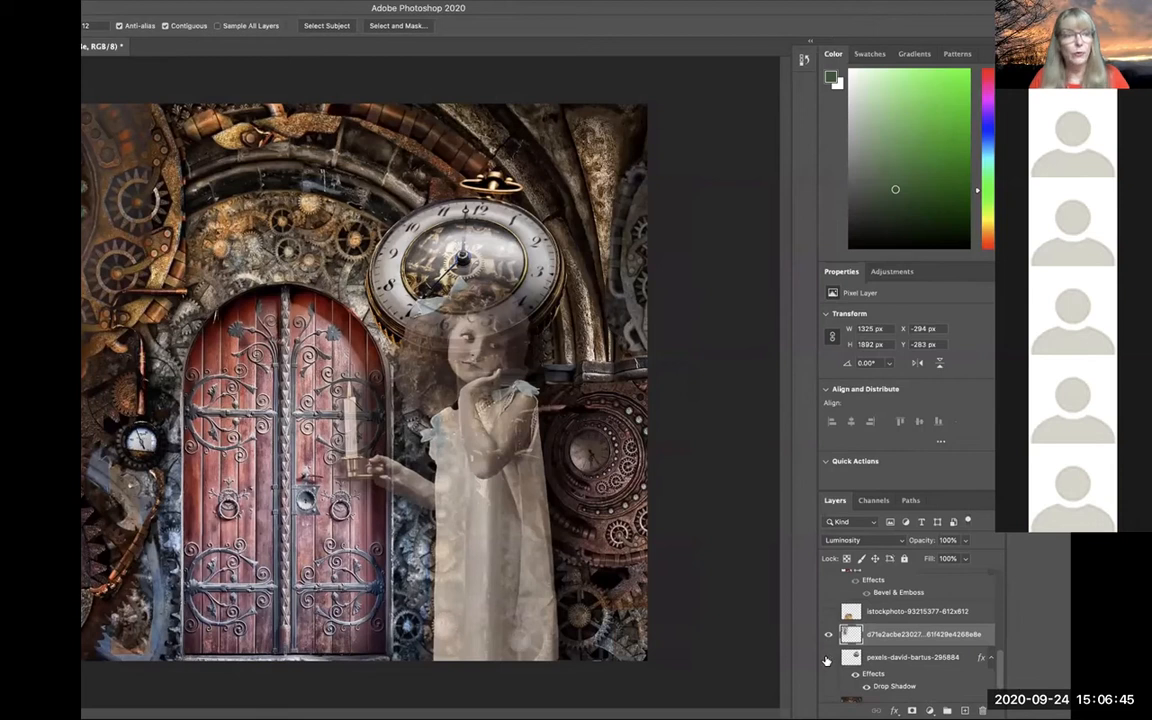
pyautogui.click(828, 657)
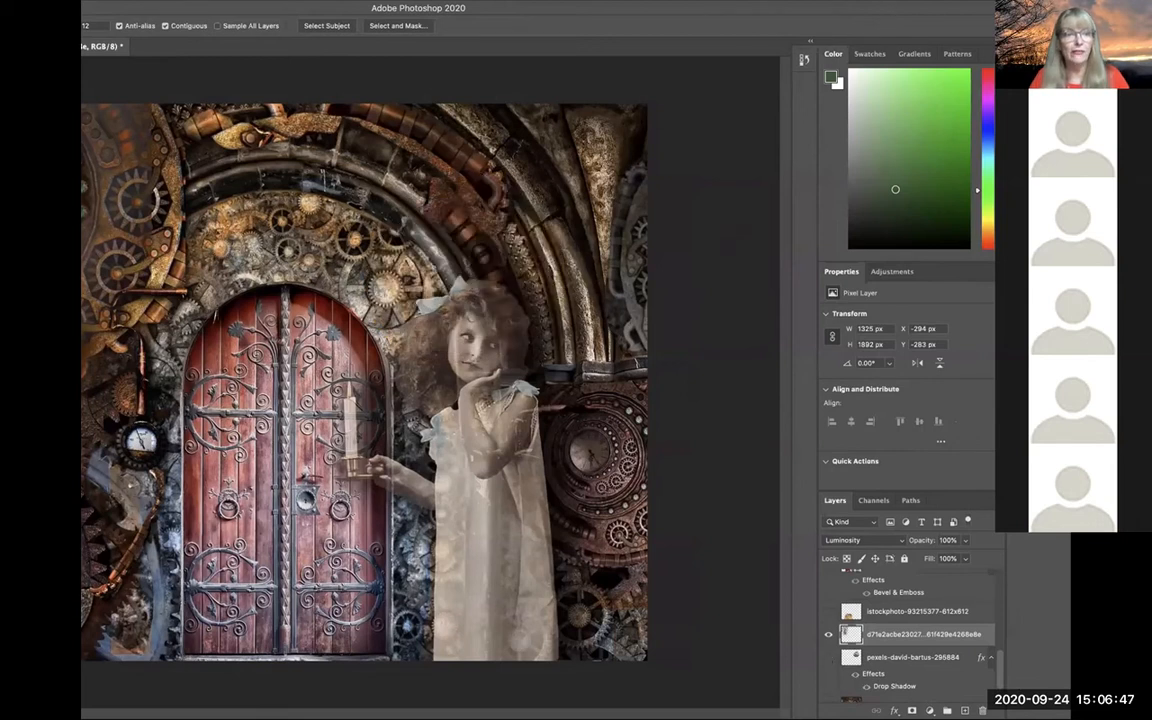
# Hide the Luminosity-blended woman's portrait layer and the Layer 1 copy layer of the girl with the candle.
pyautogui.moveTo(890, 10); pyautogui.dragTo(860, 10)
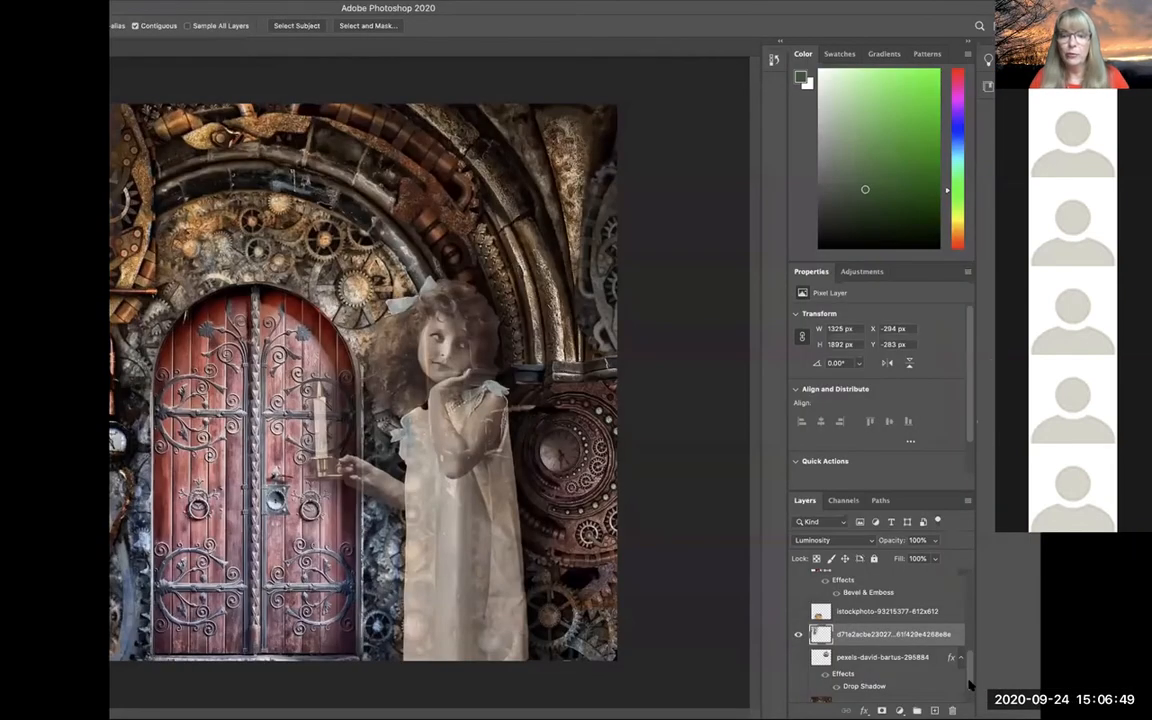
pyautogui.scroll(-2, 850, 650)
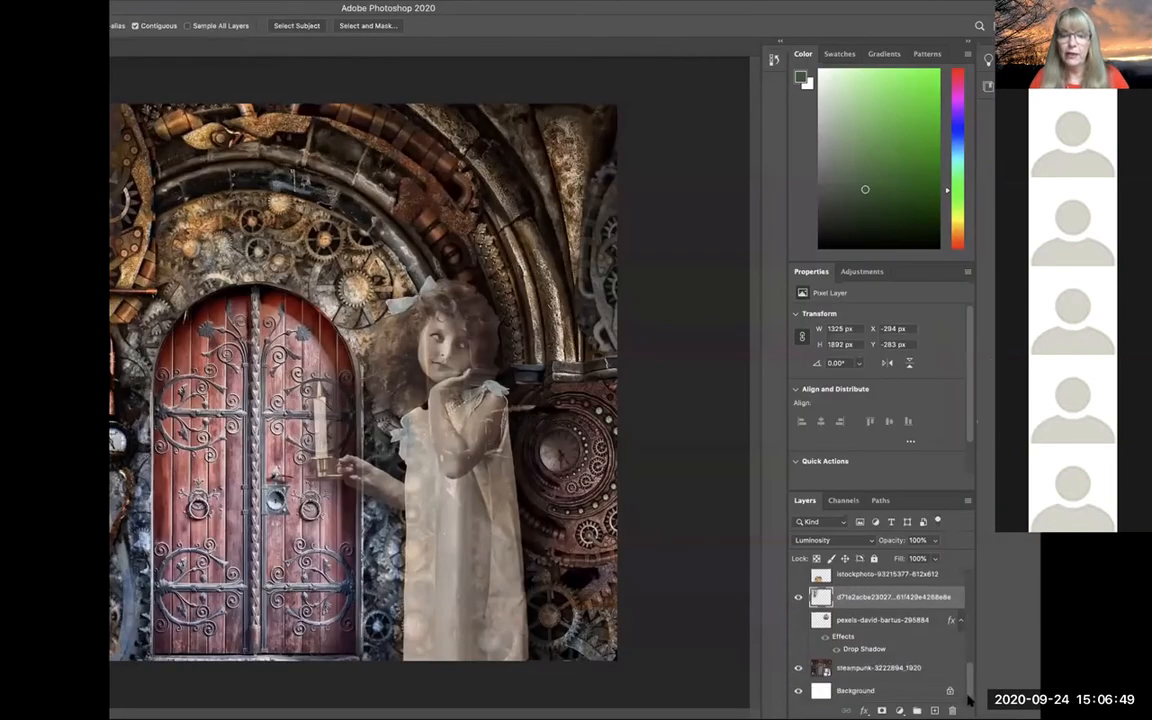
pyautogui.click(798, 596)
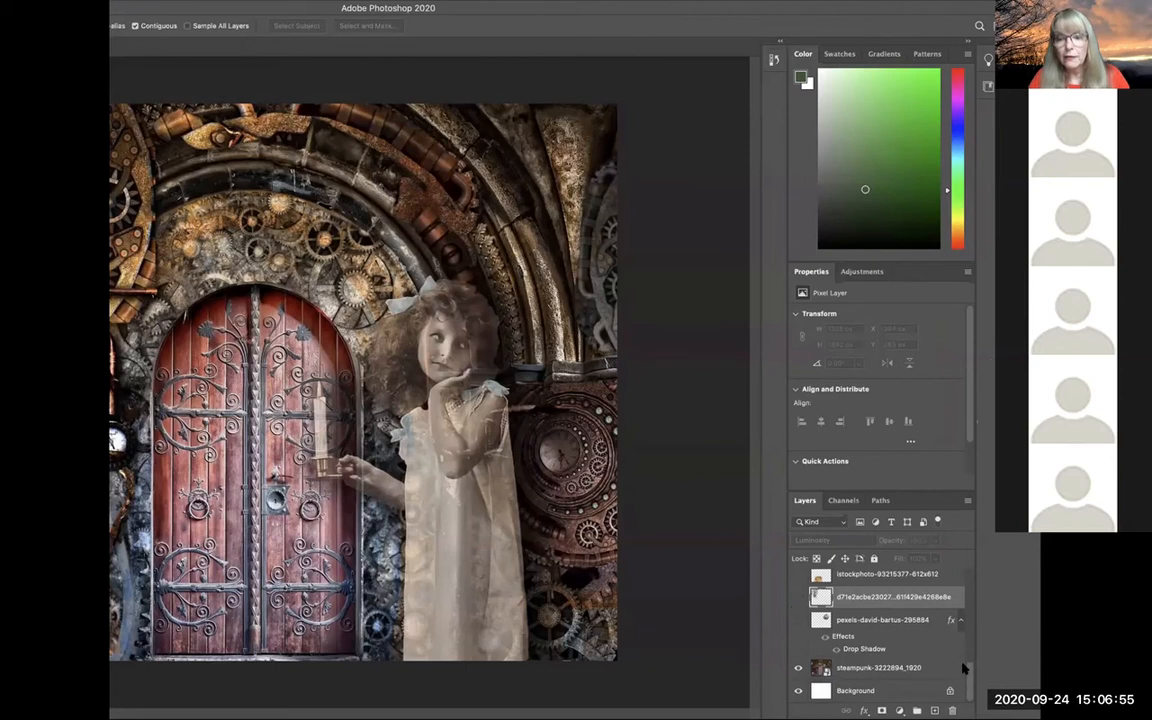
pyautogui.moveTo(963, 685); pyautogui.dragTo(967, 601)
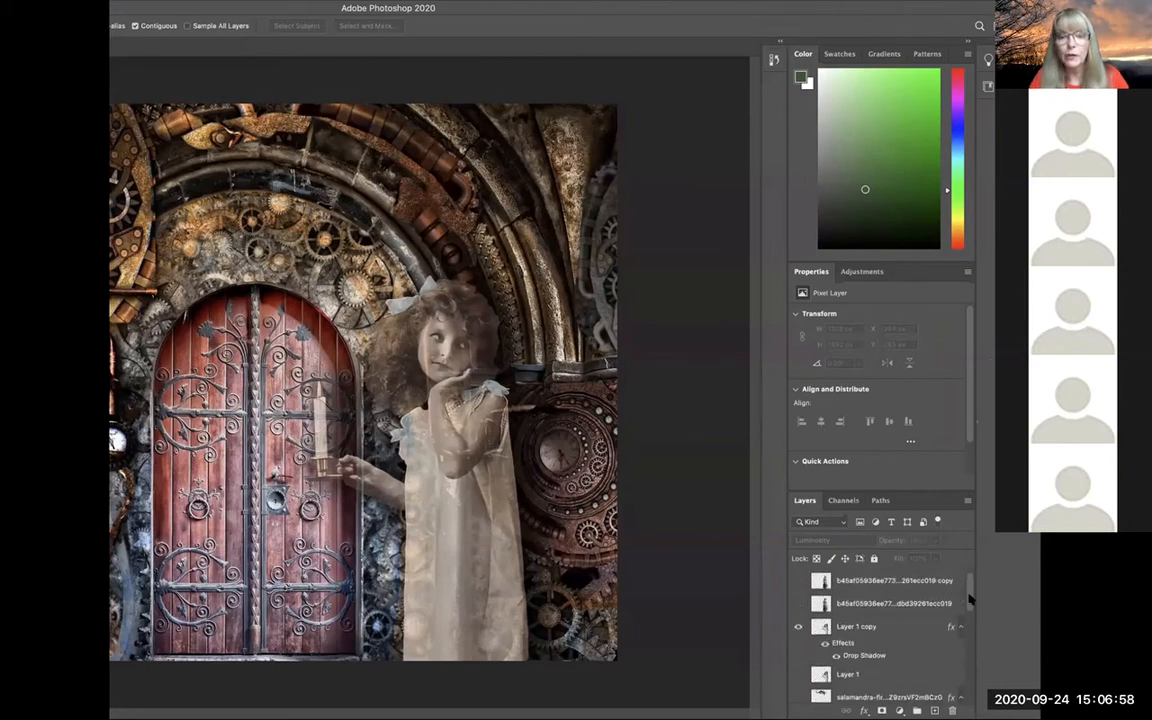
pyautogui.click(798, 626)
pyautogui.scroll(-8, 880, 640)
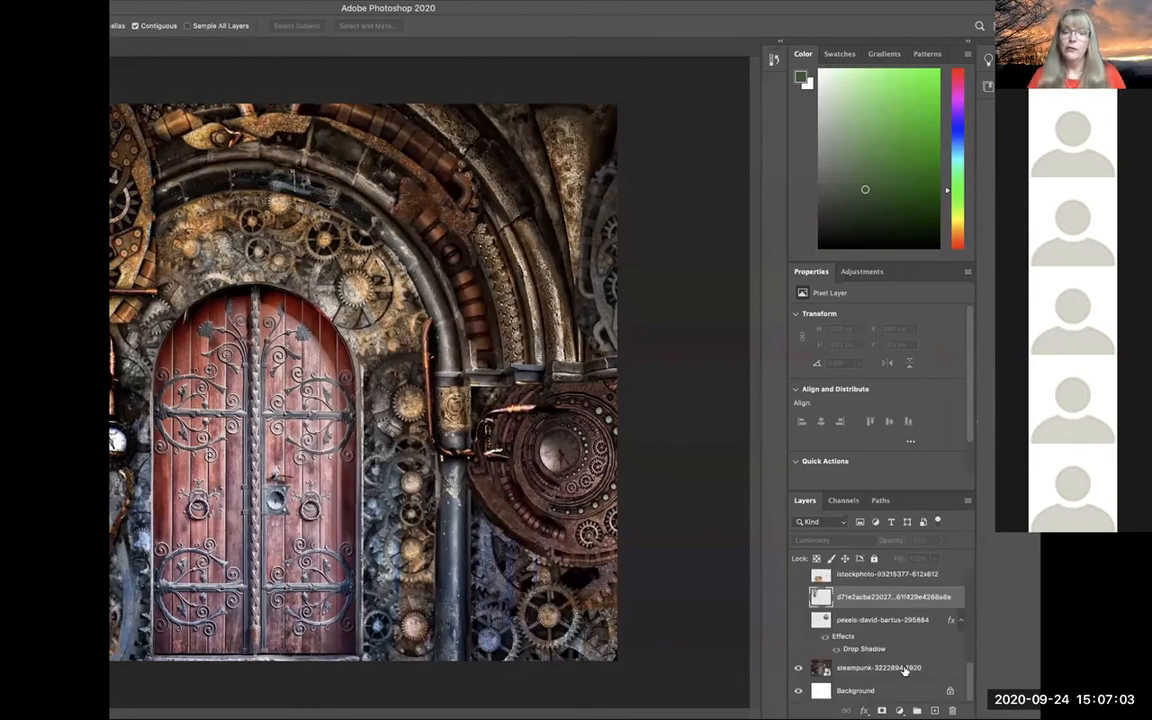
# Select the steampunk-3222894_1920 background image layer.
pyautogui.click(878, 667)
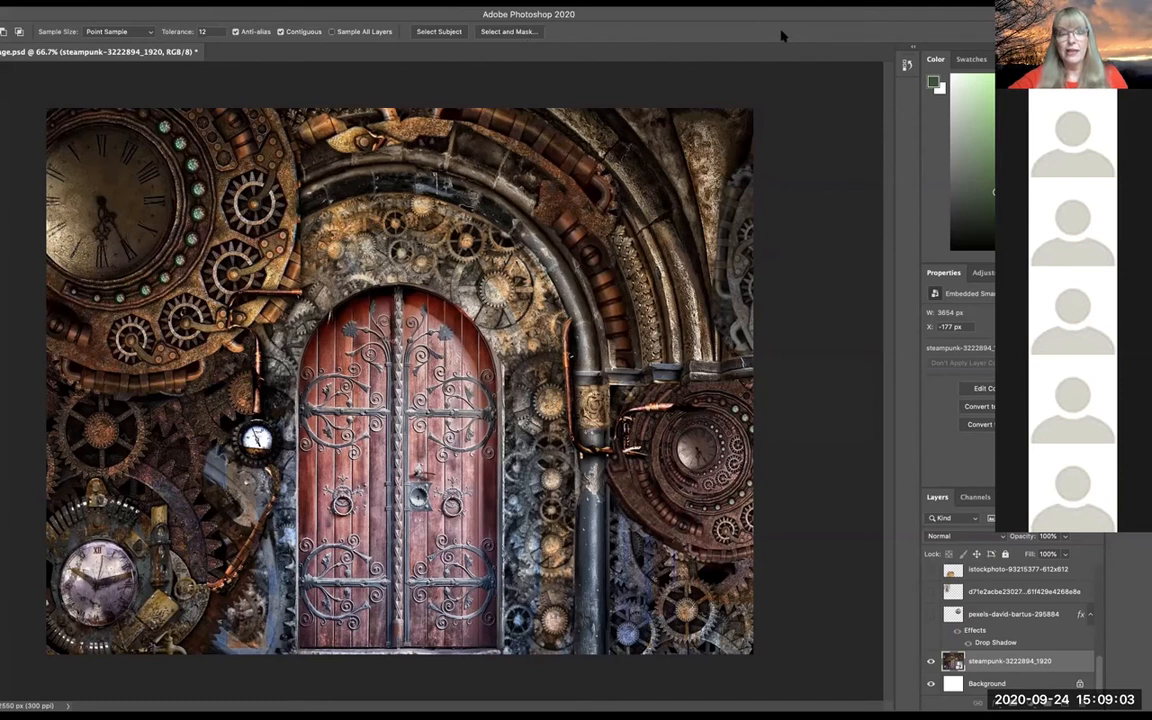
pyautogui.moveTo(781, 30); pyautogui.dragTo(850, 30)
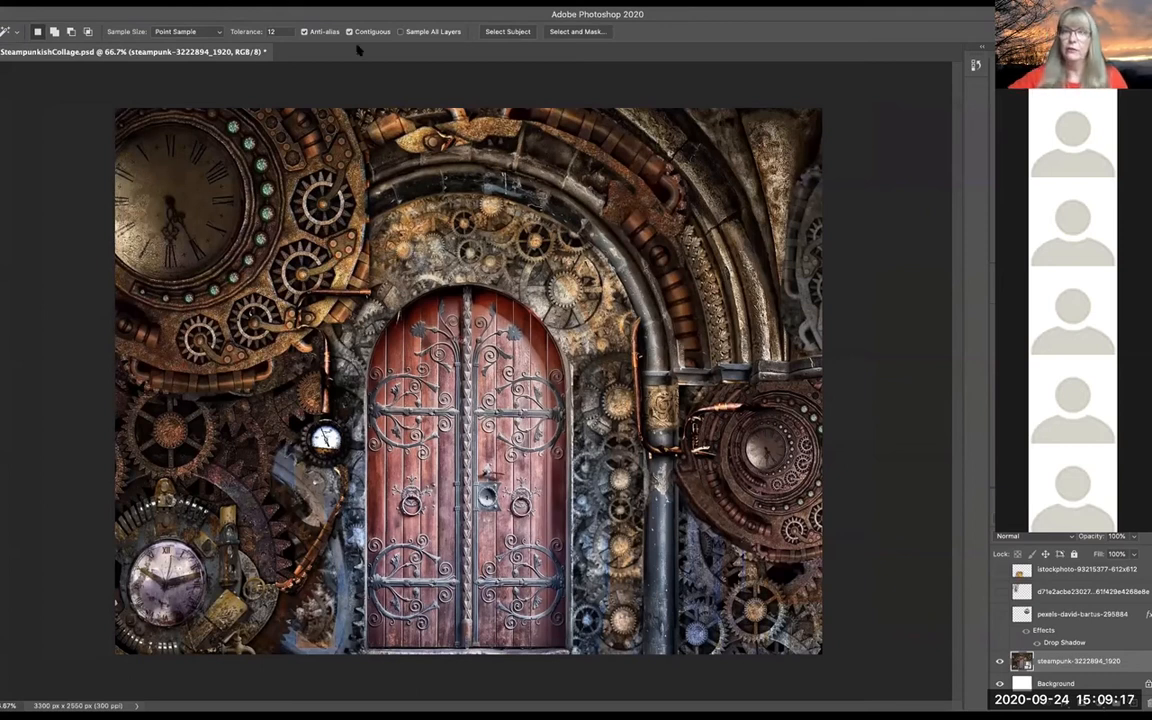
pyautogui.moveTo(781, 14); pyautogui.dragTo(697, 14)
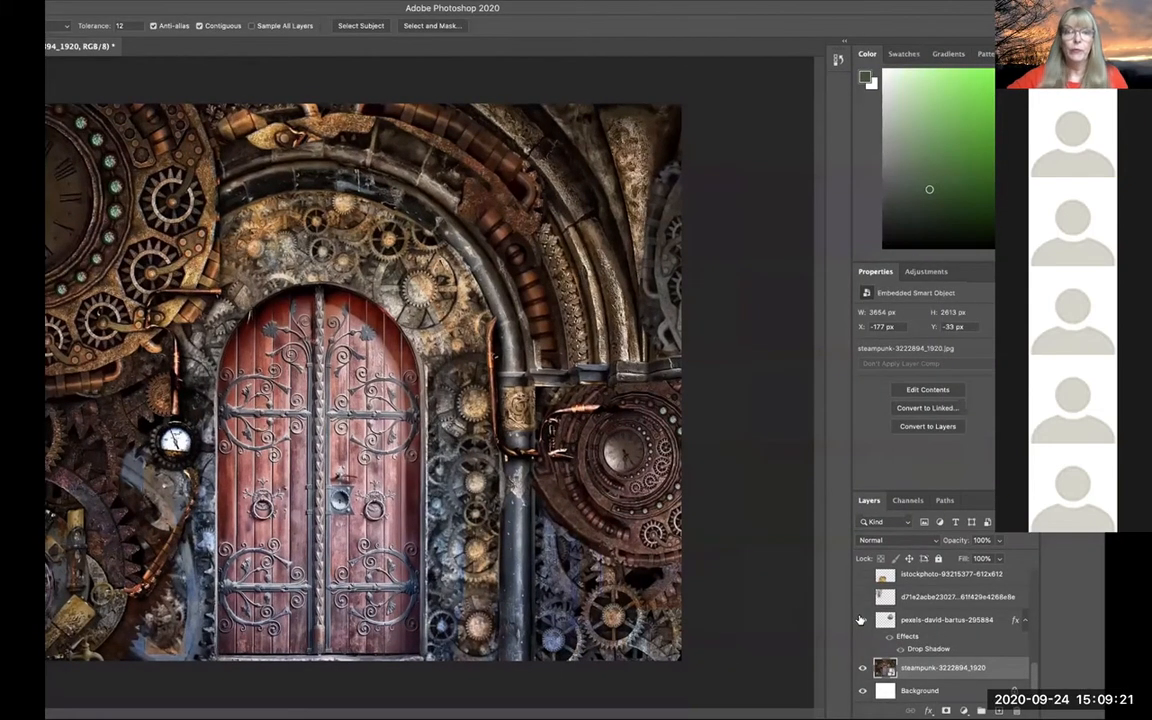
# Preview the pocket watch layer with and without the steampunk image behind it, and hide the watch again.
pyautogui.click(862, 620)
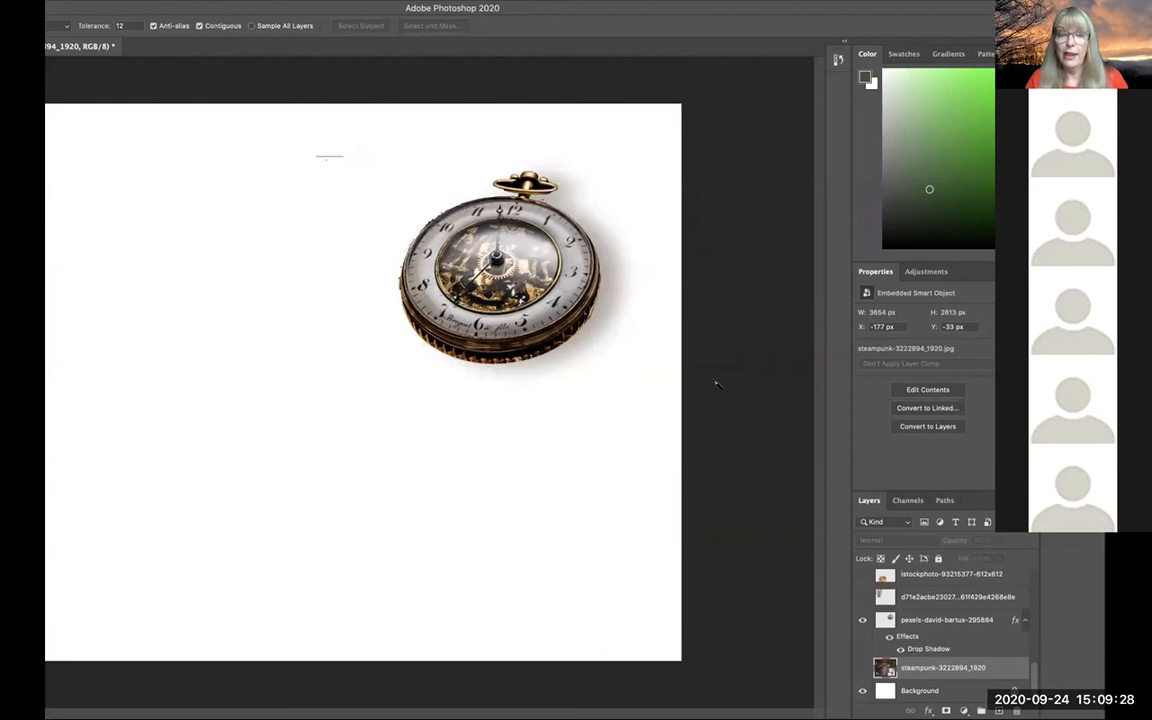
pyautogui.click(862, 667)
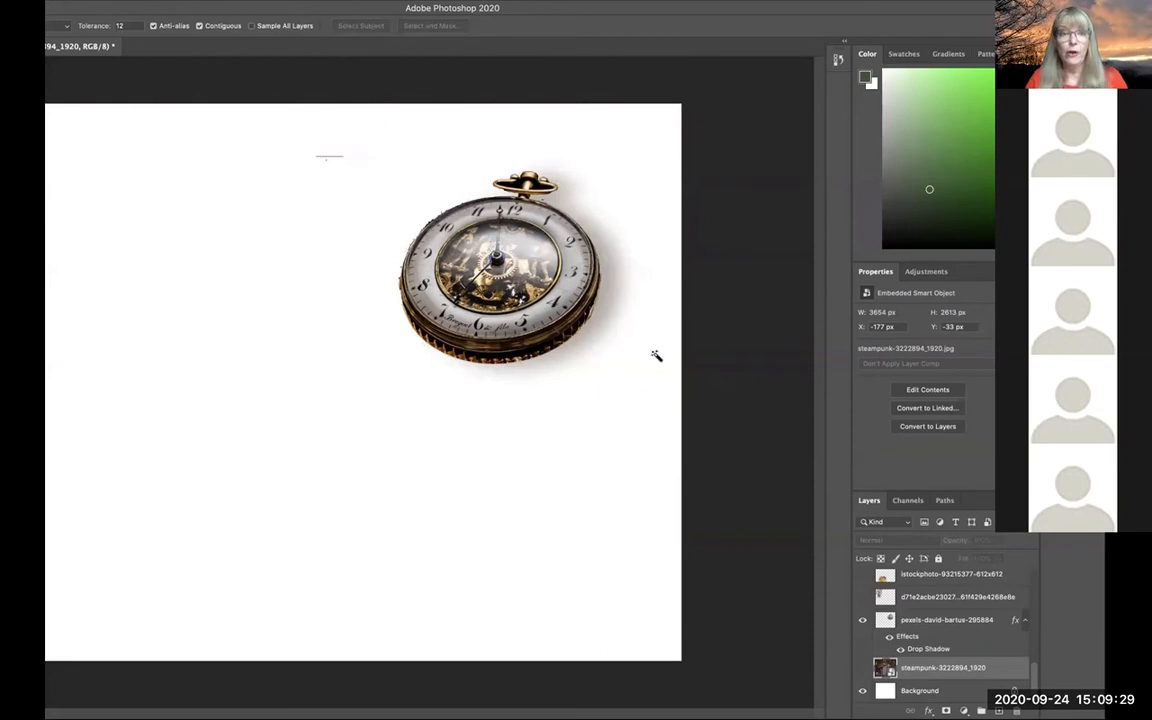
pyautogui.click(862, 667)
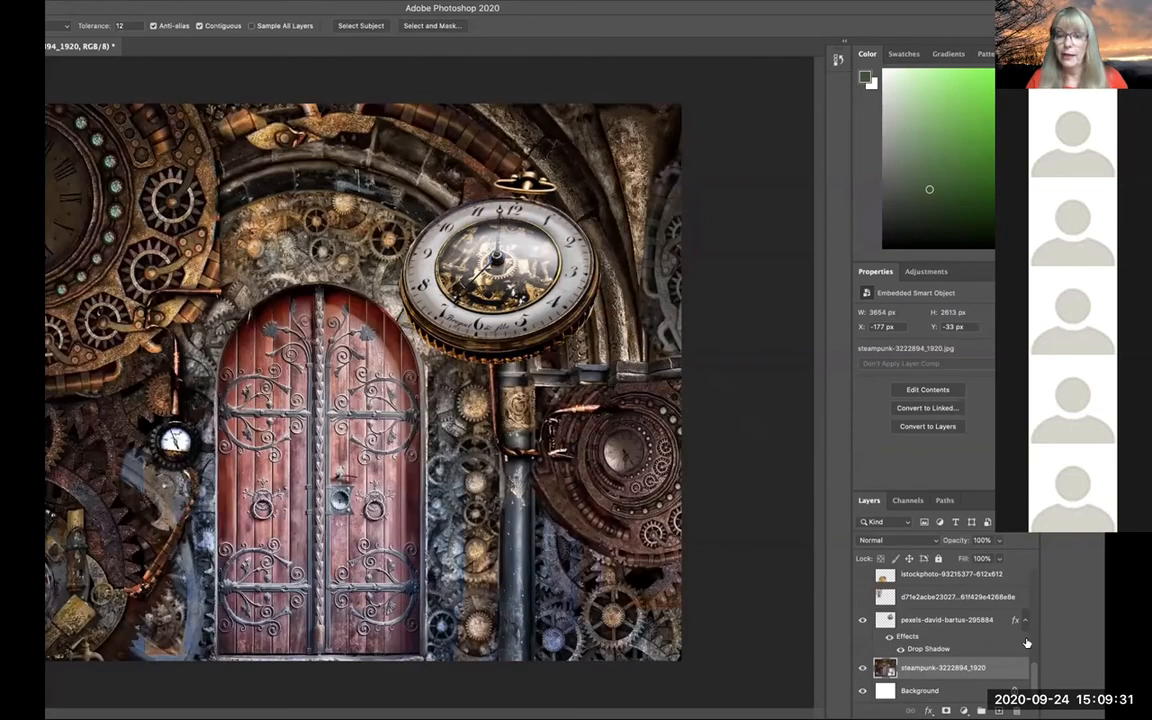
pyautogui.click(862, 619)
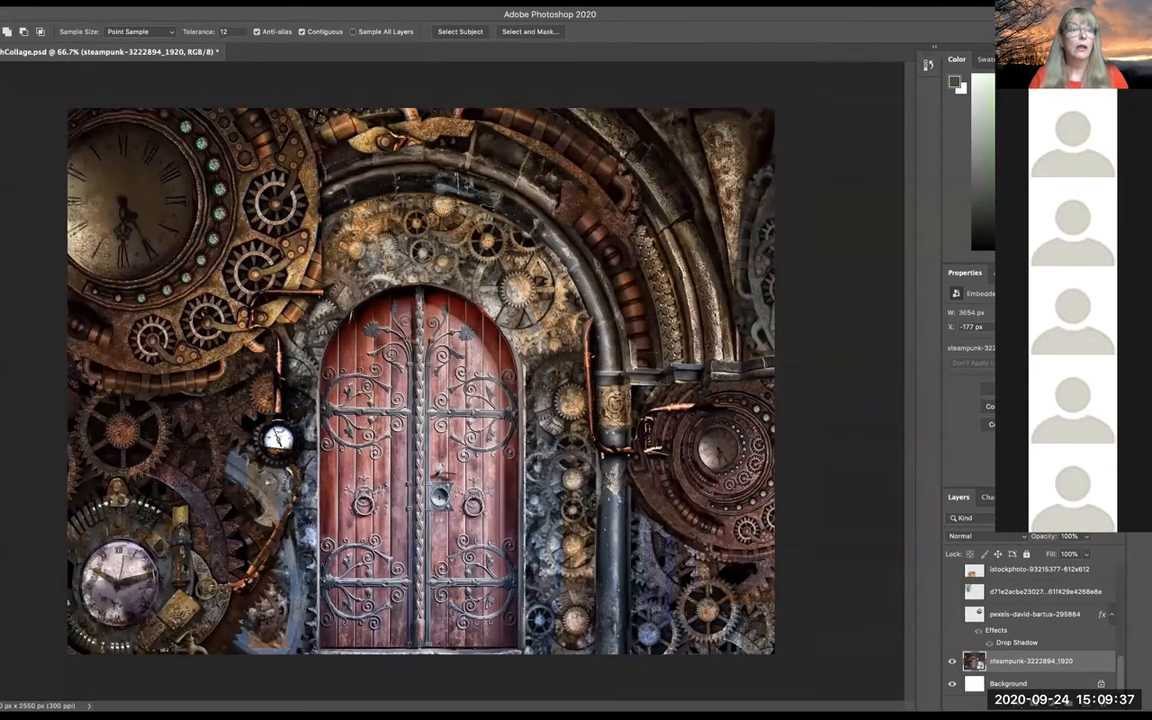
# Place the pexels-david-bartus-295884 pocket watch image from the Demo folder as an embedded object above the steampunk background.
pyautogui.click(102, 3)
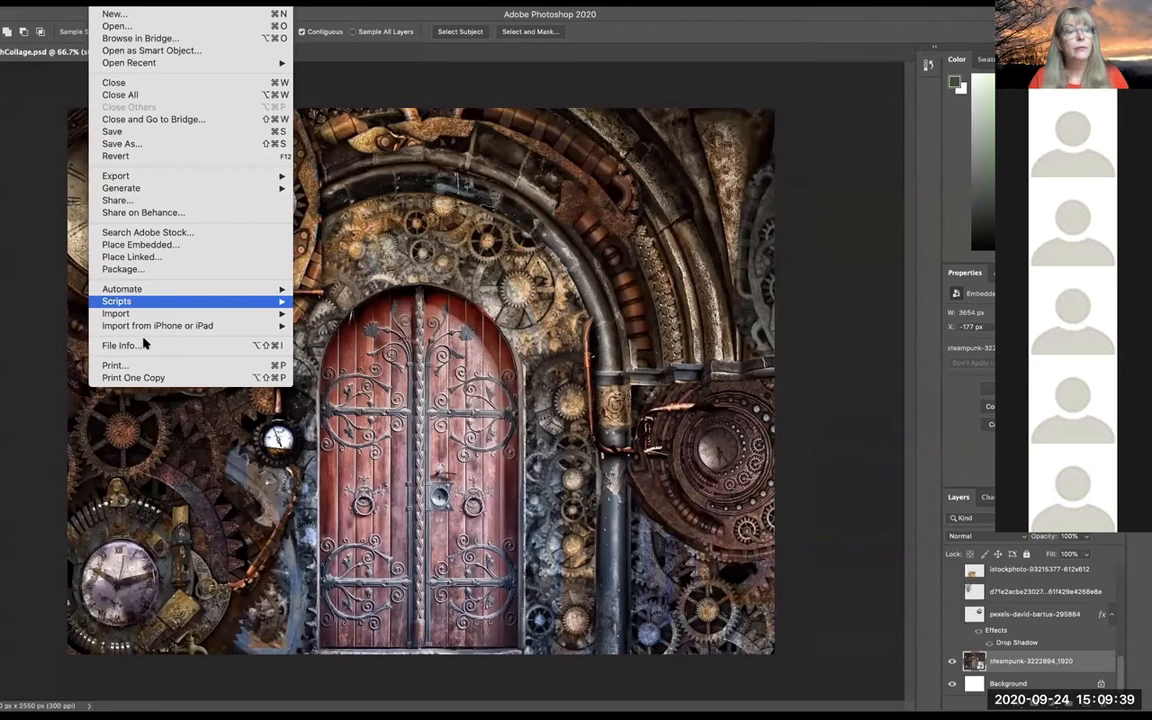
pyautogui.click(140, 244)
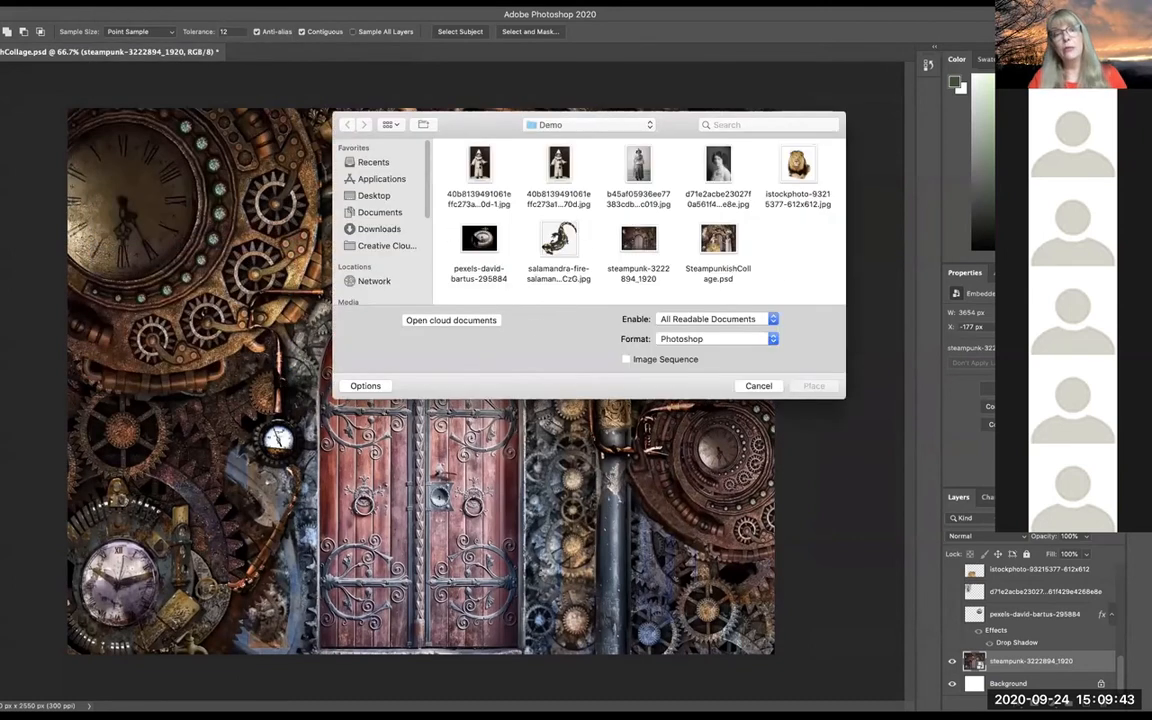
pyautogui.click(479, 240)
pyautogui.click(810, 386)
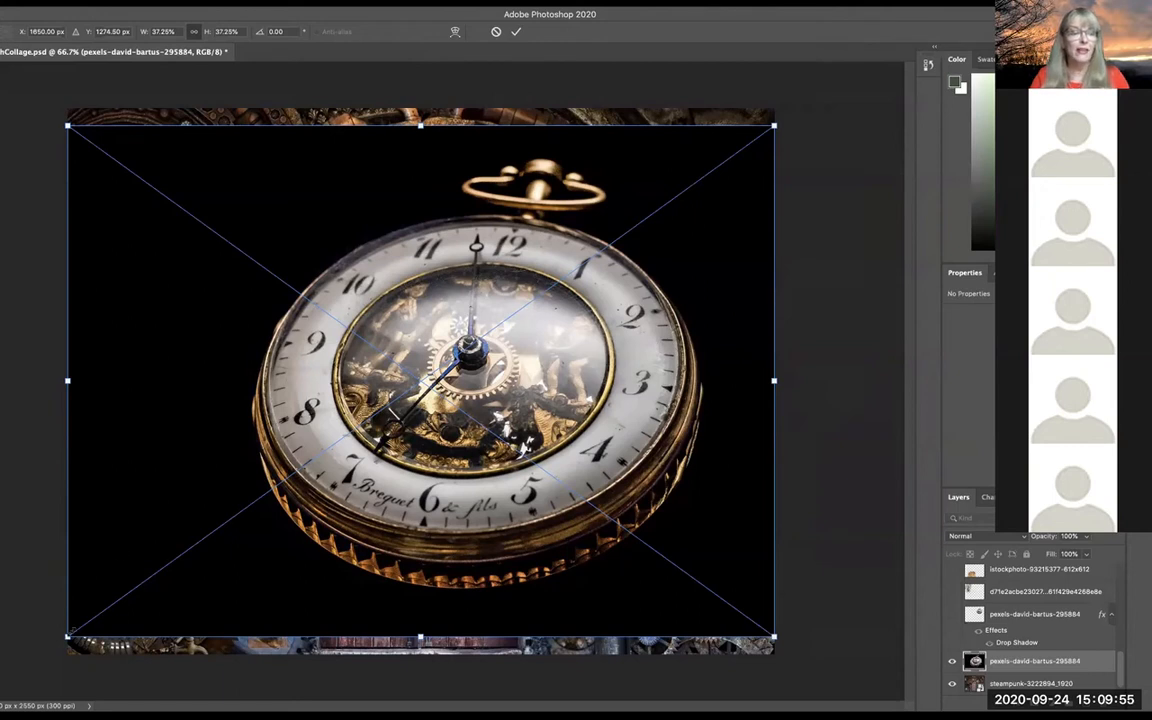
# Scale the placed pocket watch image to about 16.6% and position it over the upper right side of the red door's arch.
pyautogui.moveTo(67, 636); pyautogui.dragTo(268, 550)
pyautogui.moveTo(290, 482); pyautogui.dragTo(390, 405)
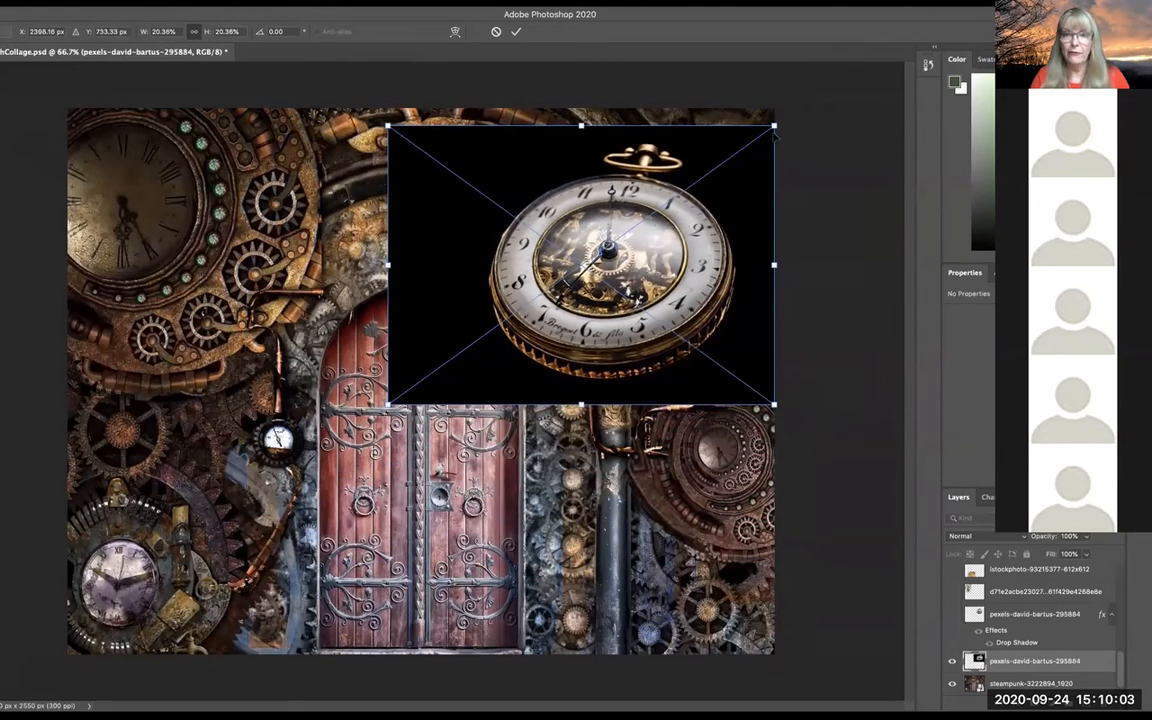
pyautogui.moveTo(774, 126); pyautogui.dragTo(734, 146)
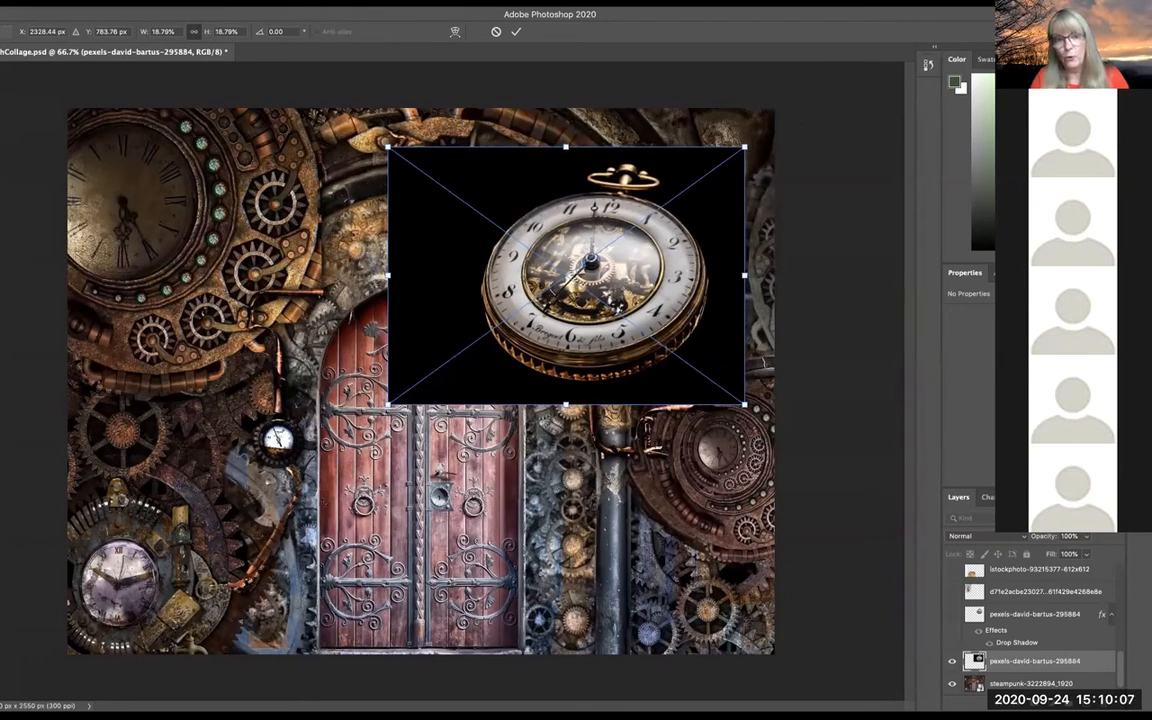
pyautogui.moveTo(389, 405); pyautogui.dragTo(434, 371)
pyautogui.moveTo(555, 280); pyautogui.dragTo(519, 298)
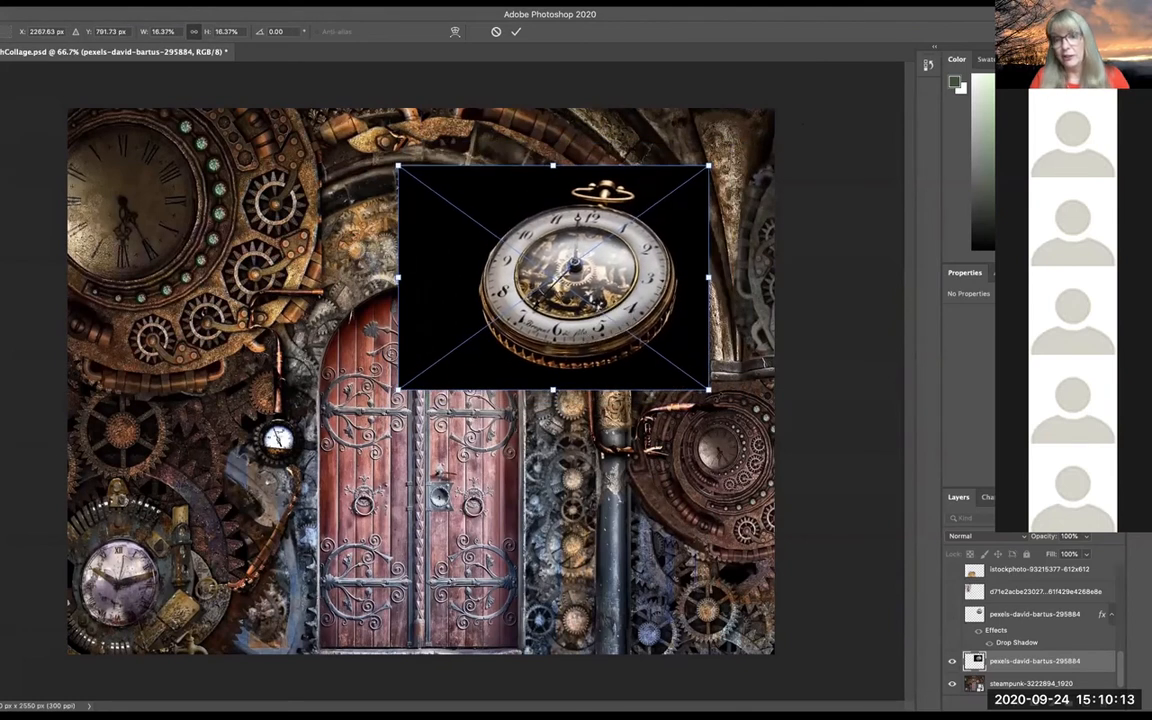
pyautogui.moveTo(708, 389)
pyautogui.mouseDown()
pyautogui.moveTo(734, 408)
pyautogui.moveTo(709, 389)
pyautogui.mouseUp()
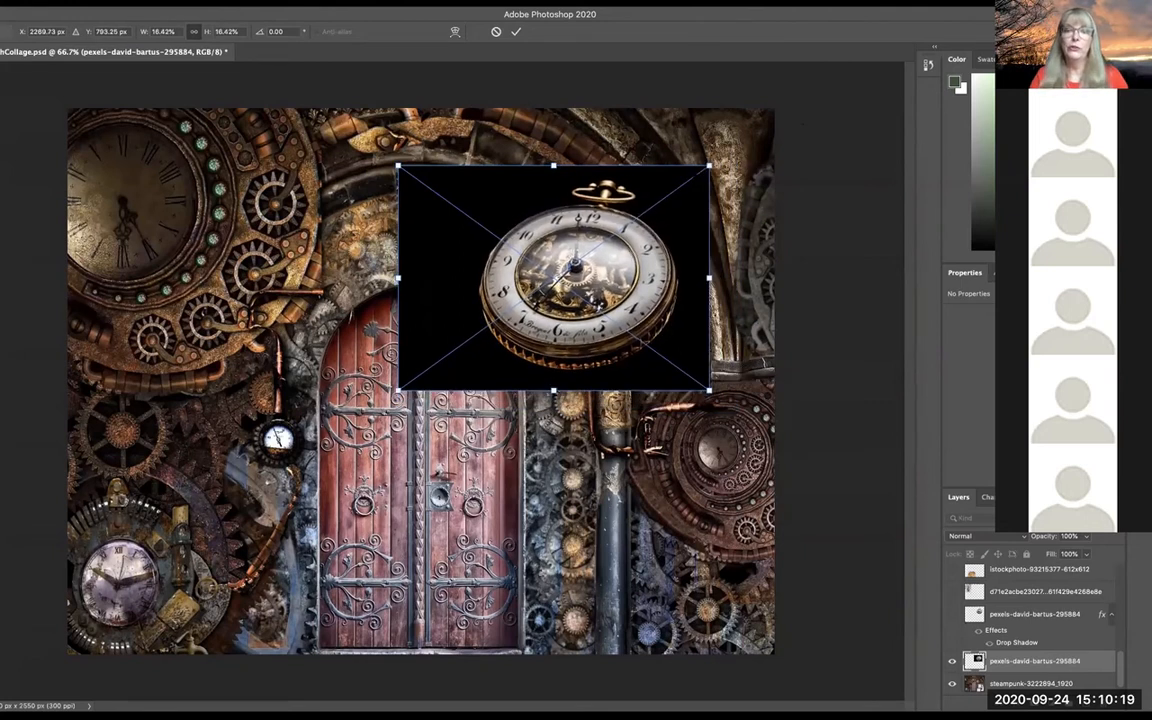
pyautogui.moveTo(709, 166)
pyautogui.mouseDown()
pyautogui.moveTo(694, 175)
pyautogui.moveTo(713, 162)
pyautogui.mouseUp()
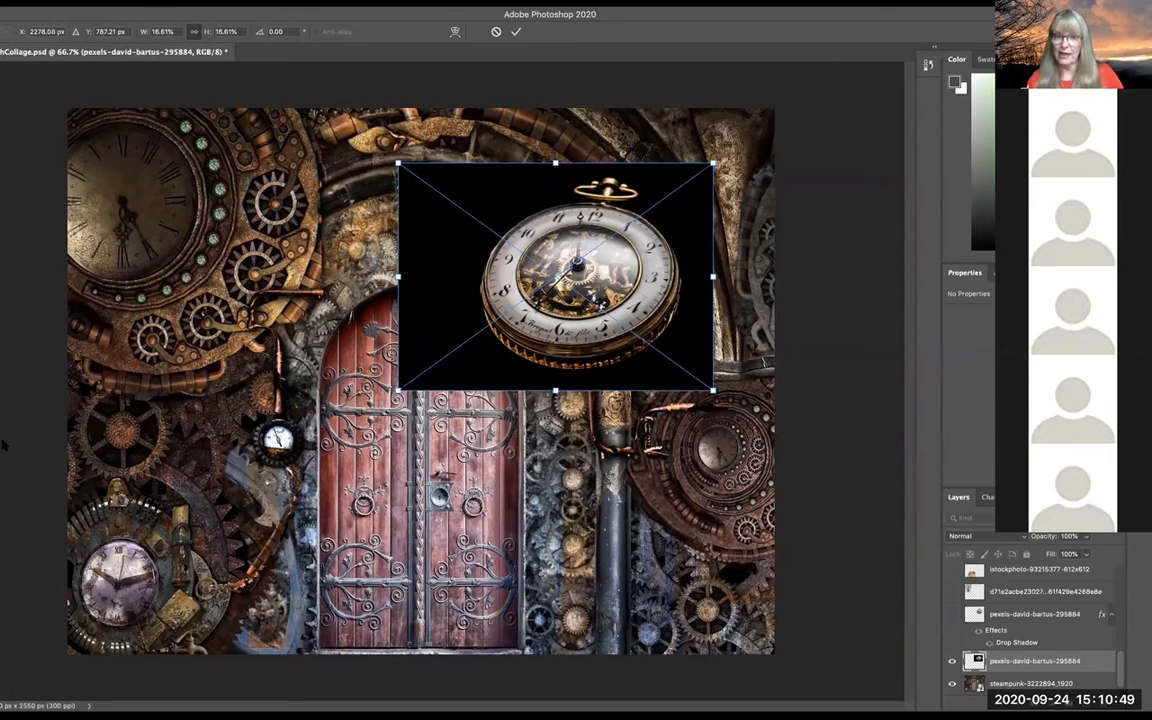
pyautogui.press('Return')
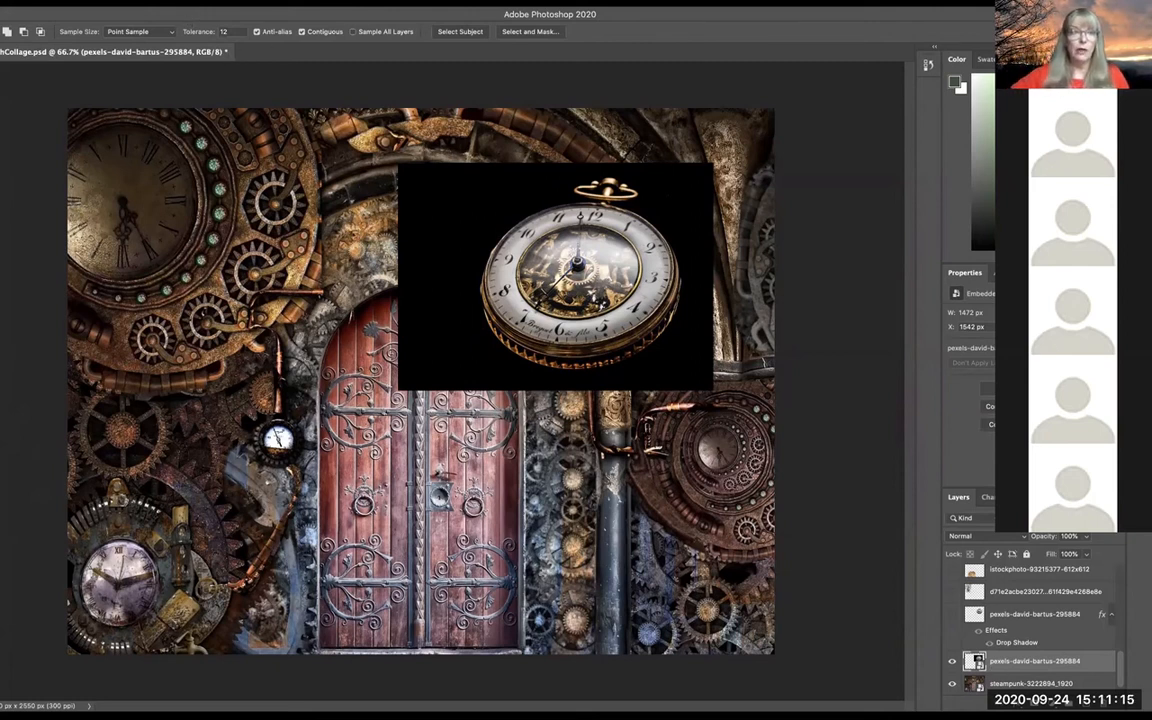
# Rasterize the placed pocket watch smart object into a pixel layer.
pyautogui.click(205, 1)
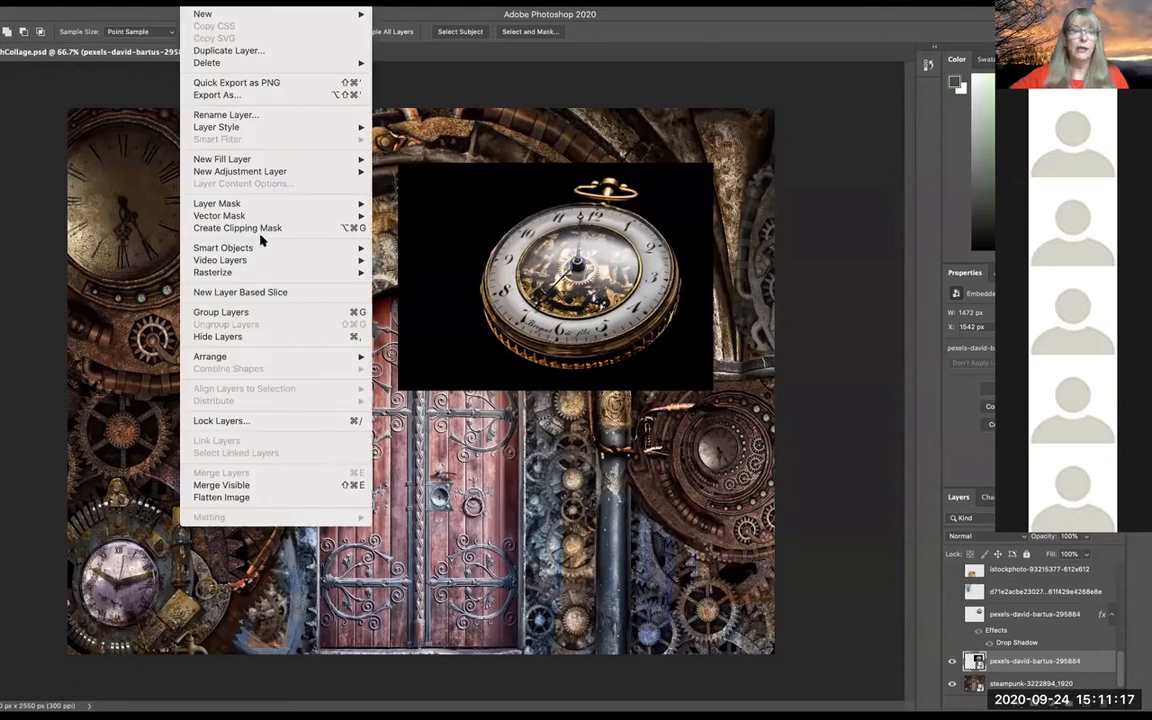
pyautogui.moveTo(268, 274)
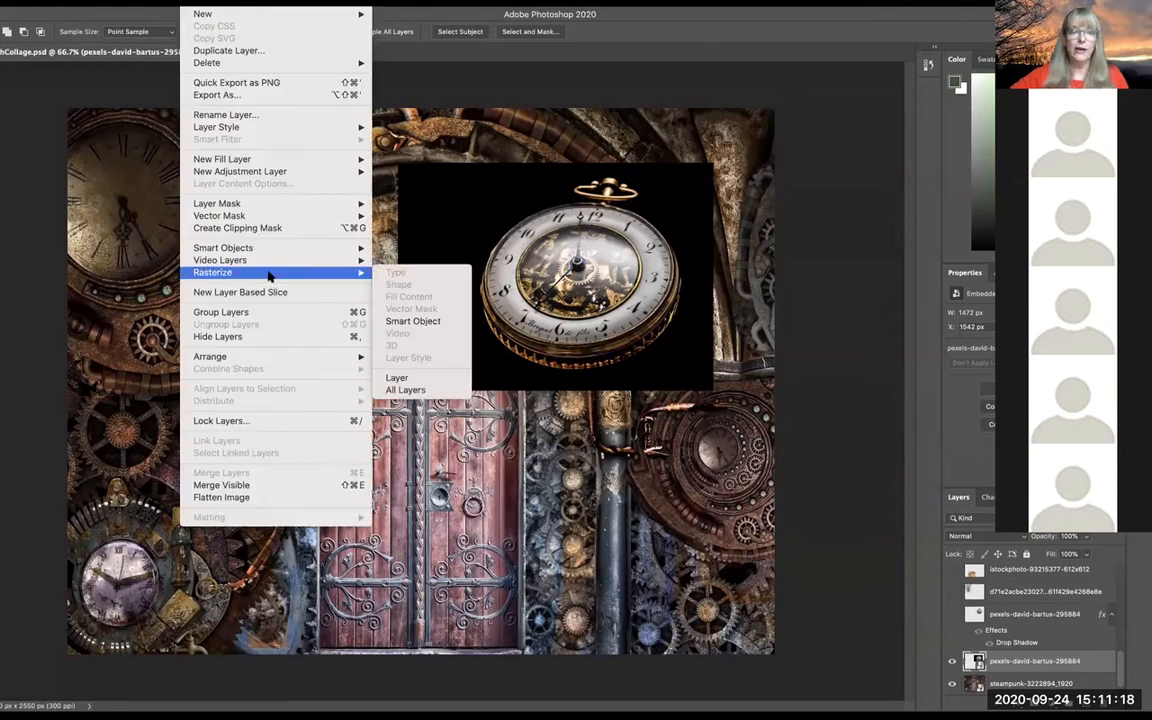
pyautogui.click(411, 323)
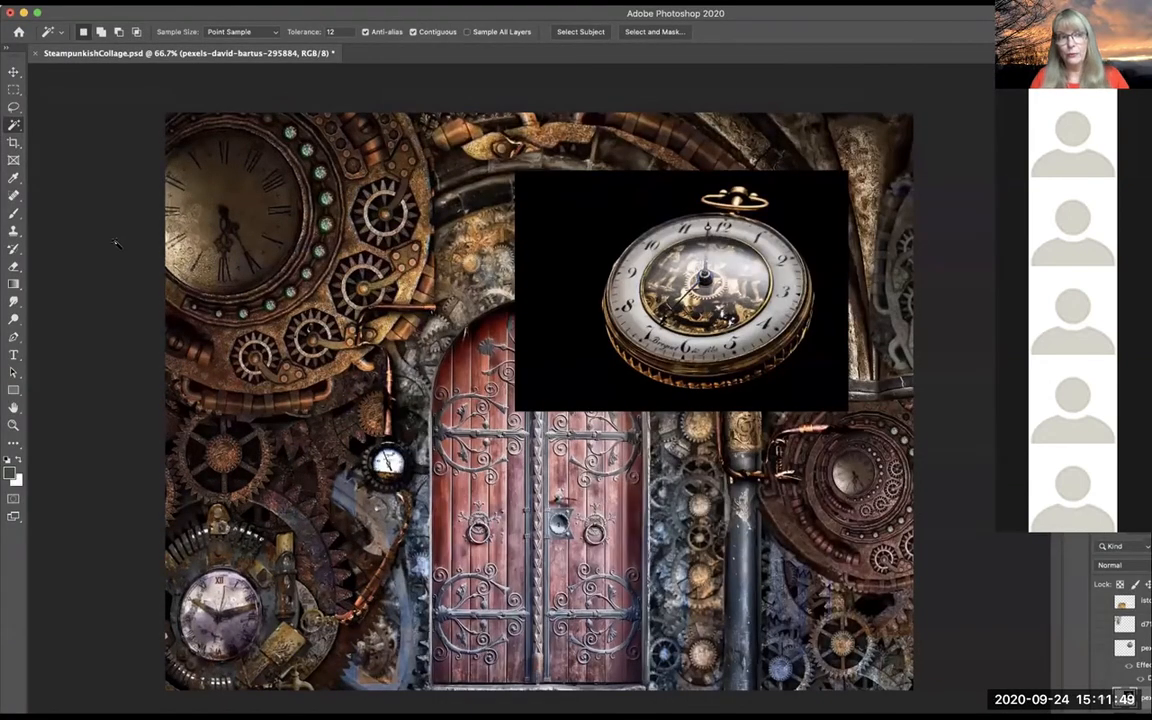
# Remove the black background around the pocket watch using a contiguous Magic Wand selection with tolerance 12, and clear the selection.
pyautogui.click(15, 124)
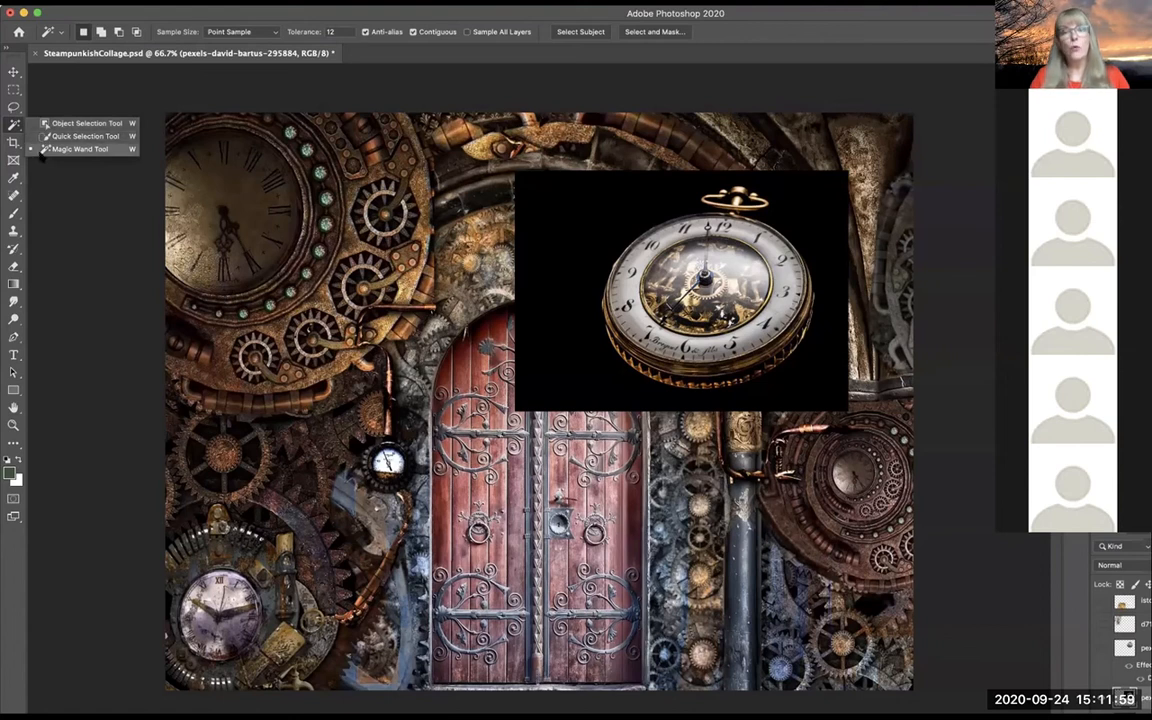
pyautogui.click(41, 150)
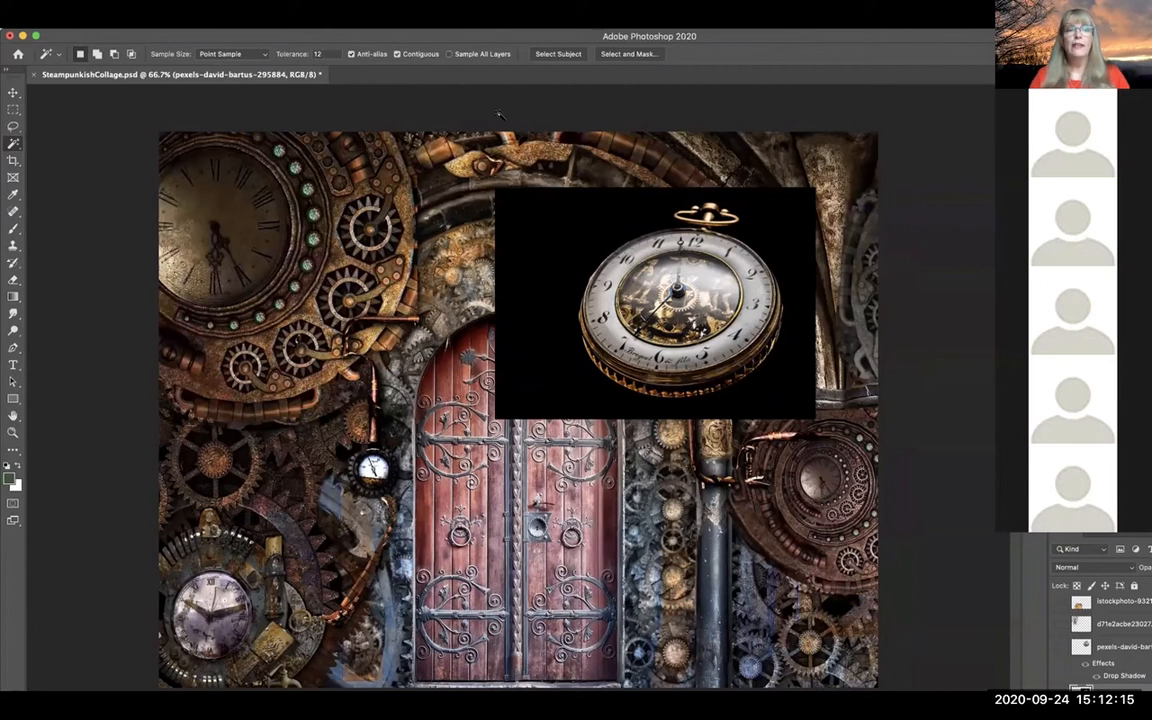
pyautogui.click(397, 56)
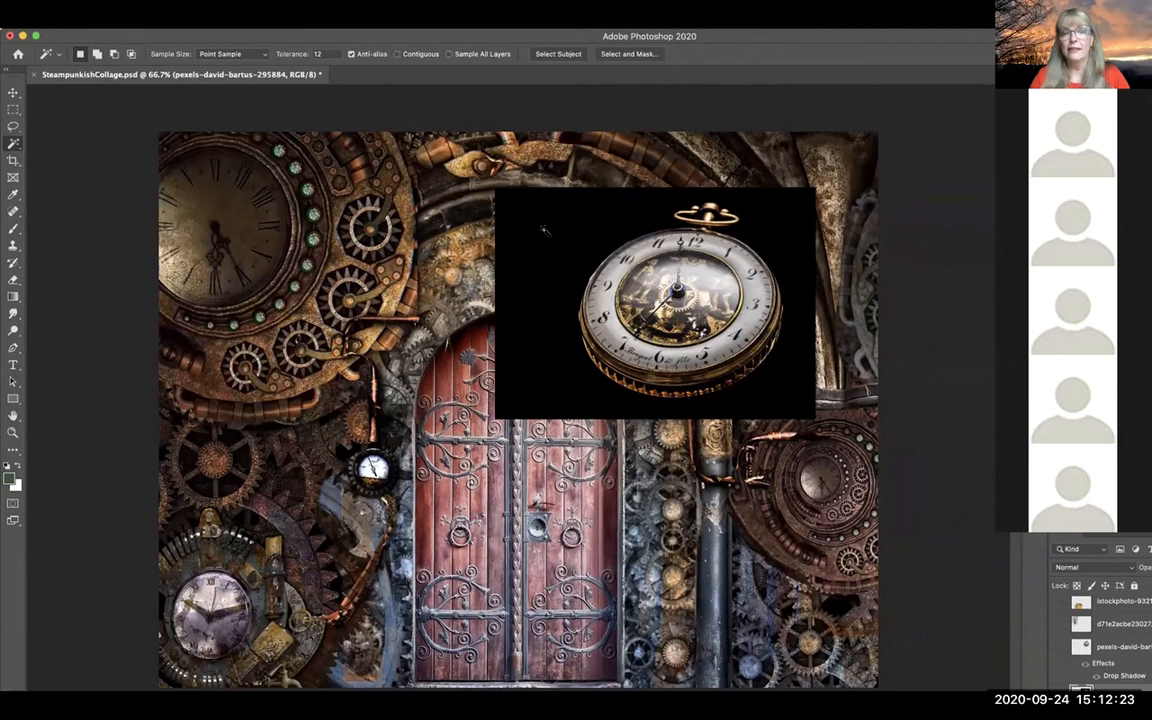
pyautogui.click(500, 210)
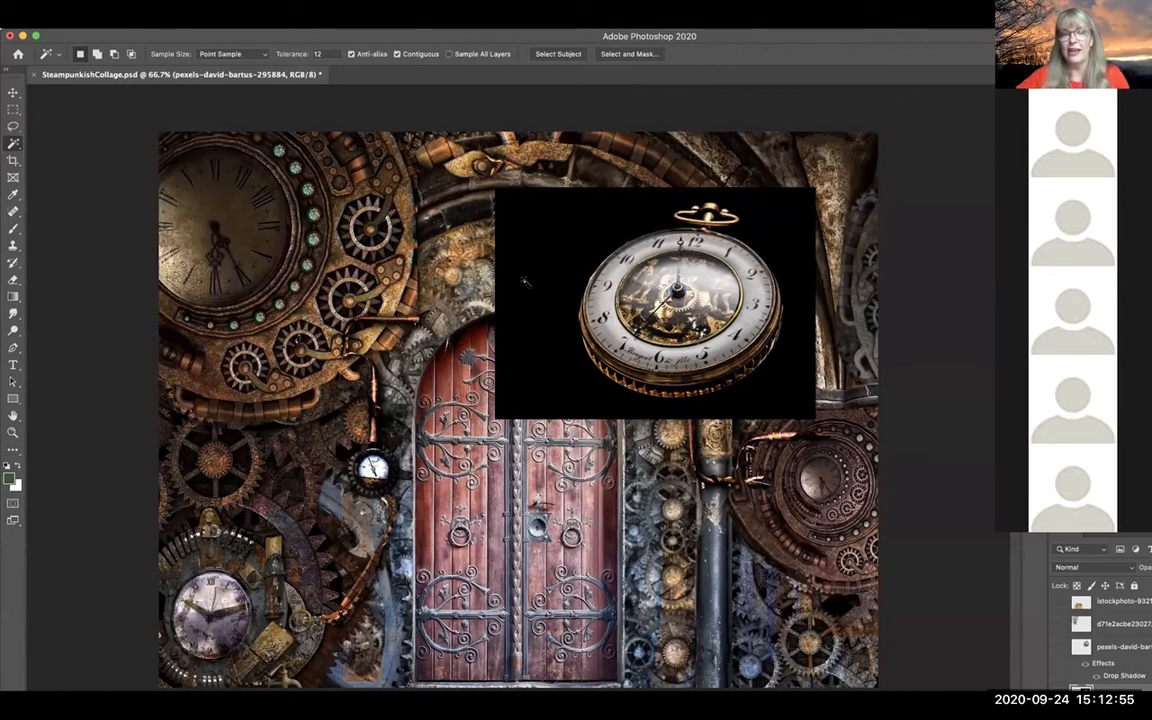
pyautogui.click(530, 285)
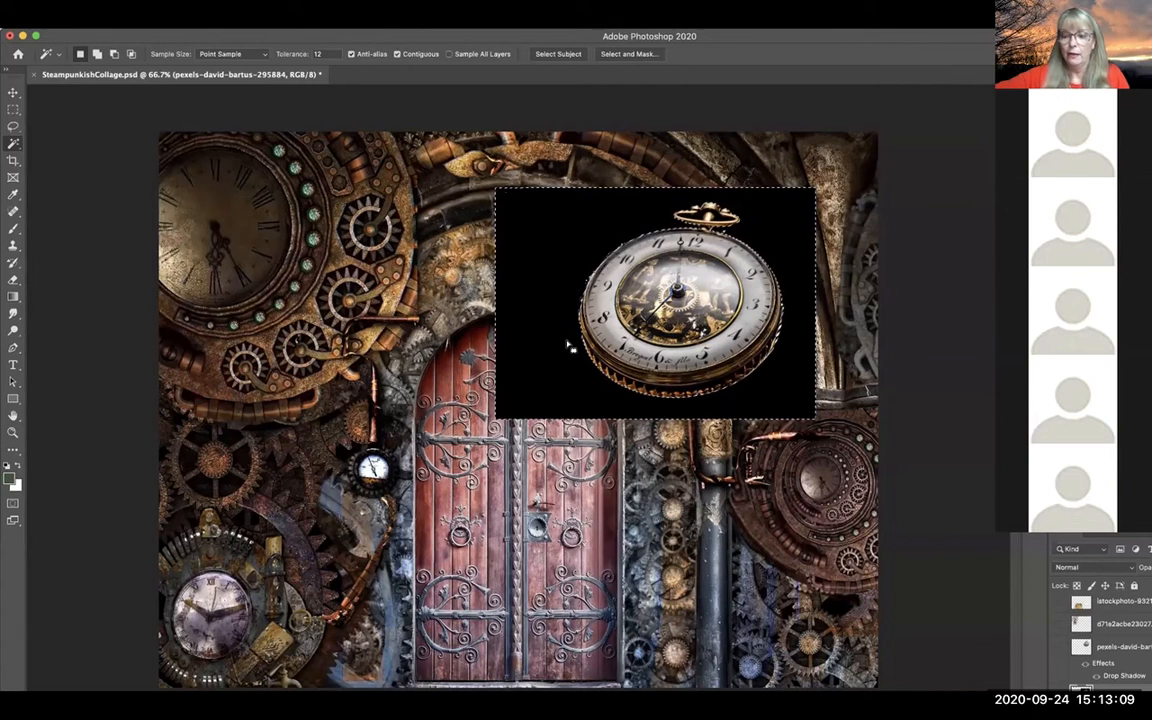
pyautogui.press('Delete')
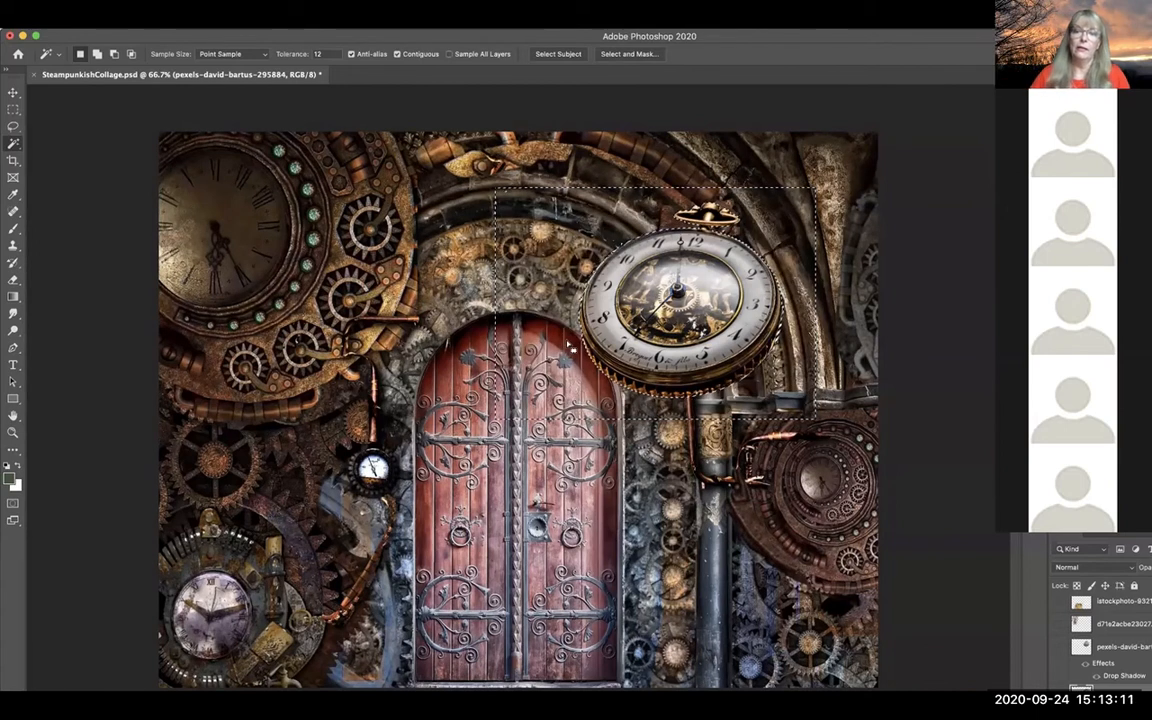
pyautogui.press('super+d')
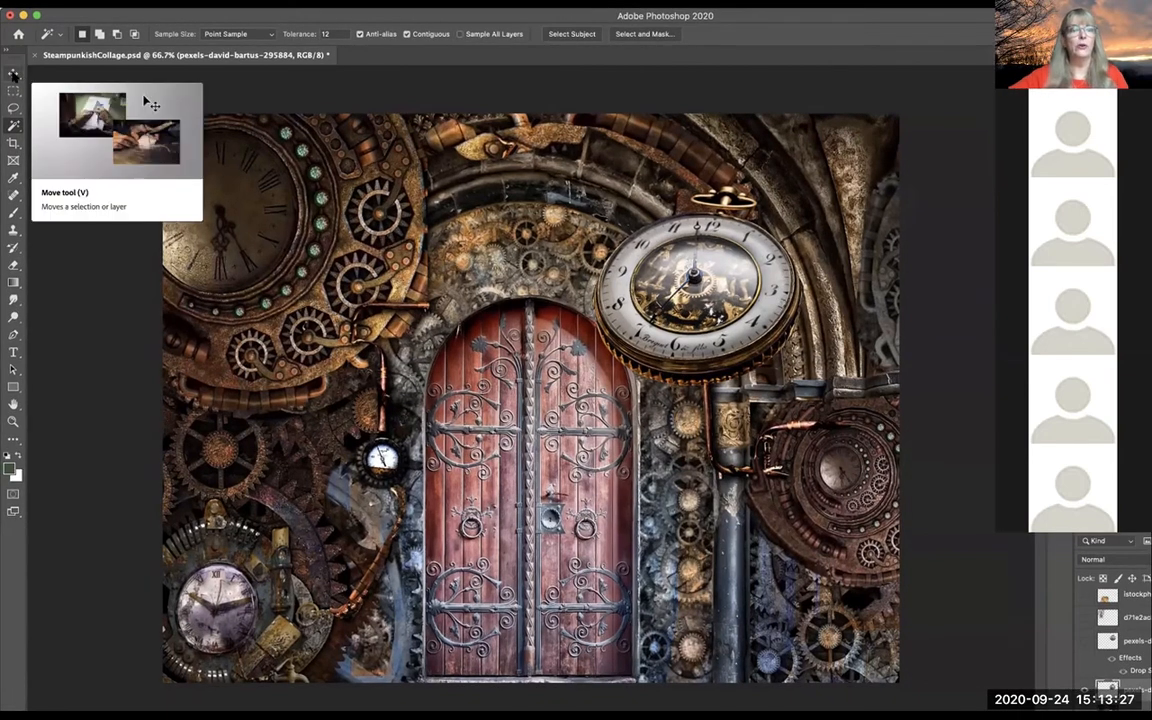
# Move the cut-out pocket watch slightly toward the door arch so it overlaps the door's upper right edge.
pyautogui.click(14, 72)
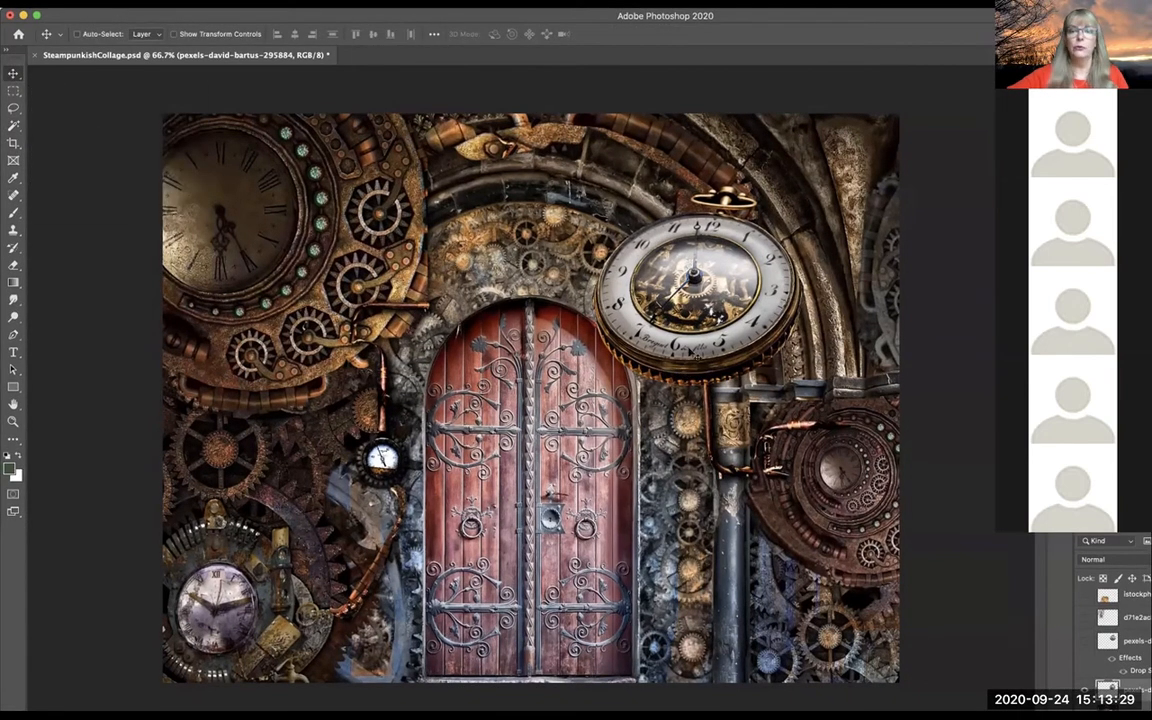
pyautogui.moveTo(696, 352); pyautogui.dragTo(682, 331)
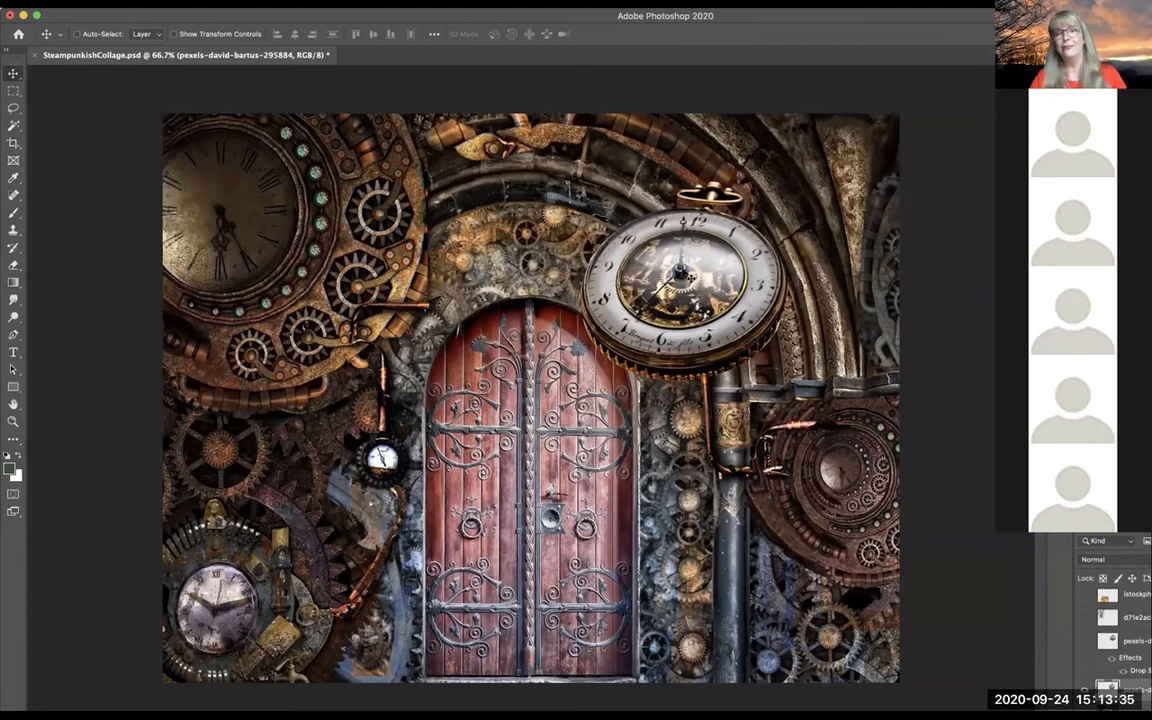
pyautogui.moveTo(735, 298); pyautogui.dragTo(720, 310)
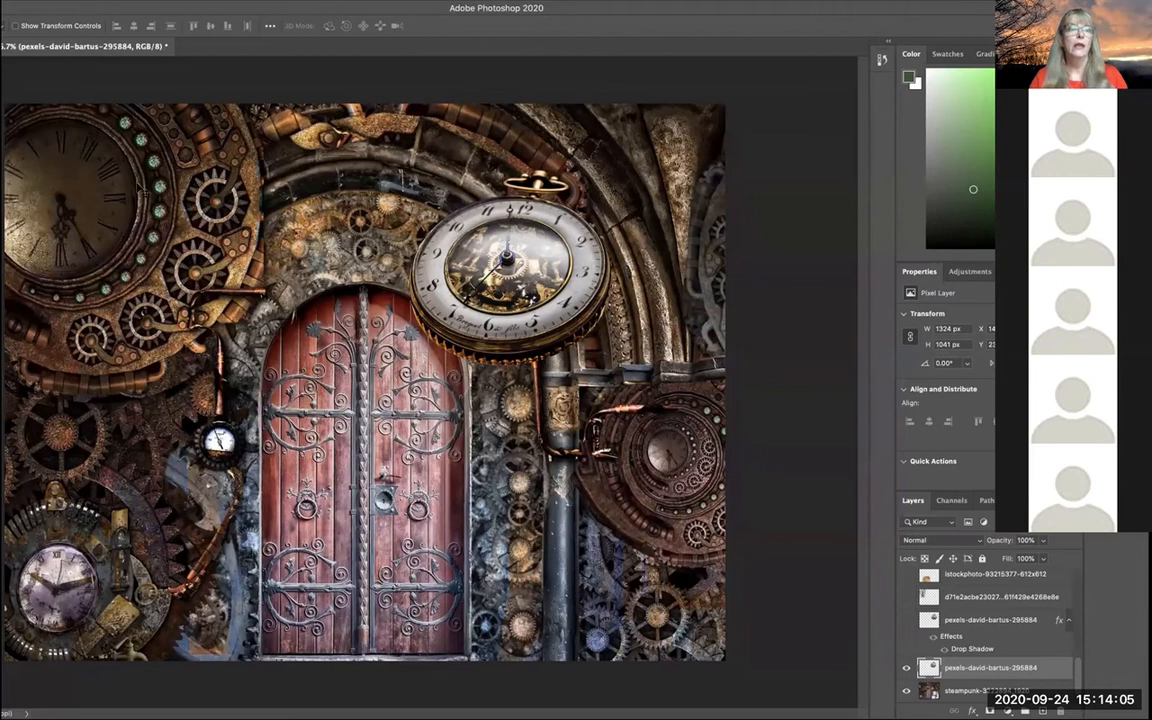
# Add a Drop Shadow layer style to the new pocket watch layer and move its settings dialog clear of the watch.
pyautogui.click(203, 1)
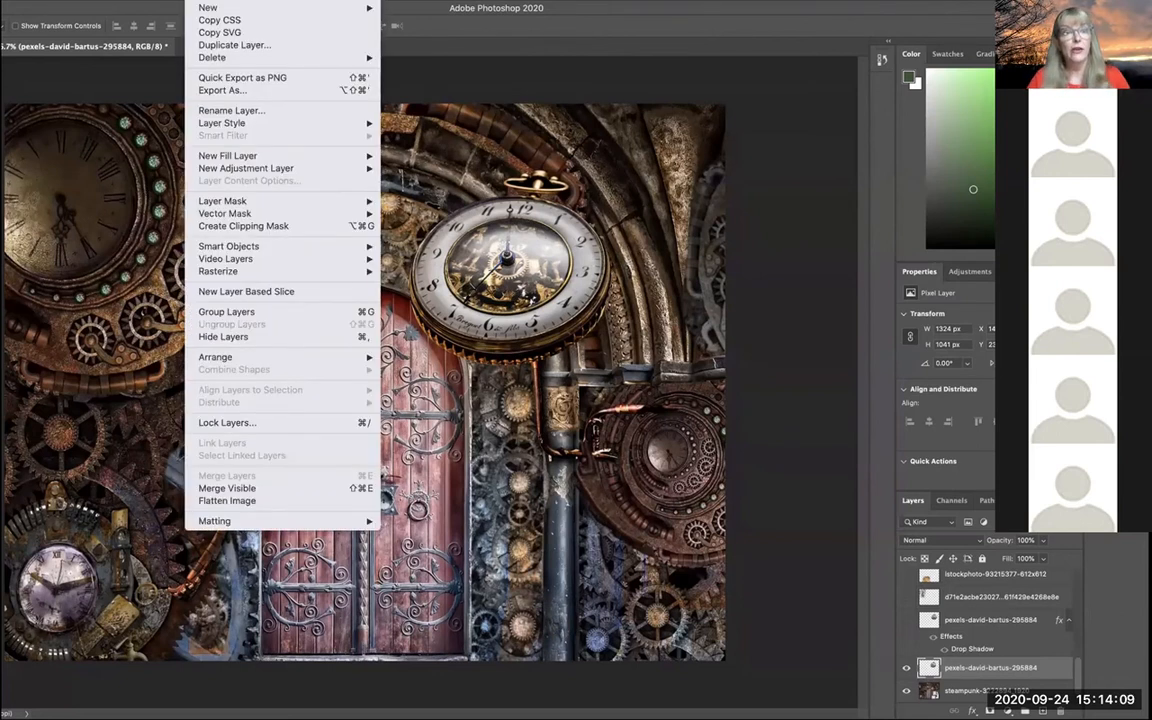
pyautogui.moveTo(259, 124)
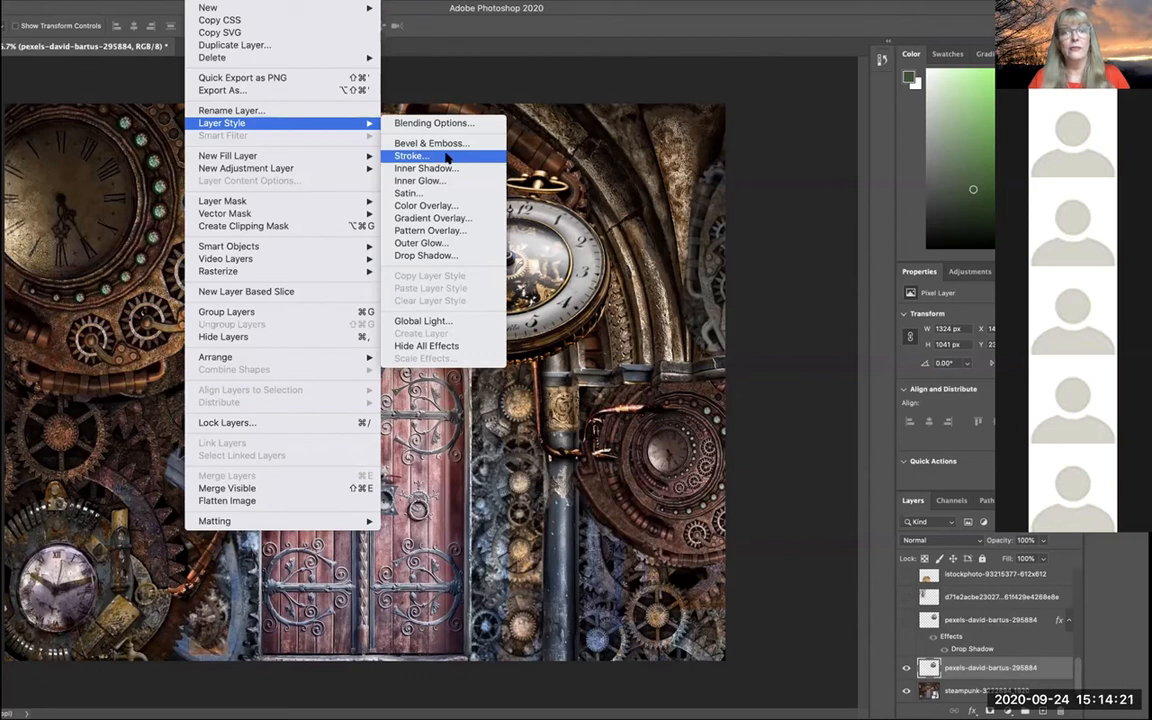
pyautogui.click(448, 256)
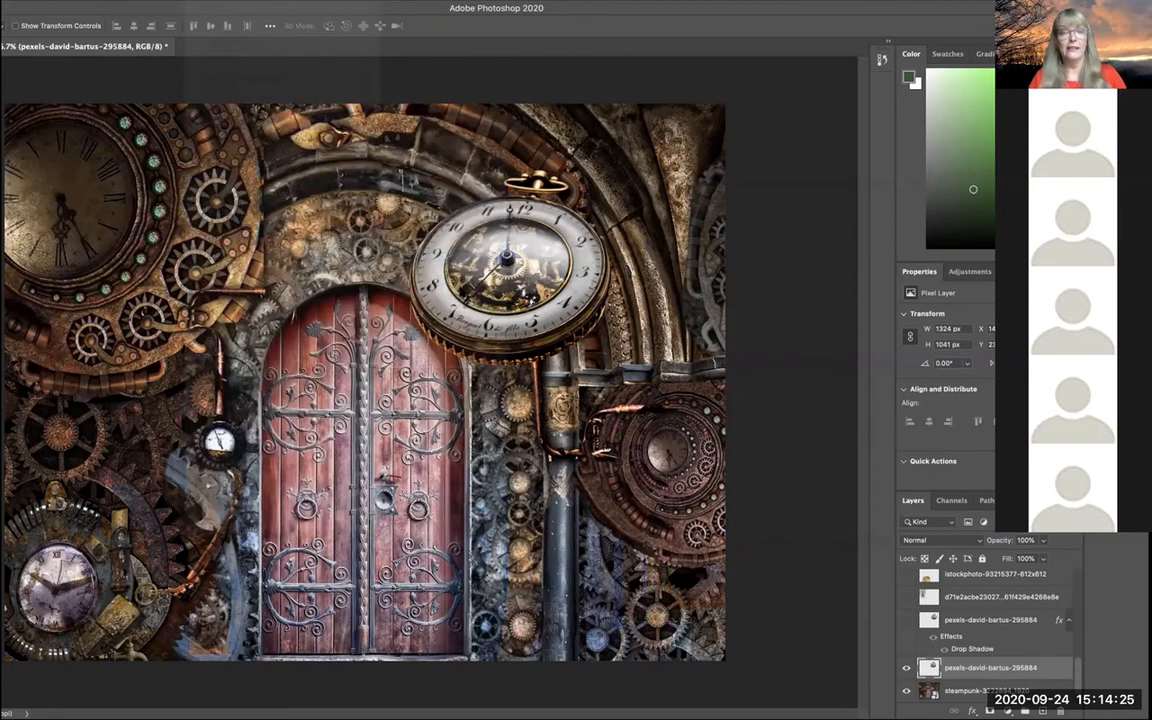
pyautogui.moveTo(432, 234); pyautogui.dragTo(563, 340)
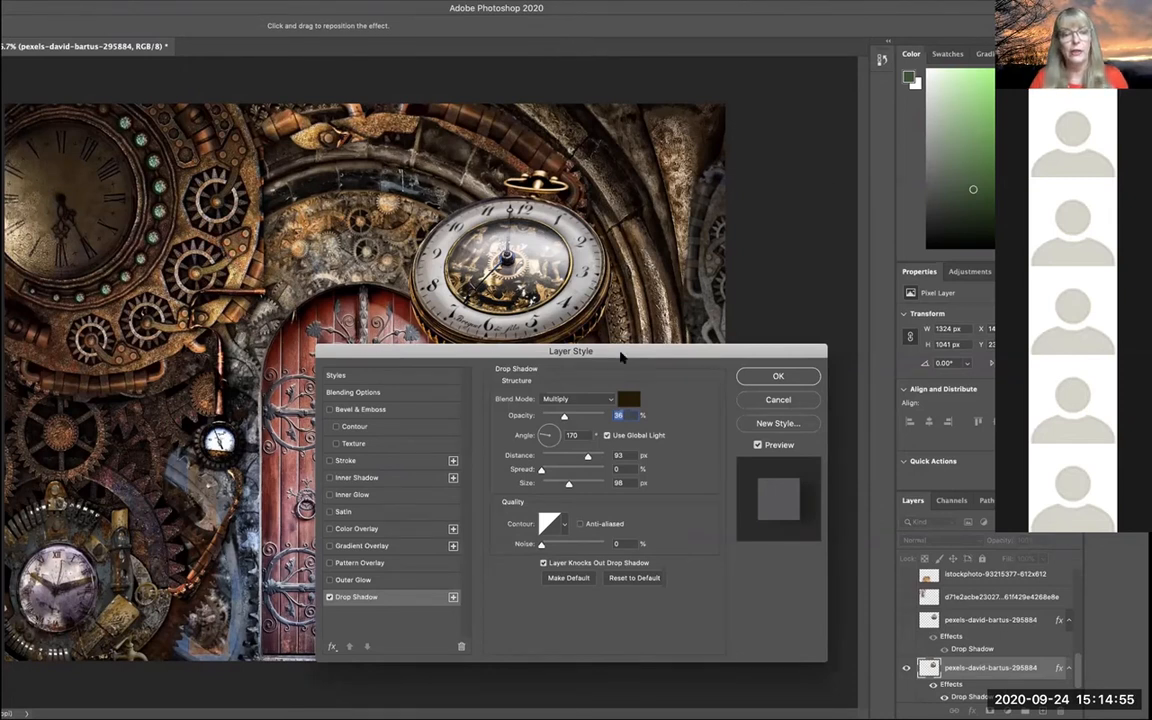
pyautogui.moveTo(620, 357); pyautogui.dragTo(634, 286)
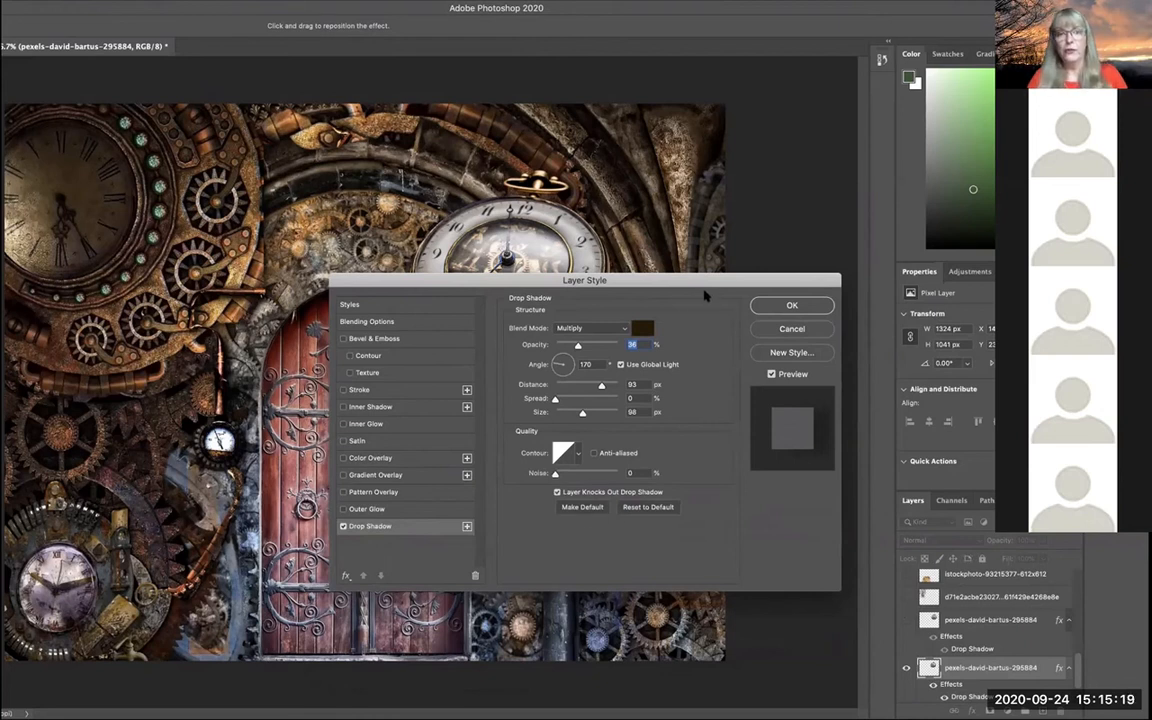
pyautogui.moveTo(712, 279); pyautogui.dragTo(643, 378)
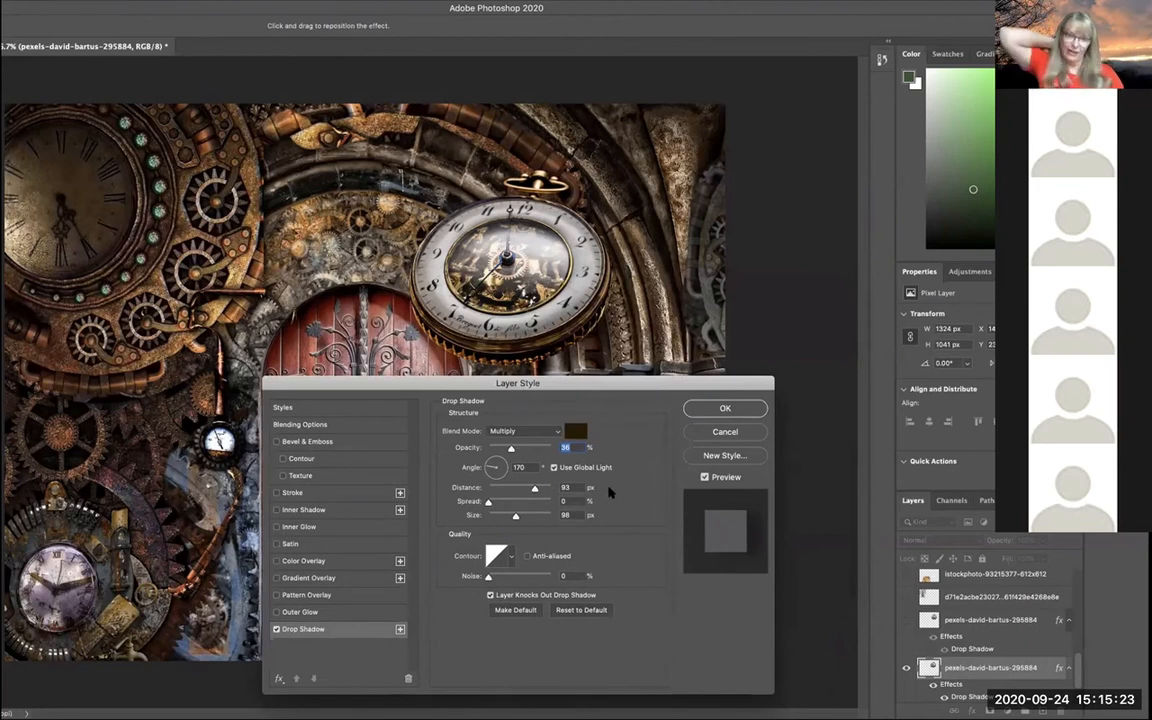
# Review the drop shadow's blend mode options and shadow colour, keeping the Multiply mode and dark brown colour.
pyautogui.click(550, 431)
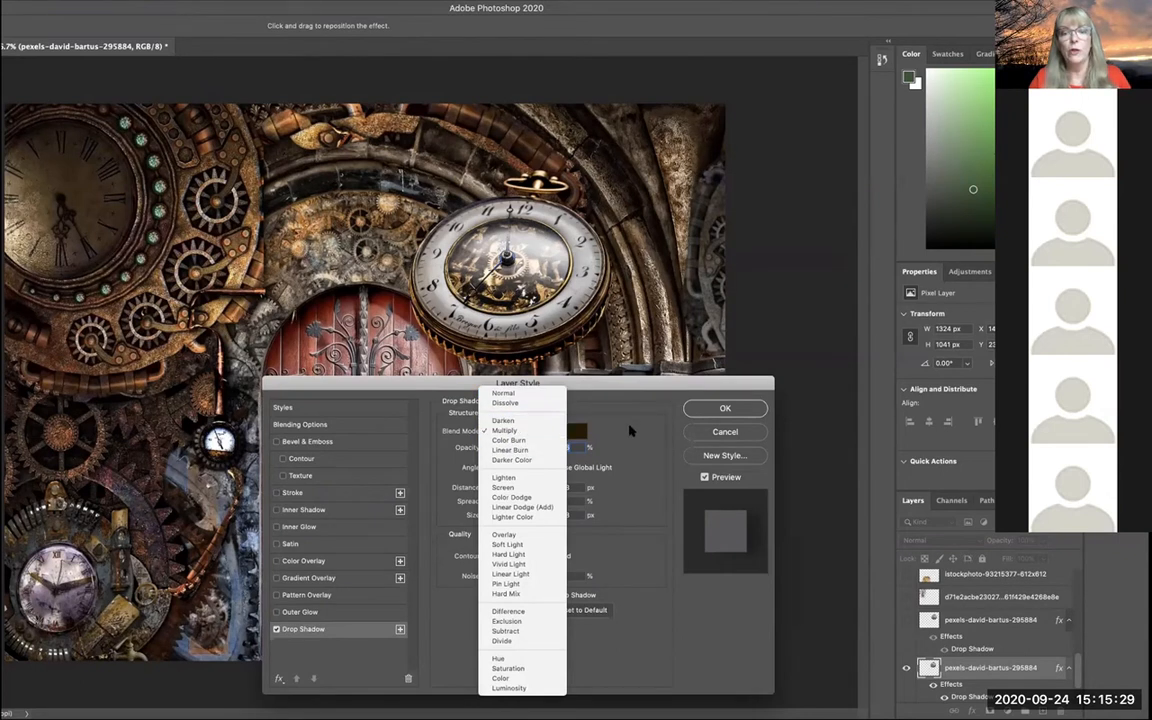
pyautogui.click(583, 350)
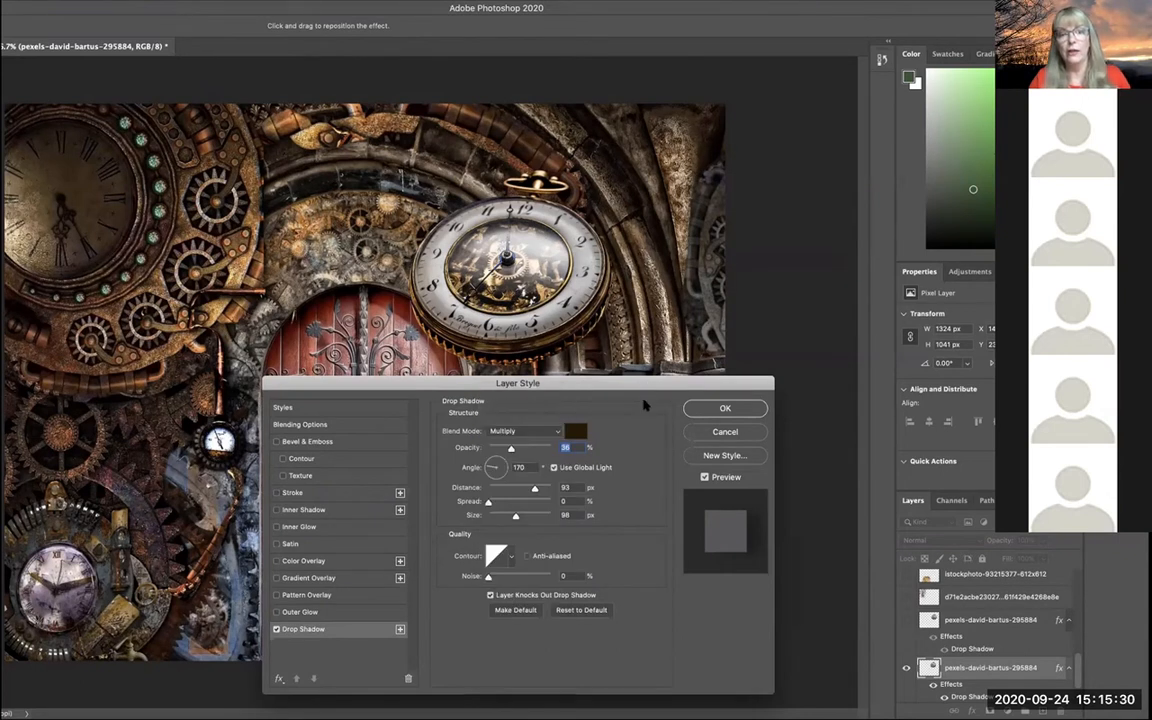
pyautogui.click(576, 431)
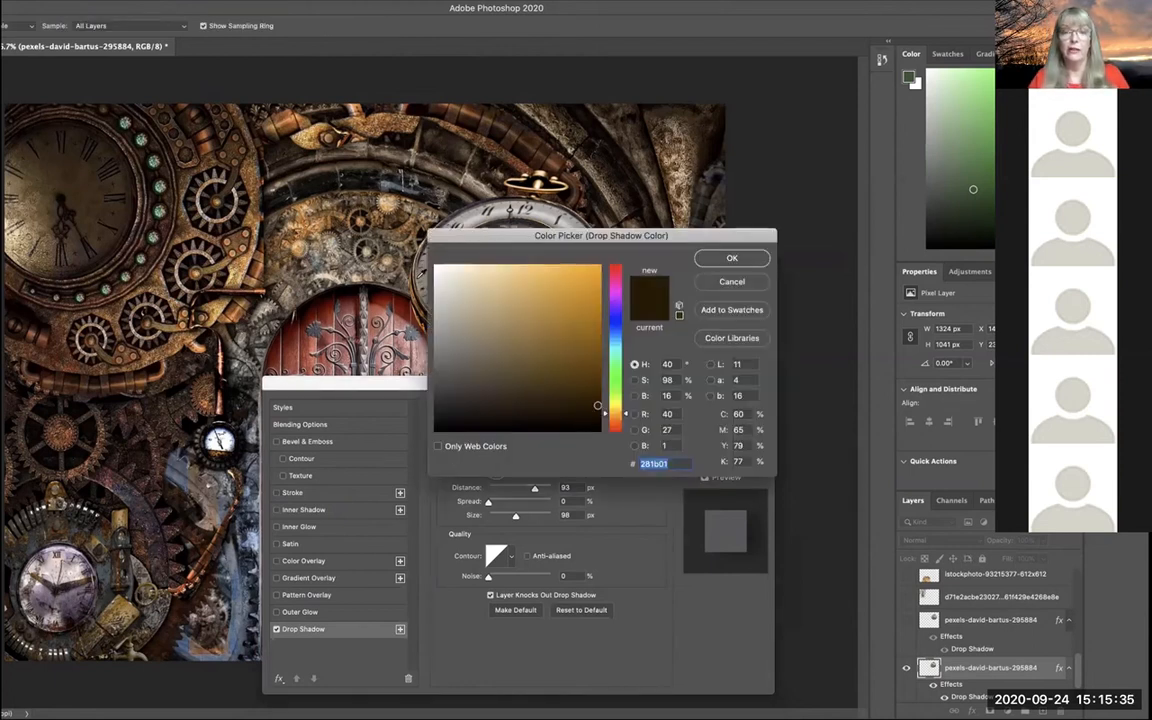
pyautogui.click(734, 285)
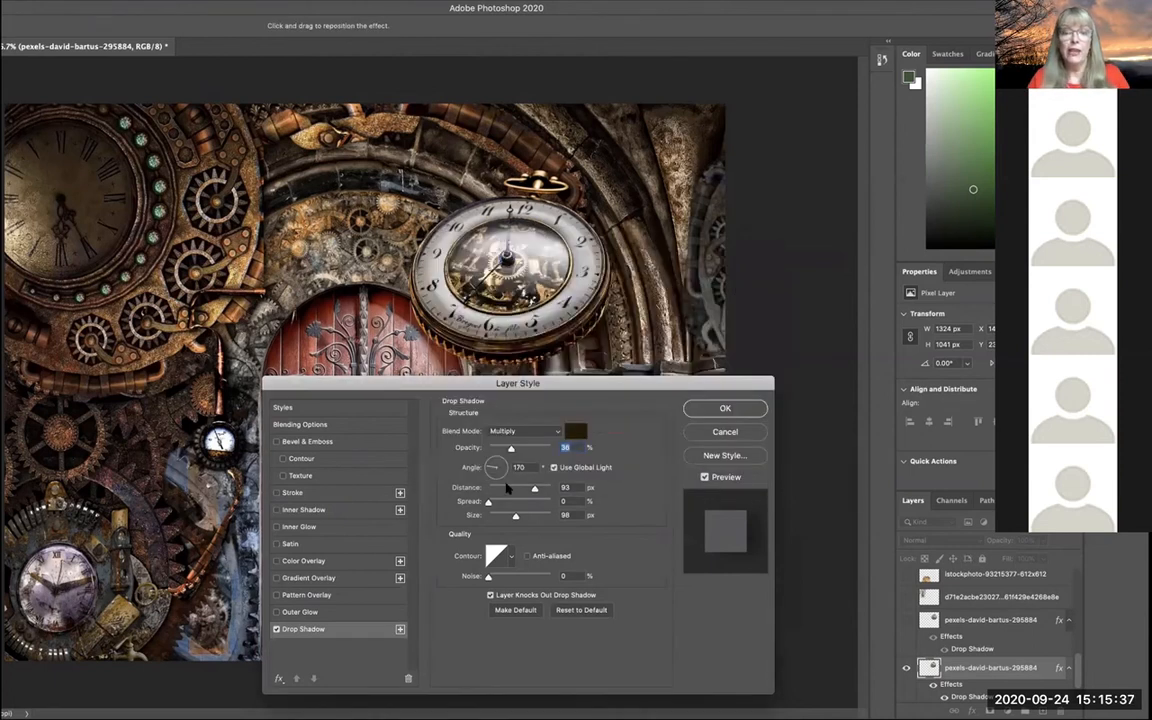
pyautogui.click(543, 432)
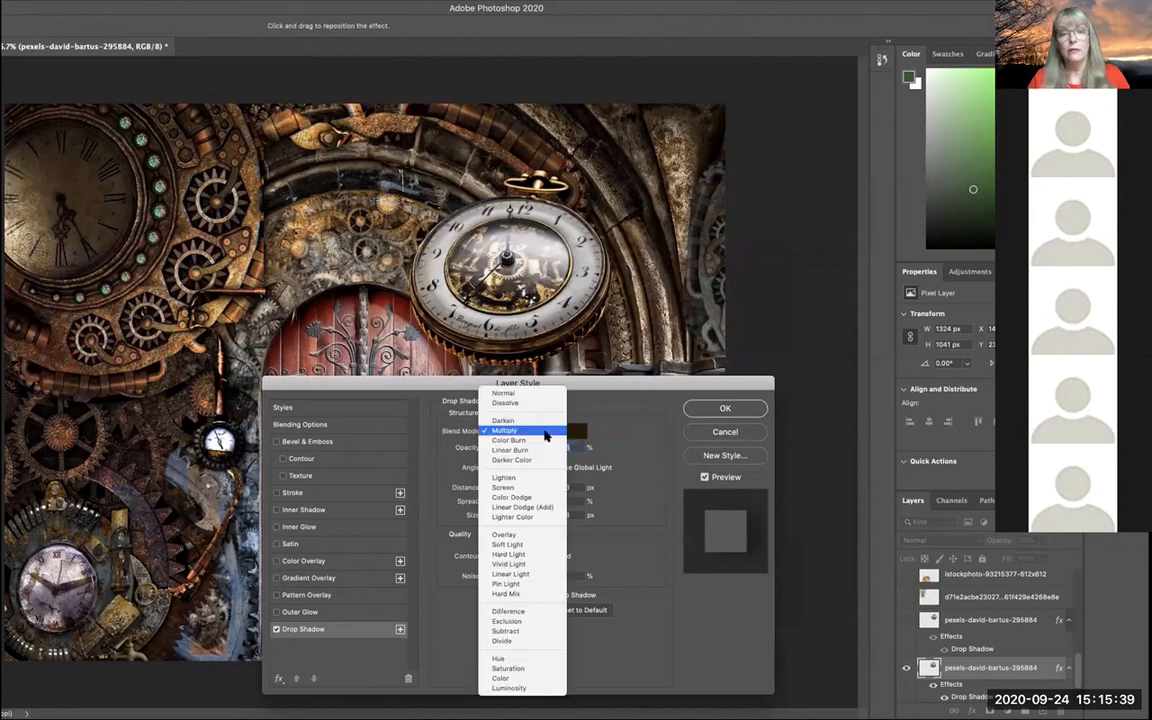
pyautogui.click(620, 455)
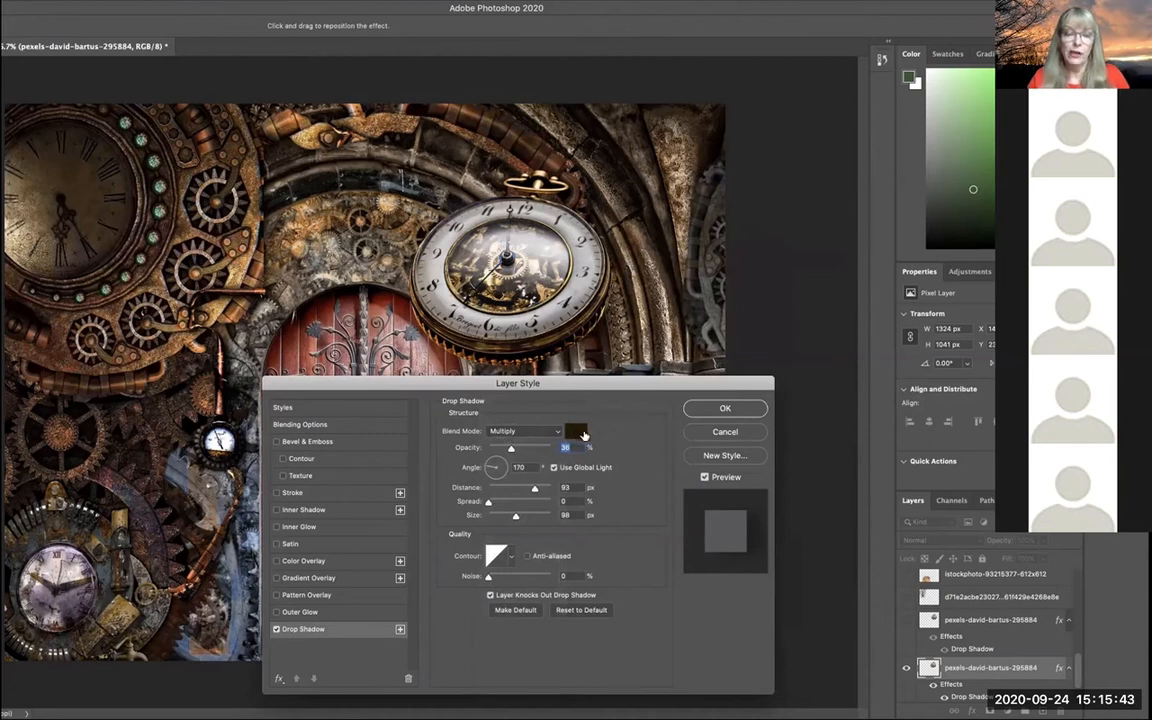
# Set the pocket watch's drop shadow to an angle of 155°, a size of 226 px and 100% opacity.
pyautogui.click(491, 468)
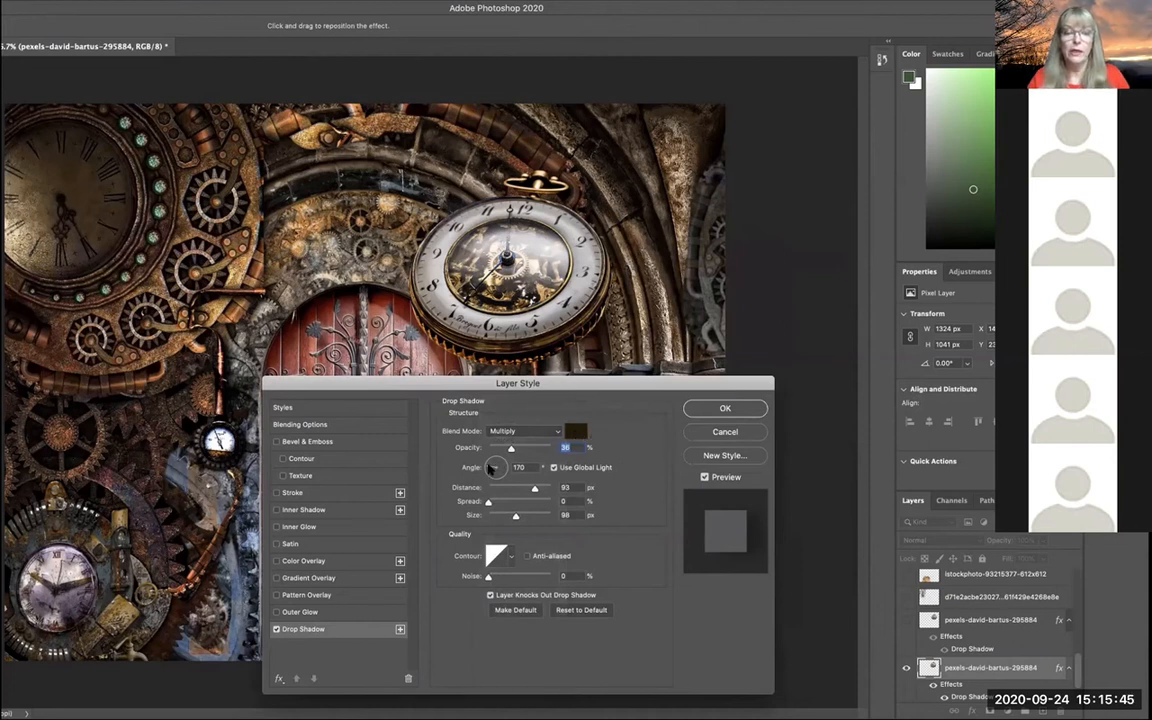
pyautogui.moveTo(491, 468); pyautogui.dragTo(488, 462)
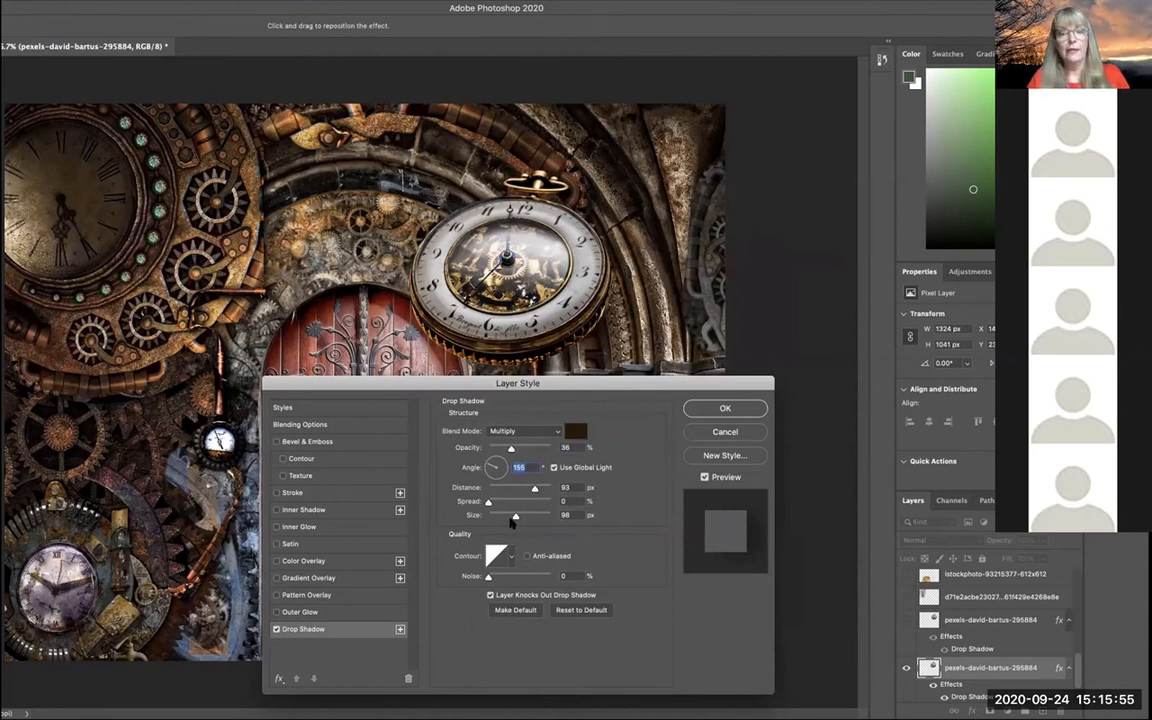
pyautogui.moveTo(516, 516); pyautogui.dragTo(546, 517)
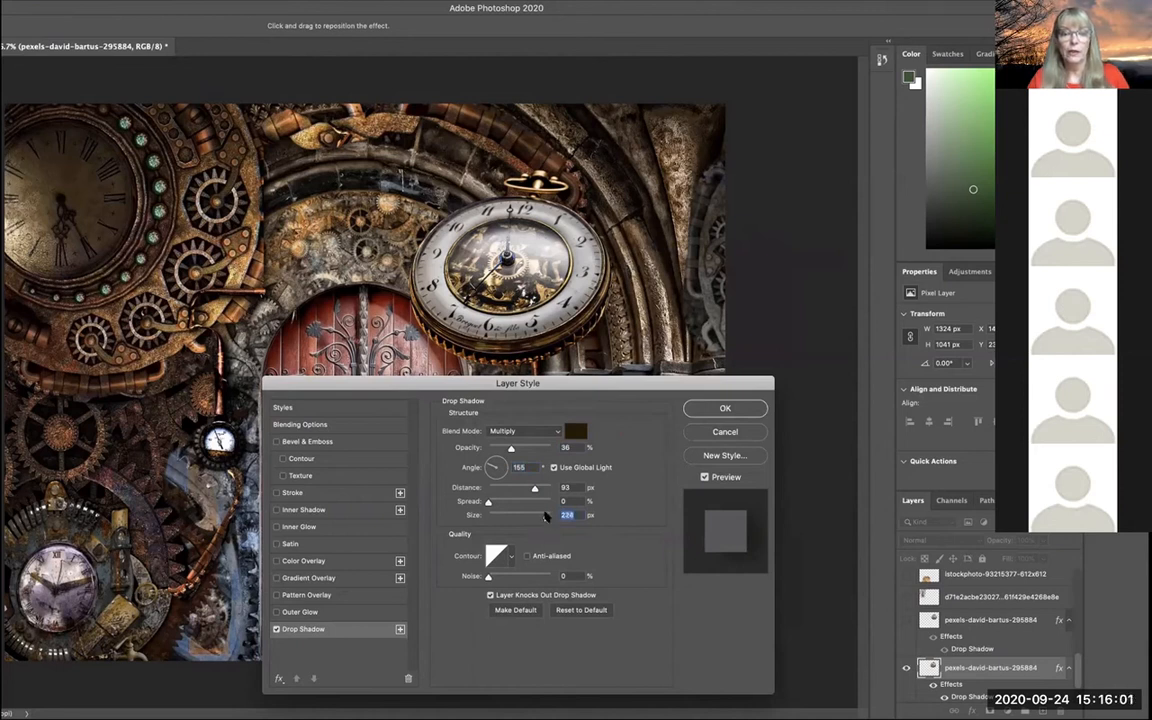
pyautogui.moveTo(509, 449); pyautogui.dragTo(560, 446)
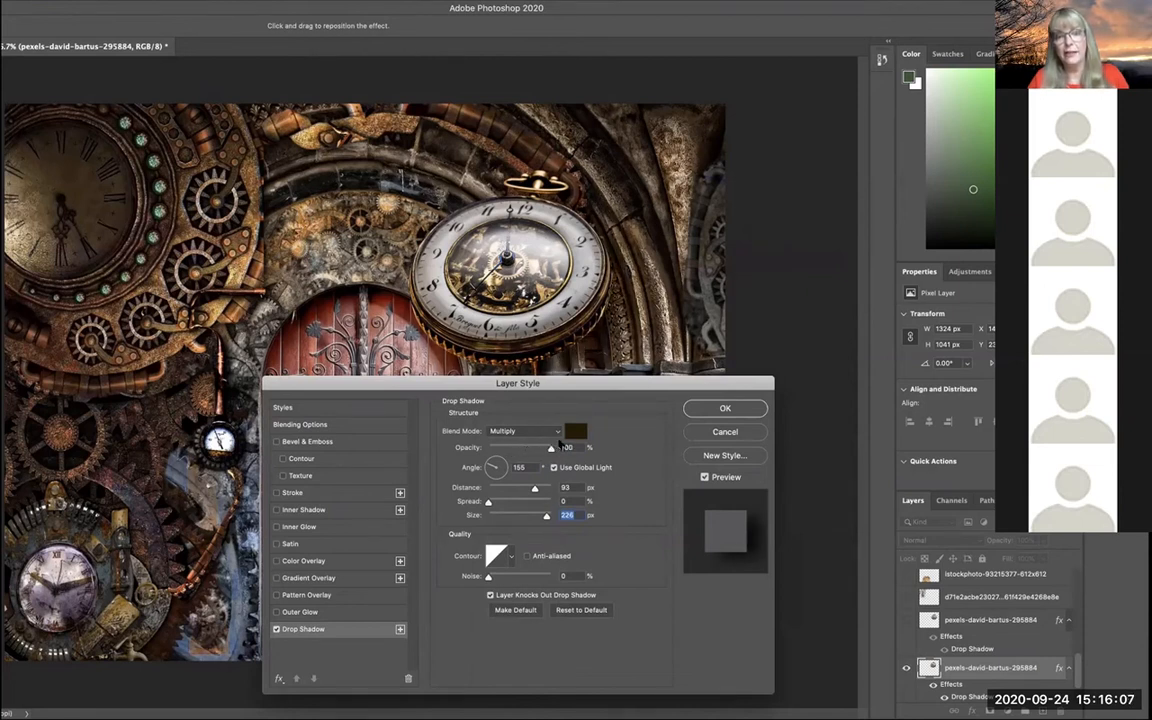
# Move the settings dialog further from the watch, set the shadow's spread to 5% and apply the drop shadow.
pyautogui.moveTo(638, 383); pyautogui.dragTo(669, 412)
pyautogui.moveTo(559, 524); pyautogui.dragTo(561, 522)
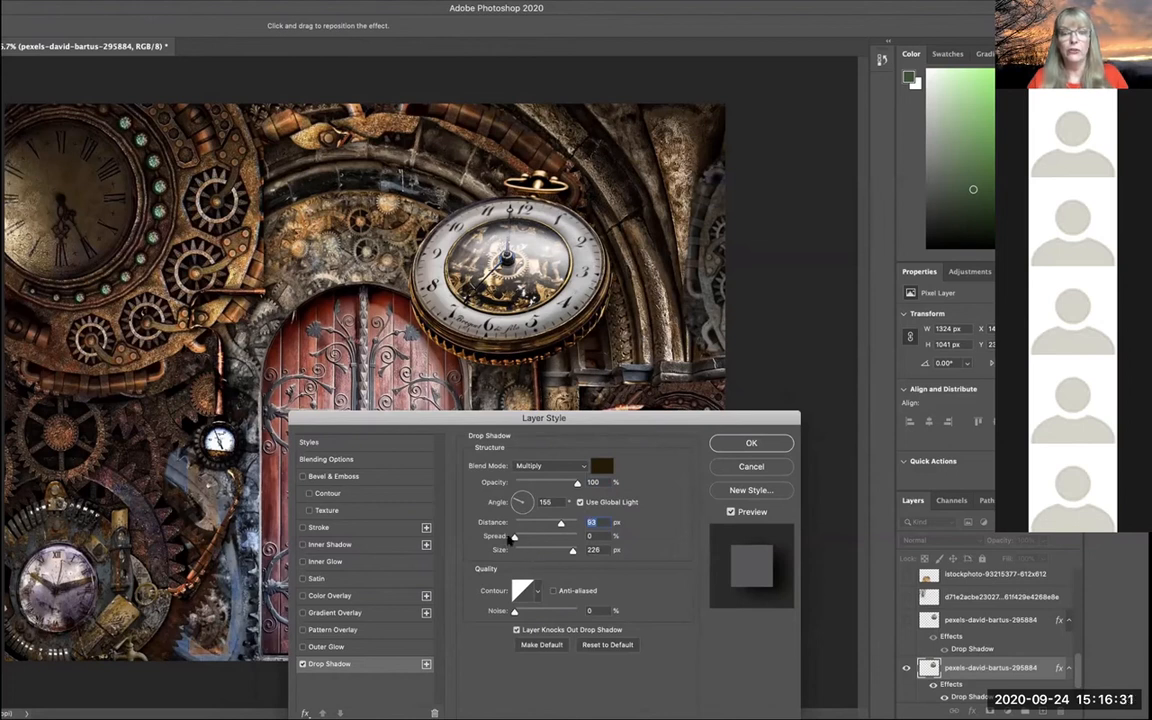
pyautogui.moveTo(513, 538); pyautogui.dragTo(550, 535)
pyautogui.moveTo(548, 531); pyautogui.dragTo(517, 533)
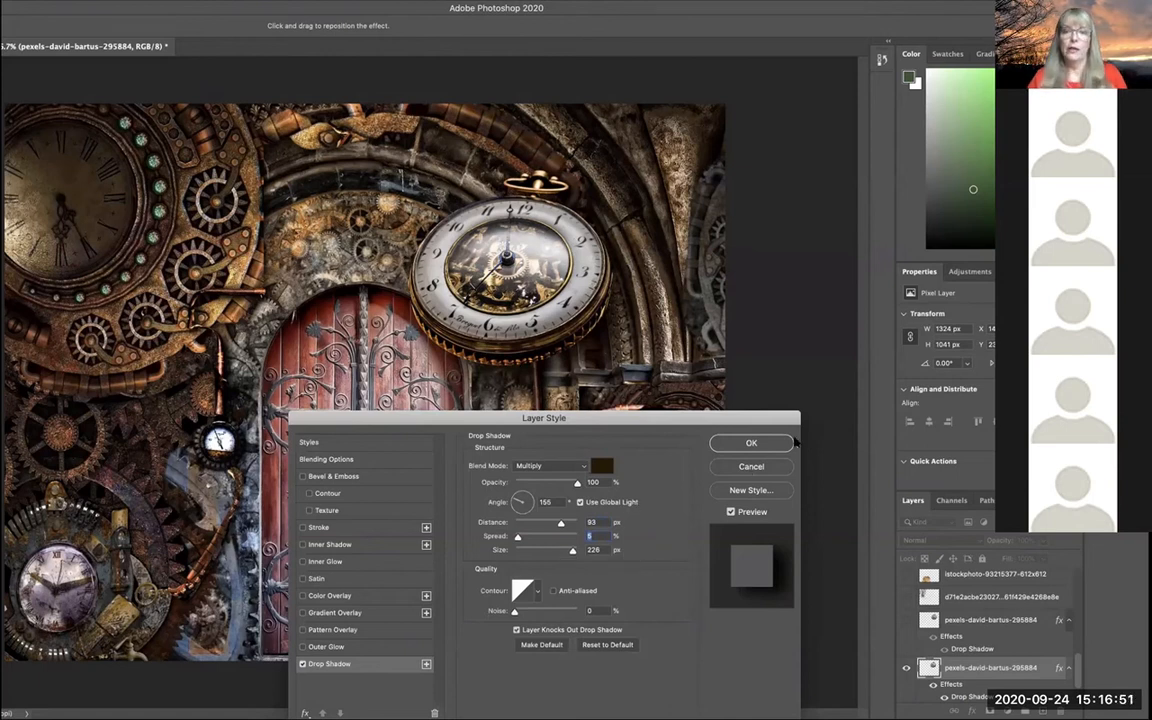
pyautogui.click(752, 445)
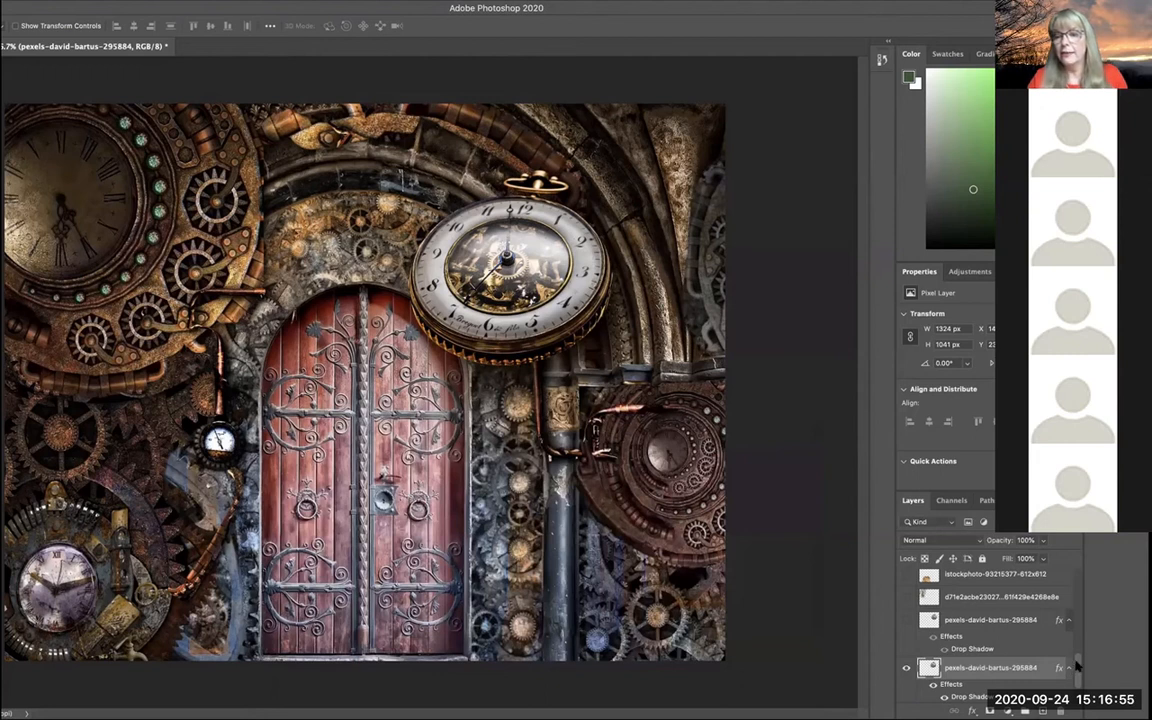
# Reopen the new pocket watch layer's drop shadow settings and close them without changes.
pyautogui.scroll(-1, 1075, 666)
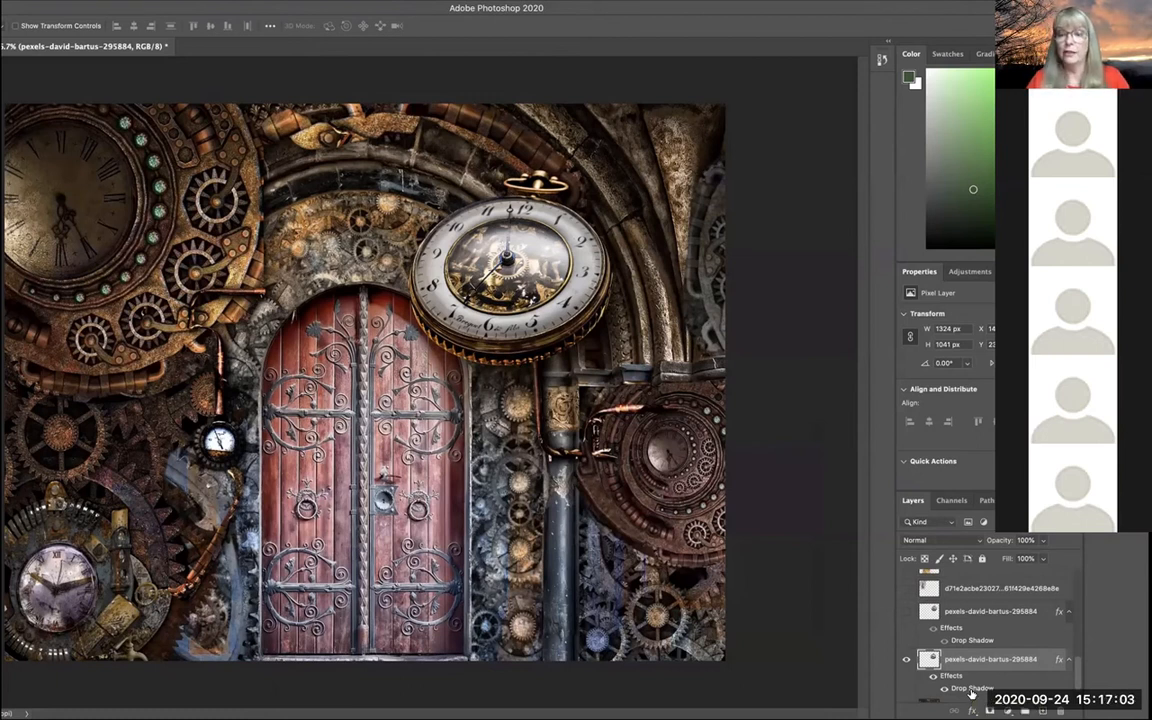
pyautogui.doubleClick(972, 690)
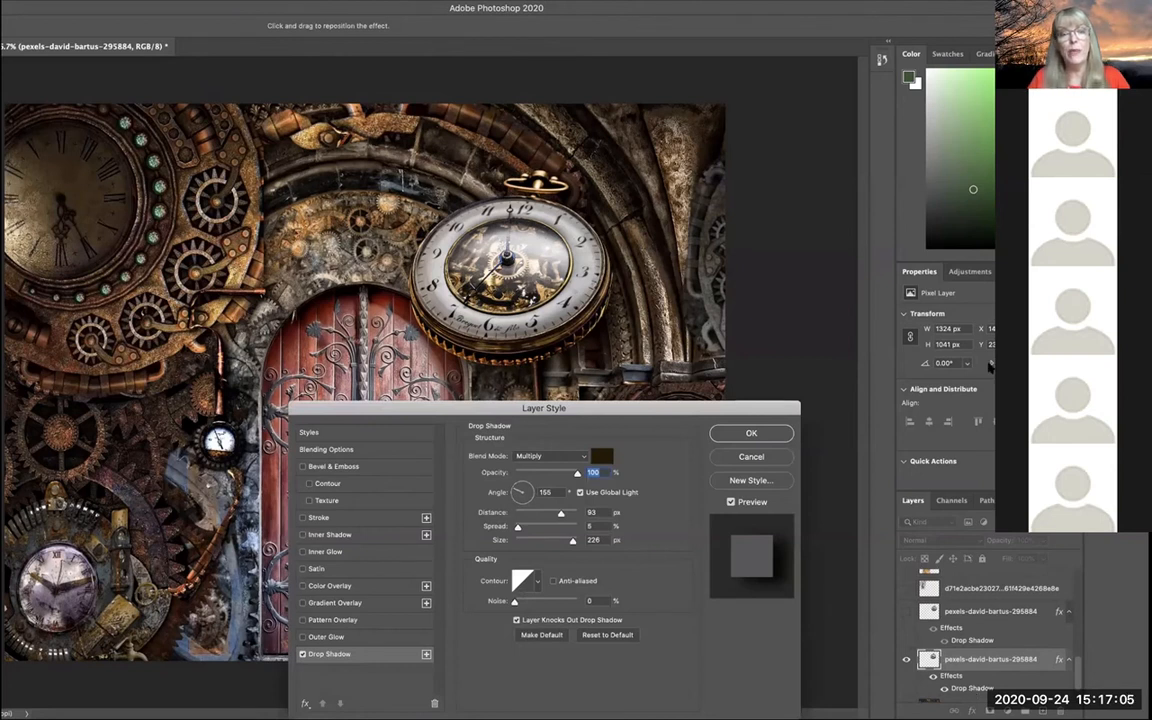
pyautogui.click(752, 457)
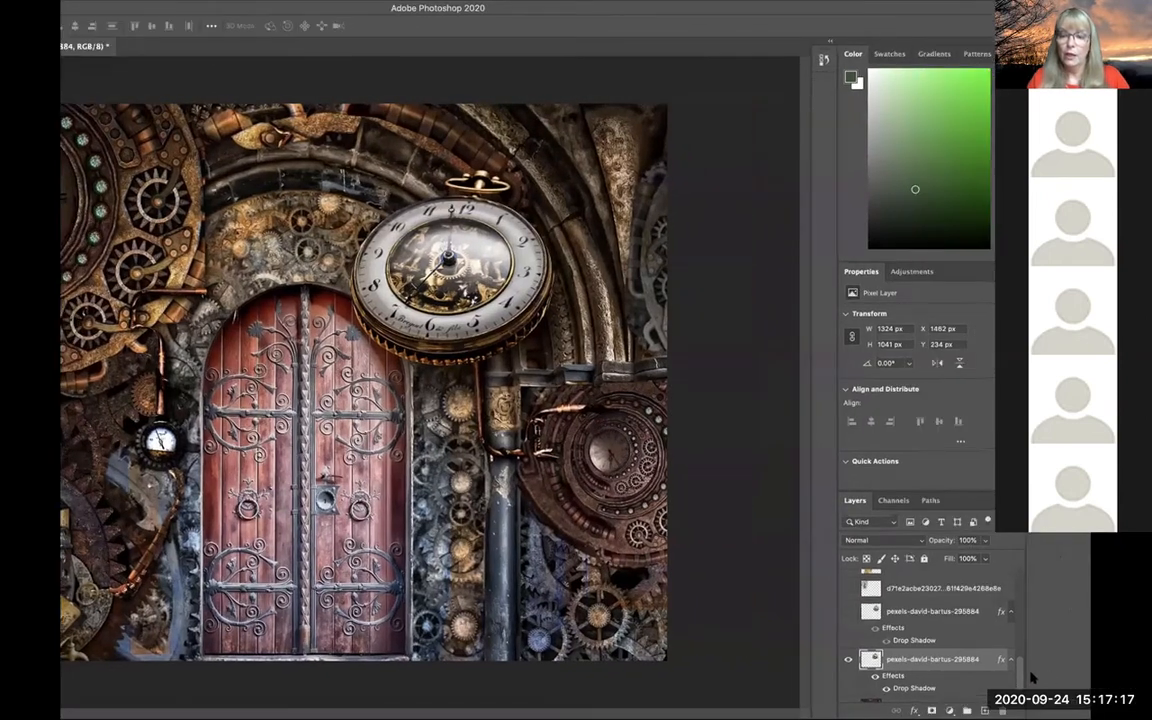
# Show the existing portrait layer for reference, hide it and the new pocket watch, and make the portrait layer active.
pyautogui.moveTo(1089, 673); pyautogui.dragTo(1089, 664)
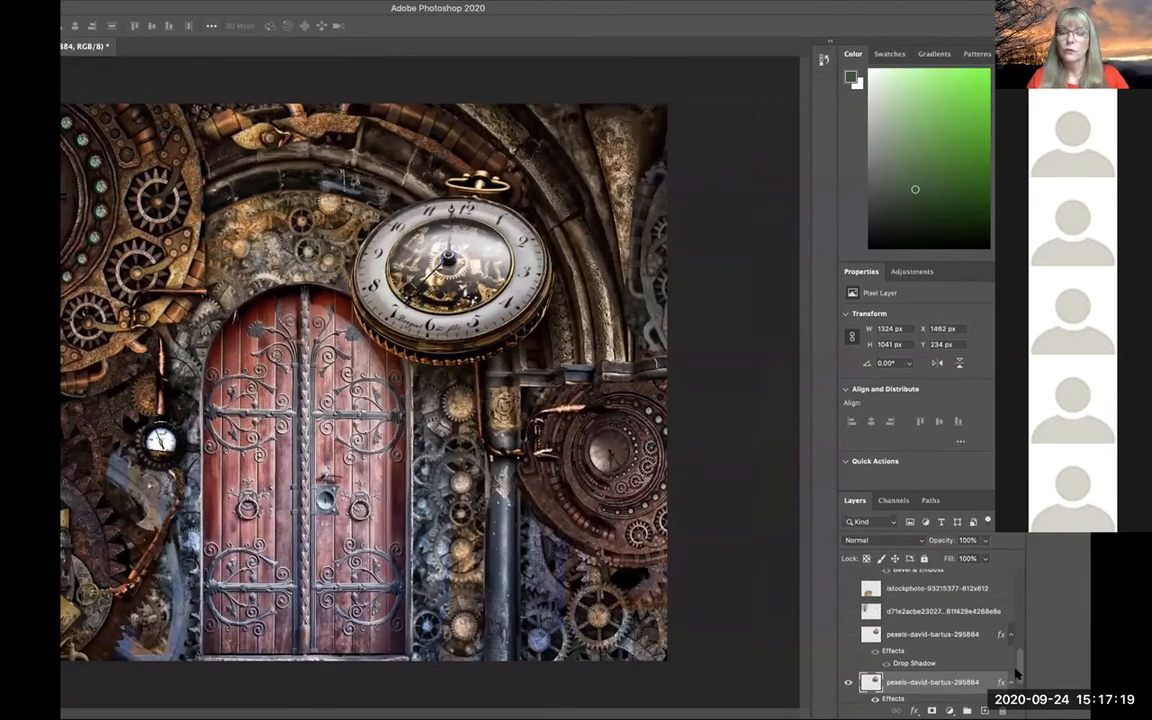
pyautogui.click(847, 612)
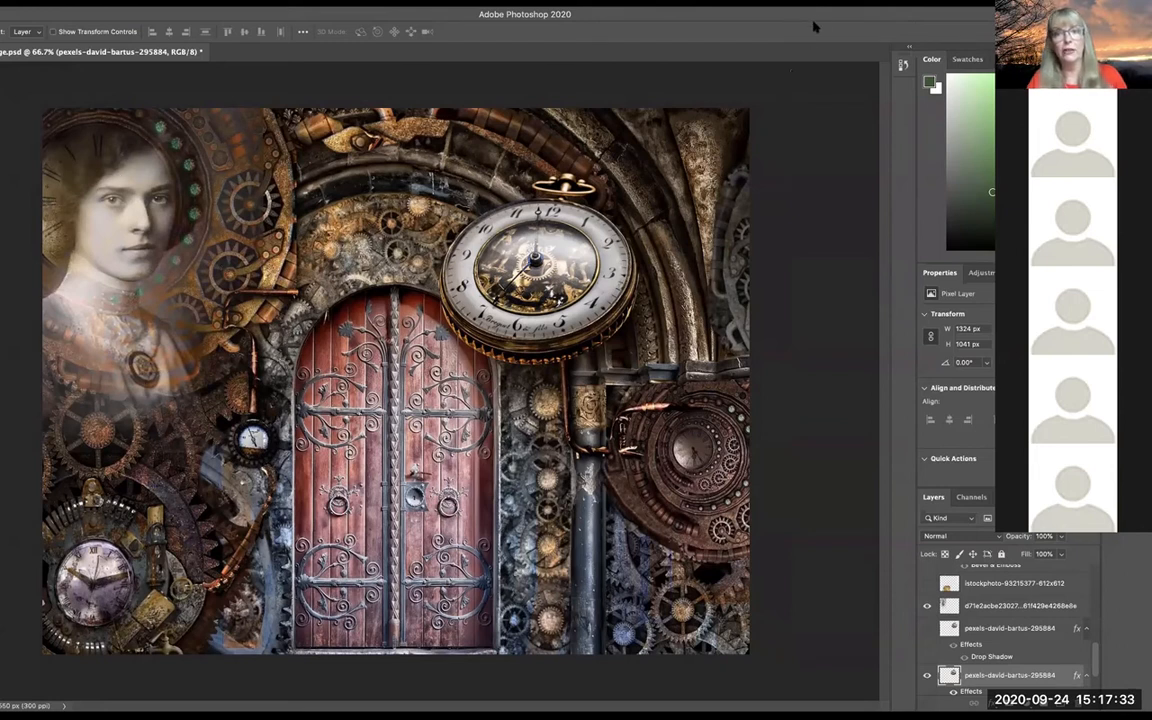
pyautogui.moveTo(817, 18); pyautogui.dragTo(722, 11)
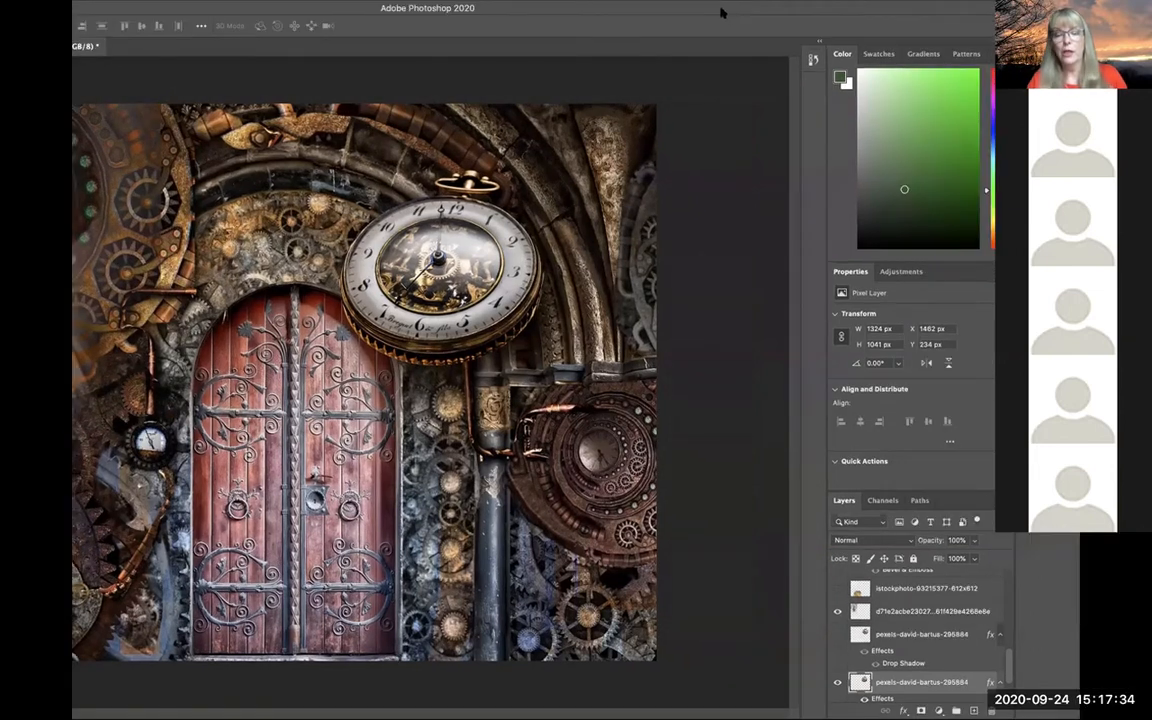
pyautogui.click(837, 683)
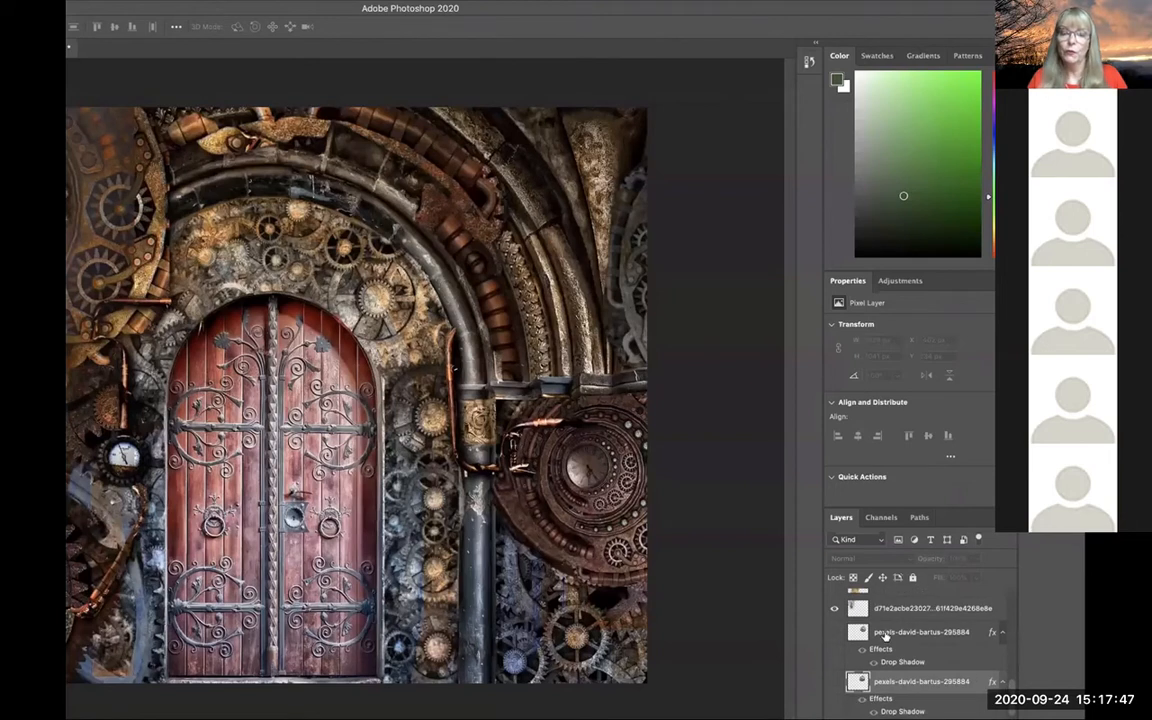
pyautogui.click(941, 605)
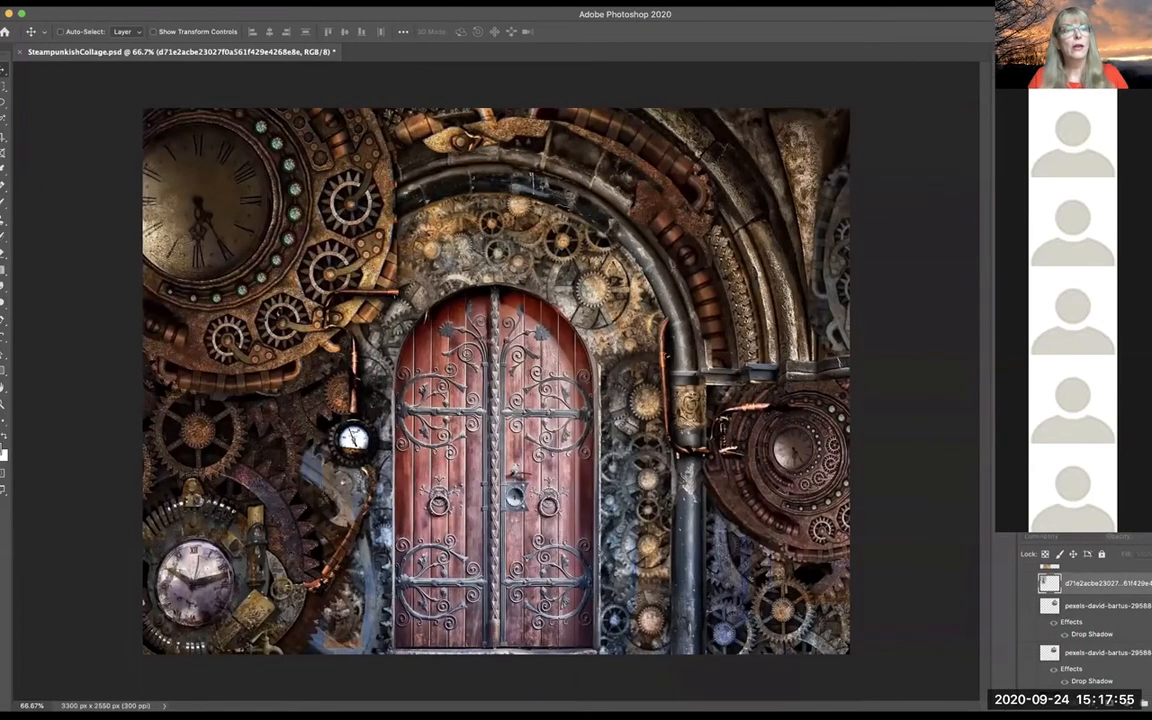
# Place the woman's portrait photo (d71e2acbe23027f0a561f429e4268e8e.jpg) as an embedded image, scaled down to about 87.6%.
pyautogui.click(102, 3)
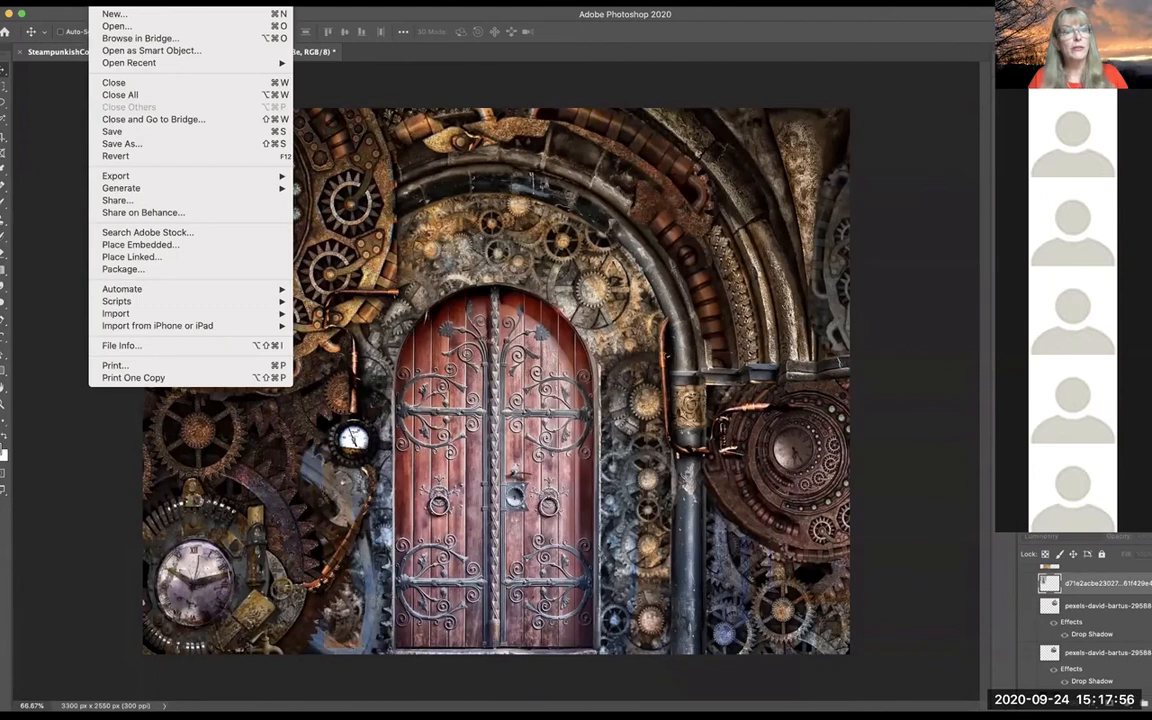
pyautogui.click(95, 244)
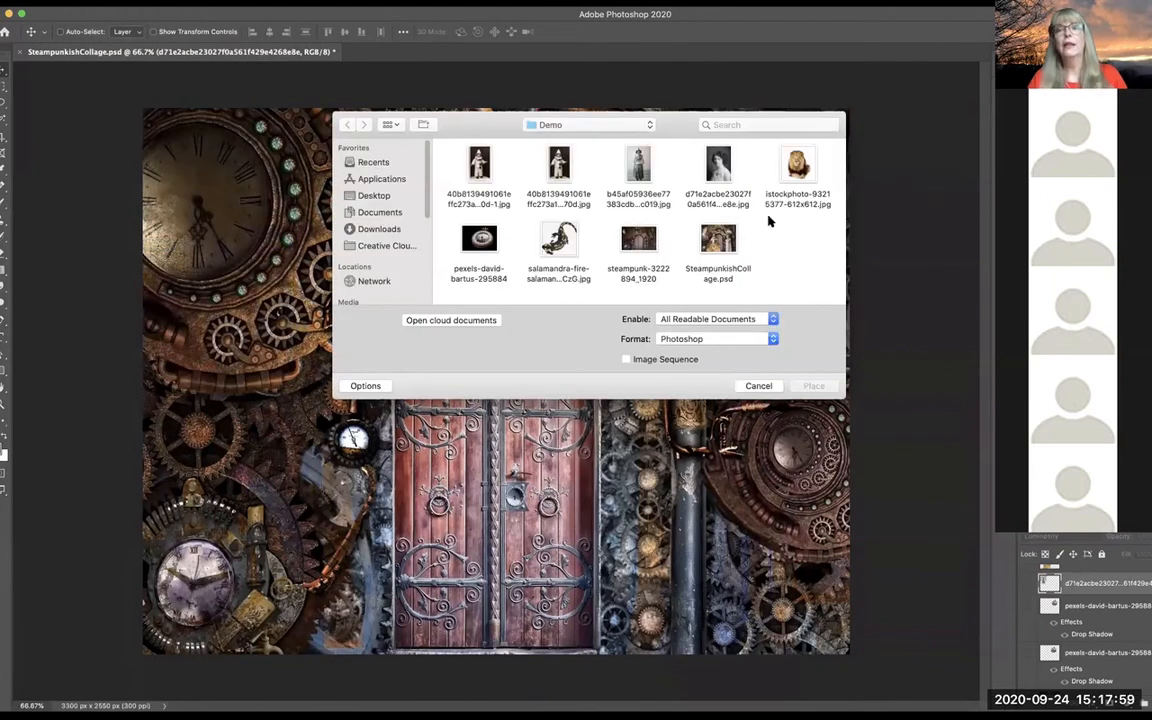
pyautogui.click(718, 166)
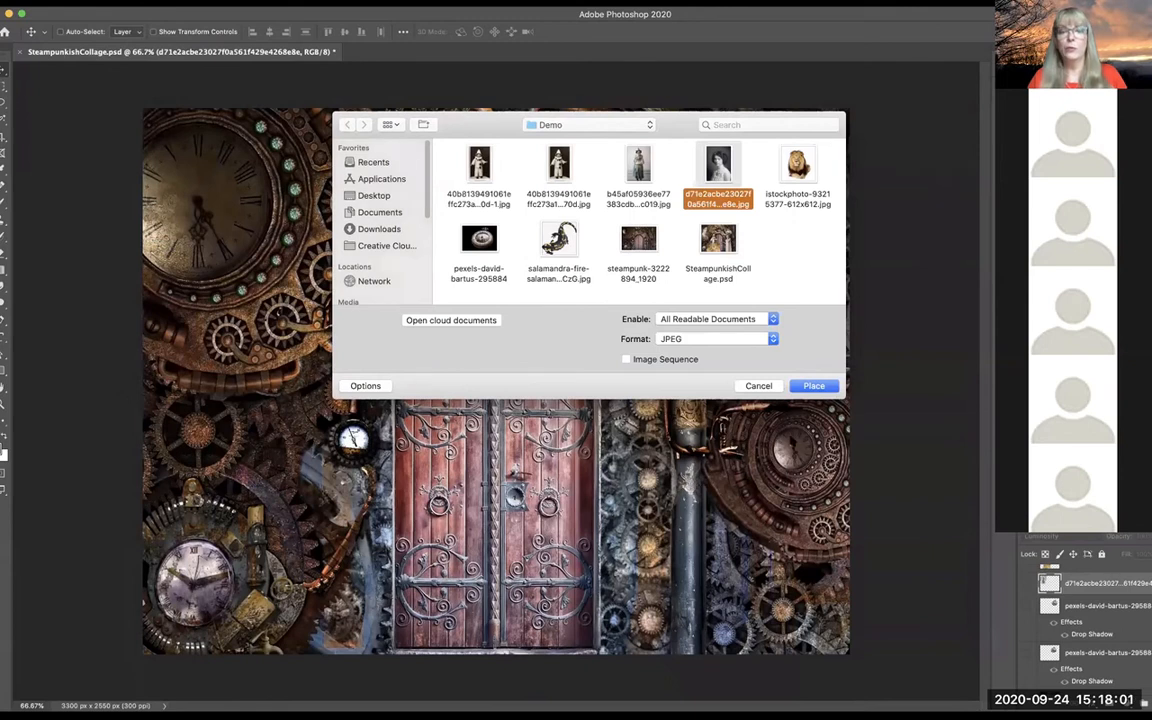
pyautogui.click(812, 390)
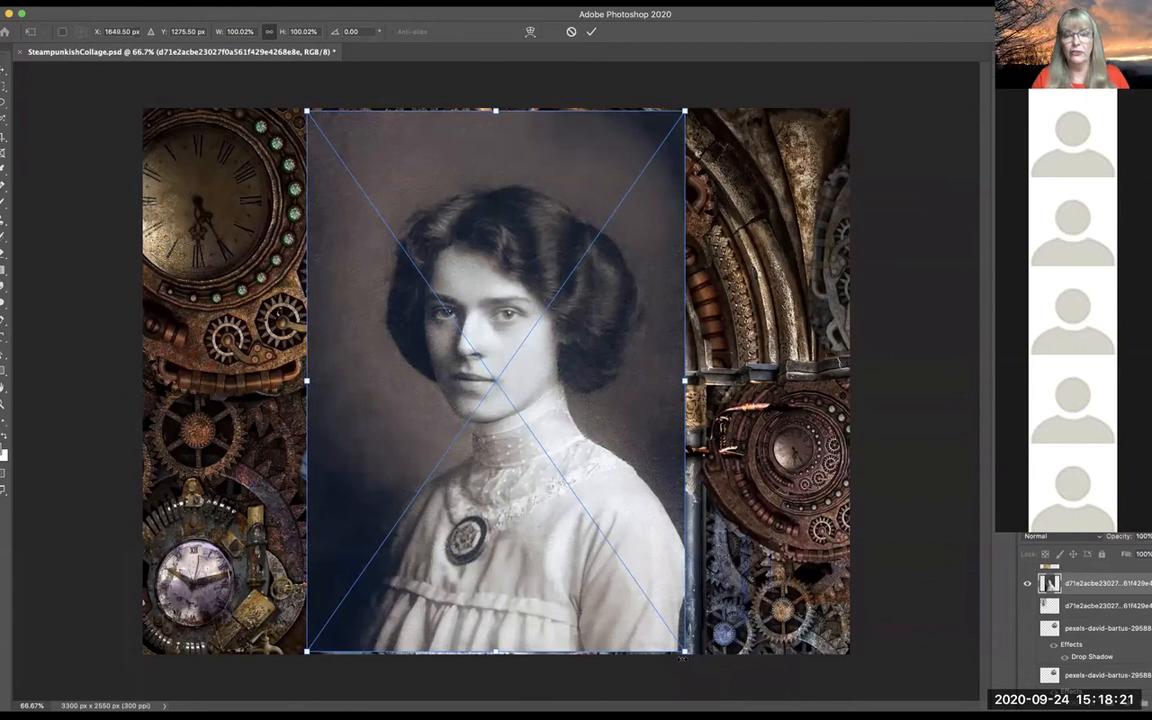
pyautogui.moveTo(685, 651); pyautogui.dragTo(638, 583)
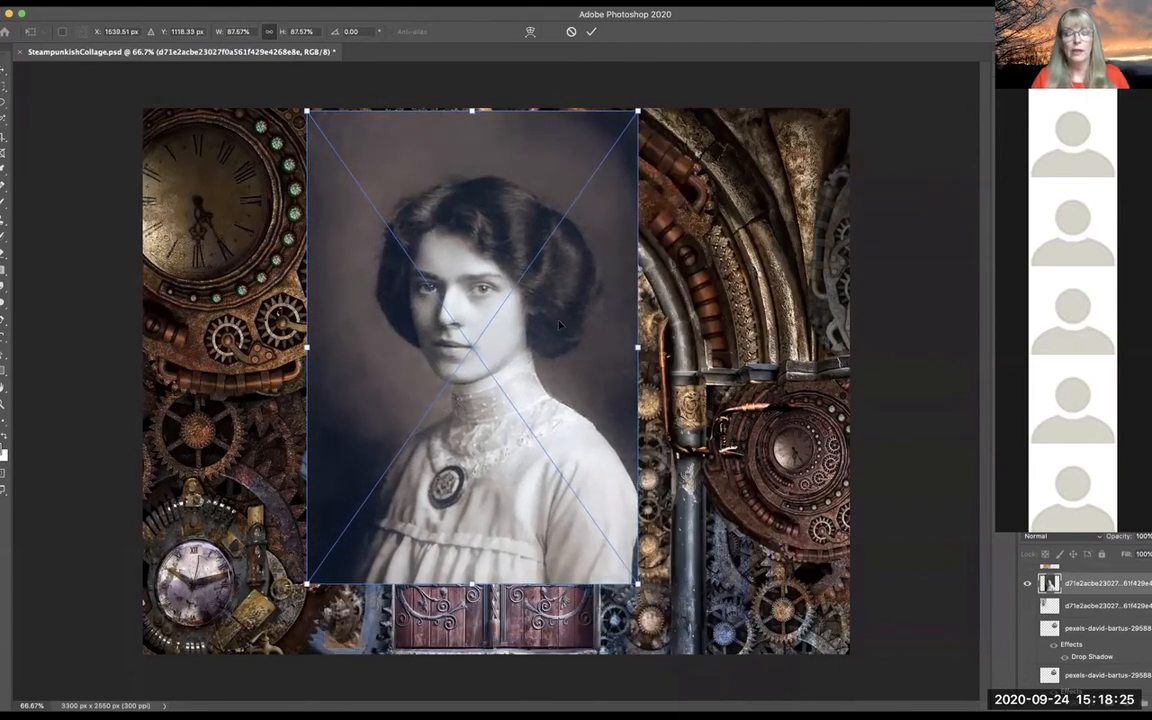
pyautogui.press('Return')
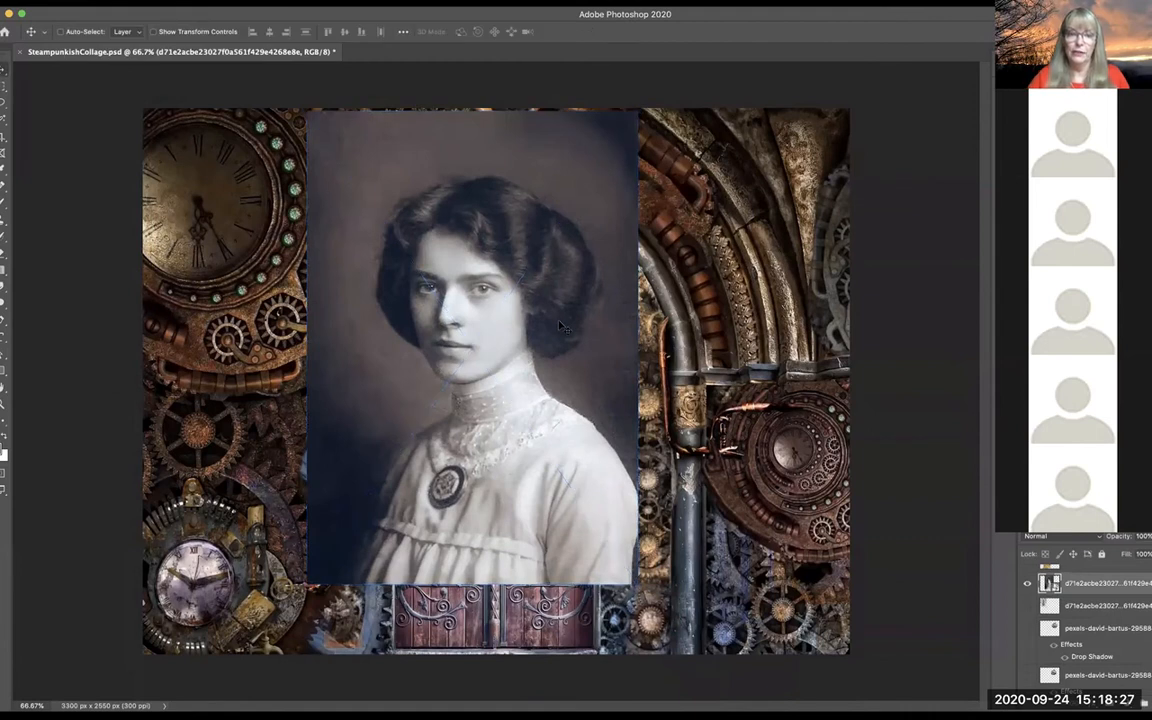
# Rasterize the placed portrait smart object into a pixel layer.
pyautogui.click(194, 3)
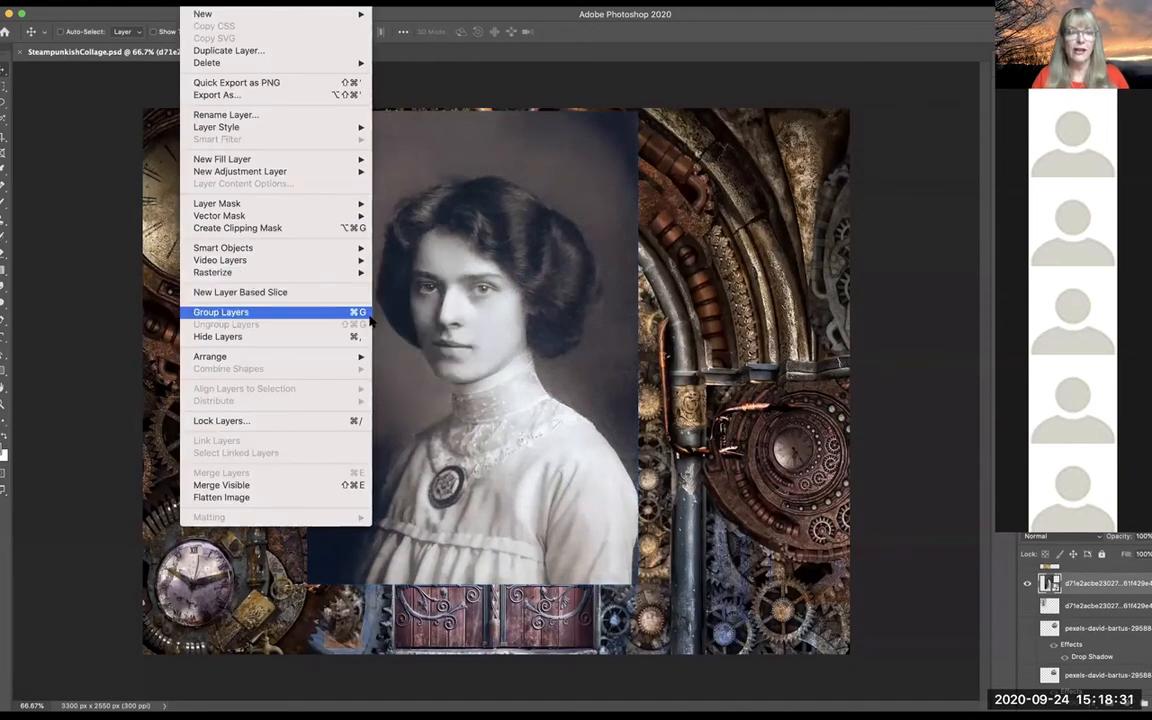
pyautogui.moveTo(330, 272)
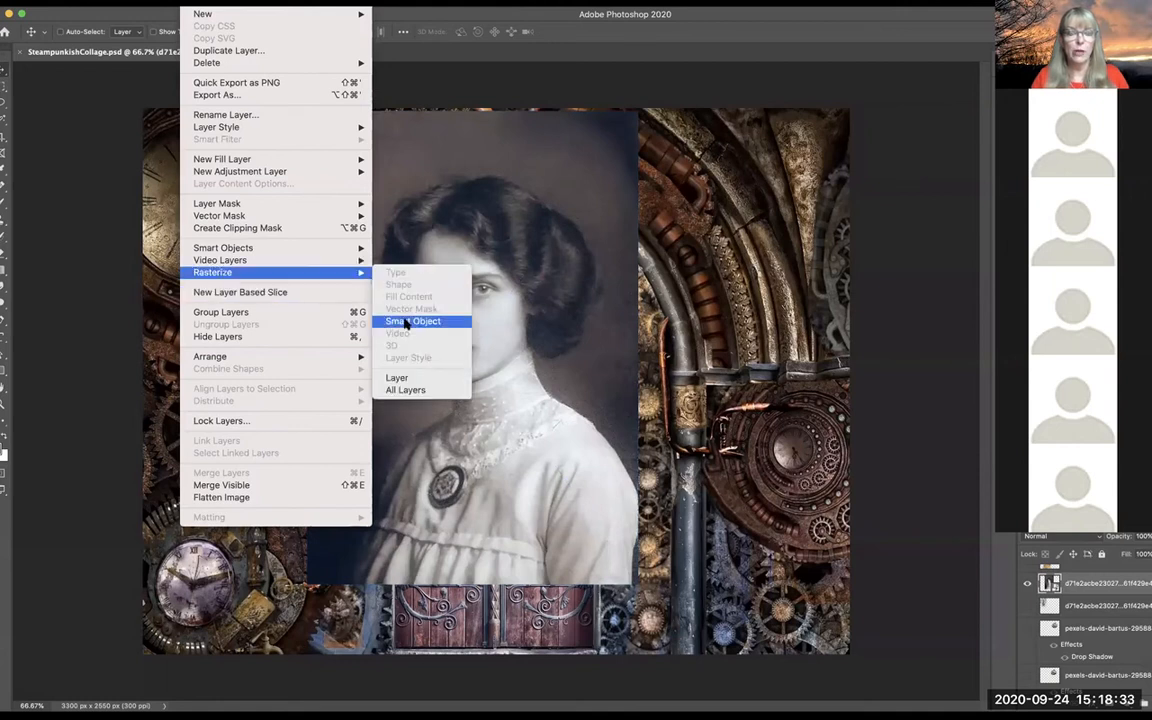
pyautogui.click(405, 324)
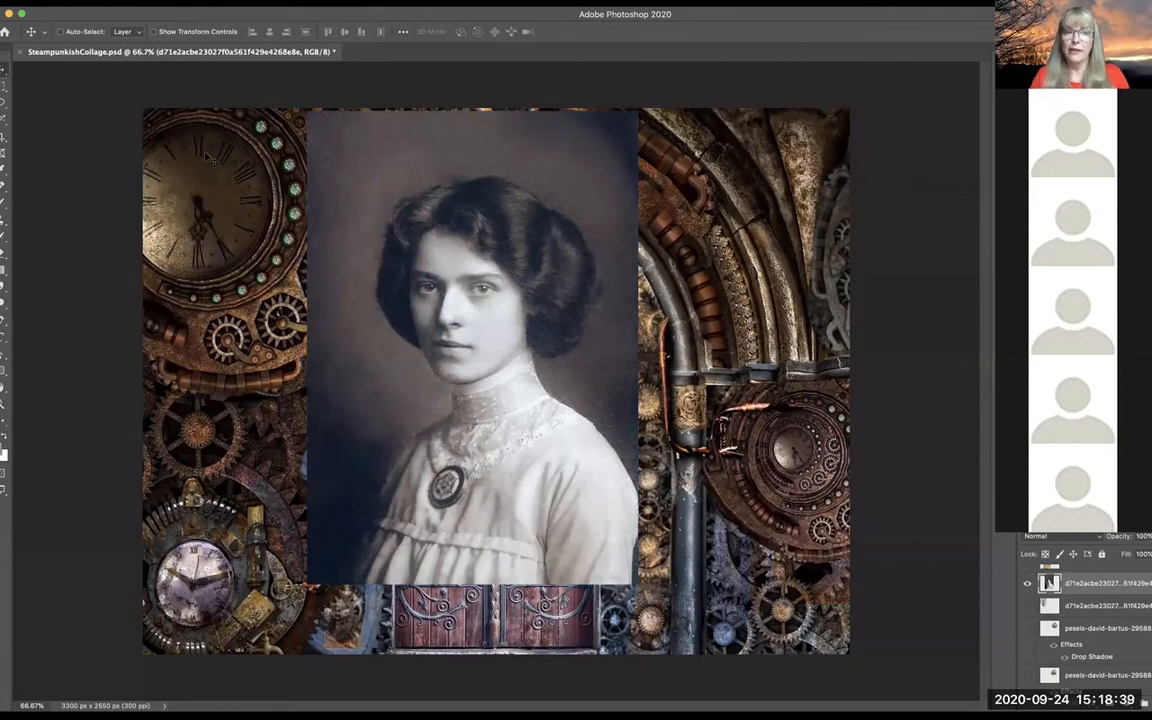
# Flip the portrait horizontally and move it to the canvas's upper left corner, covering the large clock.
pyautogui.click(125, 2)
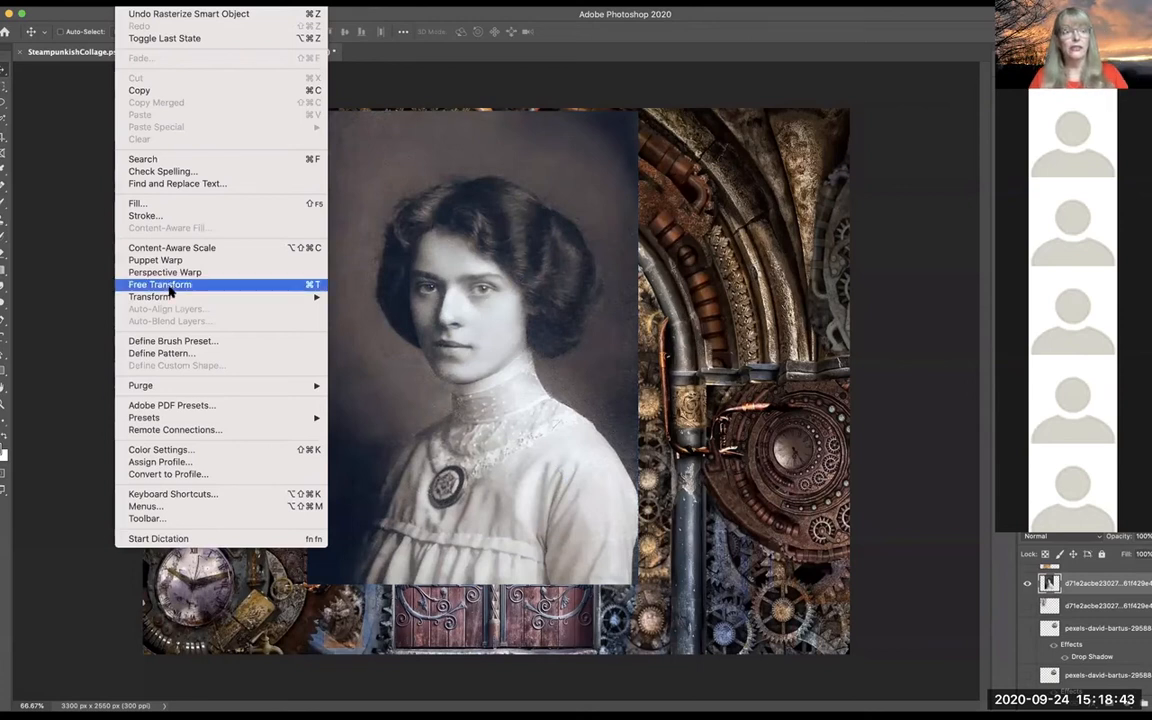
pyautogui.moveTo(168, 300)
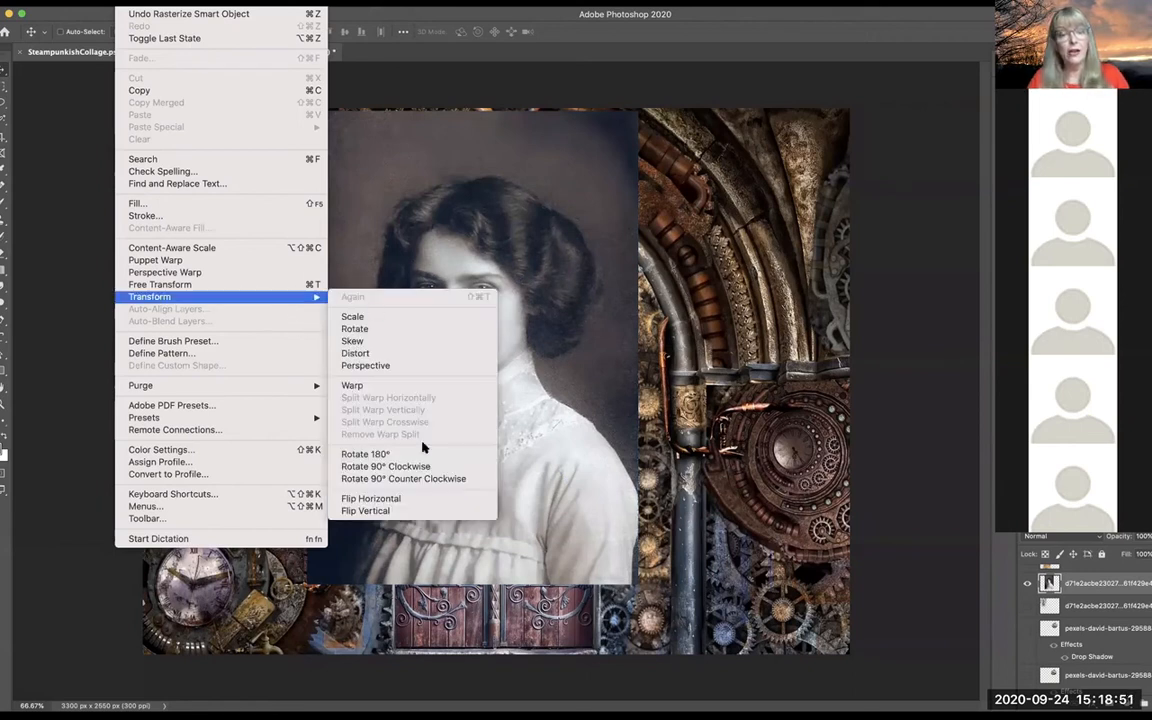
pyautogui.click(404, 499)
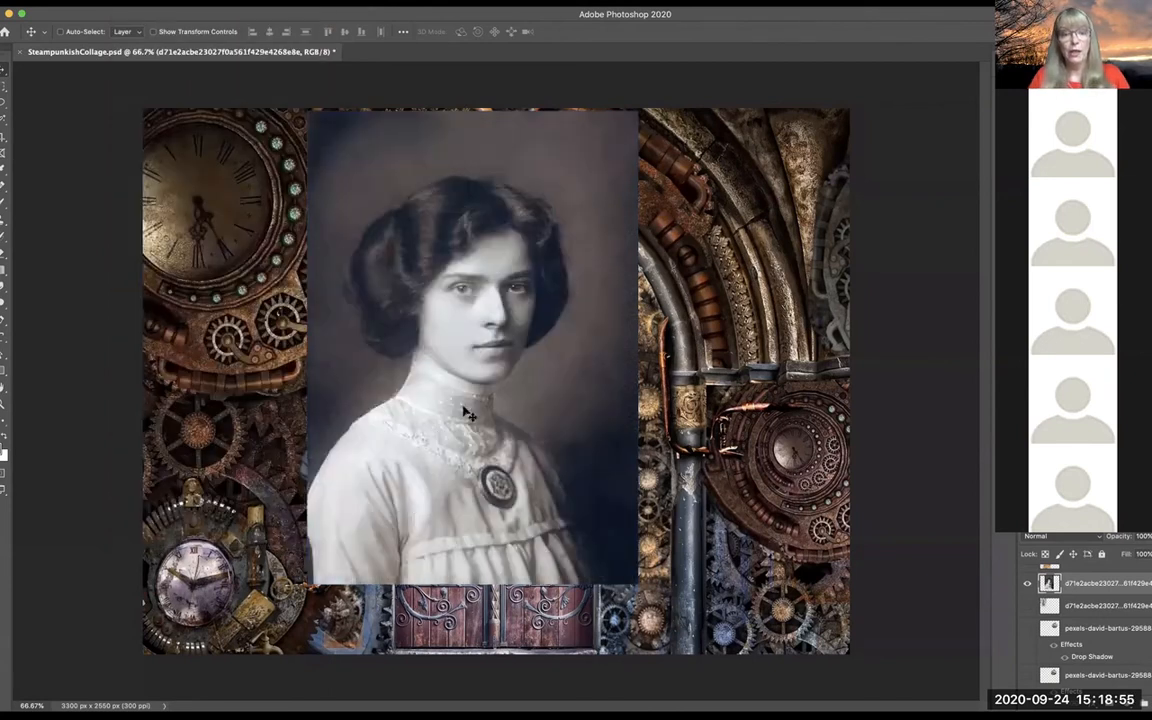
pyautogui.moveTo(354, 329); pyautogui.dragTo(274, 302)
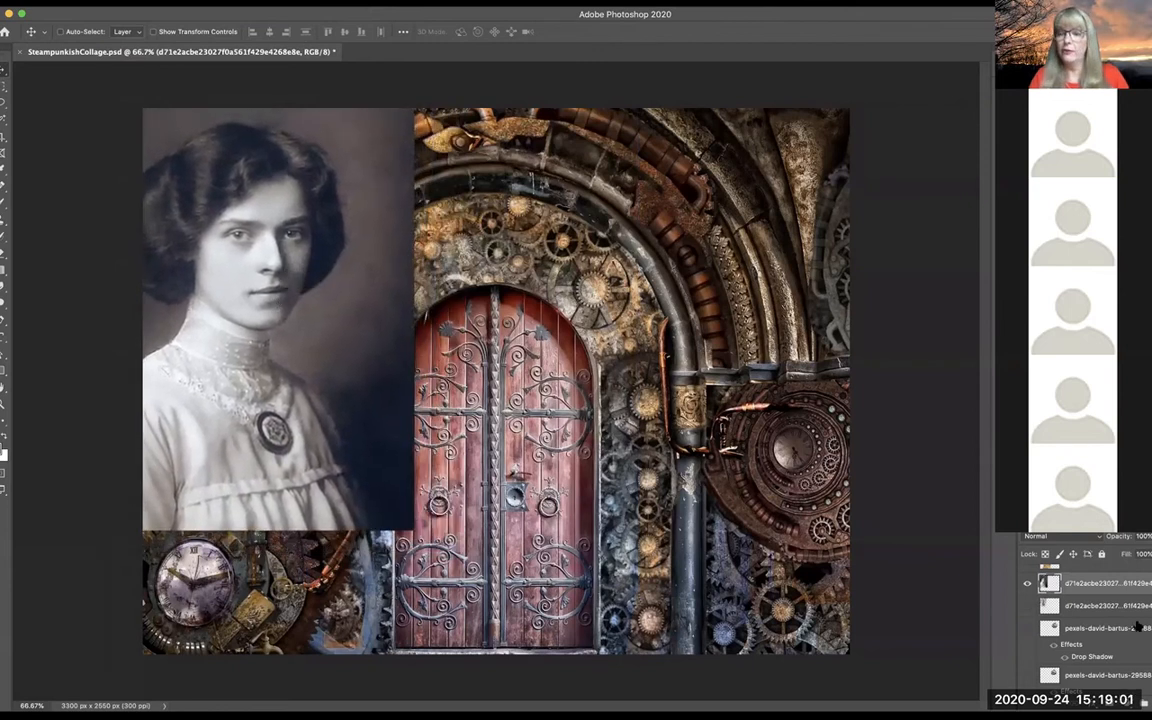
pyautogui.moveTo(882, 18); pyautogui.dragTo(720, 37)
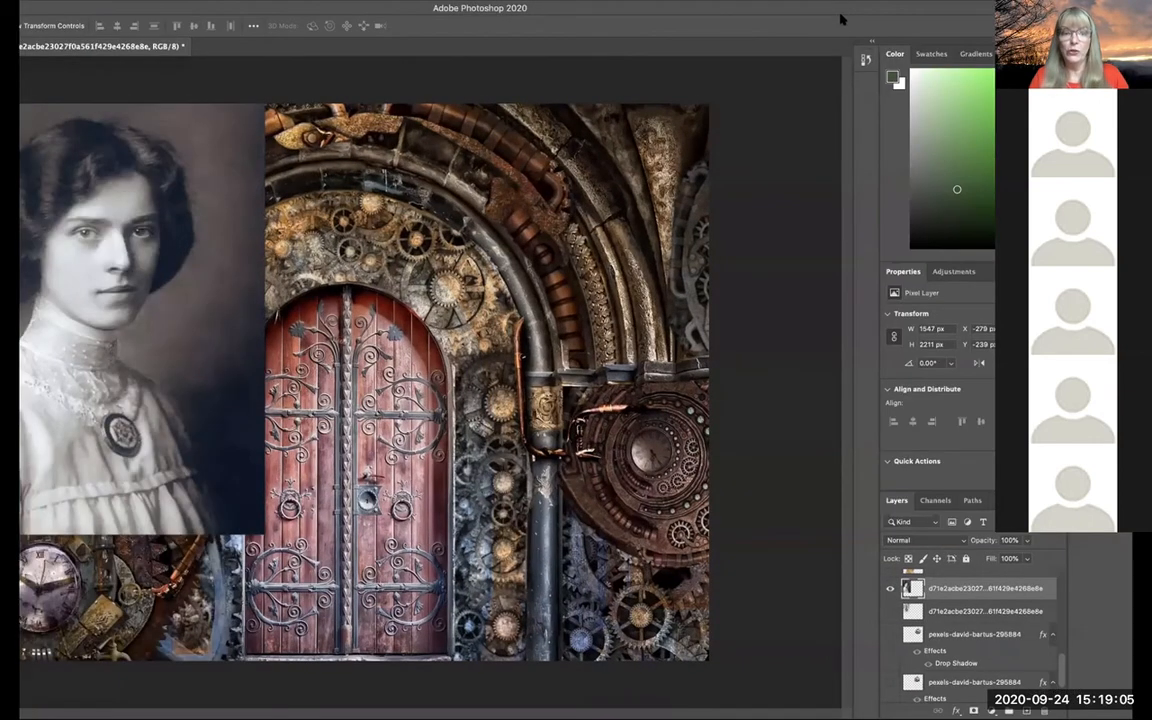
# Lower the portrait layer's opacity to 89% so the steampunk background begins to show through.
pyautogui.moveTo(842, 19); pyautogui.dragTo(959, 36)
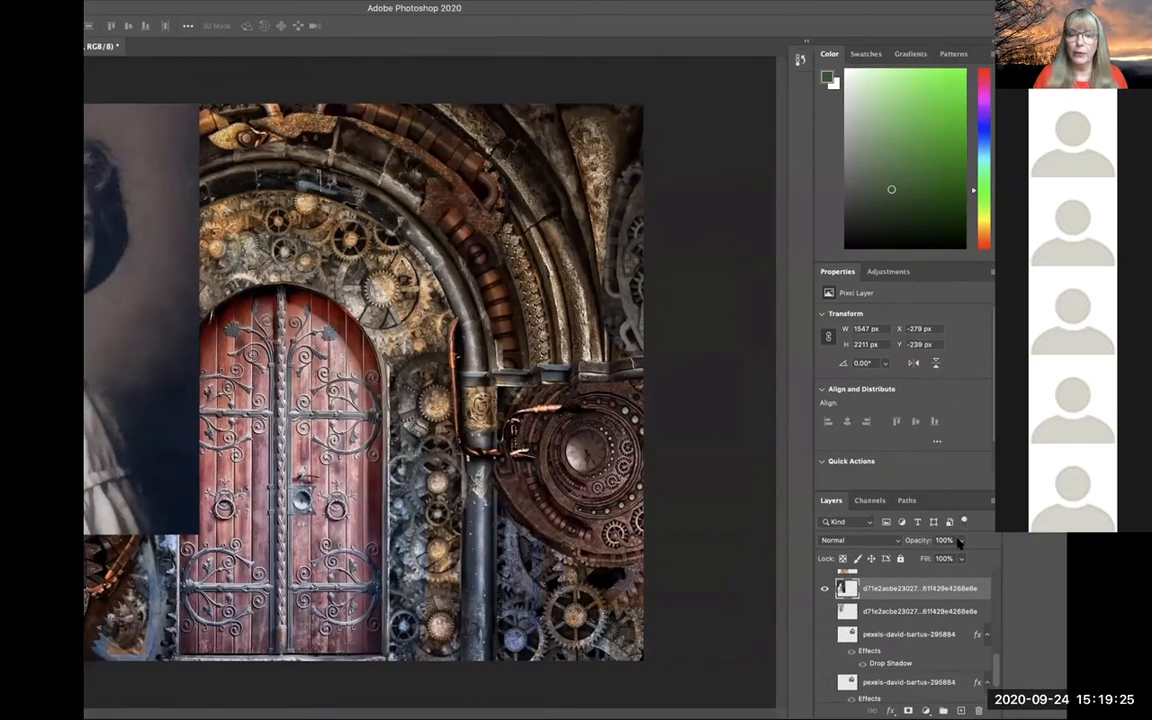
pyautogui.moveTo(960, 541); pyautogui.dragTo(953, 560)
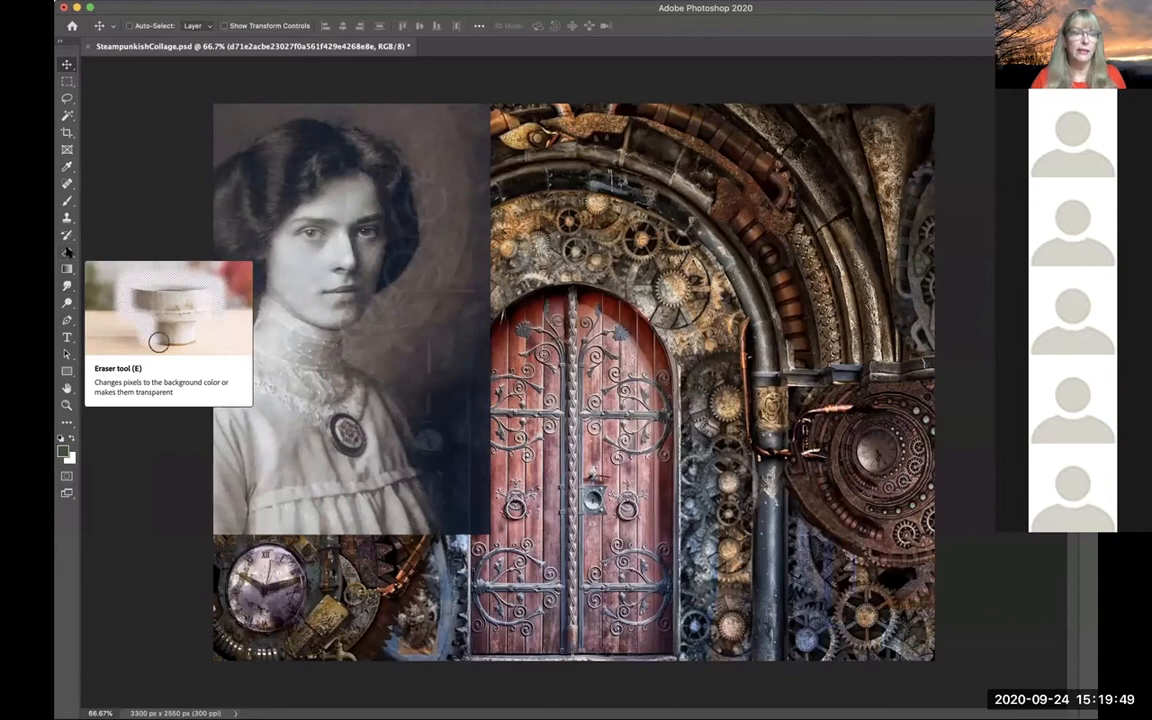
# Erase the portrait's hard right and bottom edges with a soft 364 px Eraser at 100% opacity.
pyautogui.click(67, 252)
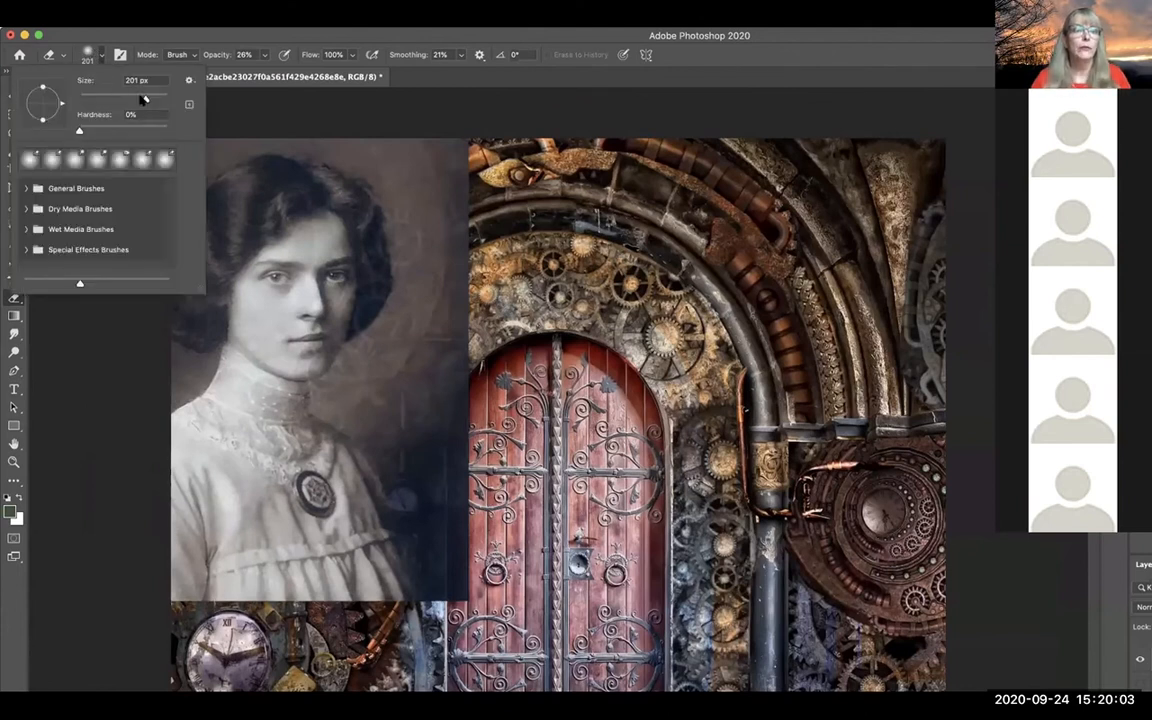
pyautogui.moveTo(143, 99); pyautogui.dragTo(153, 100)
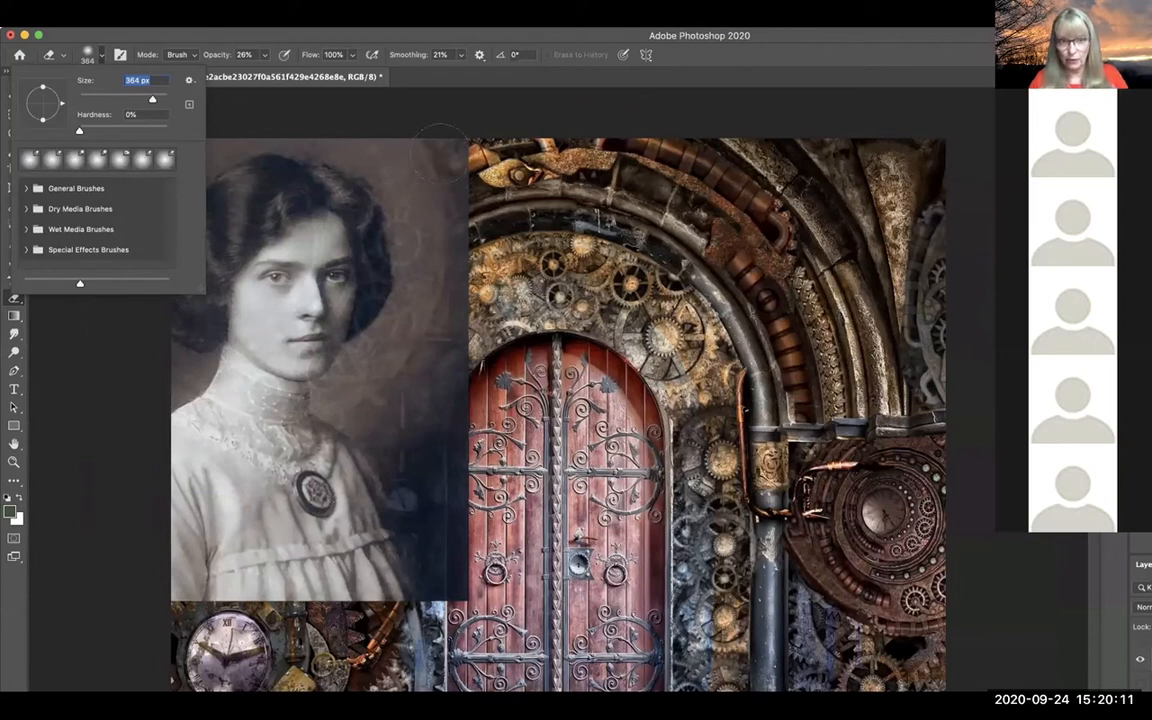
pyautogui.press('Return')
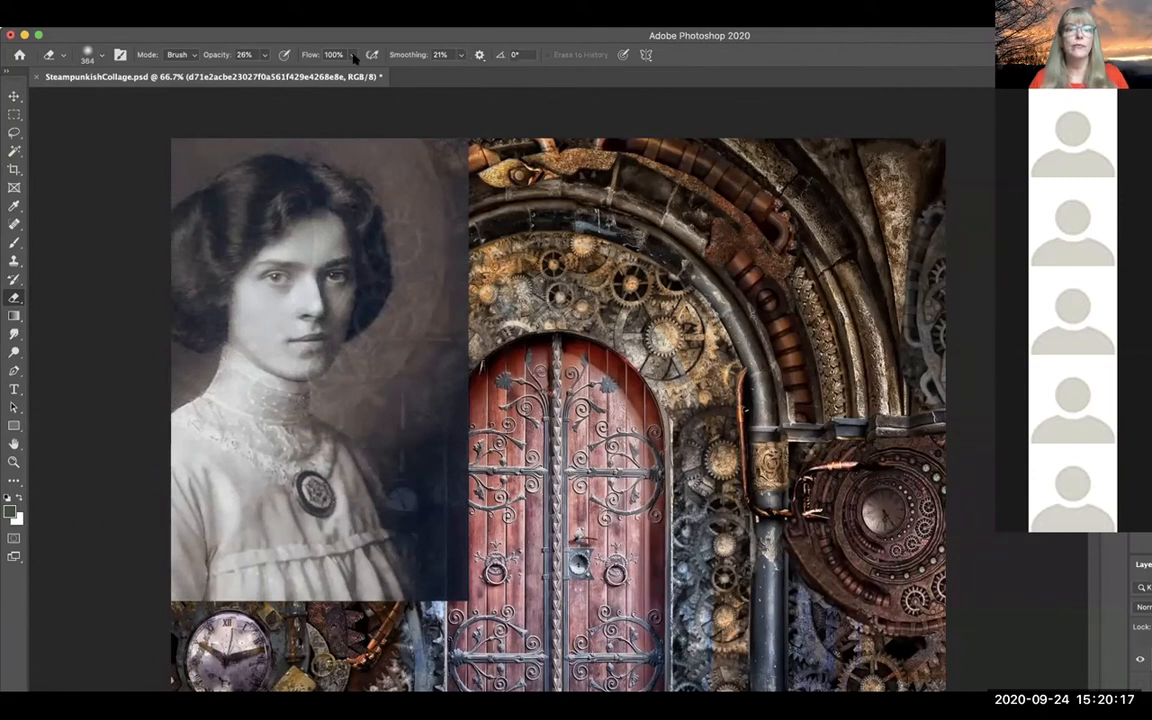
pyautogui.click(262, 55)
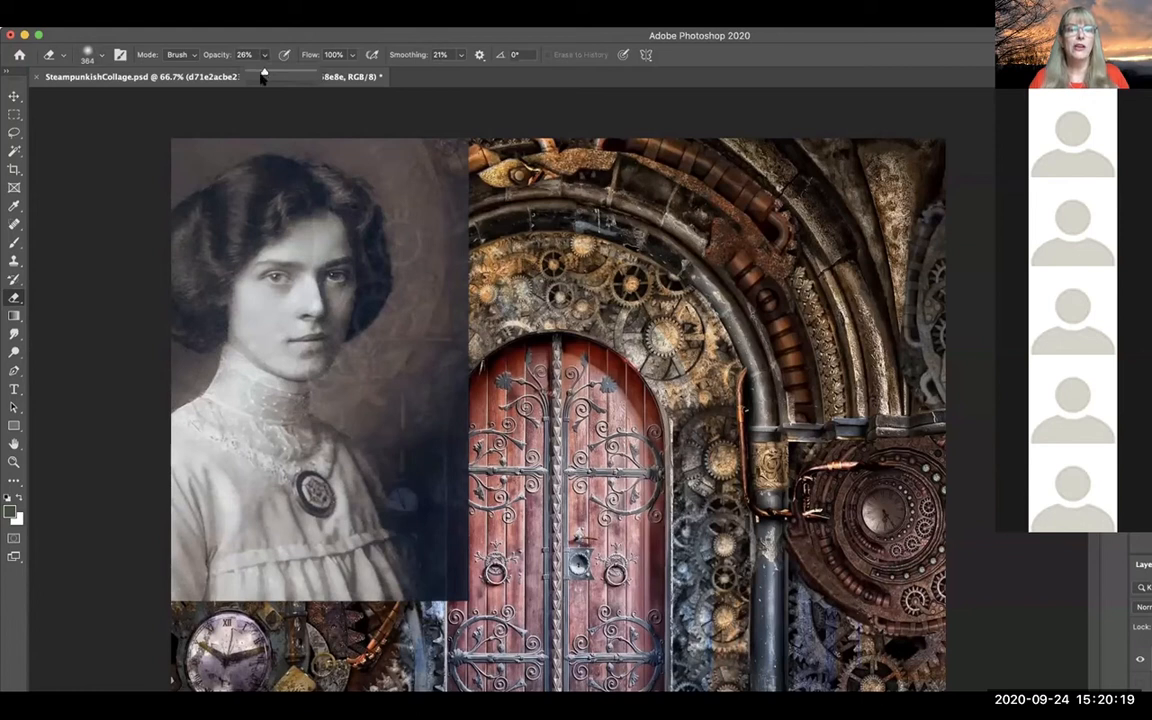
pyautogui.moveTo(238, 72); pyautogui.dragTo(357, 78)
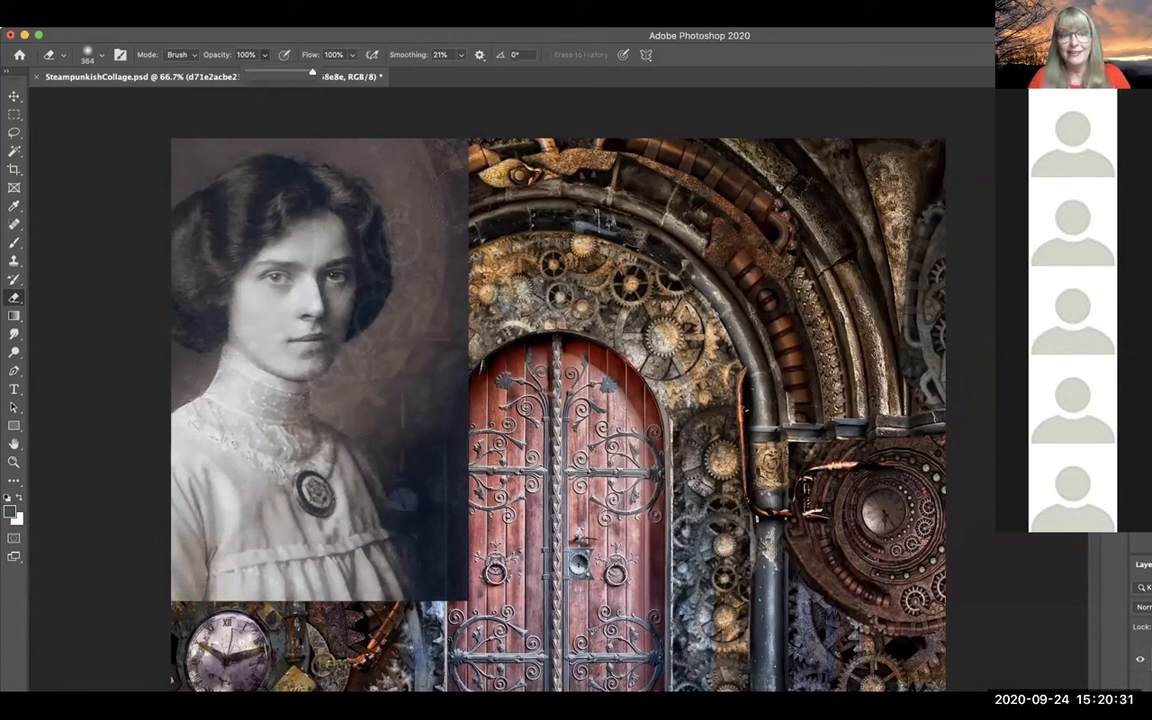
pyautogui.moveTo(445, 140)
pyautogui.mouseDown()
pyautogui.moveTo(404, 290)
pyautogui.moveTo(395, 535)
pyautogui.moveTo(419, 535)
pyautogui.moveTo(368, 505)
pyautogui.moveTo(362, 450)
pyautogui.moveTo(300, 505)
pyautogui.moveTo(252, 525)
pyautogui.moveTo(300, 495)
pyautogui.moveTo(230, 530)
pyautogui.moveTo(205, 520)
pyautogui.moveTo(175, 530)
pyautogui.mouseUp()
pyautogui.moveTo(110, 633)
pyautogui.mouseDown()
pyautogui.moveTo(200, 560)
pyautogui.moveTo(290, 540)
pyautogui.moveTo(93, 650)
pyautogui.mouseUp()
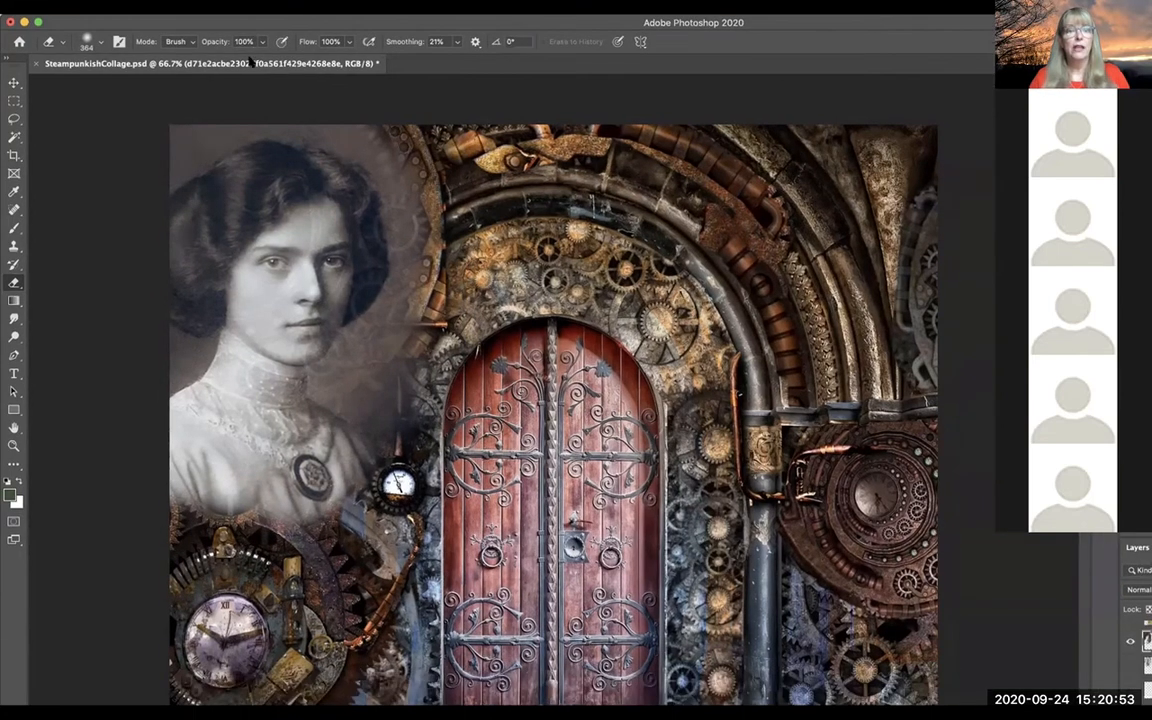
# Fade the portrait's surroundings, dress and left side into the gears with the Eraser at 31% opacity.
pyautogui.moveTo(259, 60)
pyautogui.mouseDown()
pyautogui.moveTo(208, 60)
pyautogui.moveTo(219, 61)
pyautogui.mouseUp()
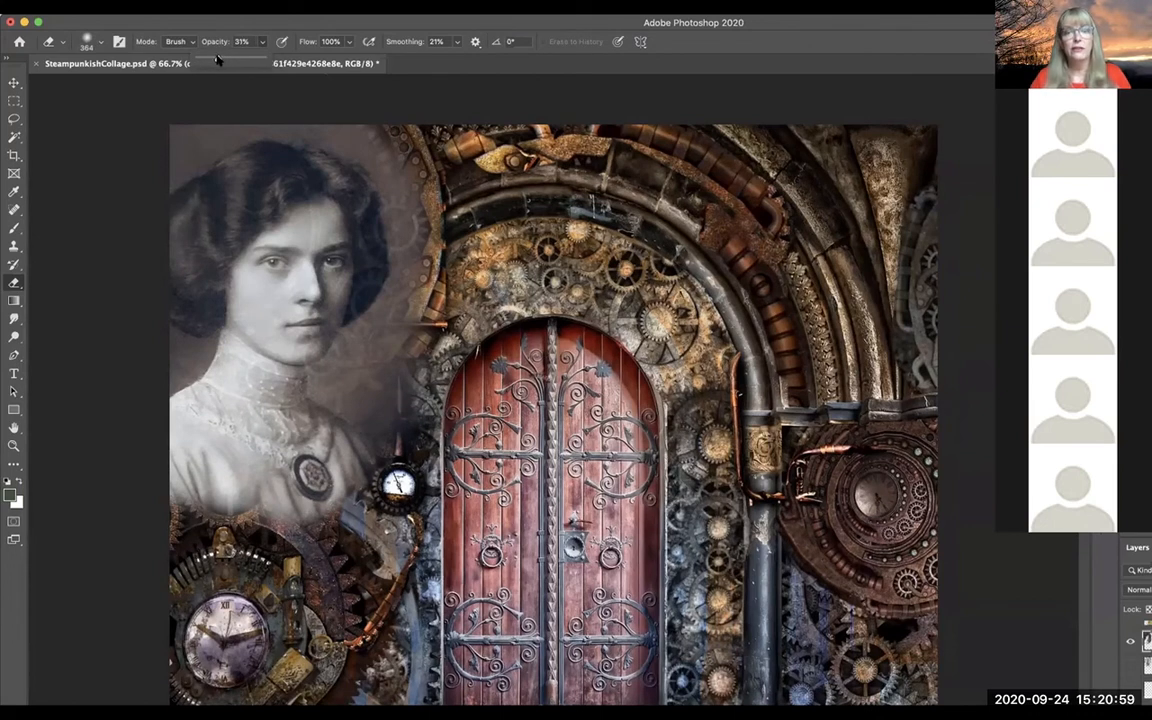
pyautogui.moveTo(412, 230)
pyautogui.mouseDown()
pyautogui.moveTo(402, 352)
pyautogui.moveTo(412, 240)
pyautogui.mouseUp()
pyautogui.moveTo(385, 395)
pyautogui.mouseDown()
pyautogui.moveTo(382, 356)
pyautogui.moveTo(366, 377)
pyautogui.moveTo(374, 428)
pyautogui.moveTo(358, 395)
pyautogui.moveTo(340, 425)
pyautogui.mouseUp()
pyautogui.moveTo(312, 492); pyautogui.dragTo(280, 455)
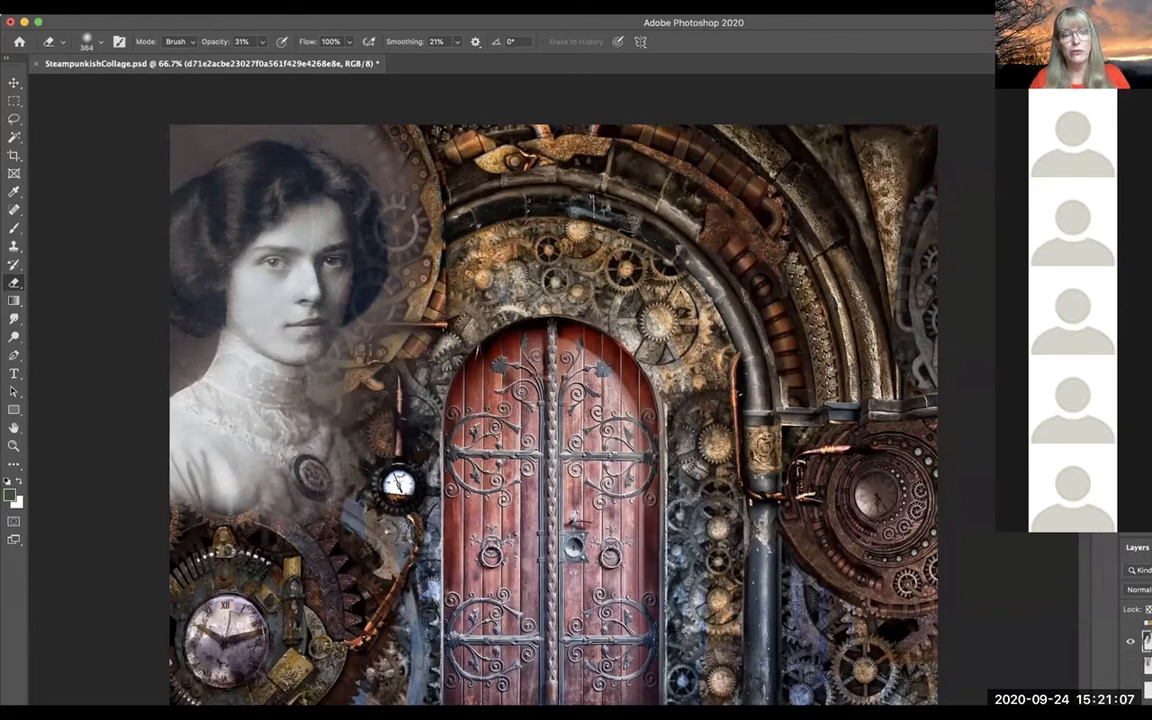
pyautogui.moveTo(190, 420)
pyautogui.mouseDown()
pyautogui.moveTo(226, 488)
pyautogui.moveTo(258, 492)
pyautogui.moveTo(110, 471)
pyautogui.moveTo(175, 494)
pyautogui.moveTo(125, 480)
pyautogui.mouseUp()
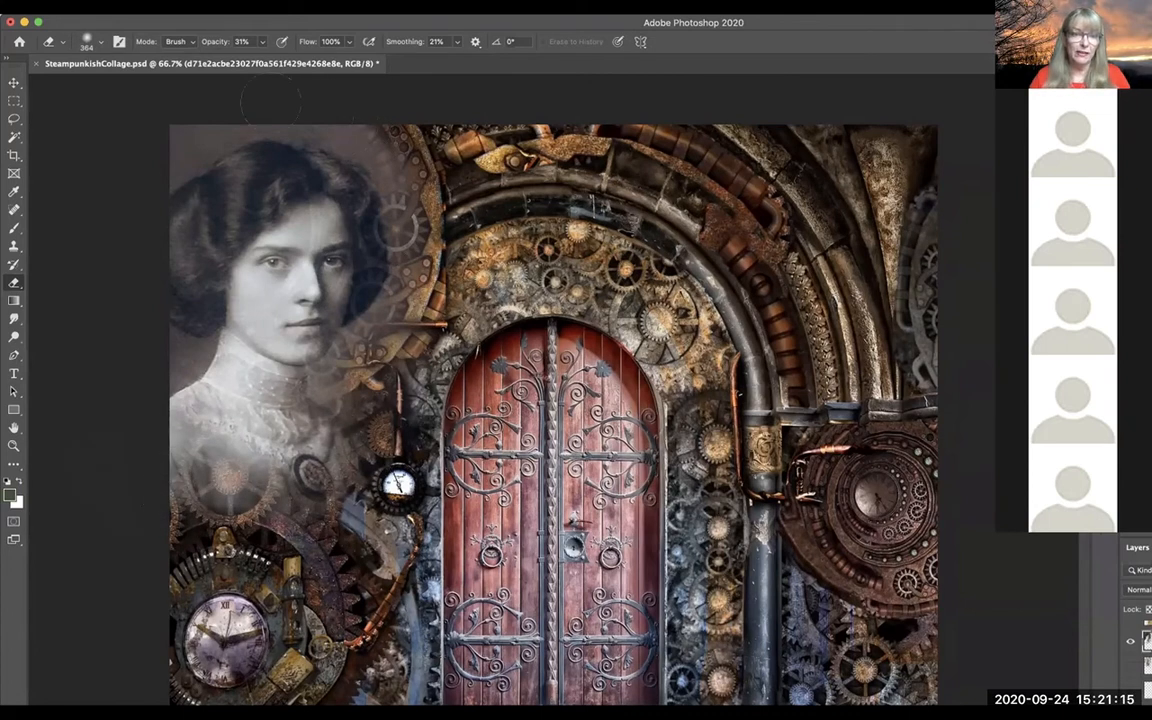
pyautogui.moveTo(153, 154)
pyautogui.mouseDown()
pyautogui.moveTo(190, 142)
pyautogui.moveTo(138, 190)
pyautogui.mouseUp()
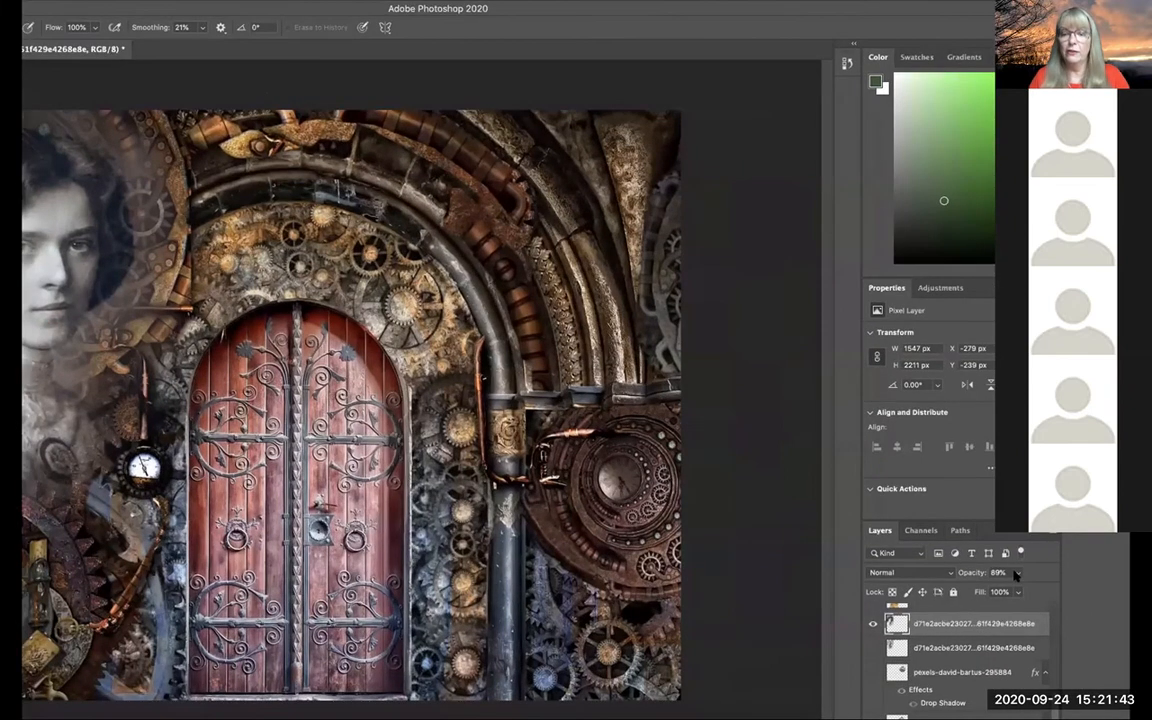
# Set the portrait layer's opacity to 71%.
pyautogui.click(1017, 573)
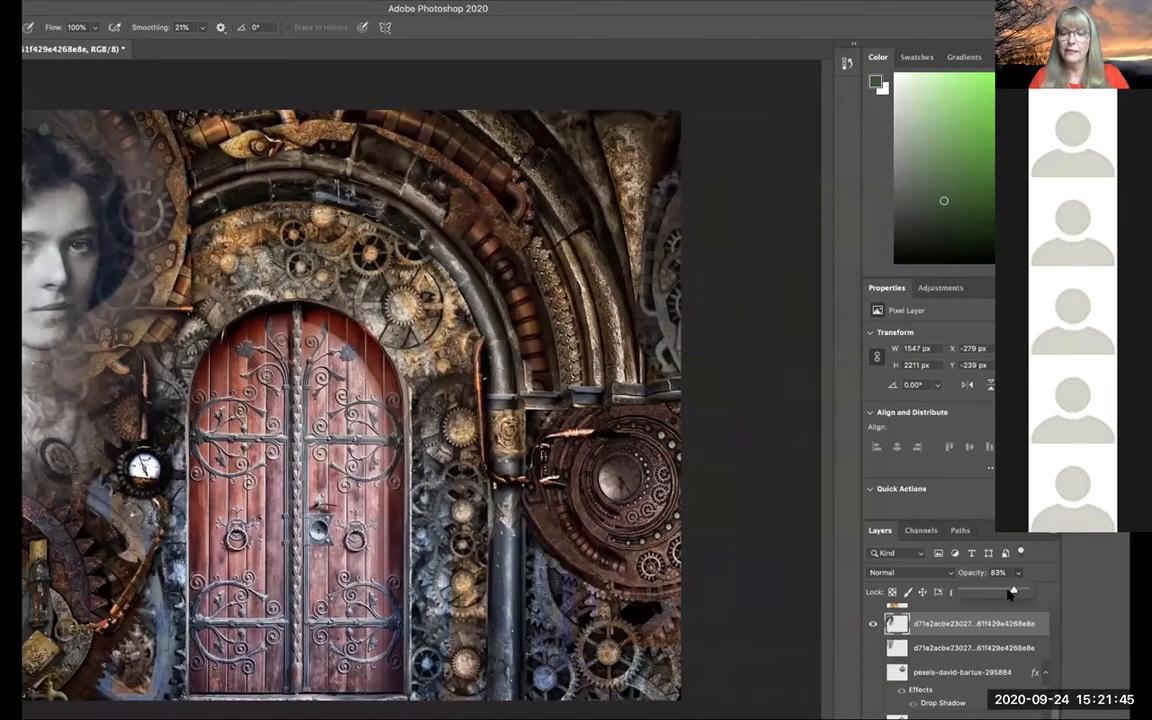
pyautogui.moveTo(1016, 592); pyautogui.dragTo(1006, 592)
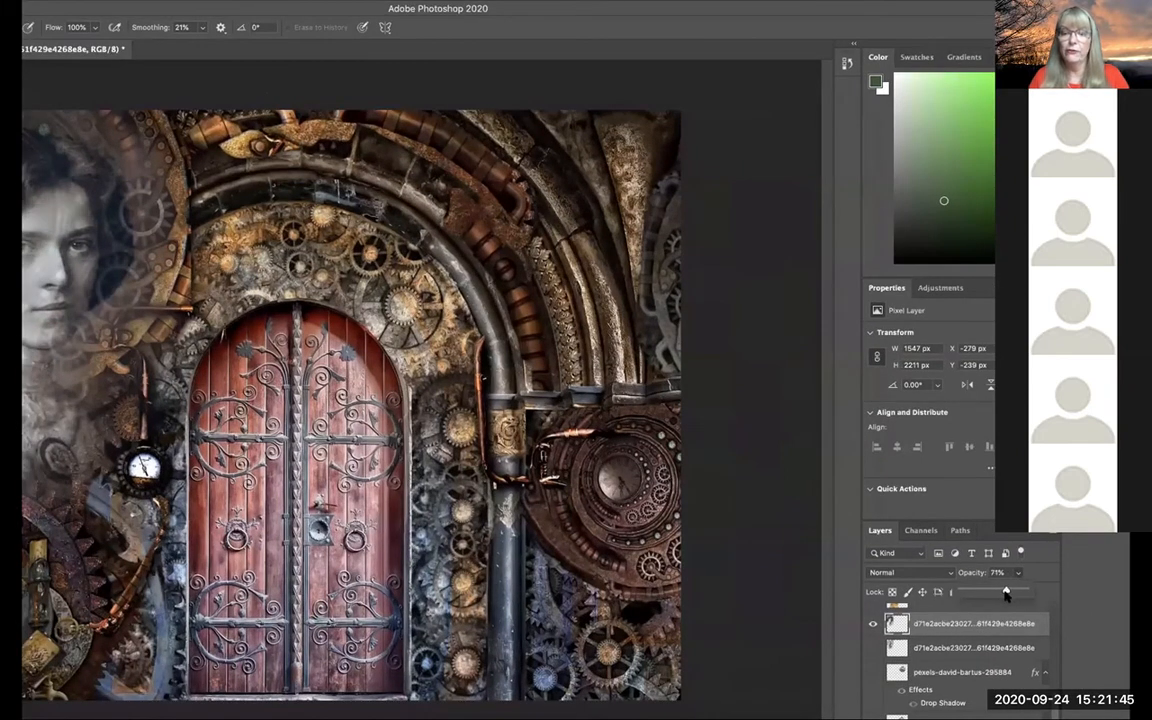
pyautogui.click(737, 7)
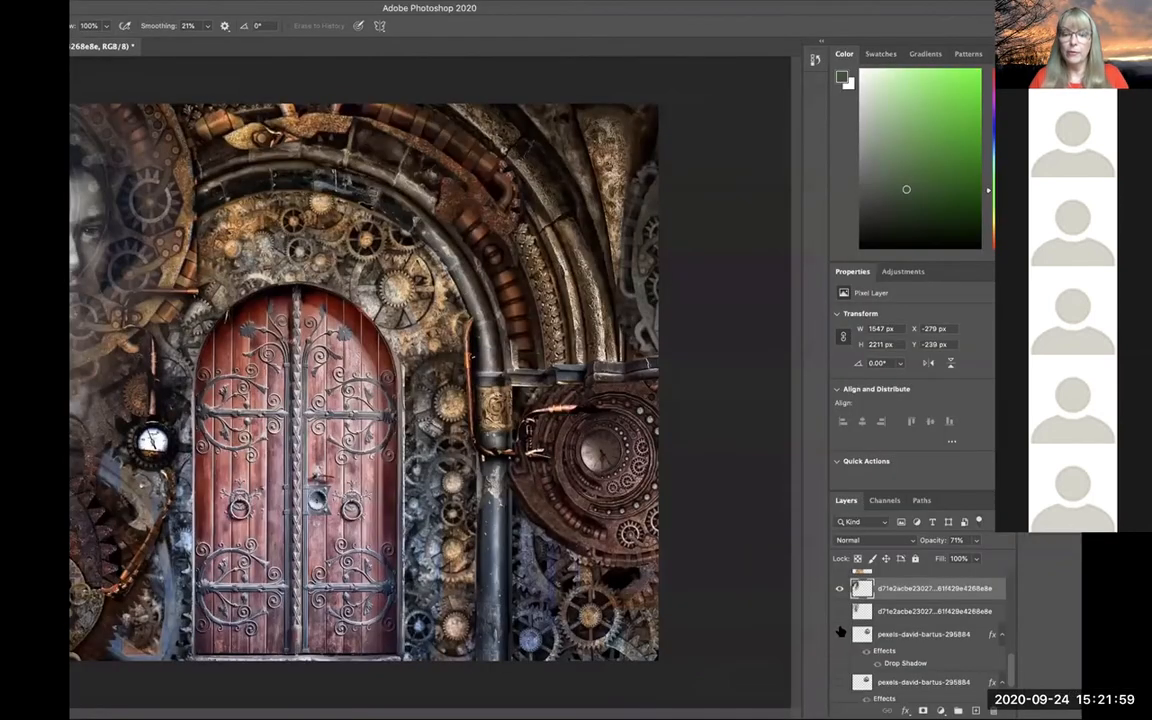
pyautogui.click(840, 633)
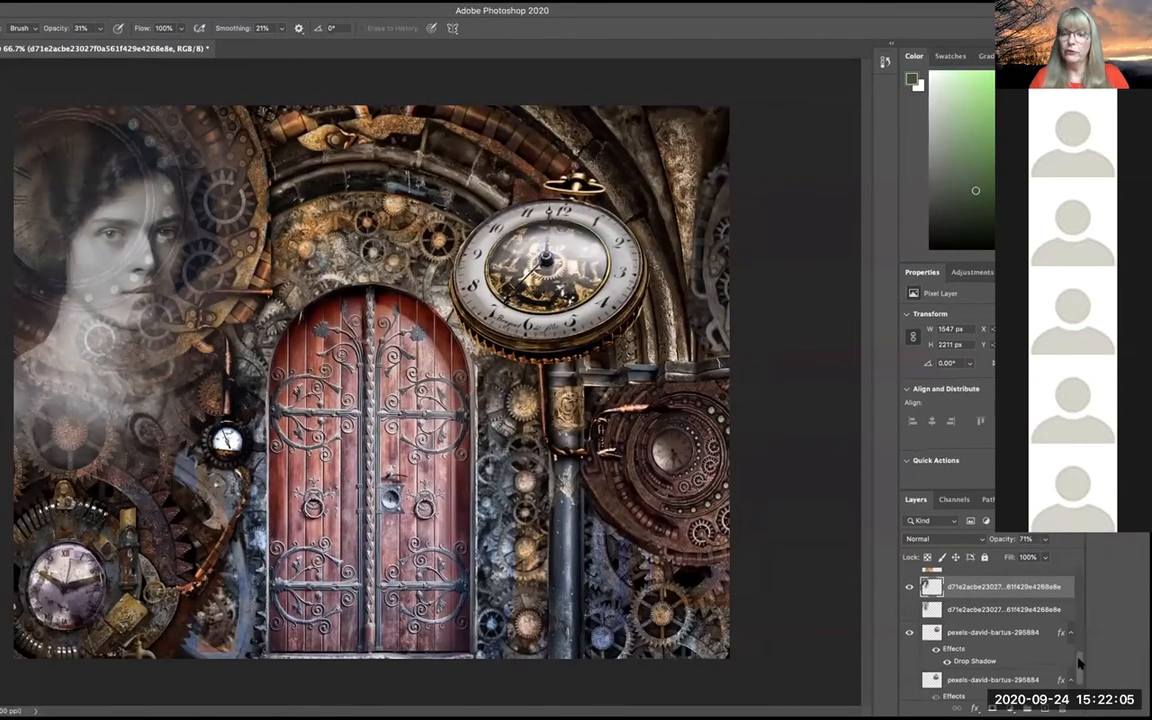
pyautogui.moveTo(1079, 663); pyautogui.dragTo(1079, 650)
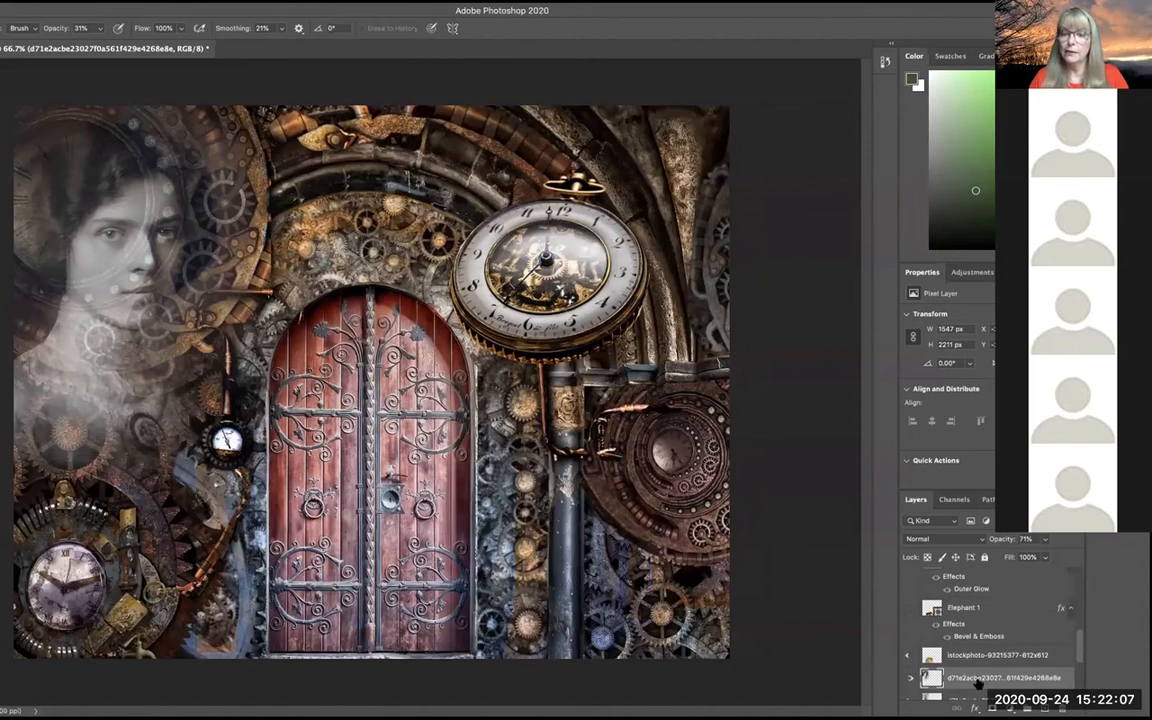
pyautogui.click(909, 656)
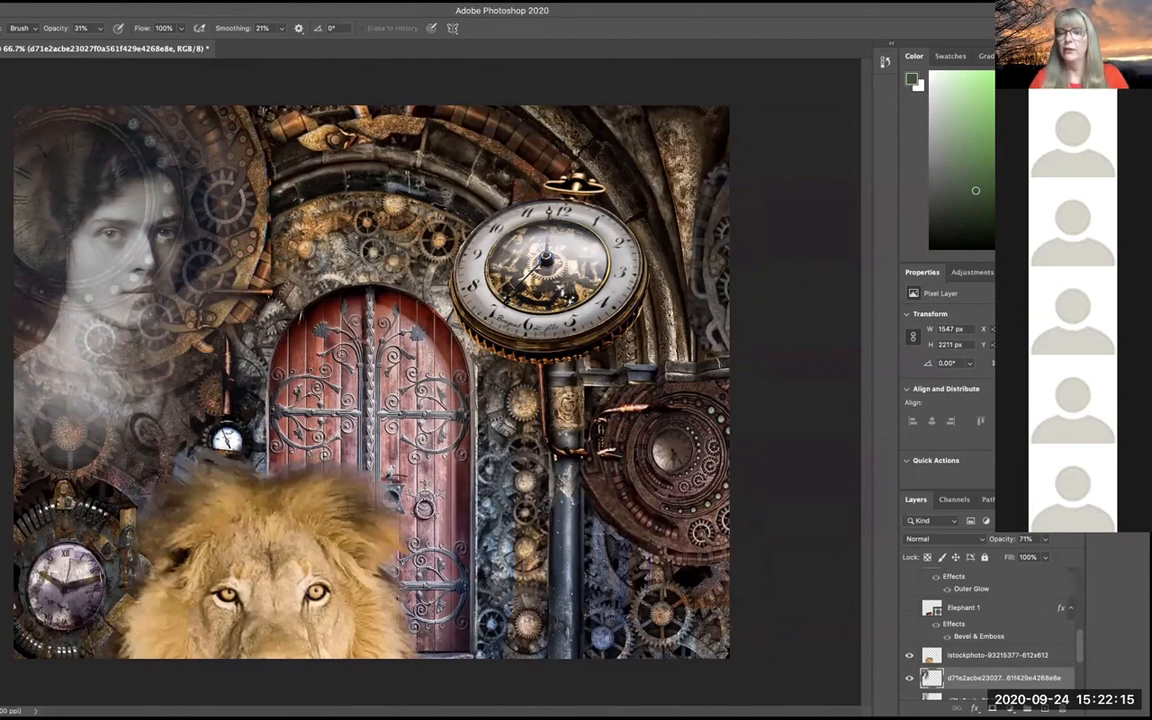
pyautogui.click(1000, 655)
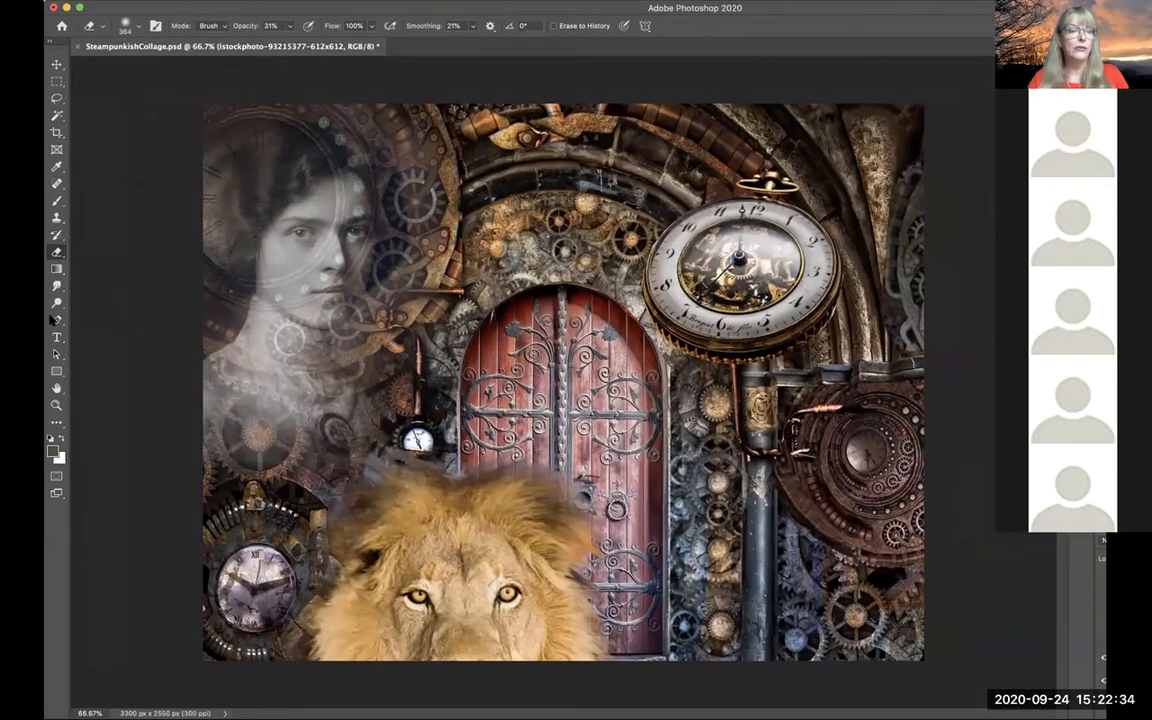
pyautogui.moveTo(57, 285); pyautogui.dragTo(80, 309)
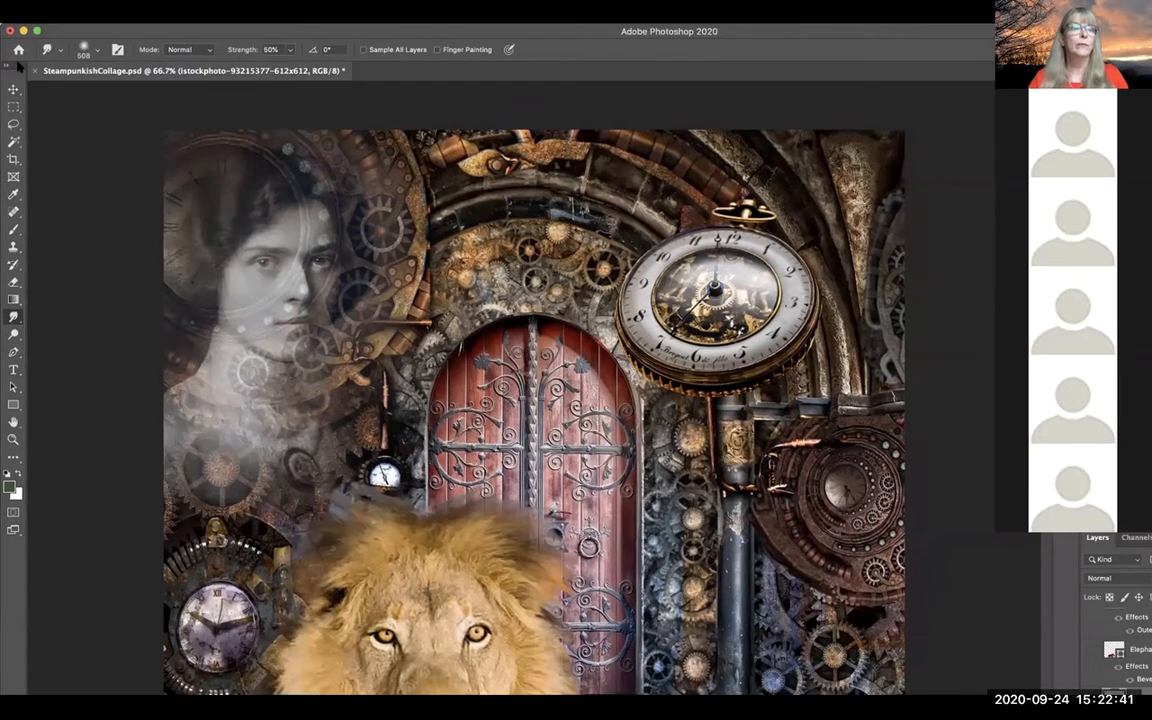
pyautogui.click(97, 50)
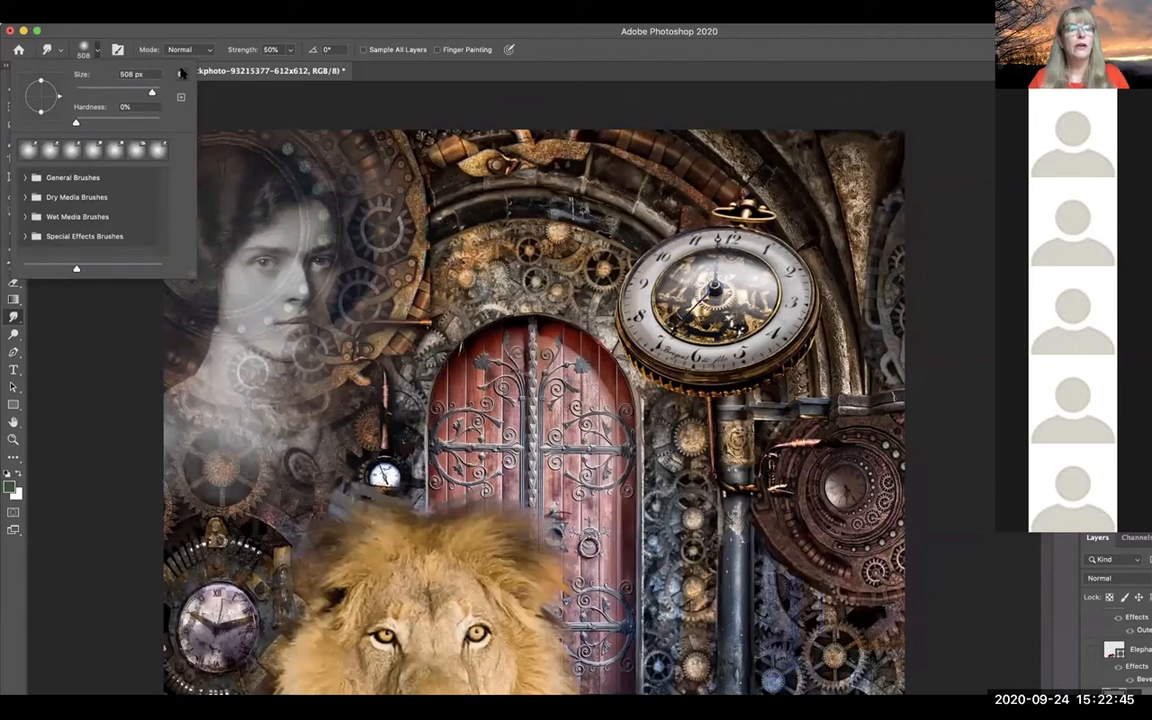
pyautogui.click(181, 74)
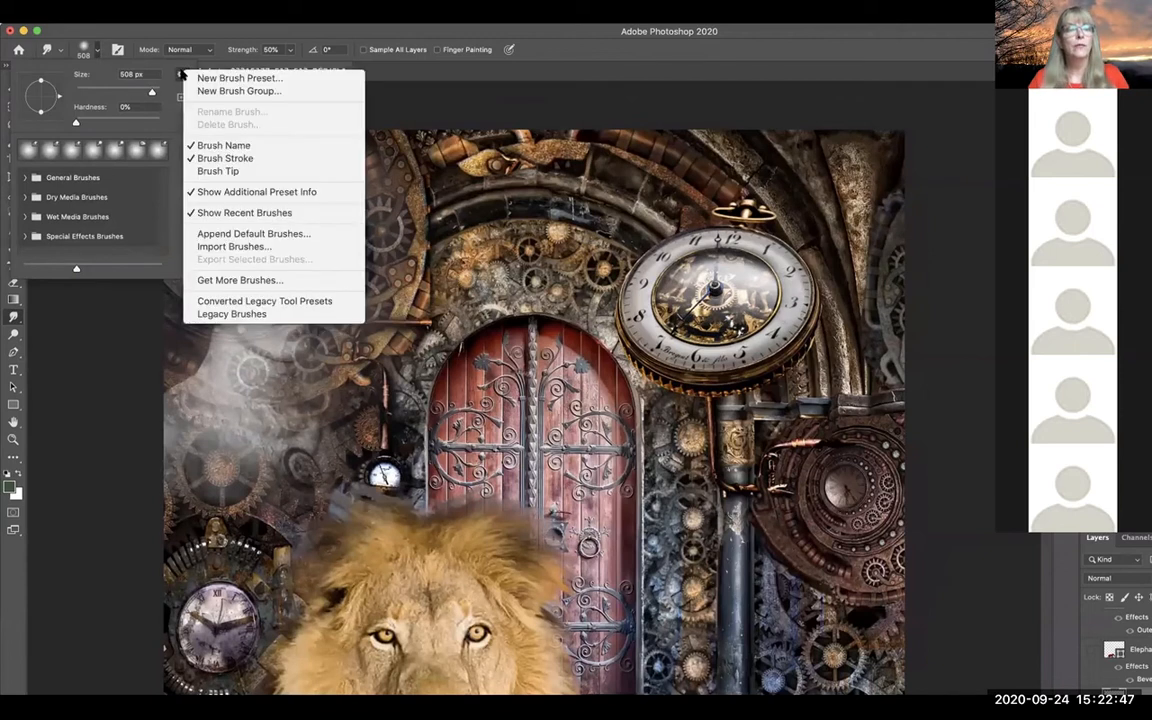
pyautogui.click(181, 74)
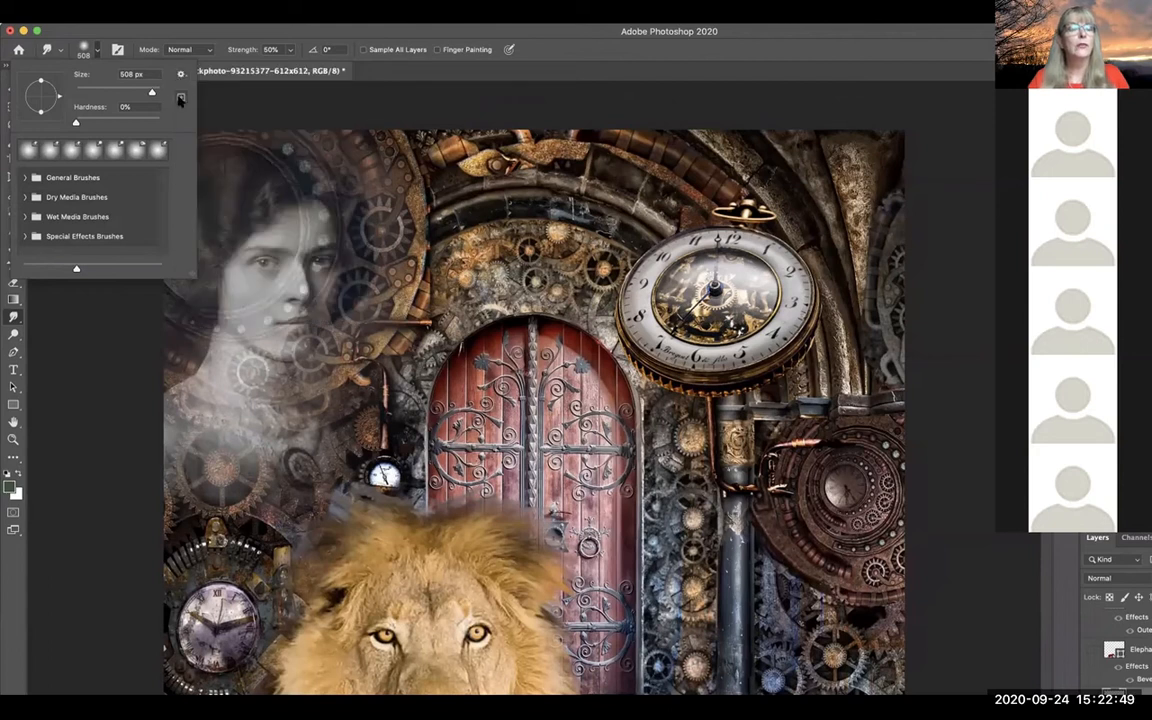
pyautogui.click(151, 94)
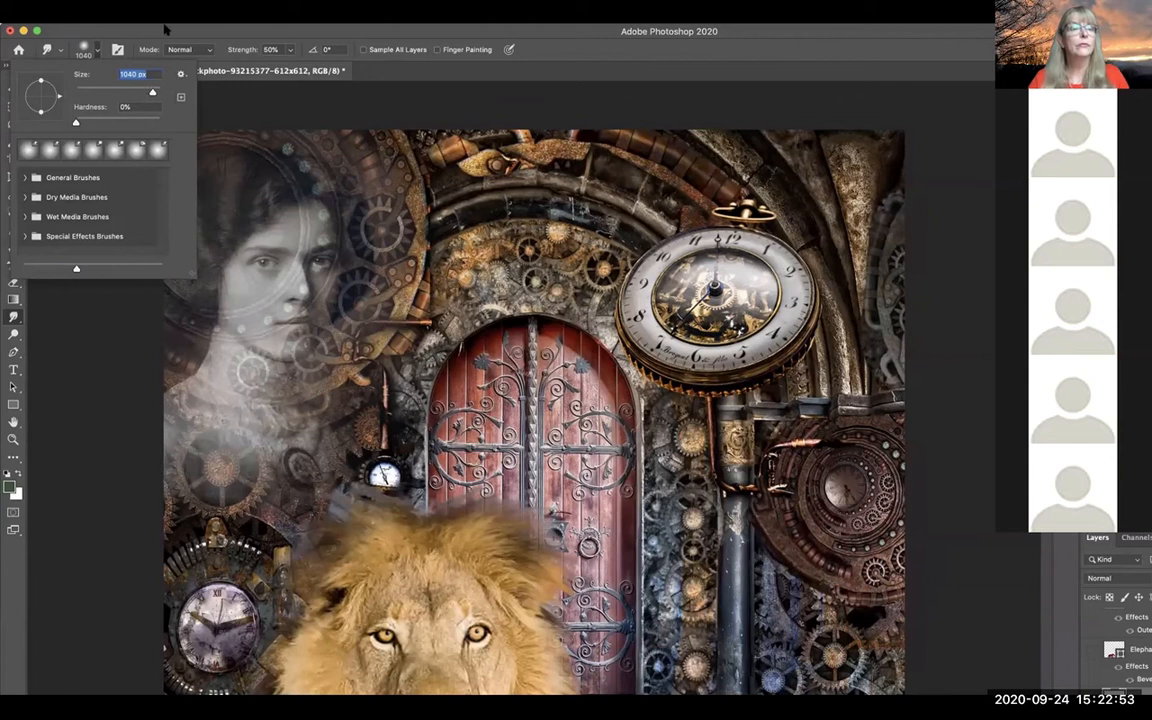
pyautogui.click(59, 50)
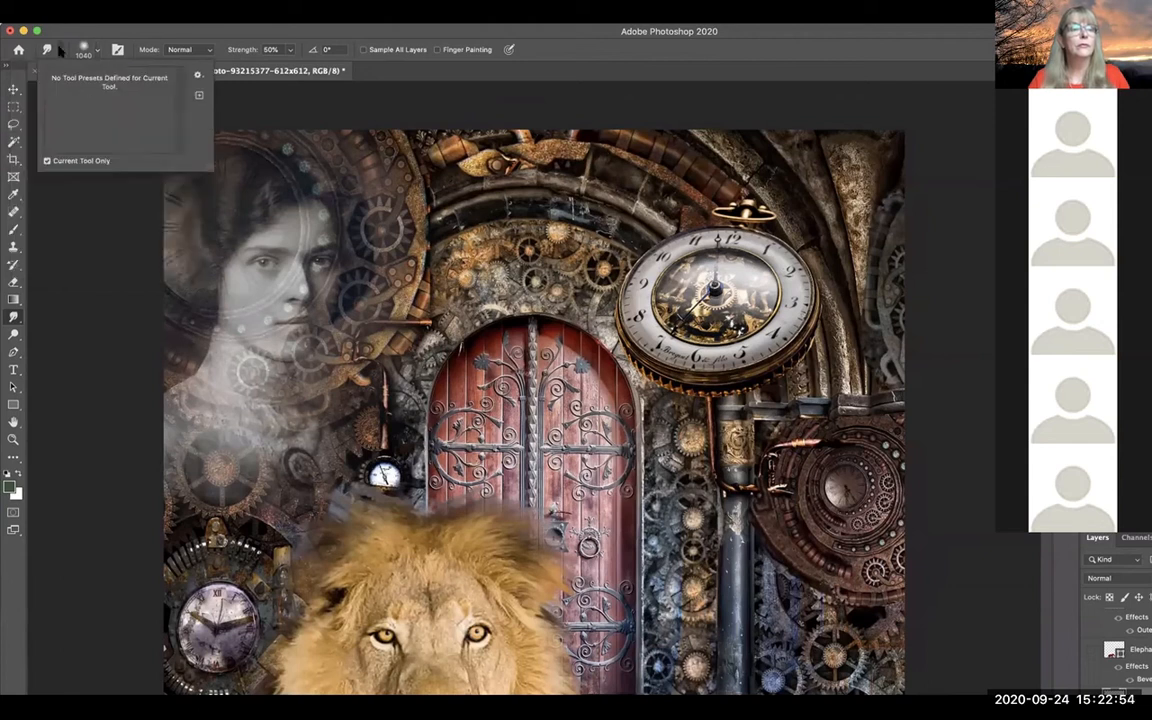
pyautogui.click(168, 31)
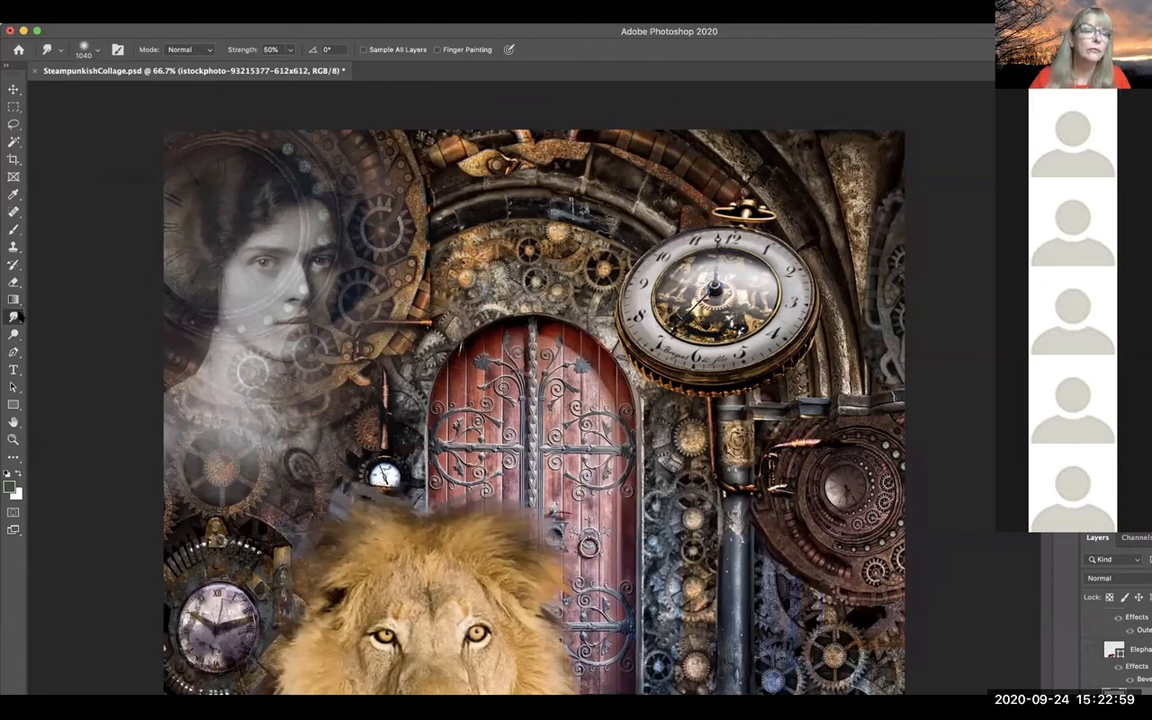
pyautogui.click(14, 318)
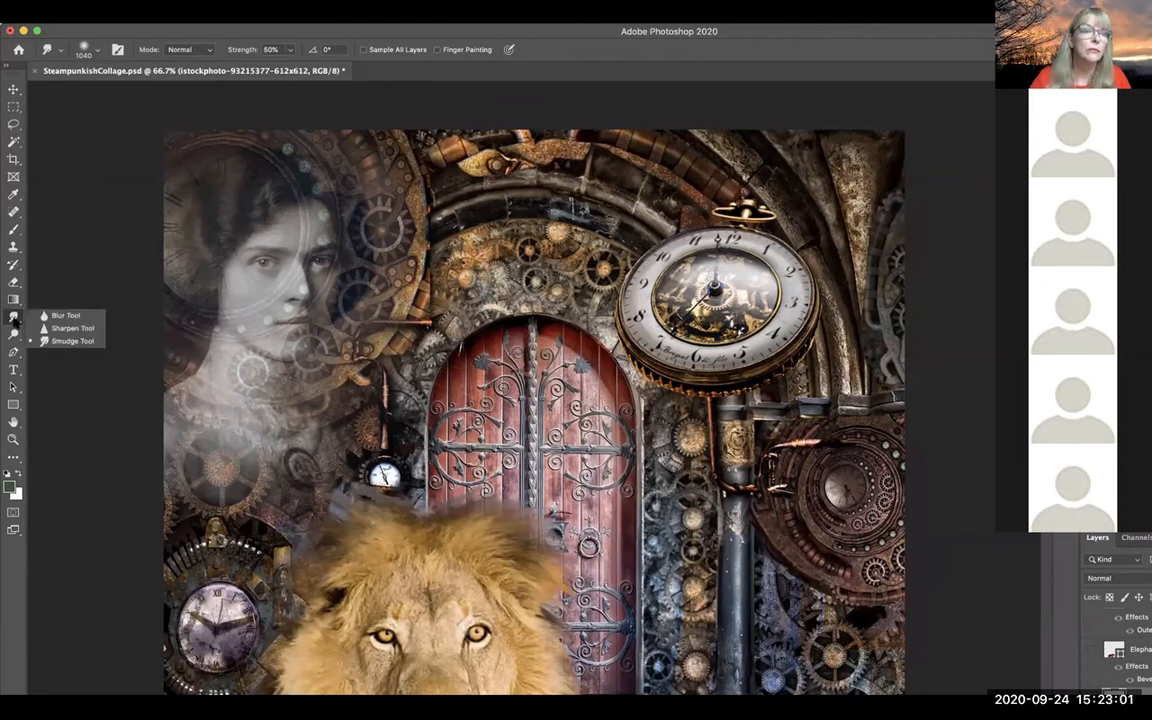
pyautogui.click(45, 285)
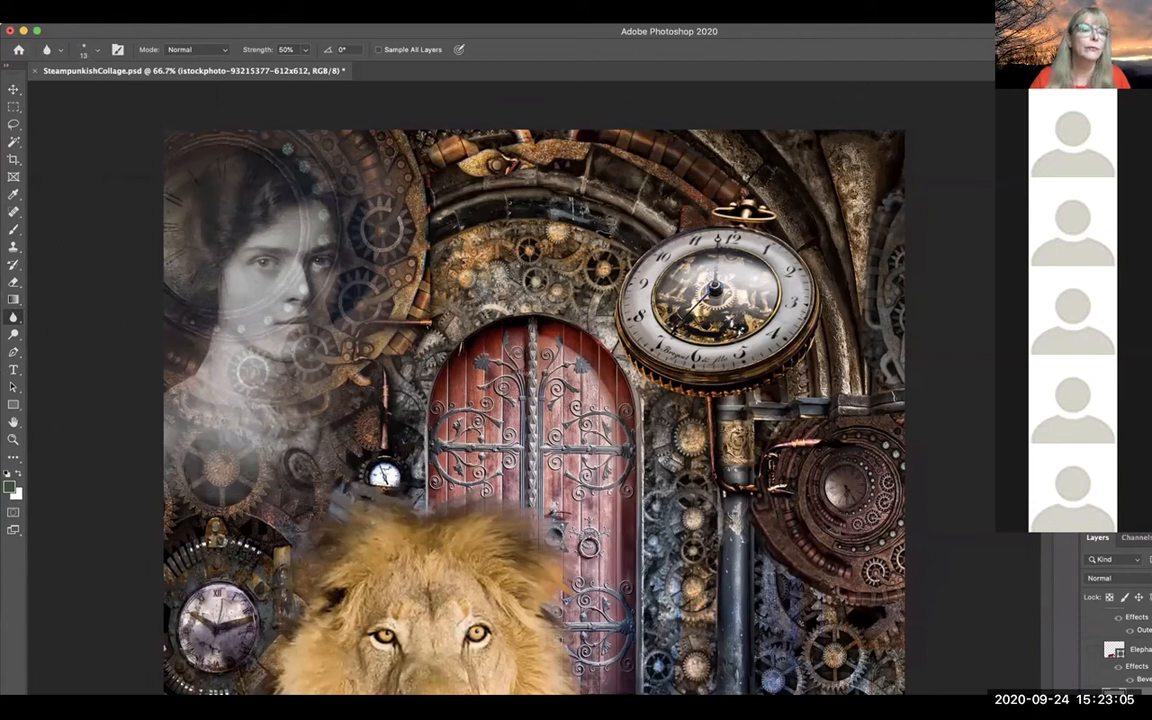
# Choose the Smudge tool and set its brush to 28 px with 62% hardness.
pyautogui.click(14, 318)
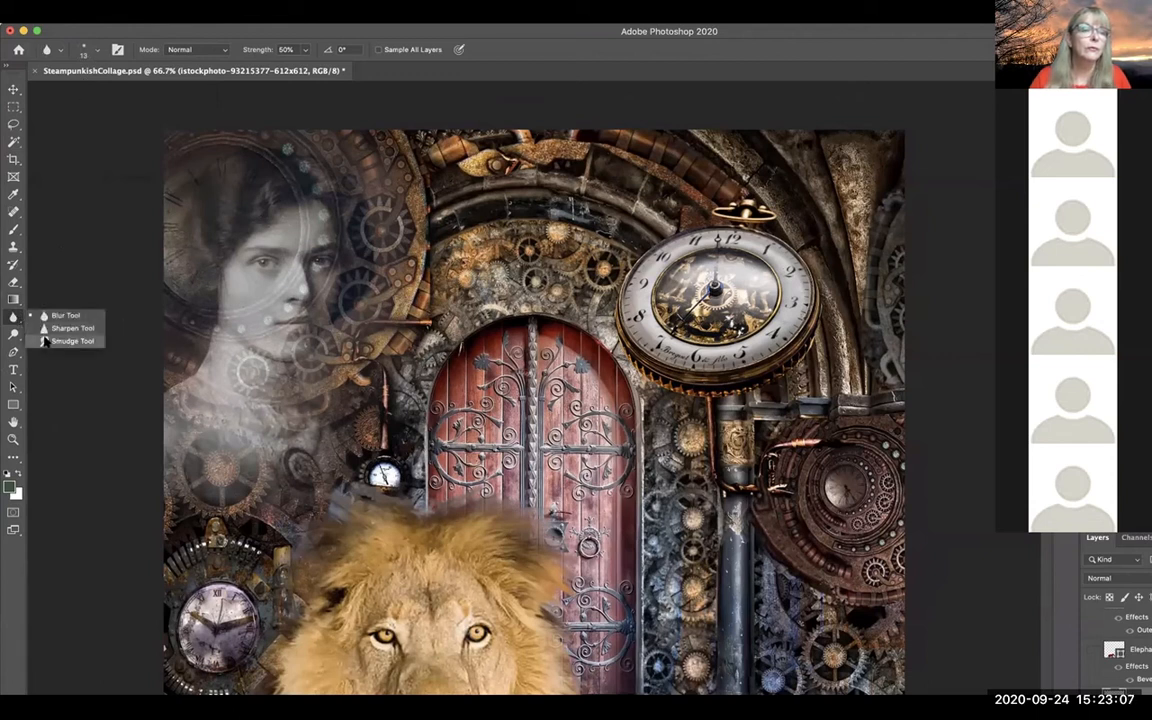
pyautogui.click(45, 309)
pyautogui.click(97, 50)
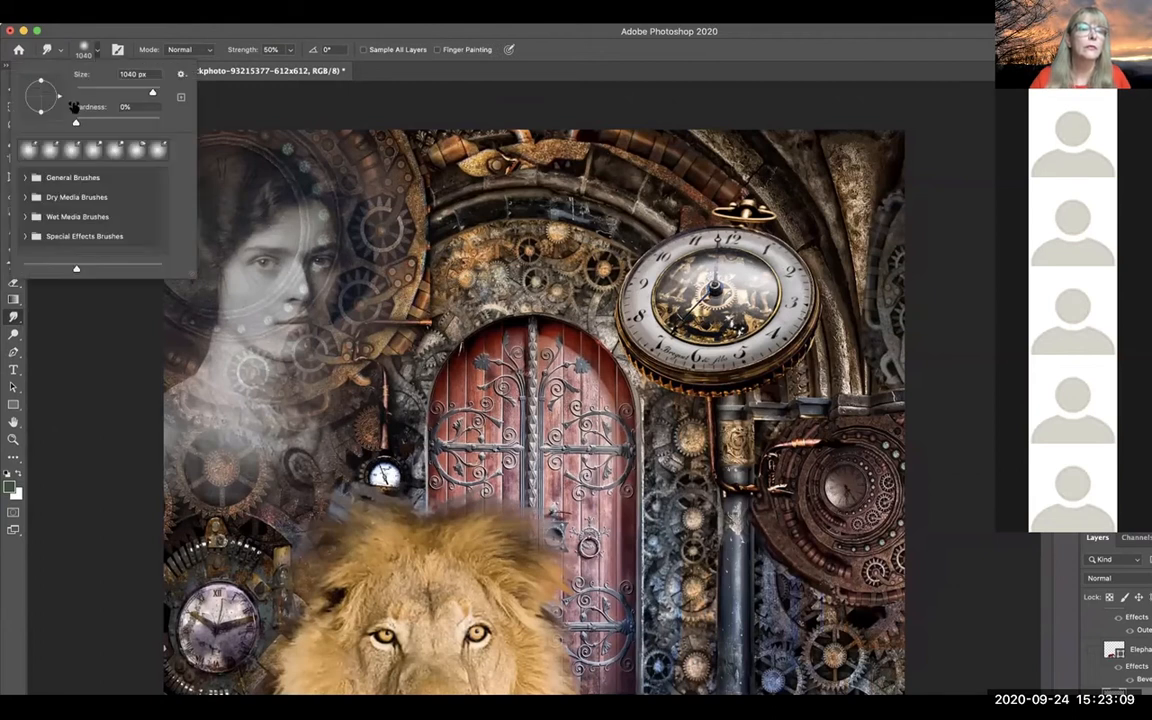
pyautogui.click(137, 93)
pyautogui.moveTo(137, 93)
pyautogui.mouseDown()
pyautogui.moveTo(86, 92)
pyautogui.moveTo(82, 122)
pyautogui.moveTo(127, 122)
pyautogui.mouseUp()
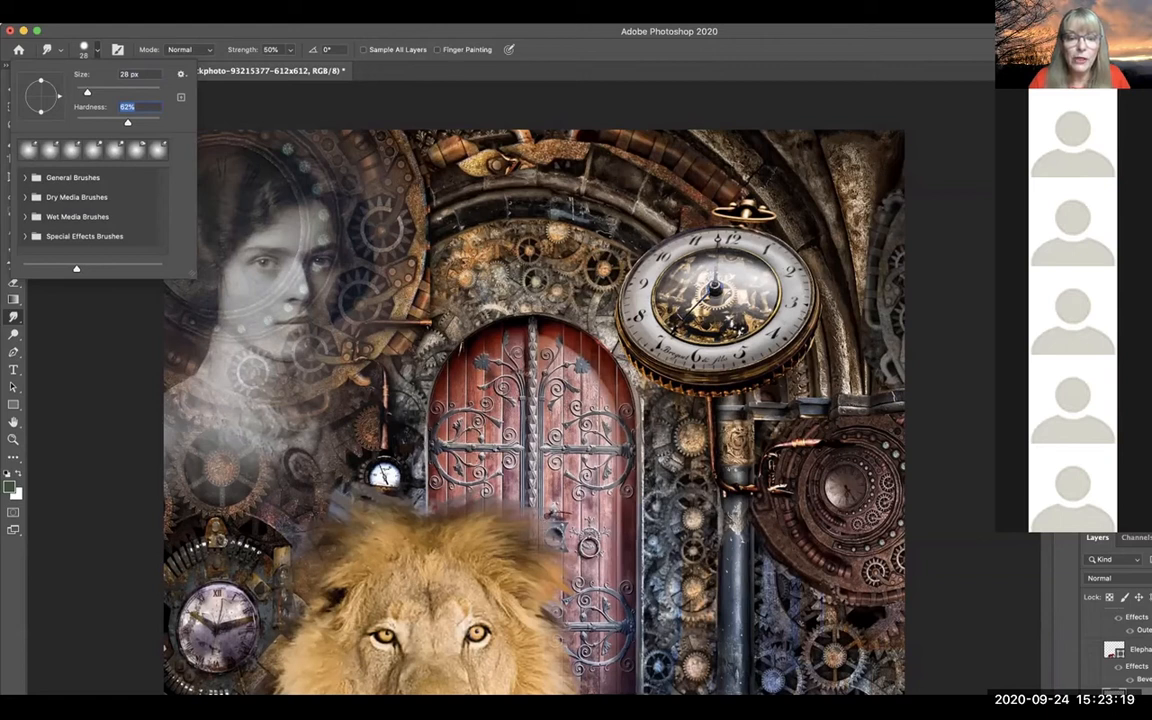
pyautogui.press('Return')
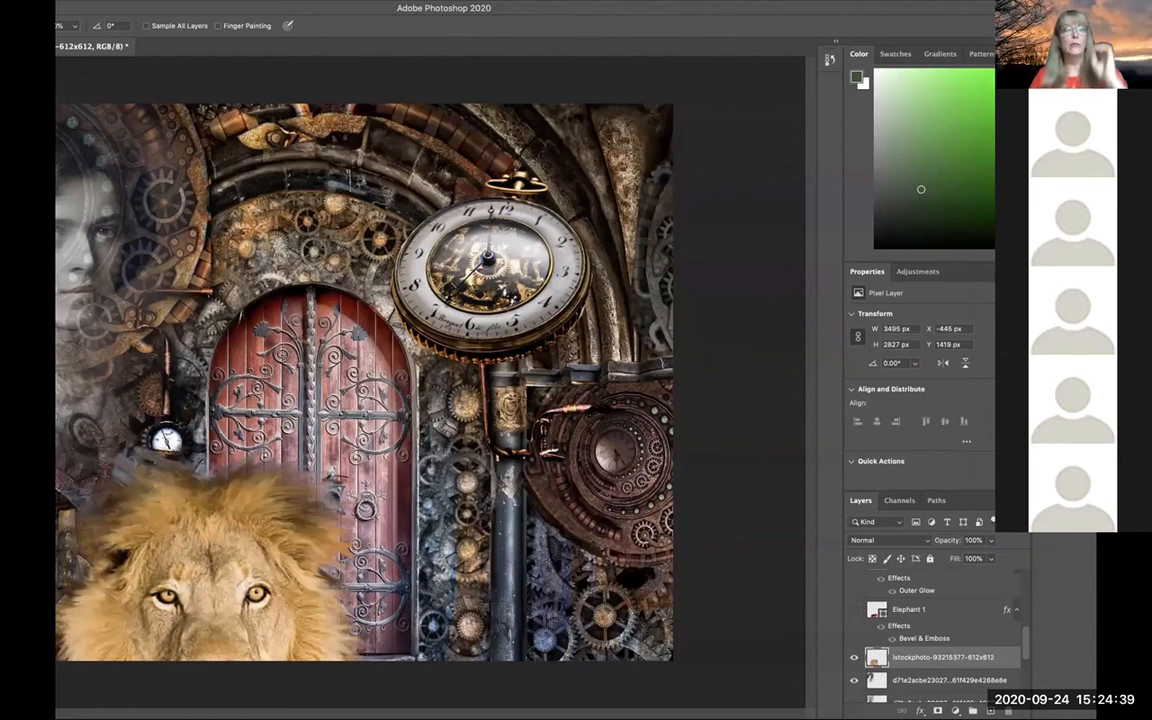
# Duplicate the lion layer, keeping the suggested name.
pyautogui.click(254, 1)
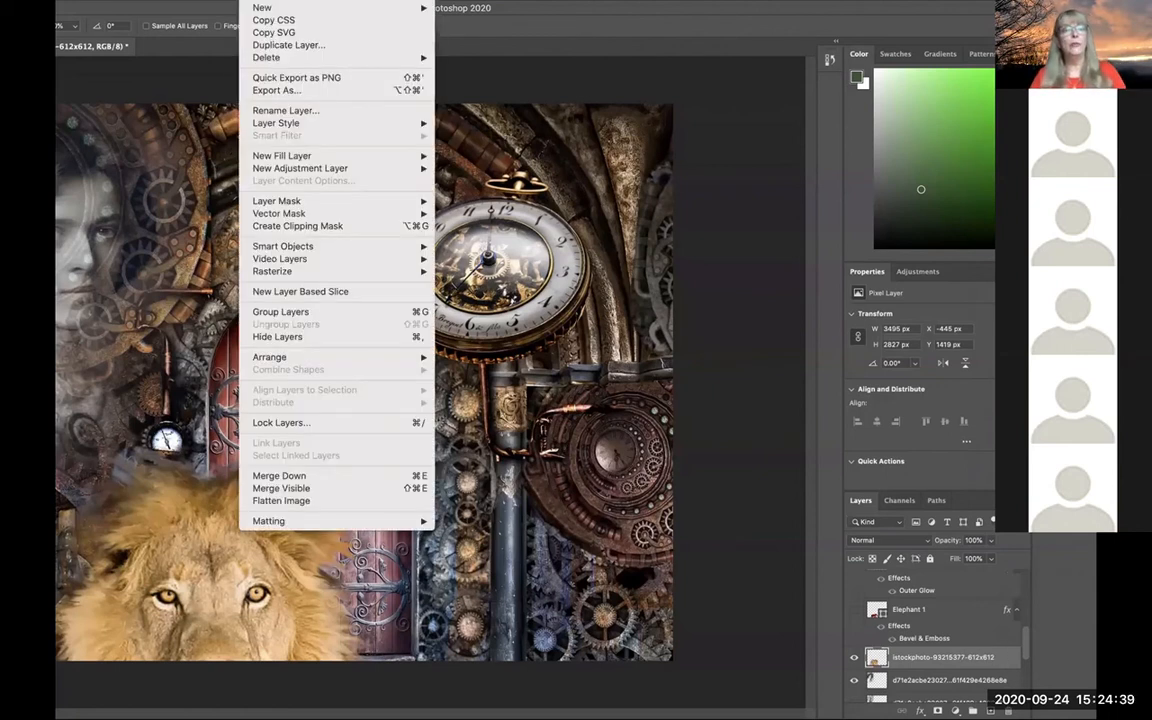
pyautogui.click(283, 45)
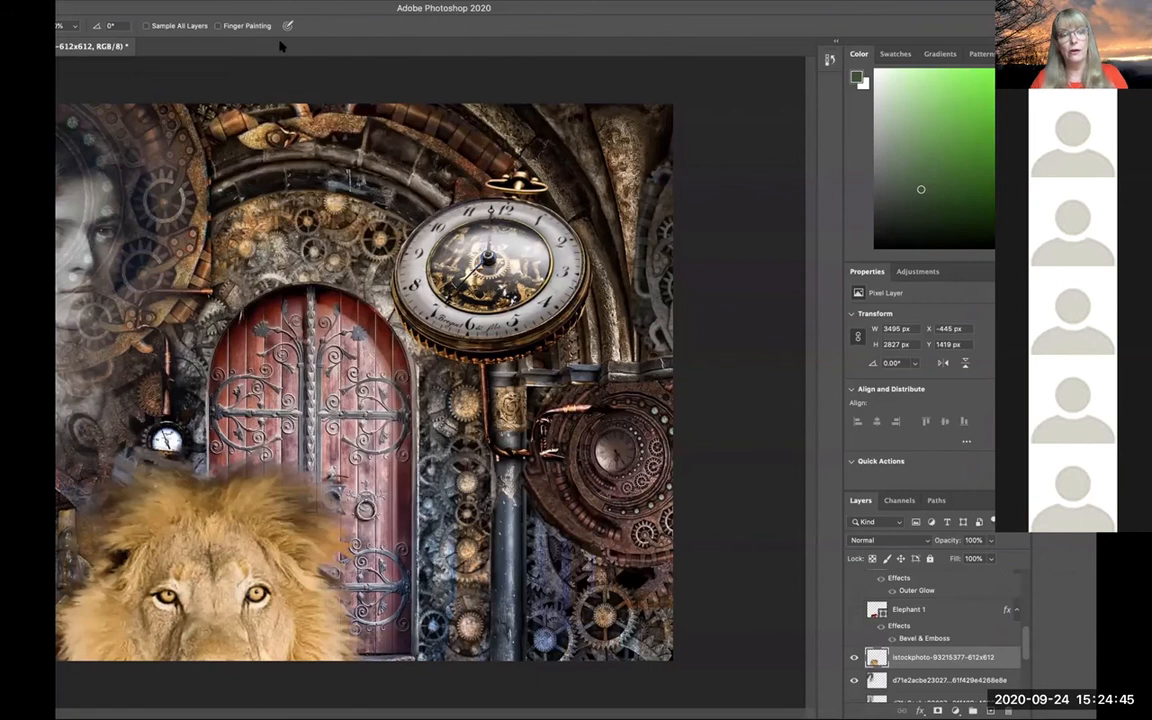
pyautogui.press('Return')
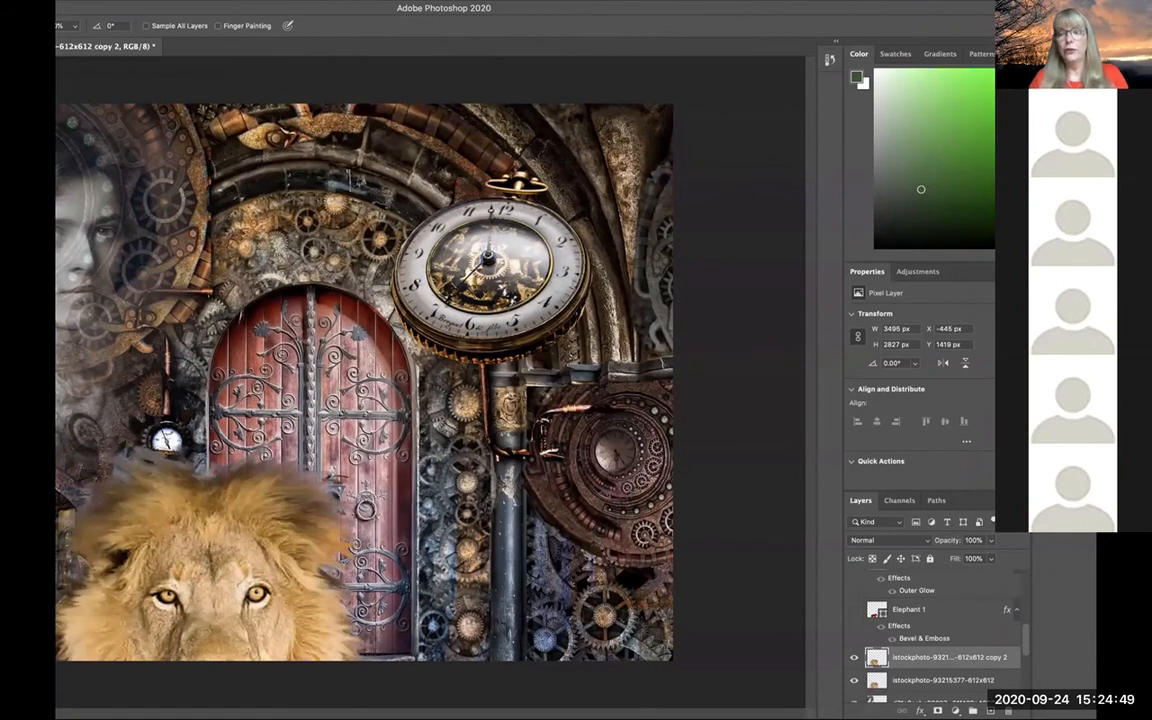
pyautogui.click(1022, 500)
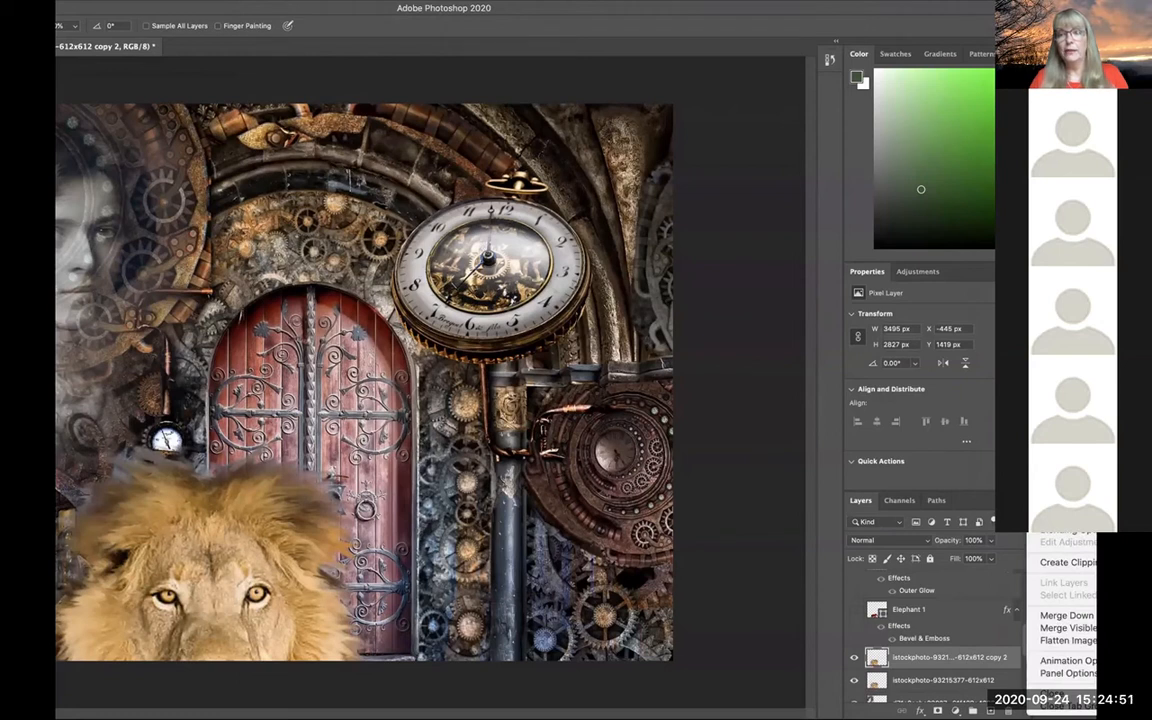
pyautogui.click(960, 582)
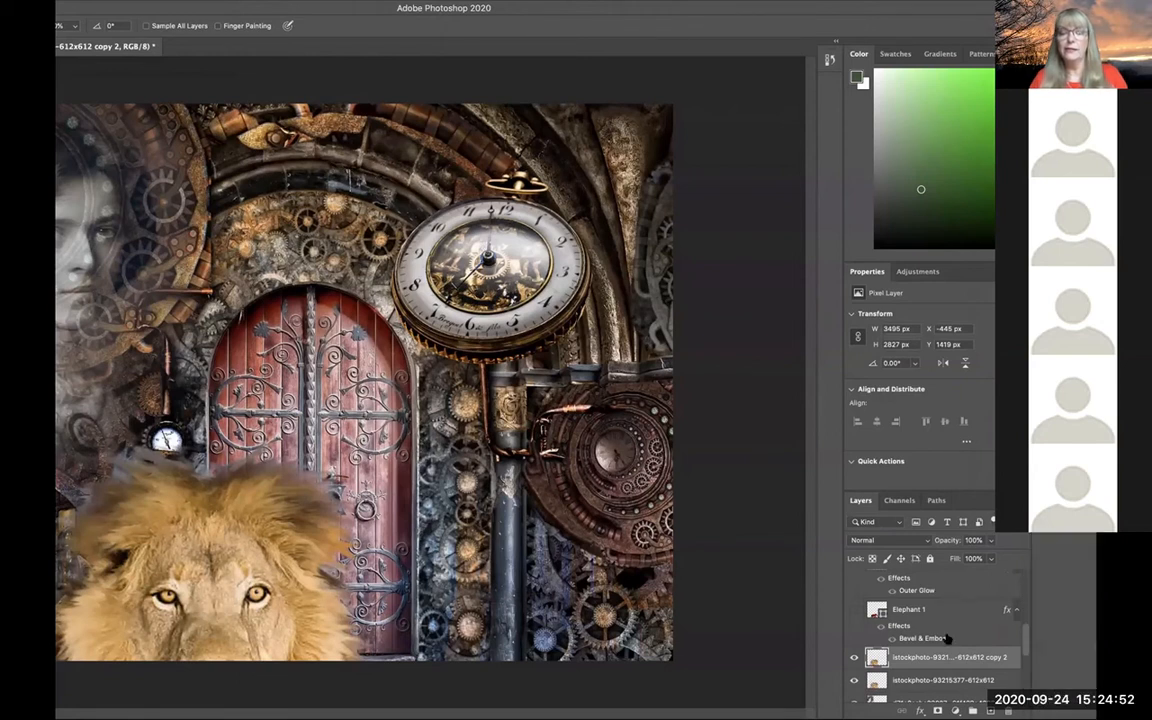
pyautogui.click(903, 681)
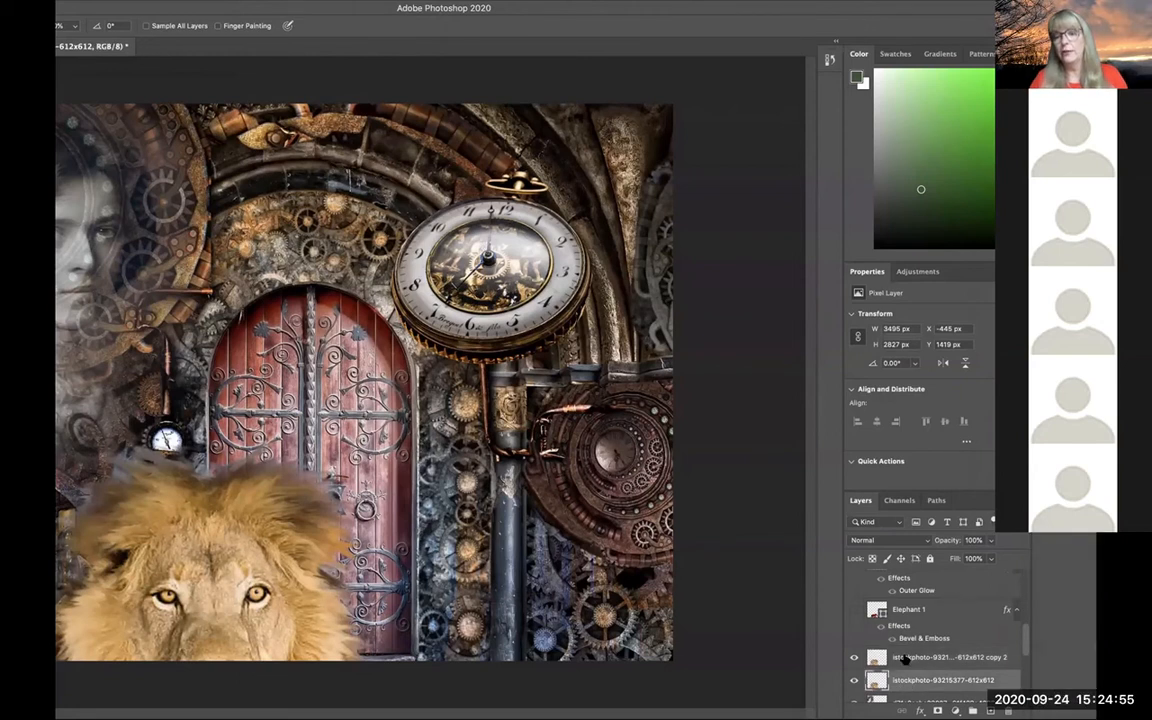
pyautogui.click(905, 657)
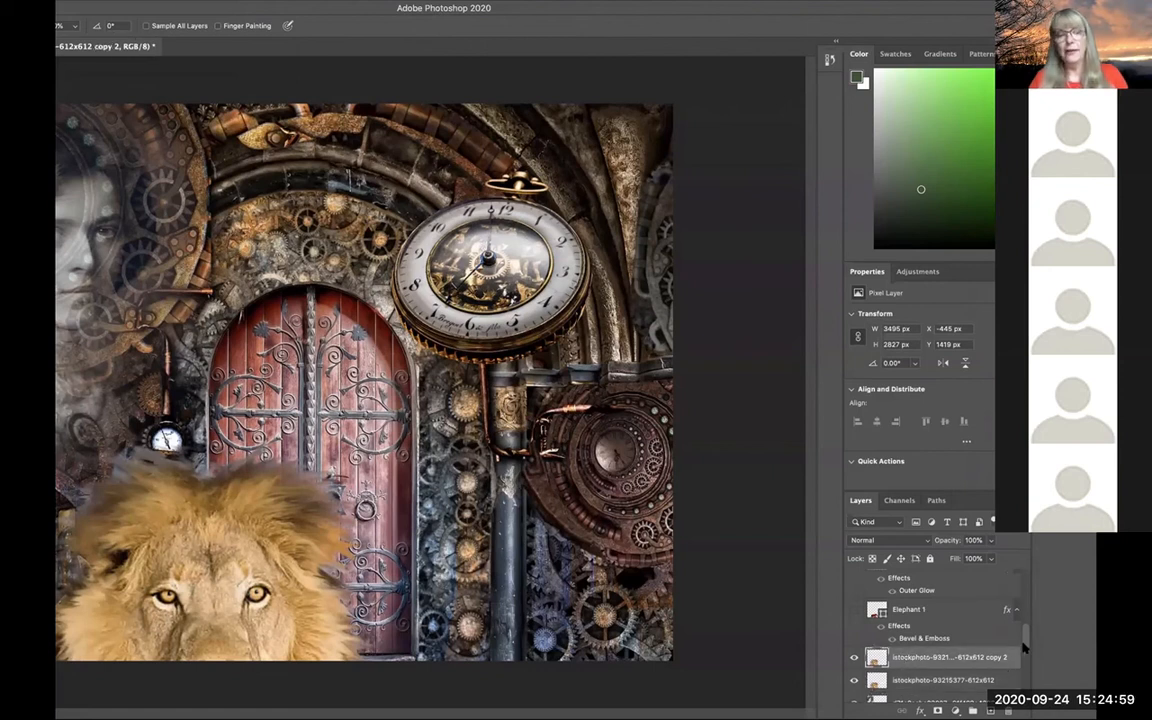
# Show the layer of the child in the pointed hat and move the duplicate lion layer (copy 2) directly above it.
pyautogui.scroll(2, 1025, 641)
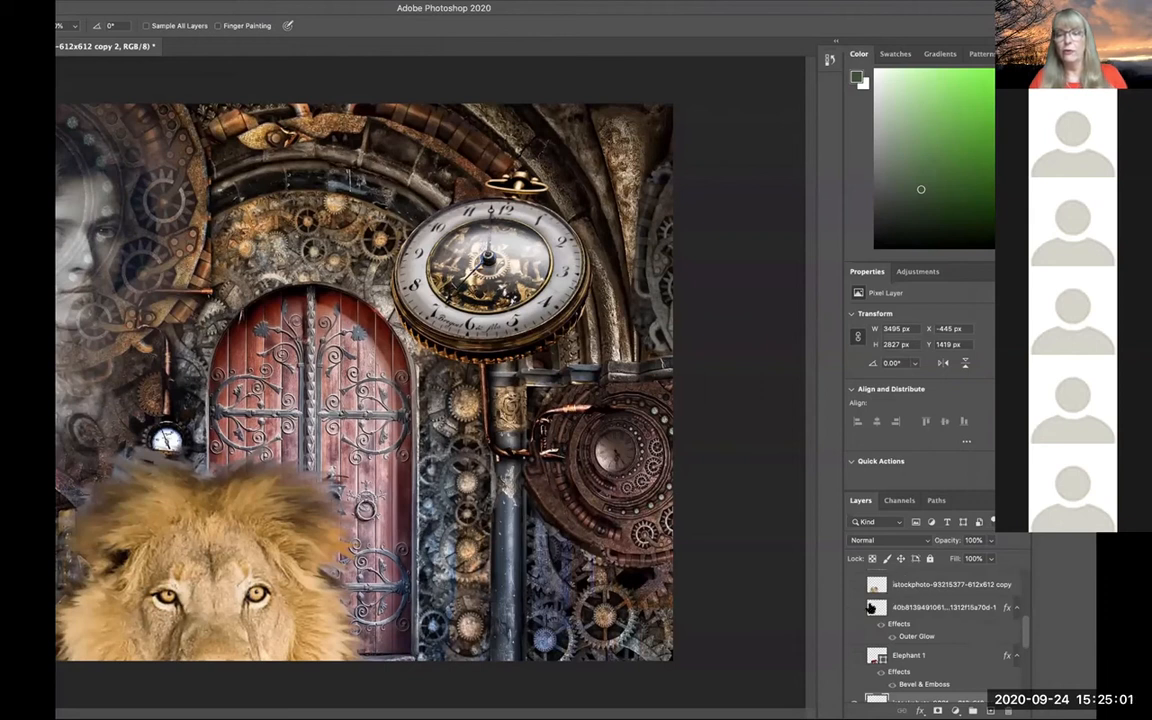
pyautogui.click(853, 608)
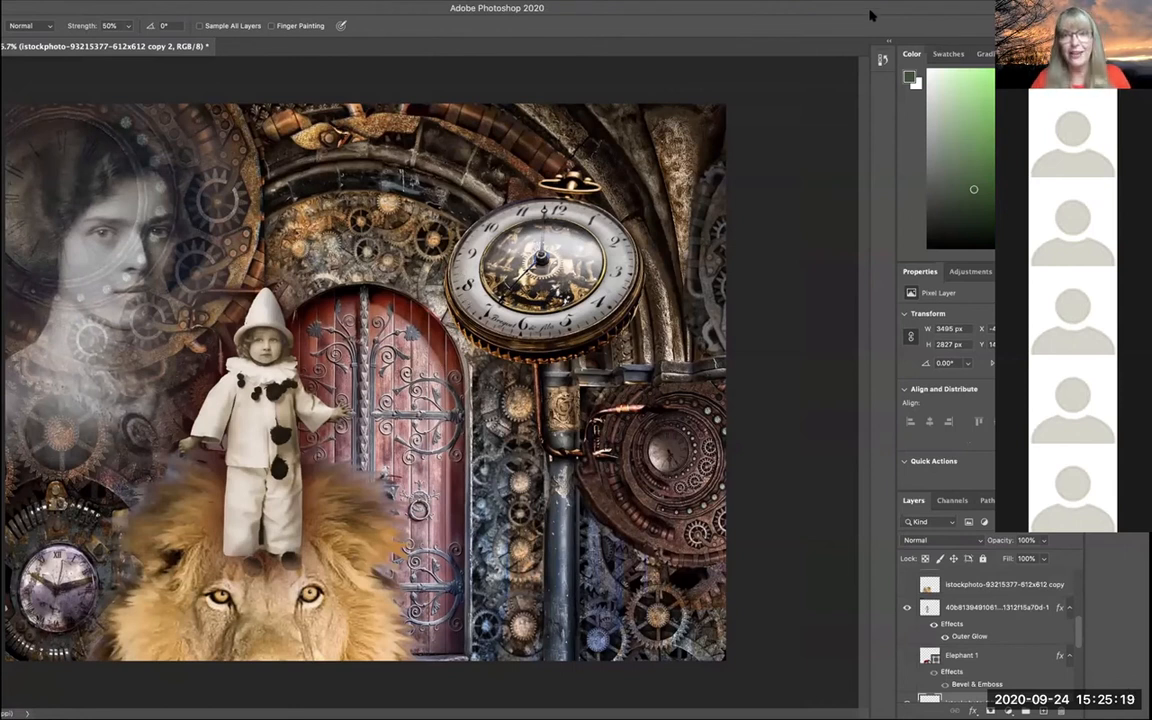
pyautogui.moveTo(864, 11); pyautogui.dragTo(845, 3)
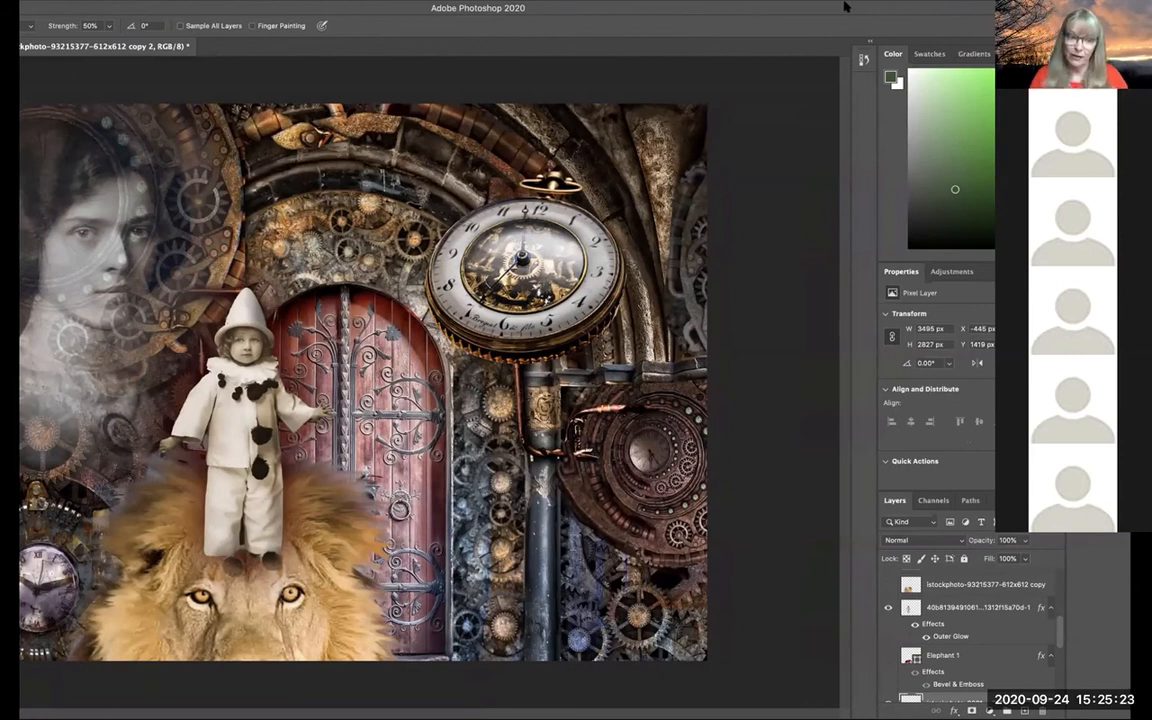
pyautogui.moveTo(845, 7); pyautogui.dragTo(800, 7)
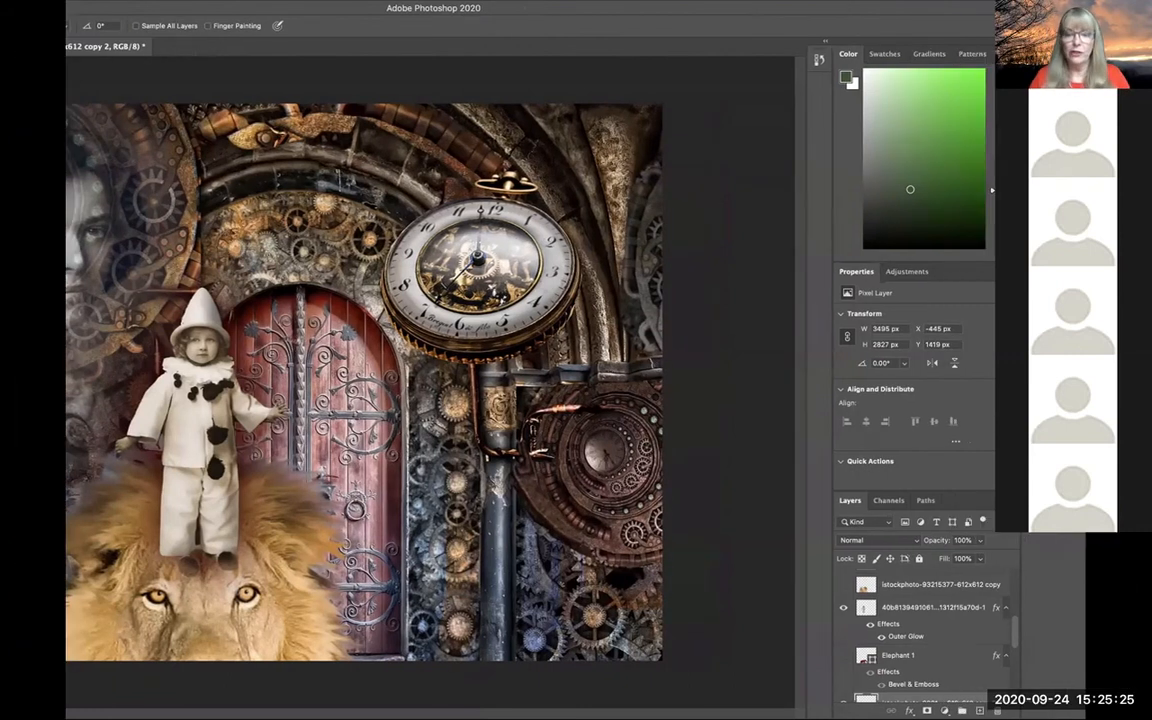
pyautogui.scroll(-3, 1014, 633)
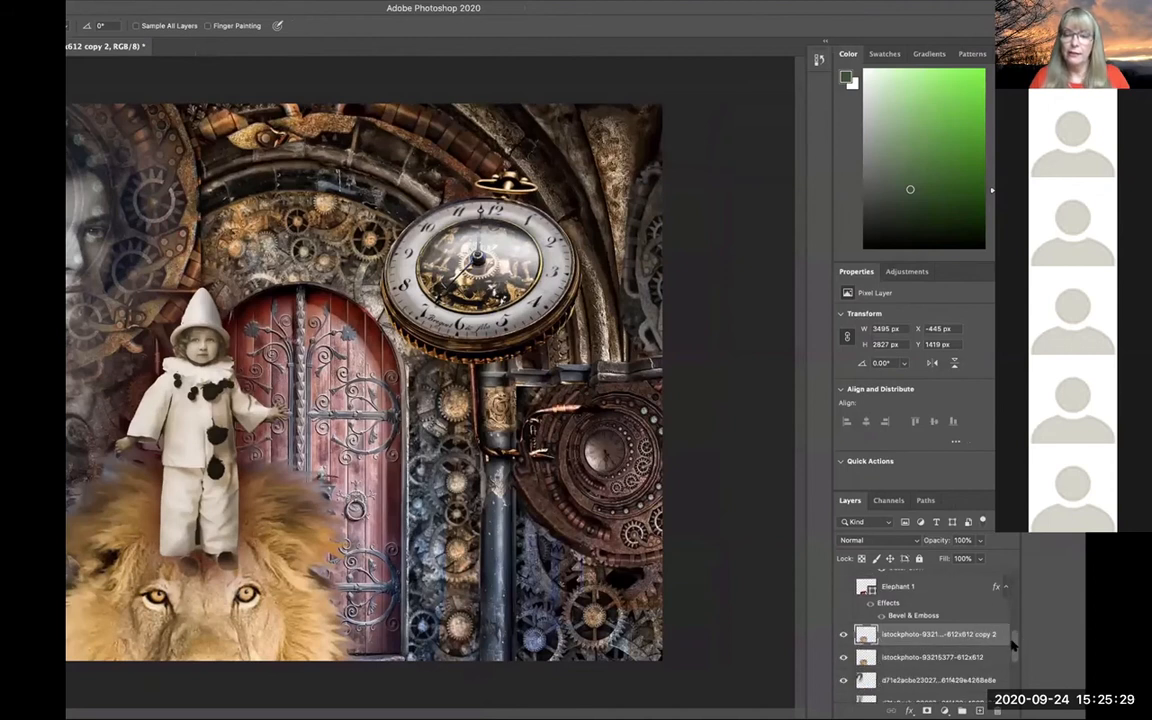
pyautogui.scroll(2, 1014, 633)
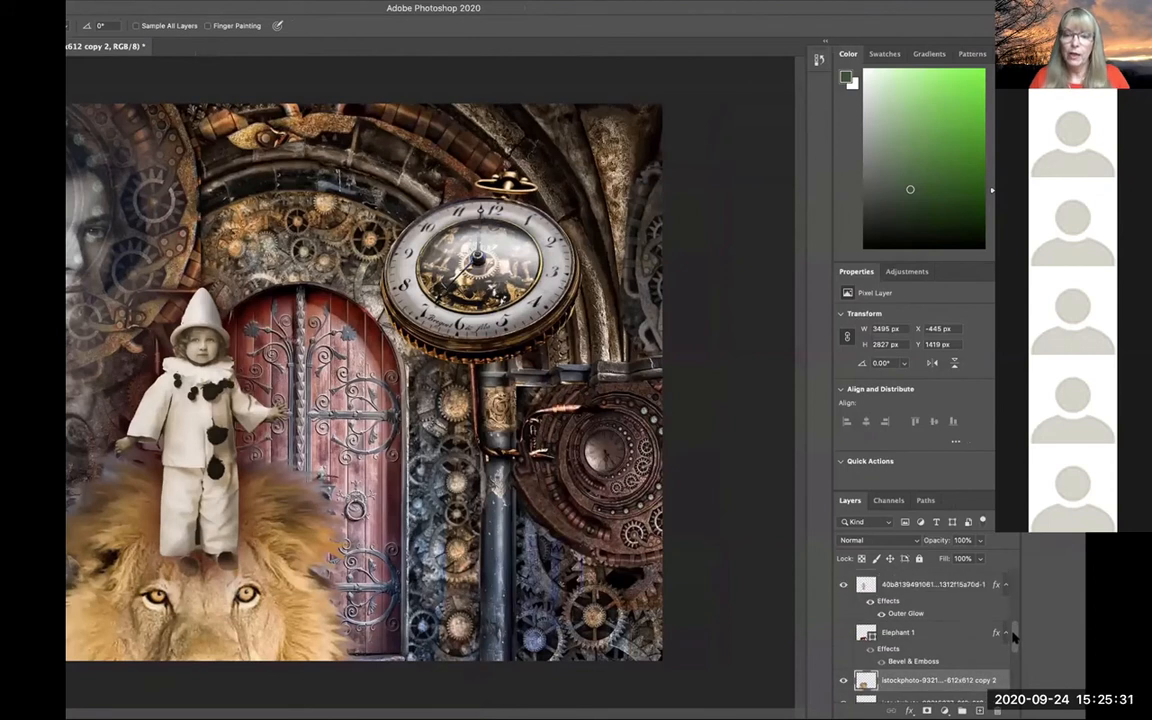
pyautogui.moveTo(930, 683); pyautogui.dragTo(922, 585)
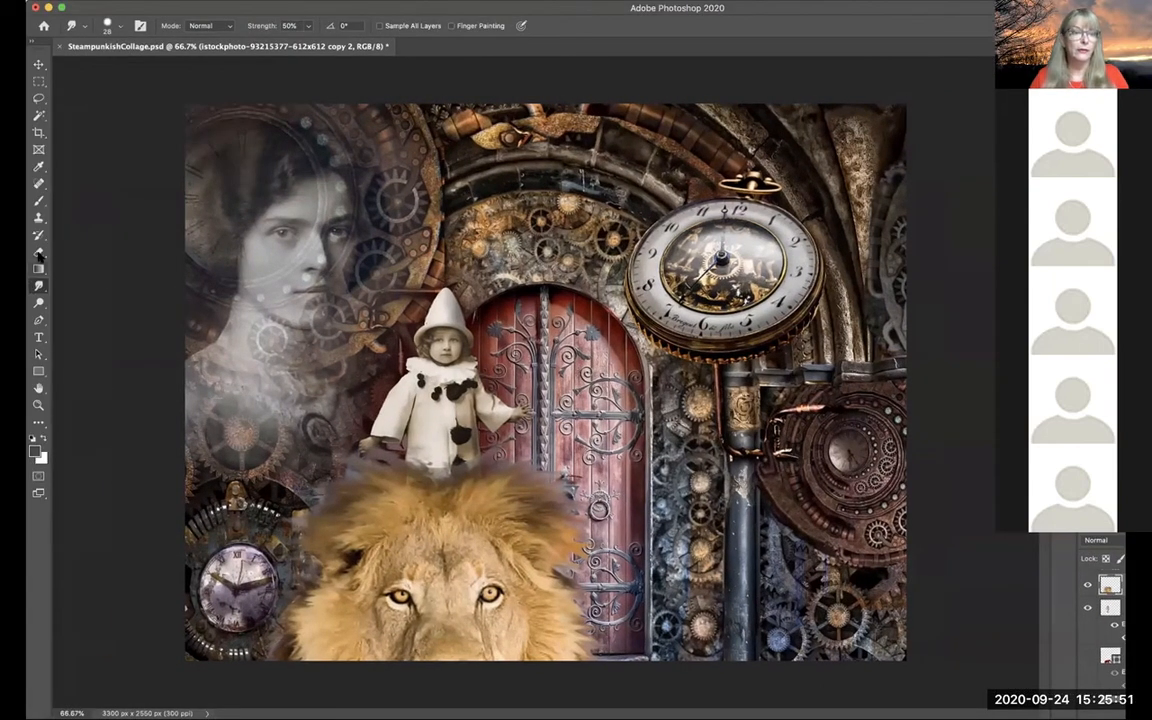
# Erase the fur and forehead of the duplicate lion where it covers the child's legs, so the feet sink into the mane.
pyautogui.click(39, 252)
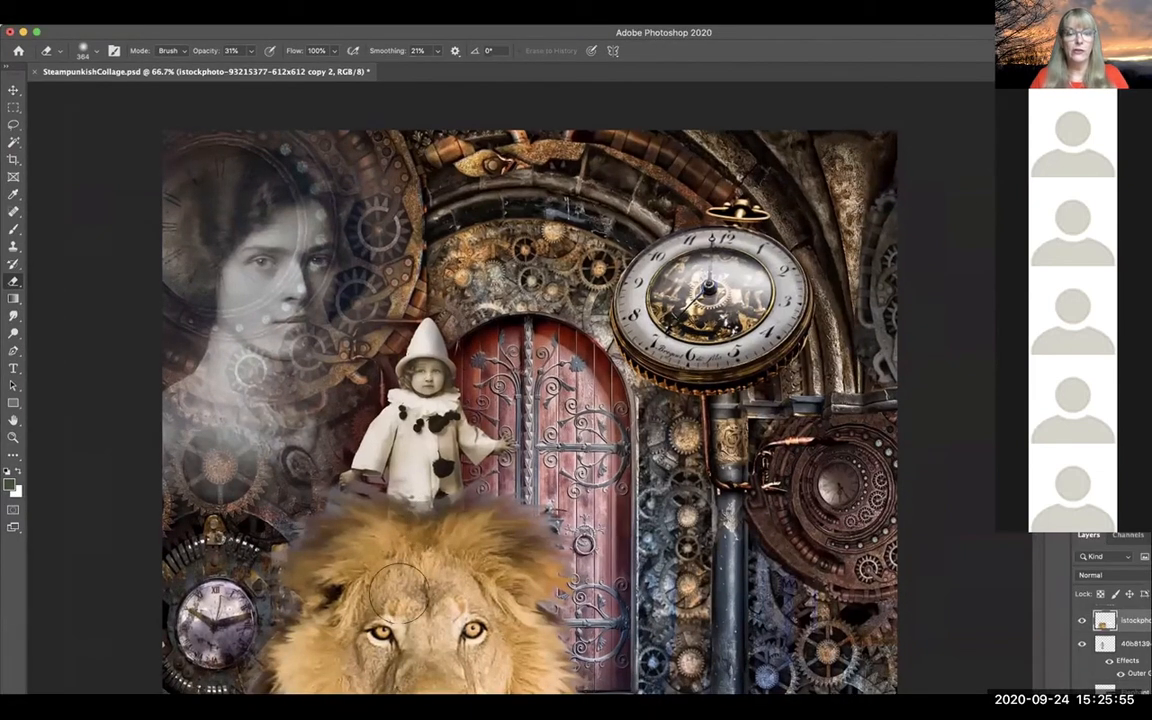
pyautogui.moveTo(426, 548)
pyautogui.mouseDown()
pyautogui.moveTo(452, 523)
pyautogui.moveTo(426, 549)
pyautogui.moveTo(419, 486)
pyautogui.moveTo(425, 550)
pyautogui.moveTo(453, 532)
pyautogui.moveTo(425, 560)
pyautogui.moveTo(412, 535)
pyautogui.moveTo(412, 558)
pyautogui.moveTo(430, 486)
pyautogui.moveTo(407, 551)
pyautogui.moveTo(420, 571)
pyautogui.moveTo(433, 549)
pyautogui.moveTo(428, 589)
pyautogui.moveTo(421, 516)
pyautogui.moveTo(428, 600)
pyautogui.moveTo(437, 498)
pyautogui.moveTo(432, 528)
pyautogui.moveTo(426, 493)
pyautogui.moveTo(413, 518)
pyautogui.moveTo(421, 448)
pyautogui.moveTo(410, 492)
pyautogui.mouseUp()
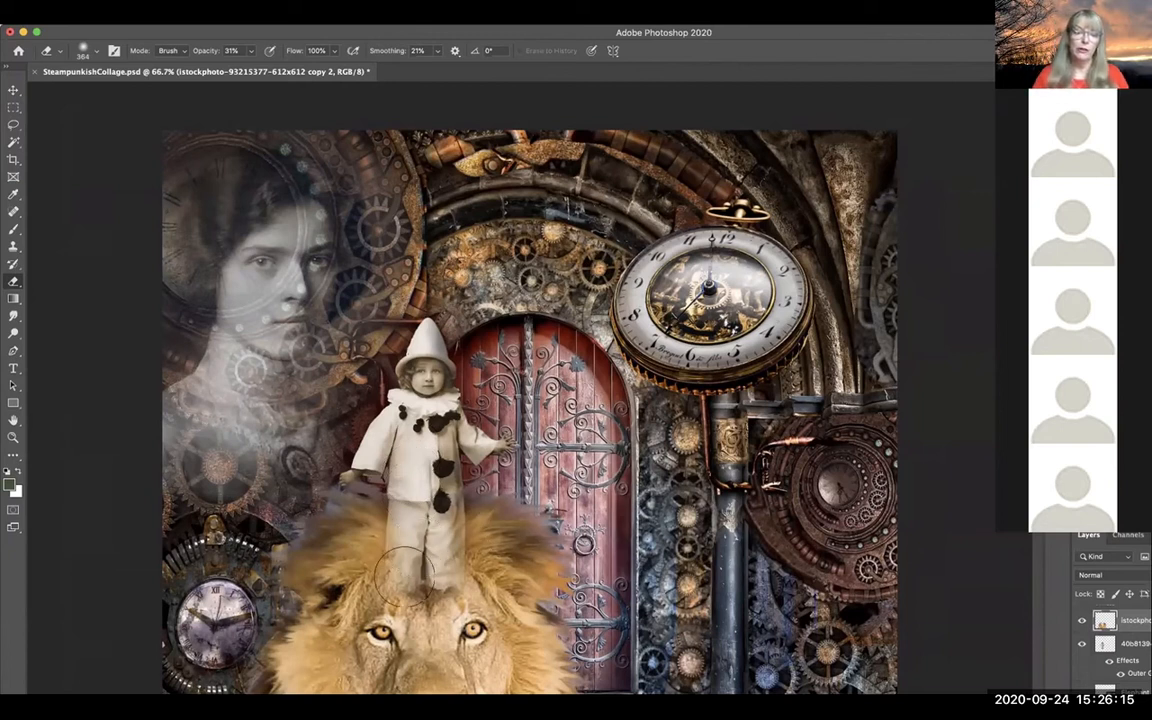
pyautogui.moveTo(417, 587)
pyautogui.mouseDown()
pyautogui.moveTo(419, 620)
pyautogui.moveTo(439, 590)
pyautogui.mouseUp()
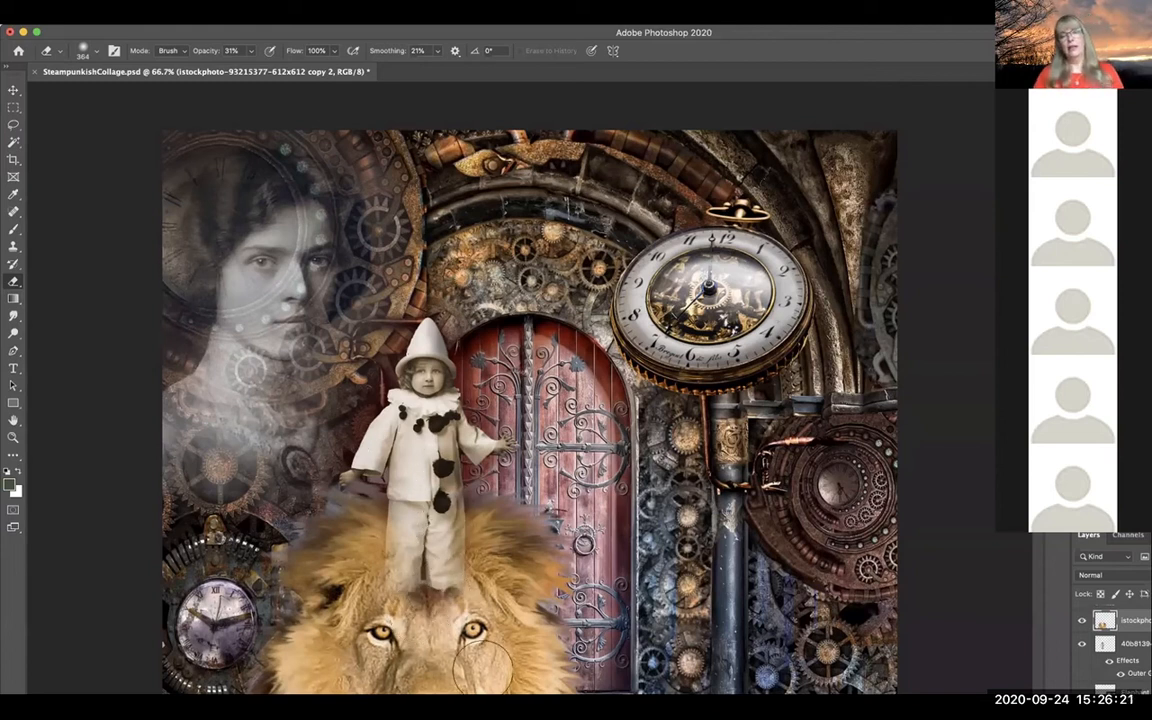
pyautogui.click(86, 14)
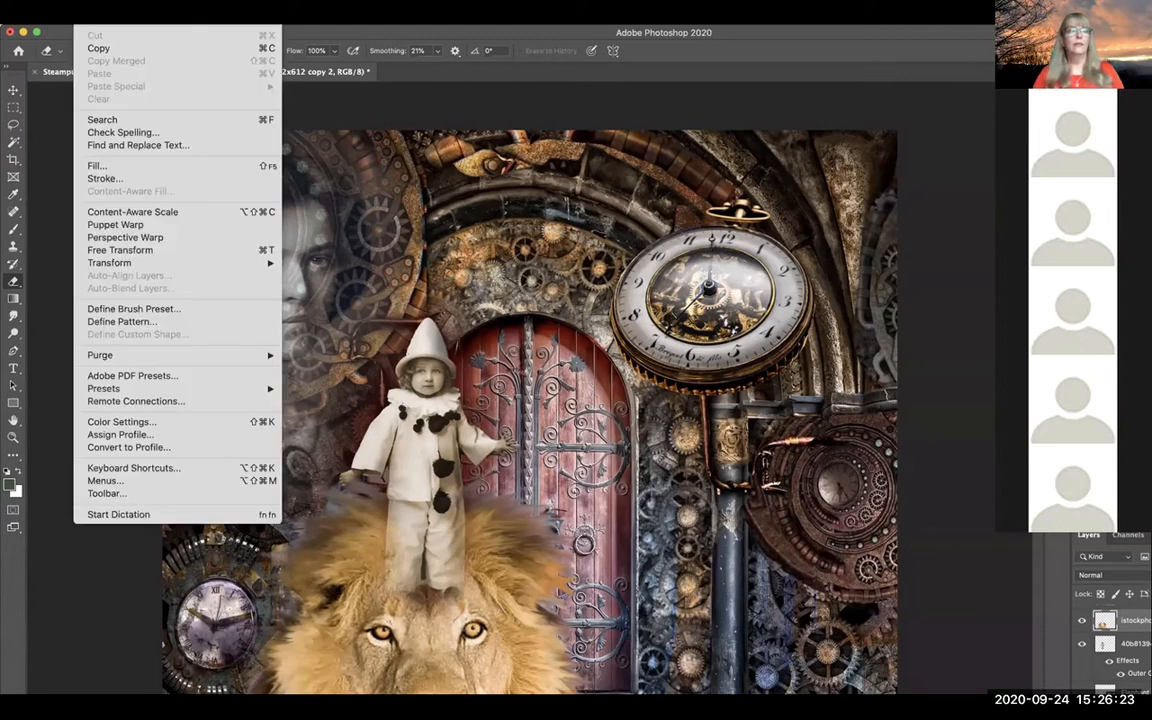
pyautogui.click(86, 14)
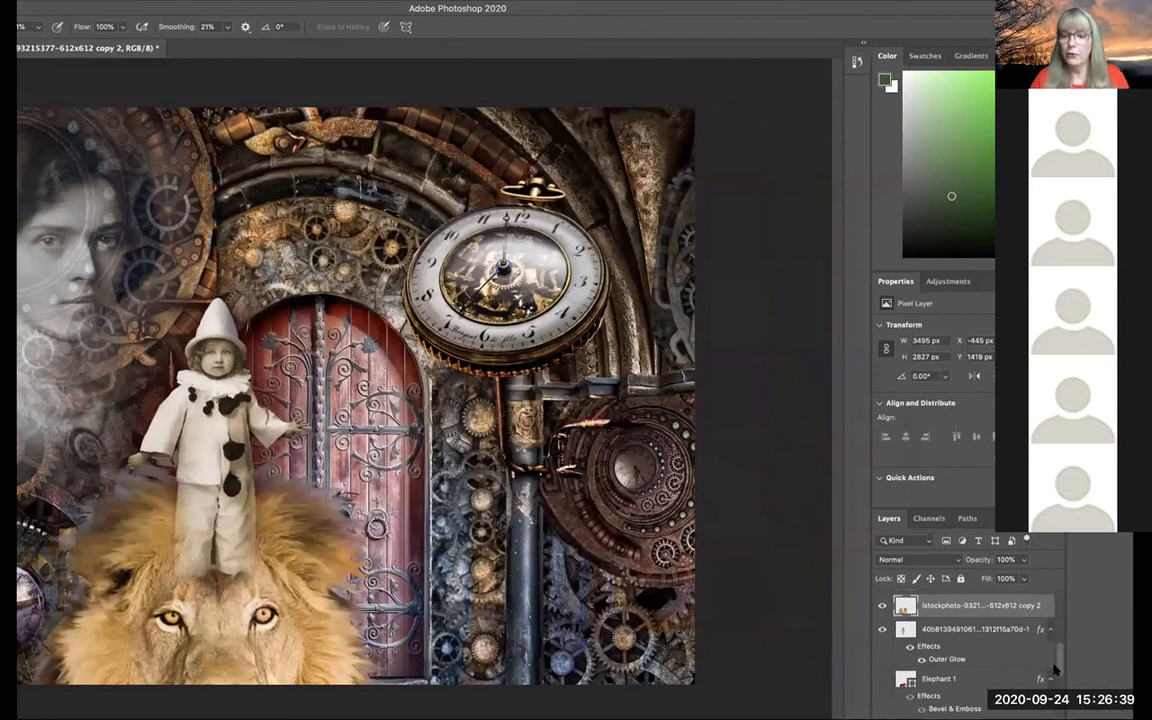
# Compare the two salamander layers by toggling their visibility, leaving only the one with the Outer Glow effect shown.
pyautogui.moveTo(1056, 668); pyautogui.dragTo(1058, 655)
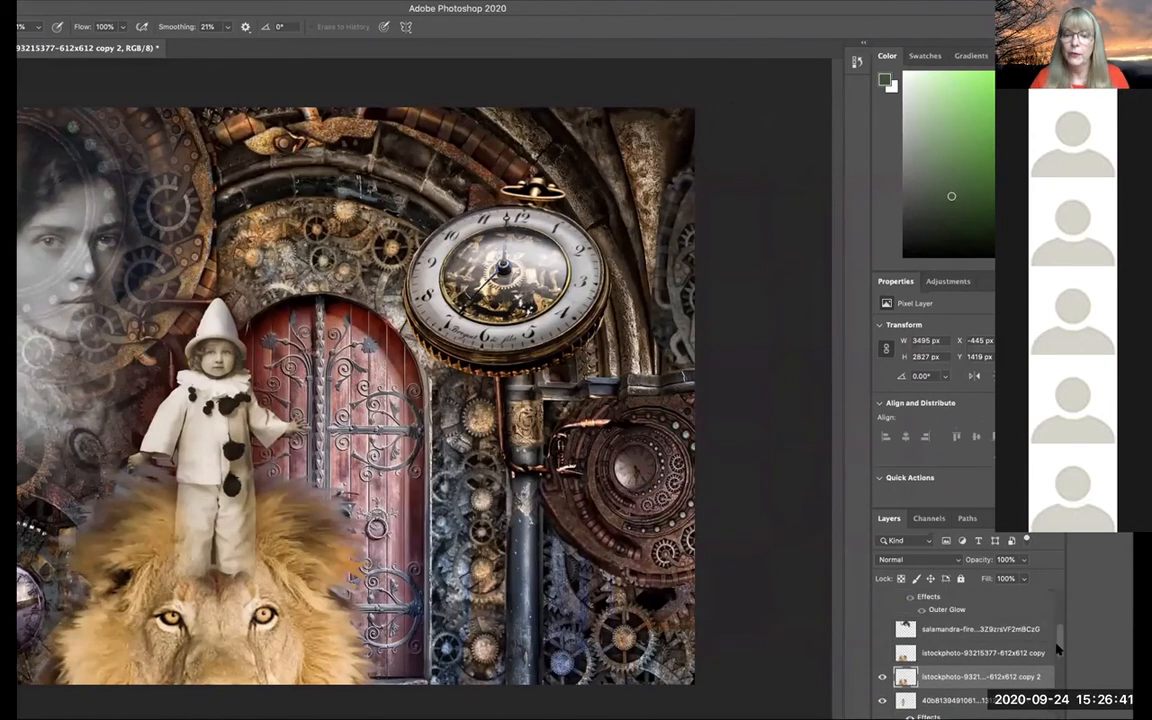
pyautogui.scroll(1, 1058, 648)
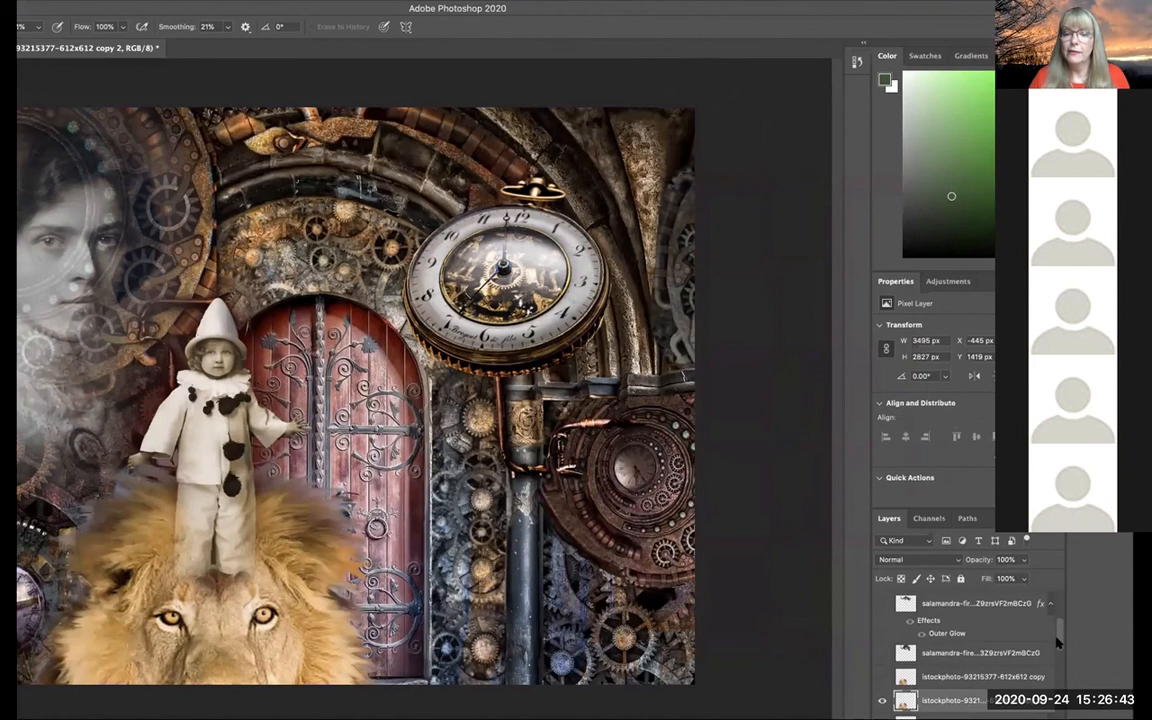
pyautogui.click(881, 654)
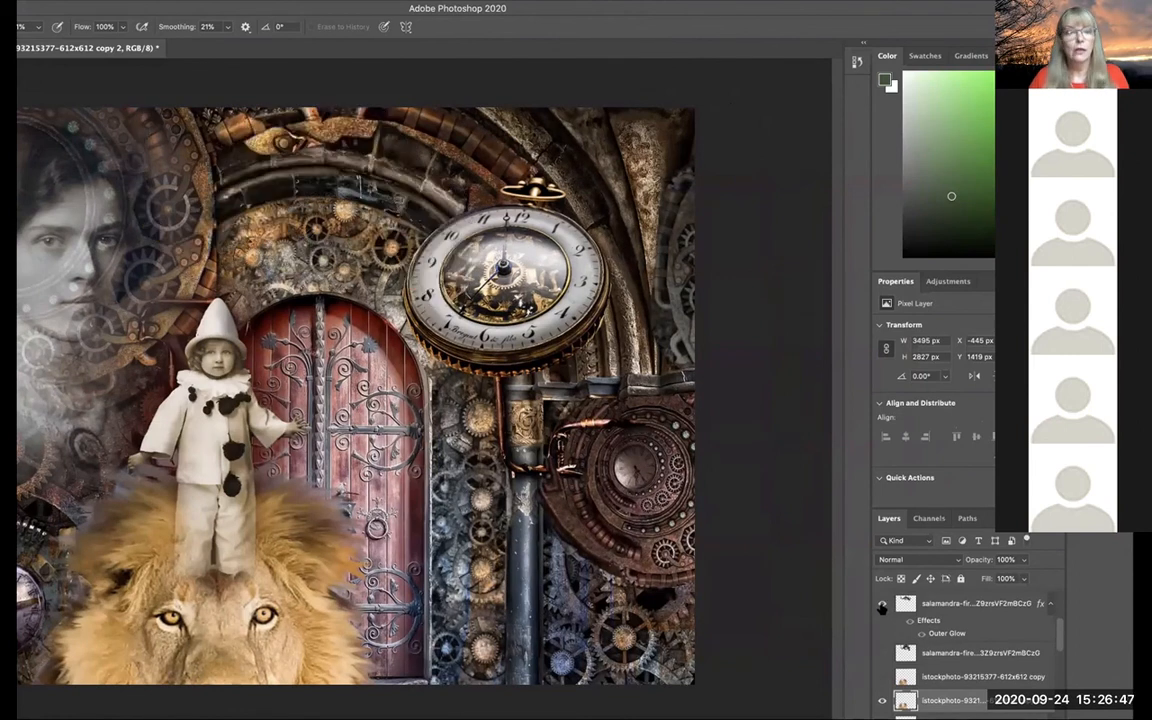
pyautogui.click(881, 605)
pyautogui.click(881, 605)
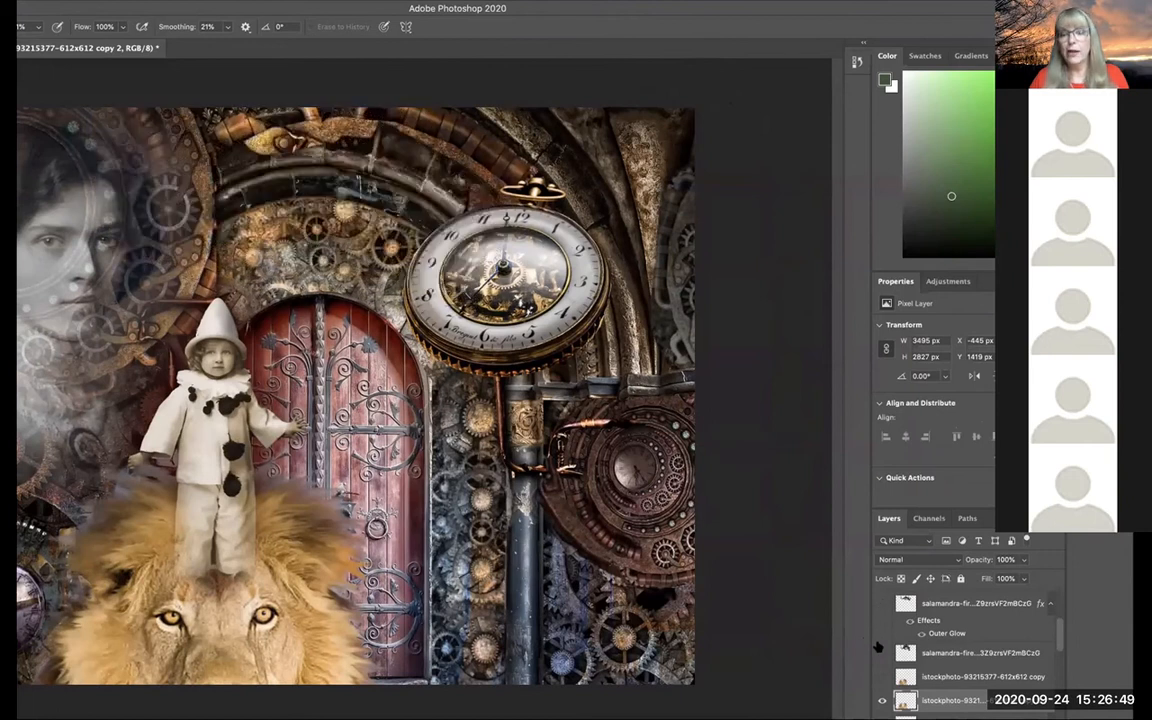
pyautogui.click(881, 605)
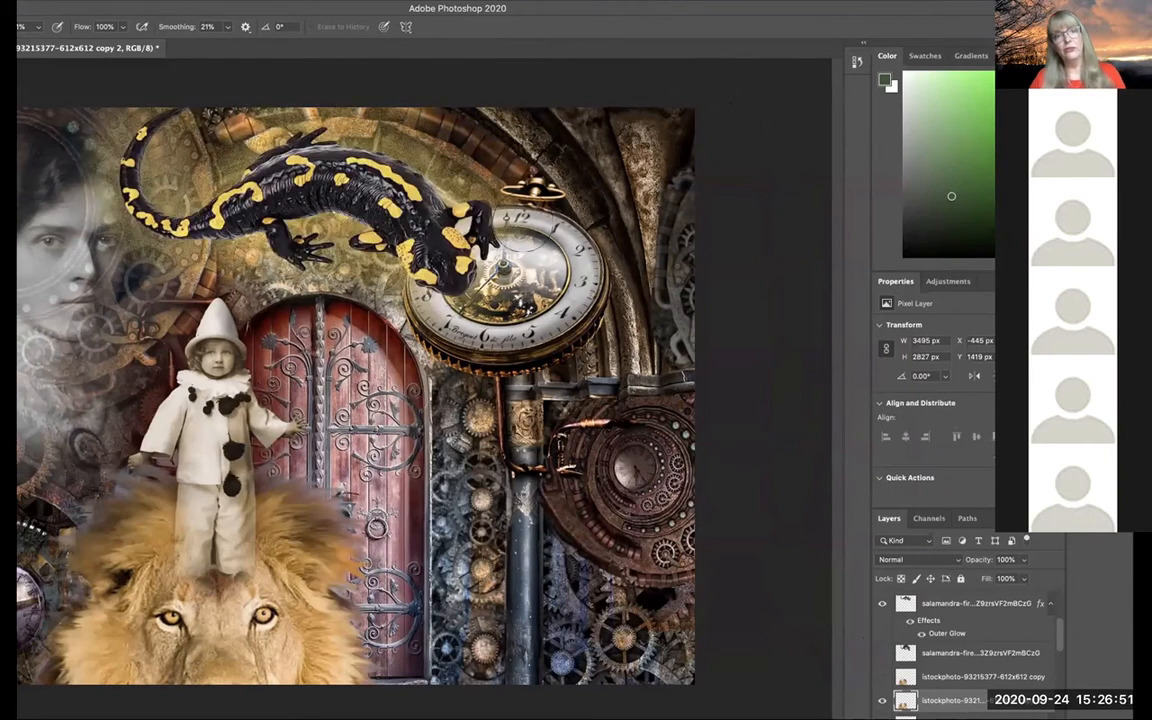
pyautogui.click(881, 603)
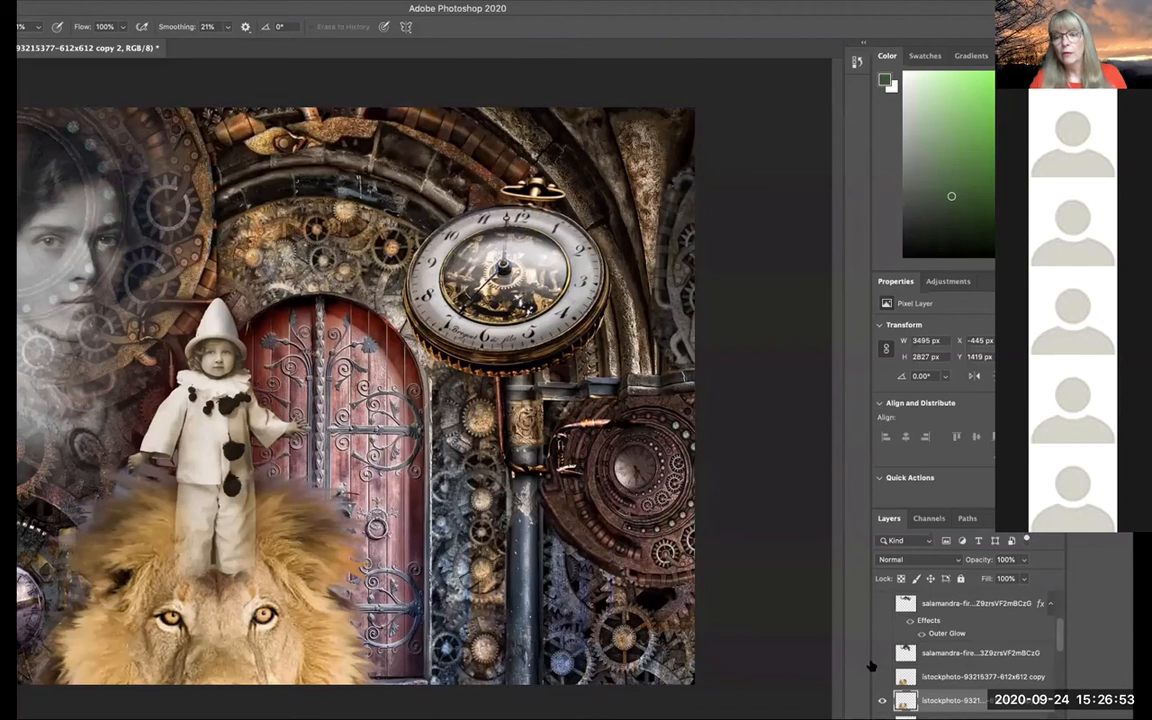
pyautogui.click(881, 652)
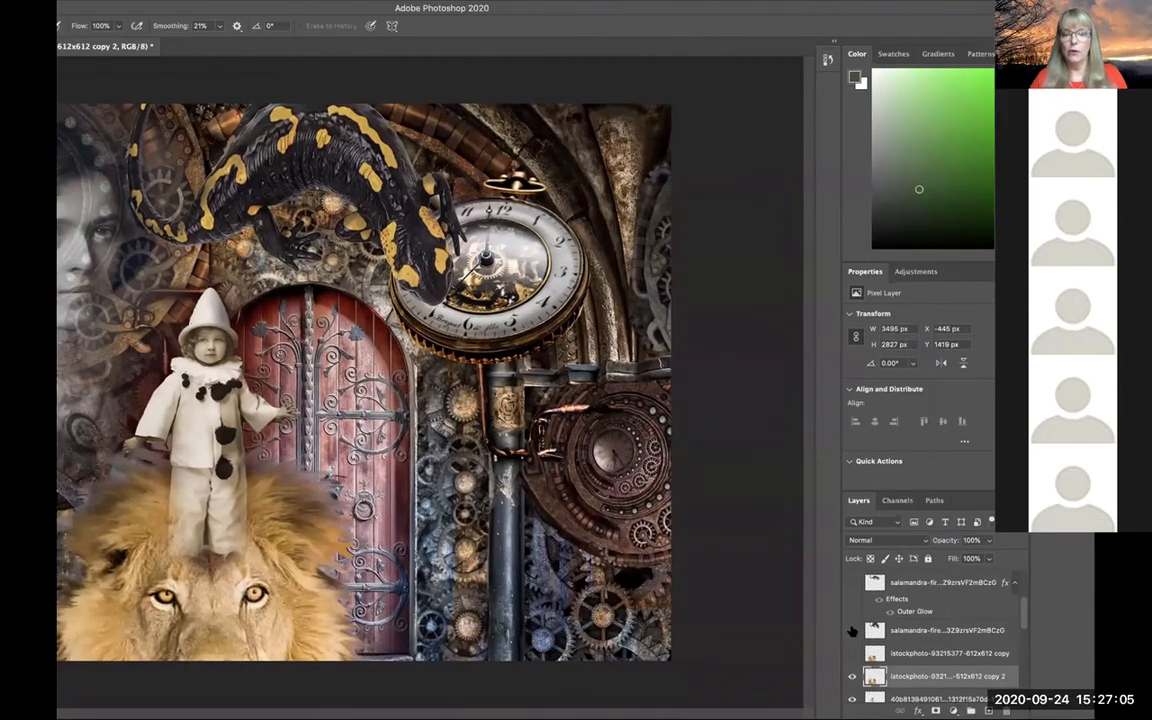
pyautogui.click(852, 631)
pyautogui.click(851, 583)
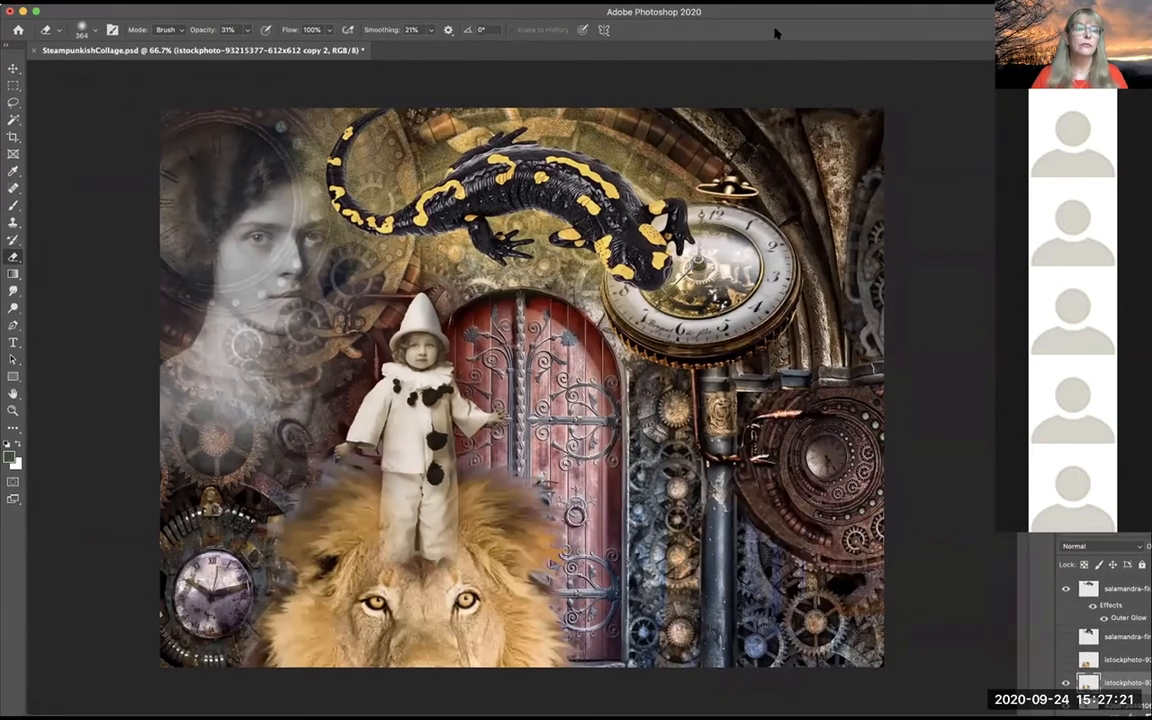
pyautogui.click(173, 1)
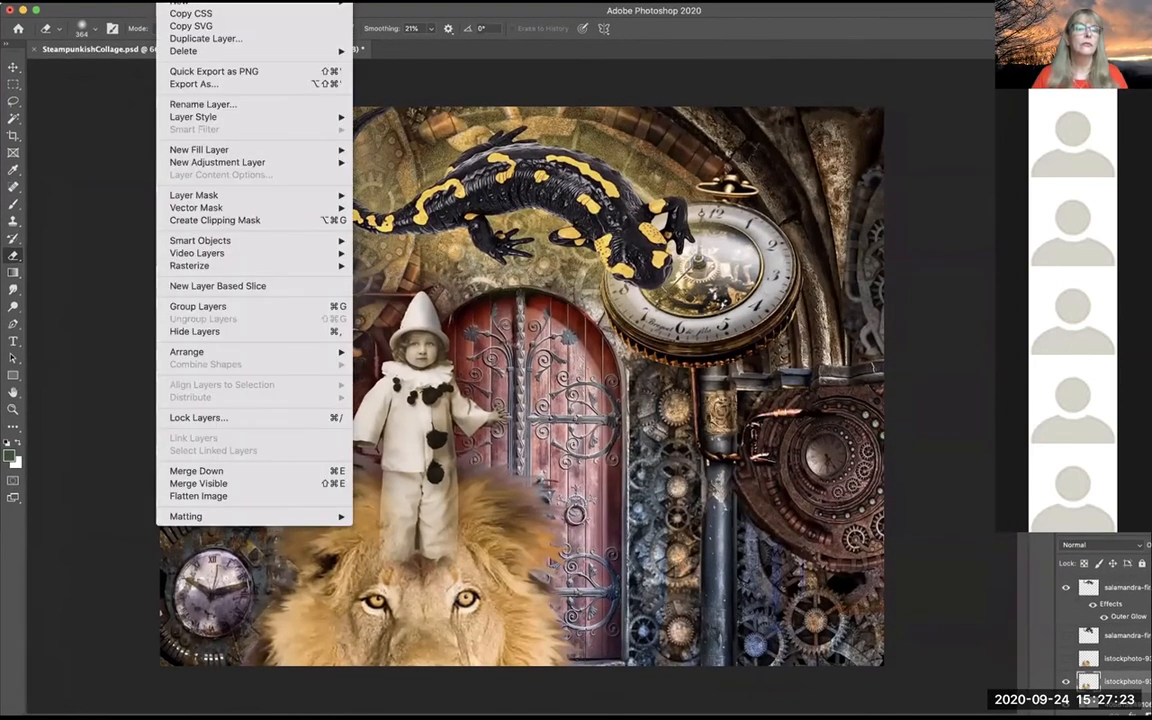
pyautogui.moveTo(106, 1)
pyautogui.moveTo(131, 290)
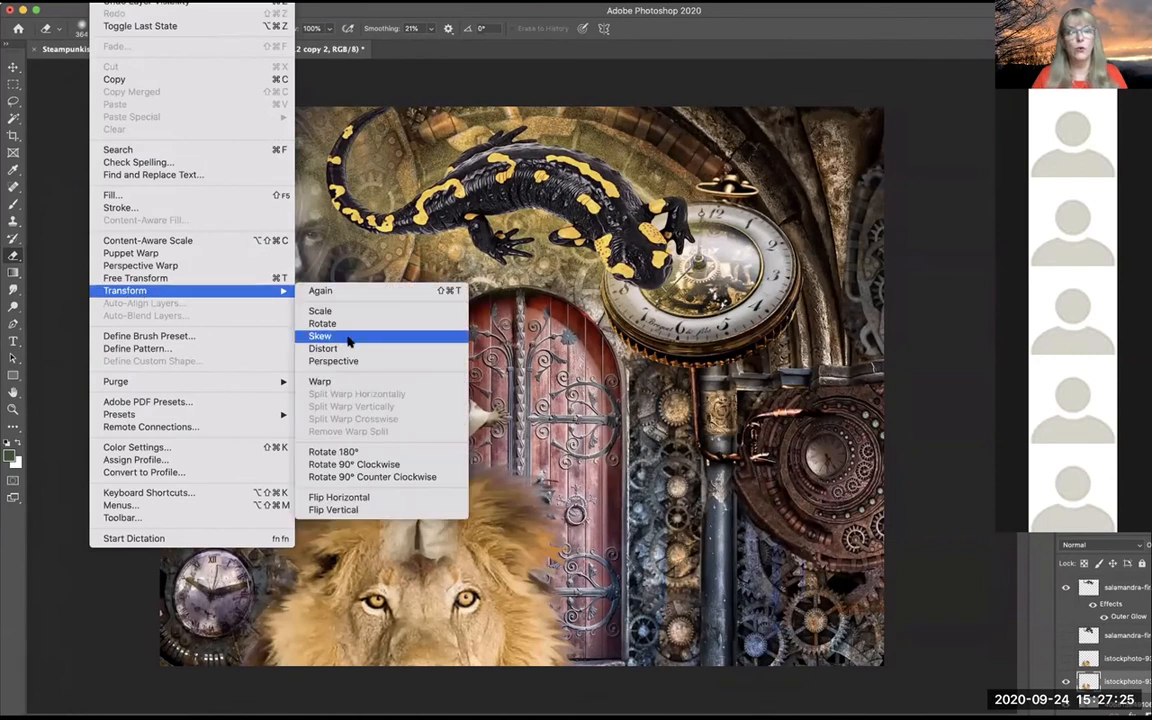
pyautogui.click(340, 381)
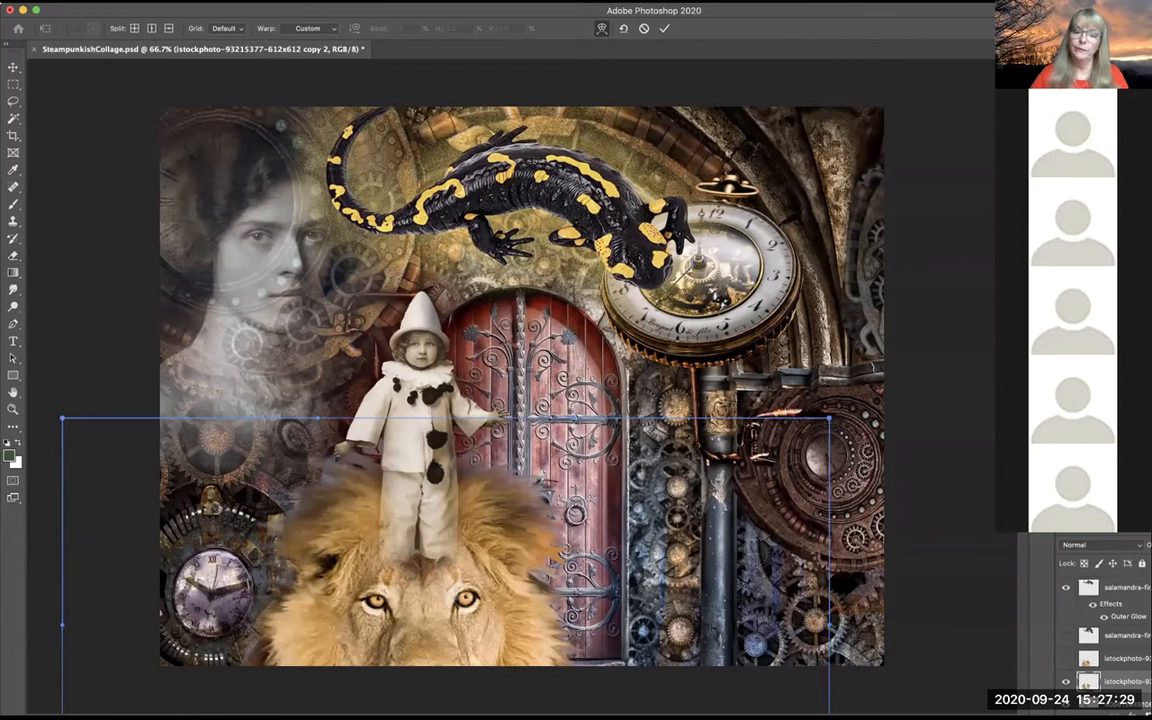
pyautogui.press('Return')
pyautogui.press('e')
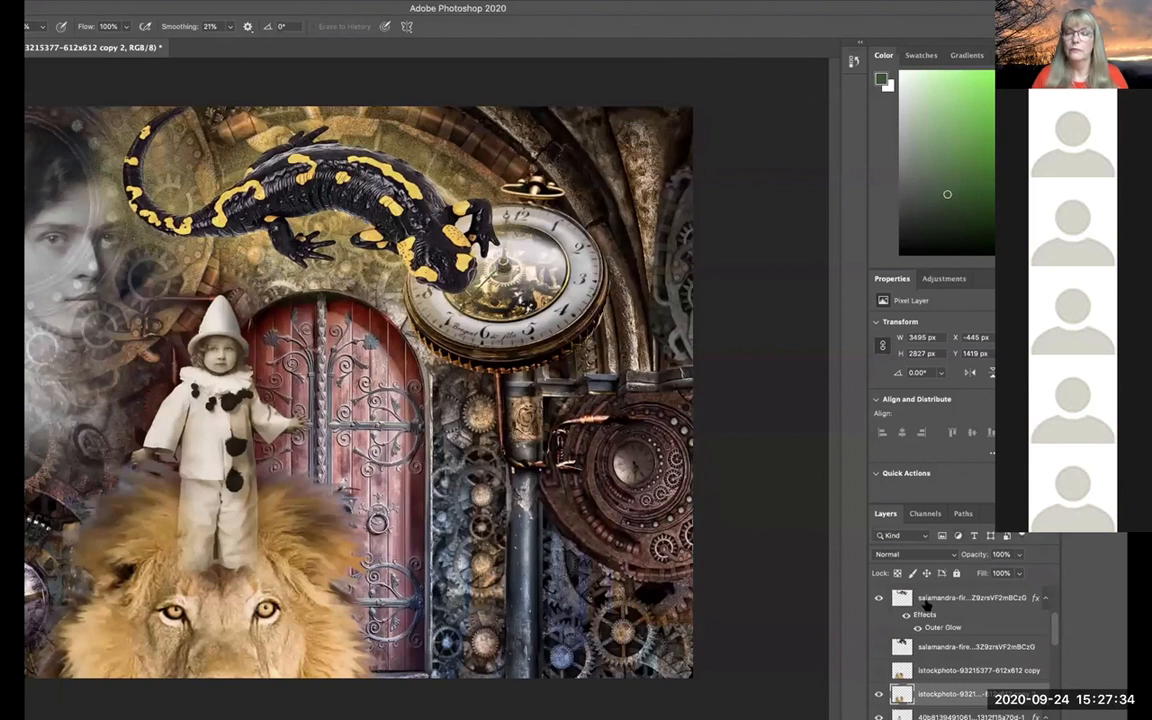
# Warp the glowing salamander layer above the door, bending its body, hind section and head along the arch, and commit the transformation.
pyautogui.click(927, 604)
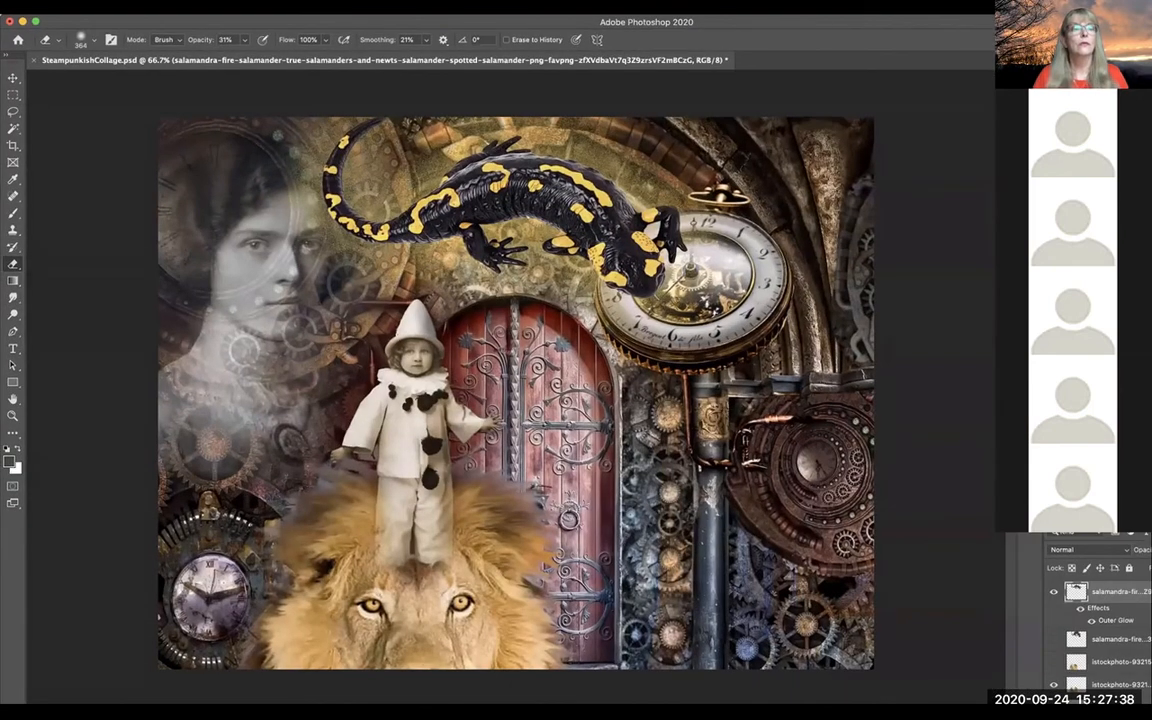
pyautogui.click(146, 2)
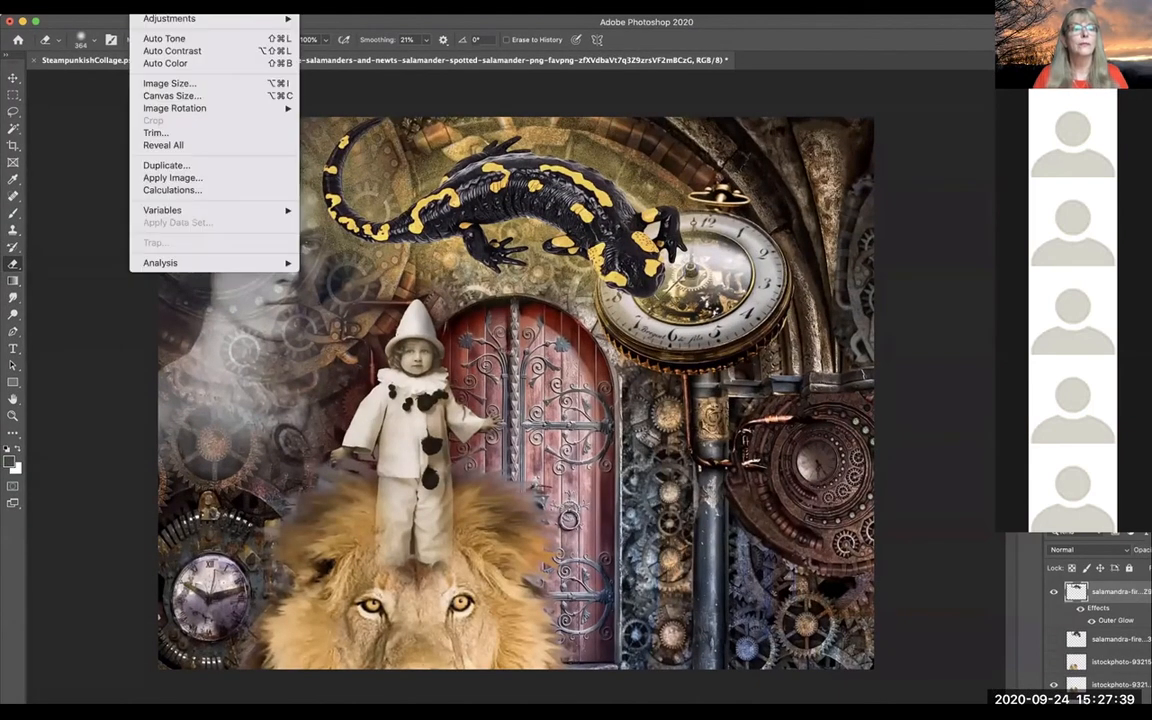
pyautogui.moveTo(115, 3)
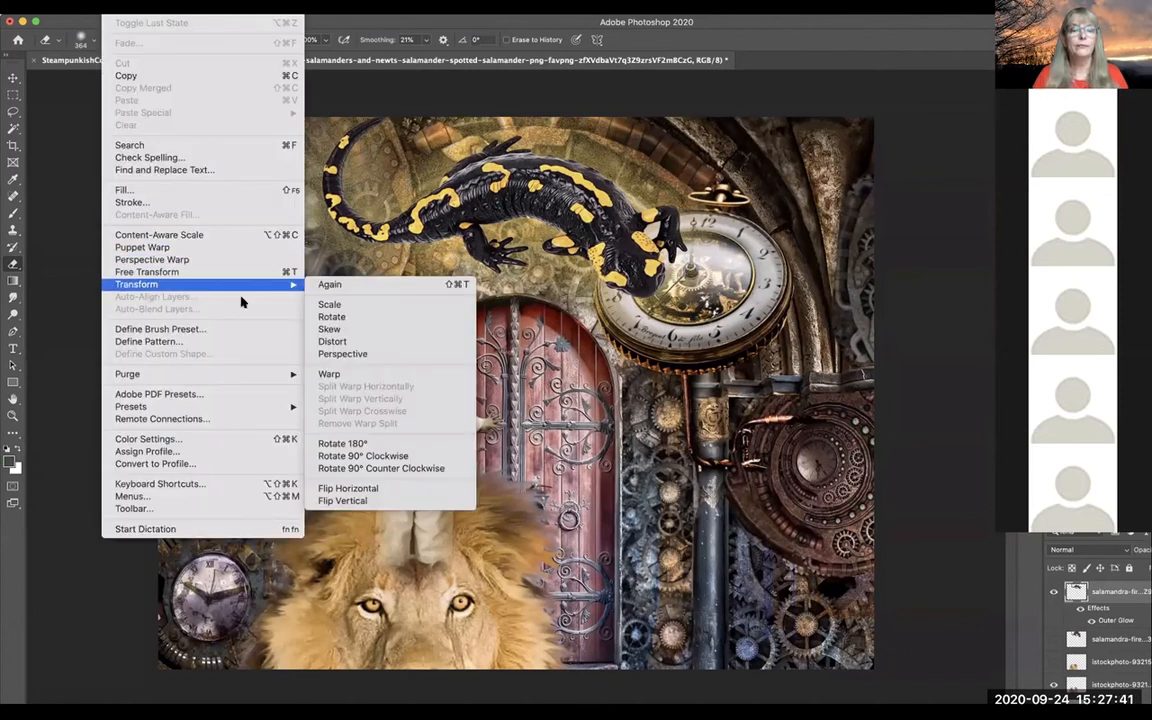
pyautogui.moveTo(272, 286)
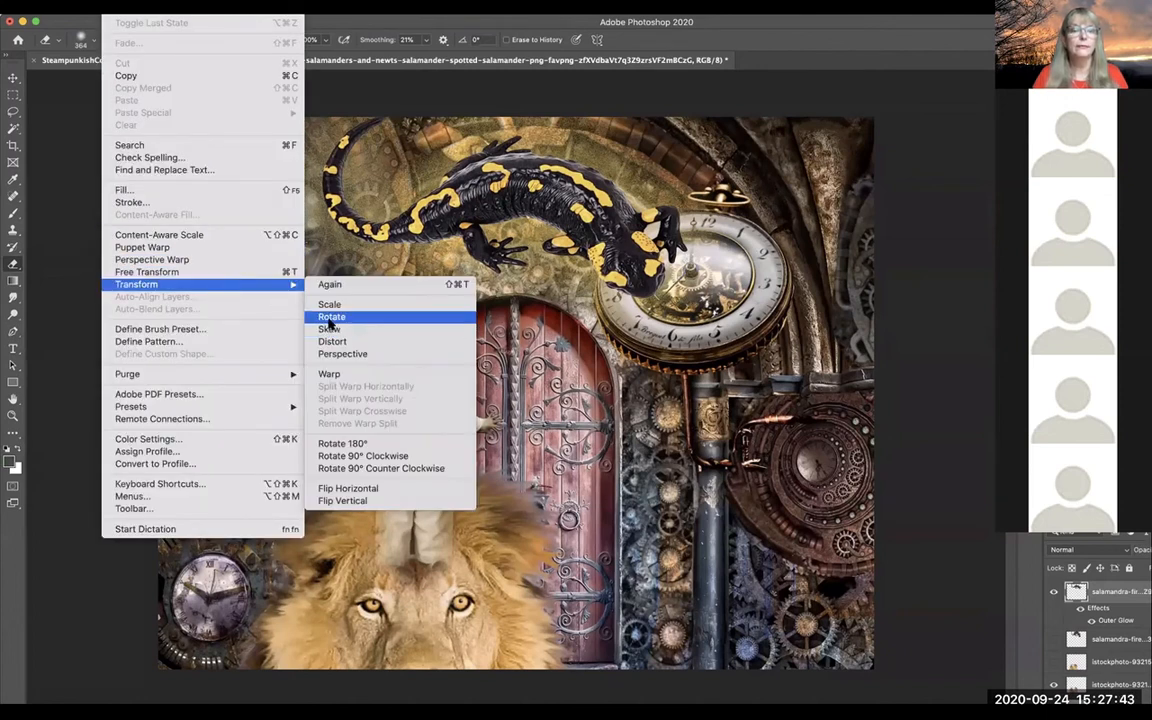
pyautogui.click(329, 375)
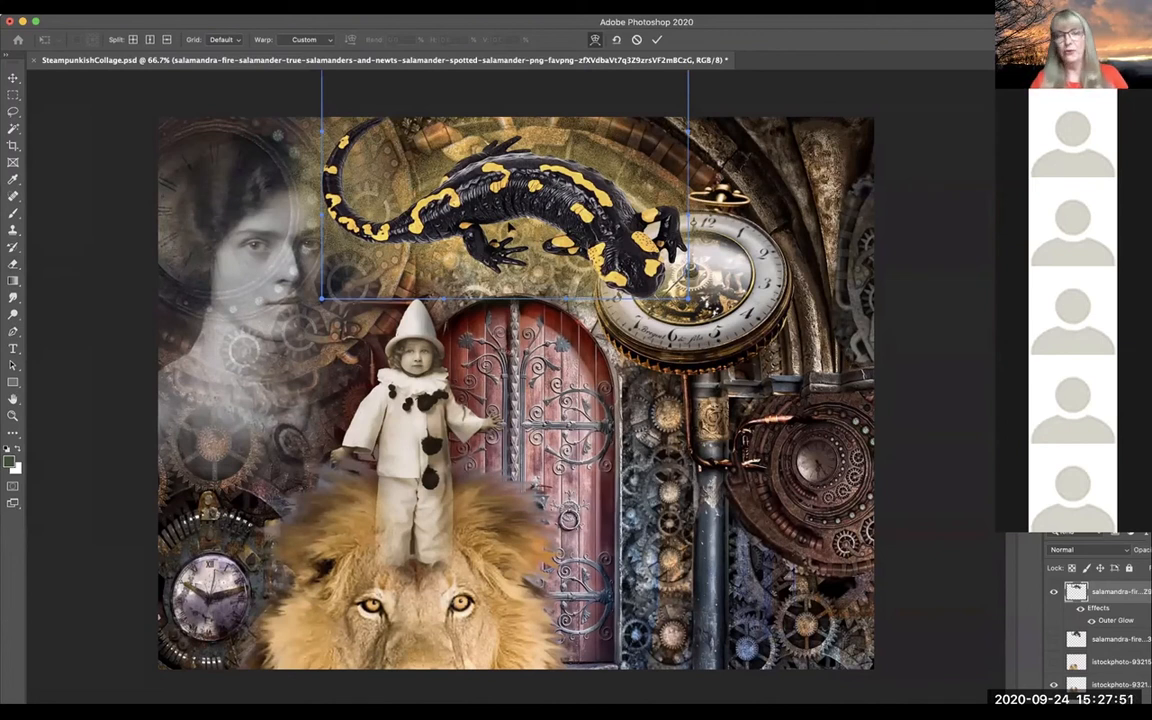
pyautogui.moveTo(464, 212)
pyautogui.mouseDown()
pyautogui.moveTo(462, 200)
pyautogui.moveTo(445, 226)
pyautogui.moveTo(490, 210)
pyautogui.moveTo(495, 181)
pyautogui.moveTo(482, 211)
pyautogui.moveTo(468, 200)
pyautogui.moveTo(497, 219)
pyautogui.moveTo(466, 215)
pyautogui.mouseUp()
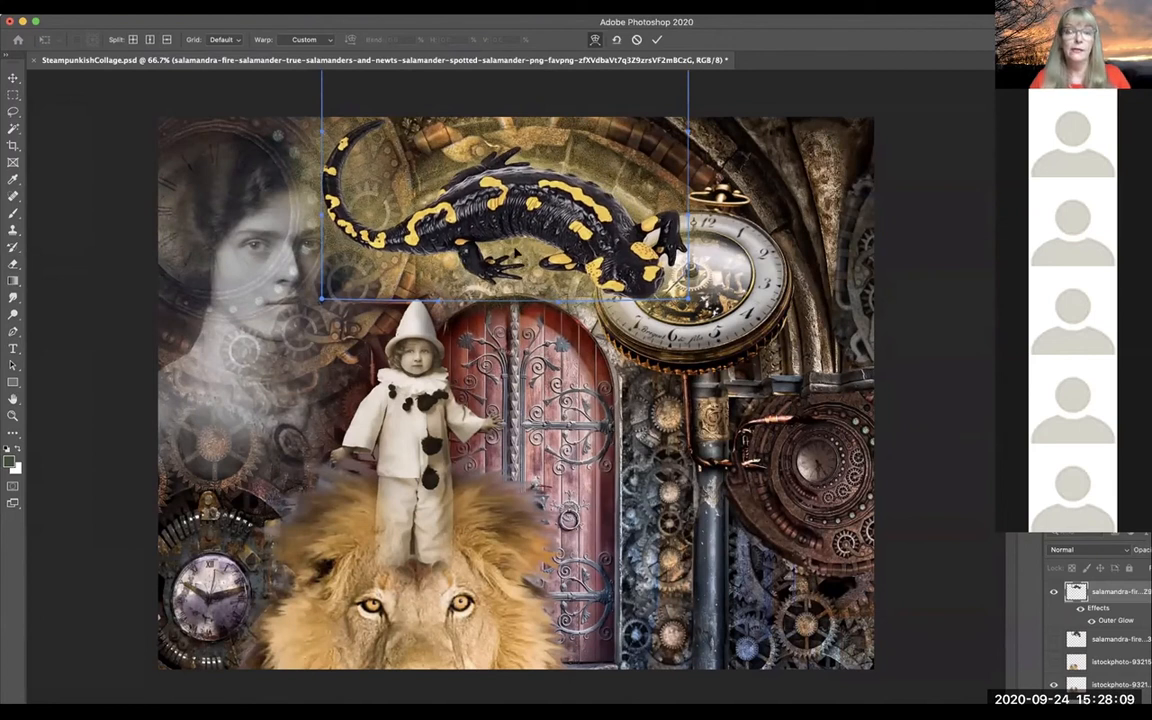
pyautogui.moveTo(460, 222); pyautogui.dragTo(430, 218)
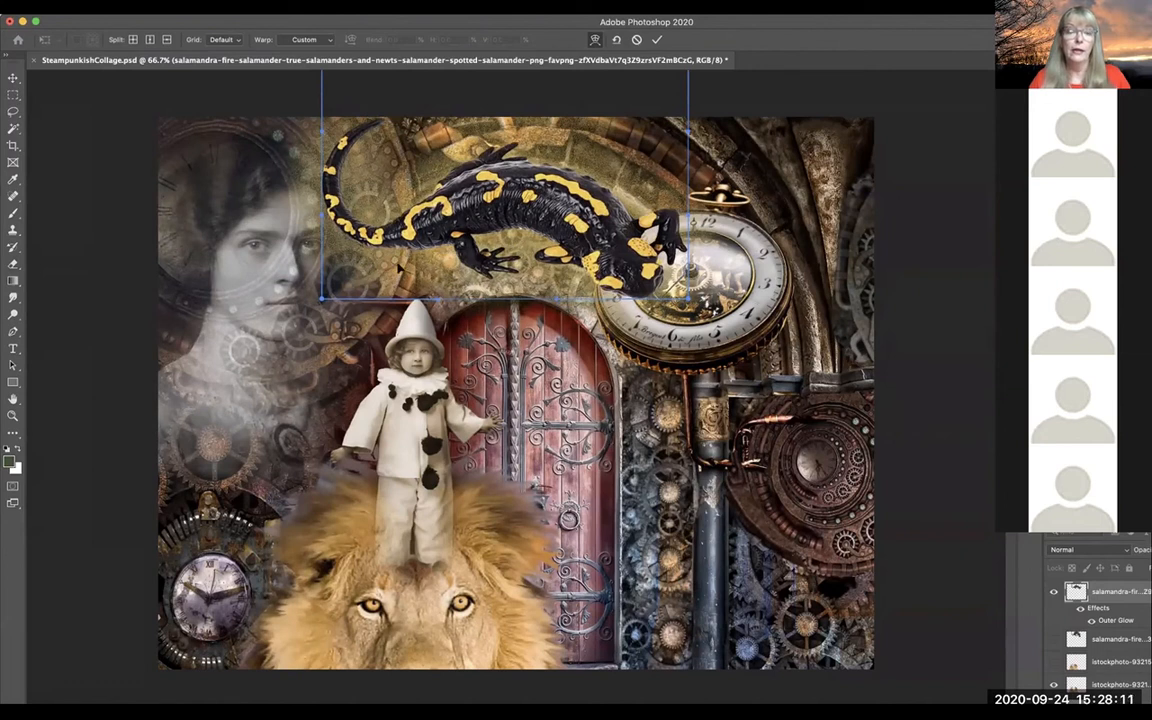
pyautogui.moveTo(399, 268); pyautogui.dragTo(388, 278)
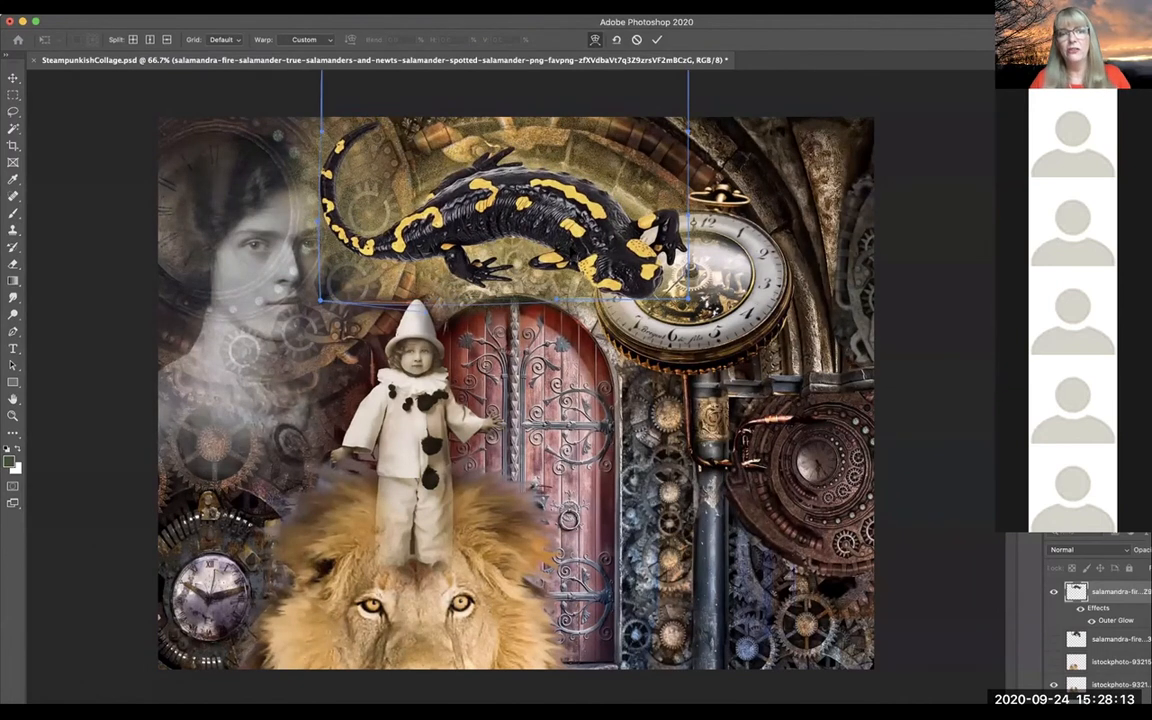
pyautogui.moveTo(504, 238); pyautogui.dragTo(519, 233)
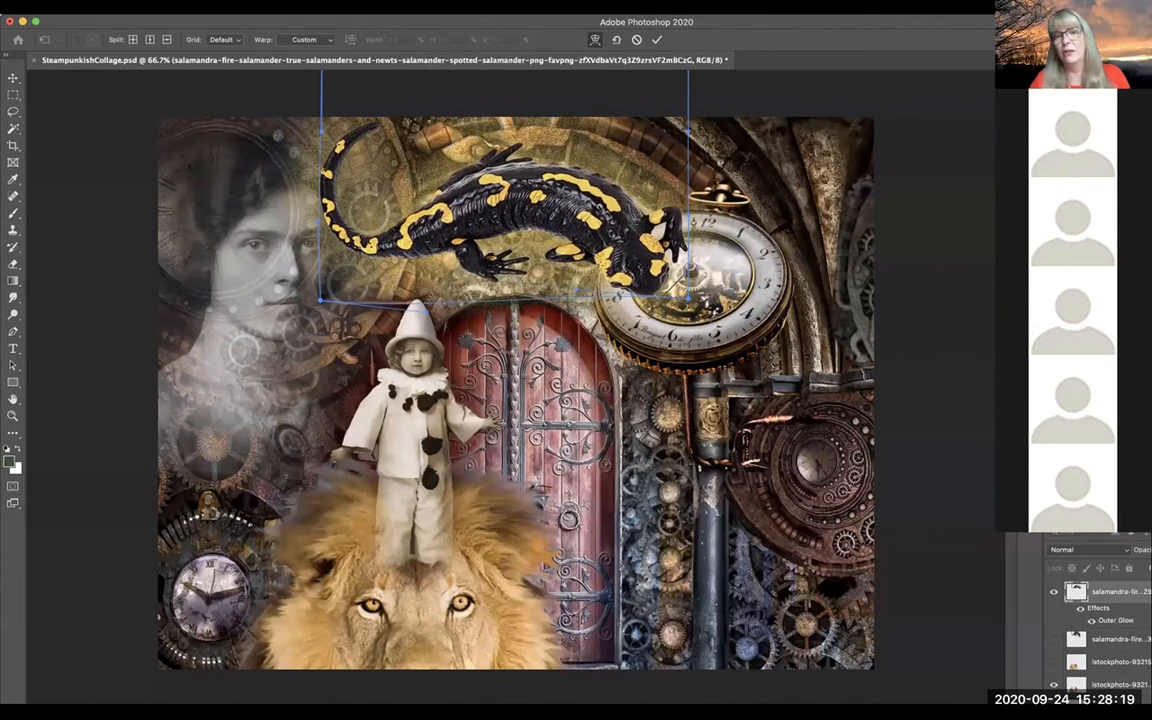
pyautogui.moveTo(602, 256); pyautogui.dragTo(609, 248)
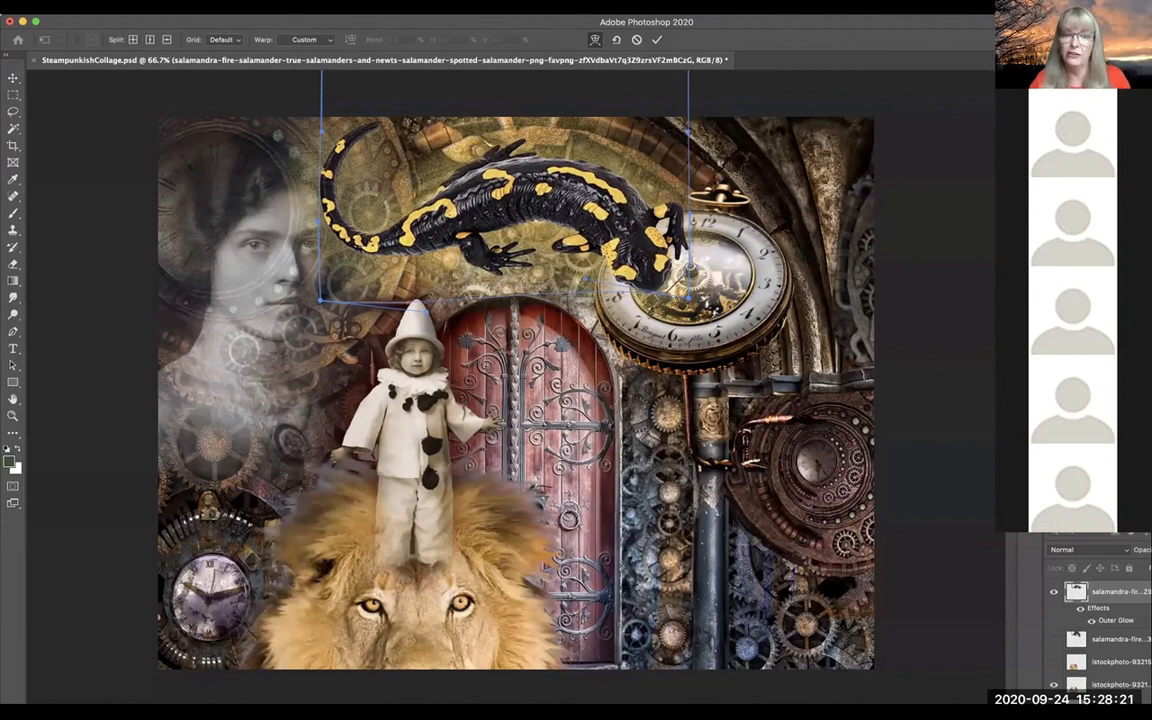
pyautogui.moveTo(530, 216); pyautogui.dragTo(558, 224)
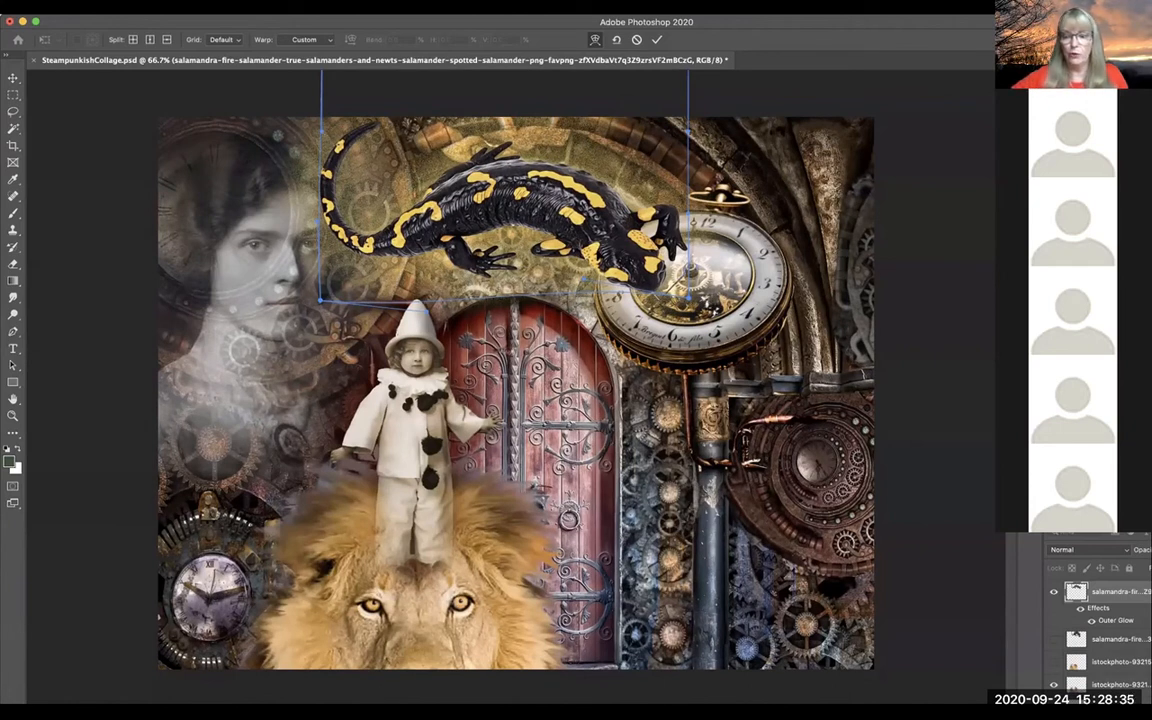
pyautogui.press('Return')
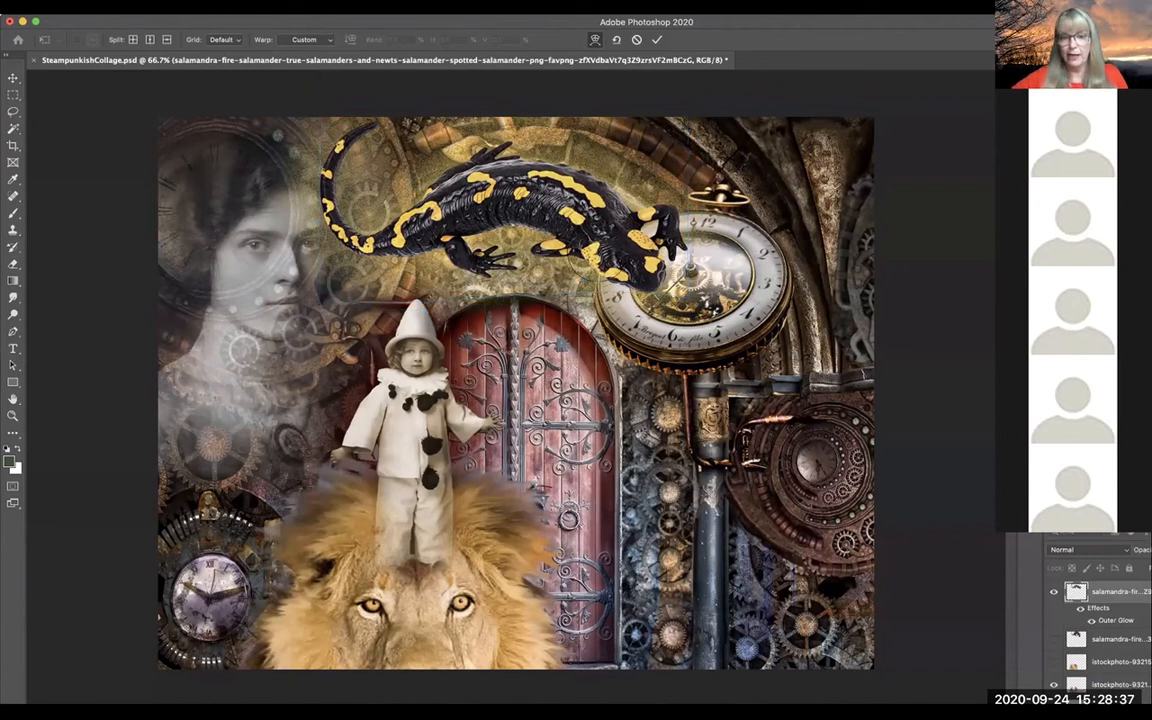
pyautogui.press('e')
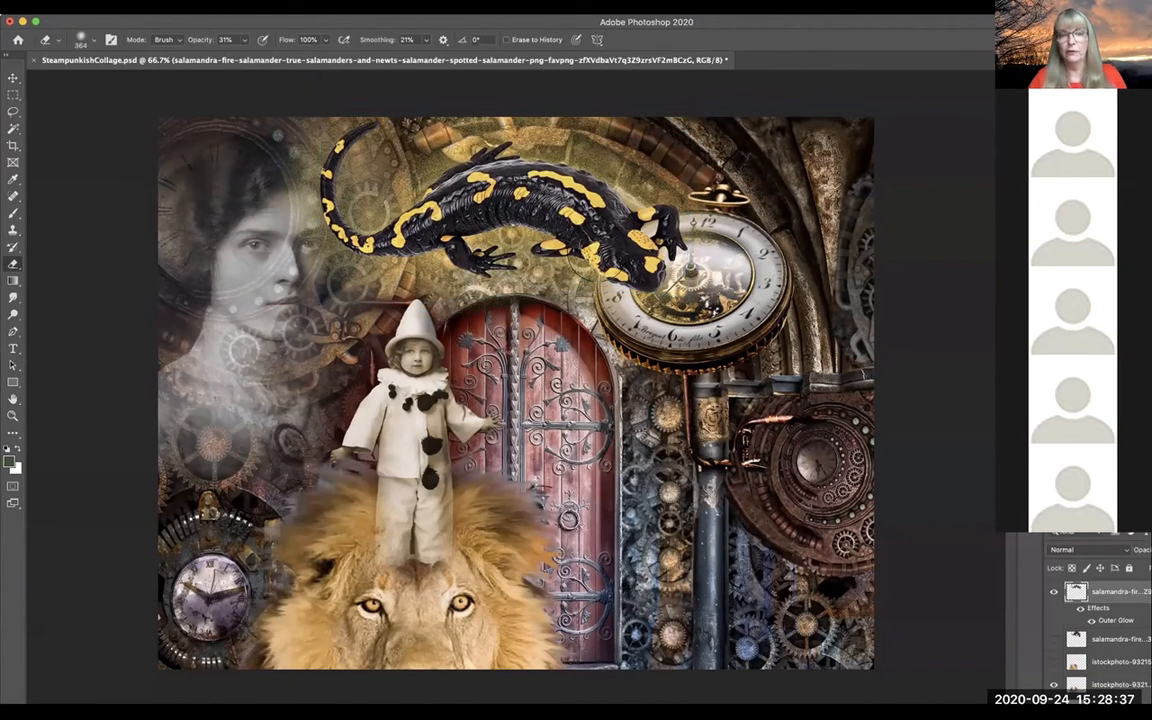
# Hide the salamander layer's effects, open its Outer Glow settings and keep the existing yellow glow colour.
pyautogui.click(1080, 609)
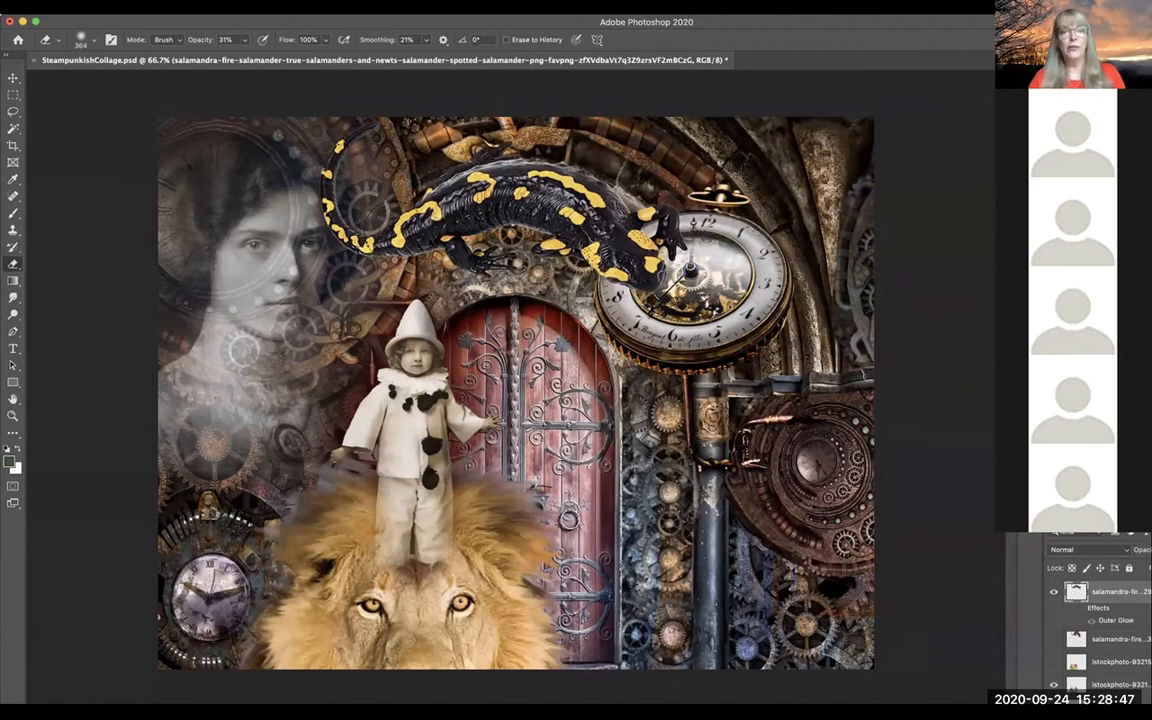
pyautogui.doubleClick(1074, 612)
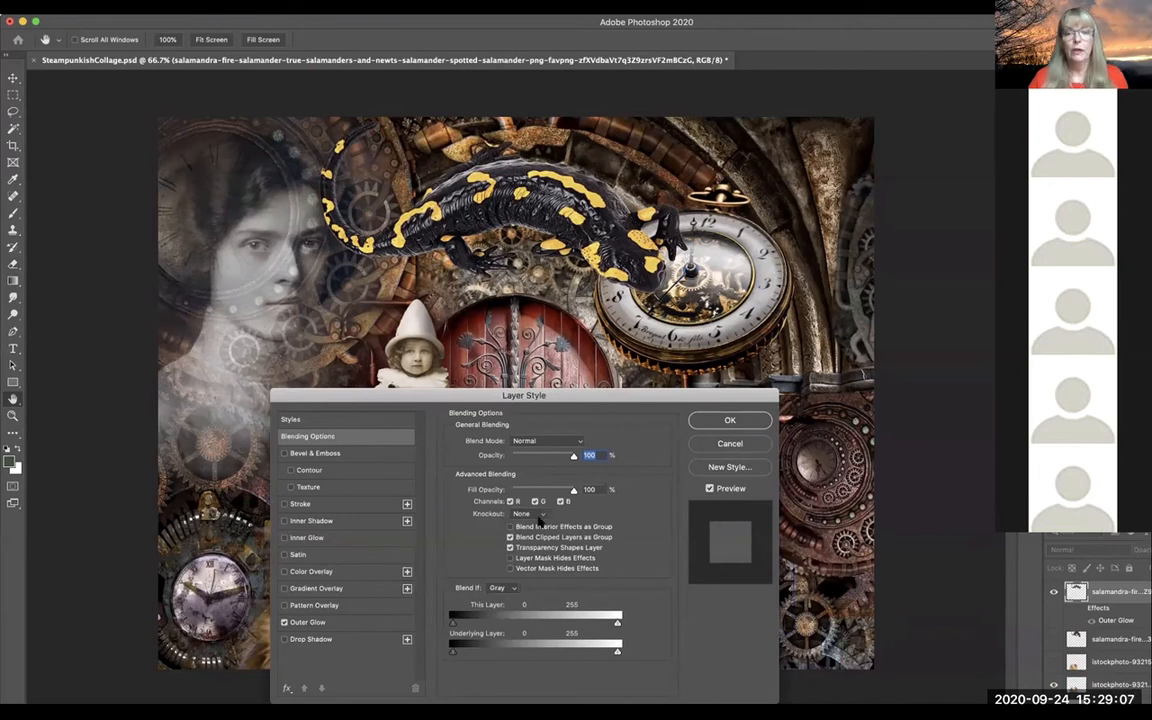
pyautogui.click(304, 622)
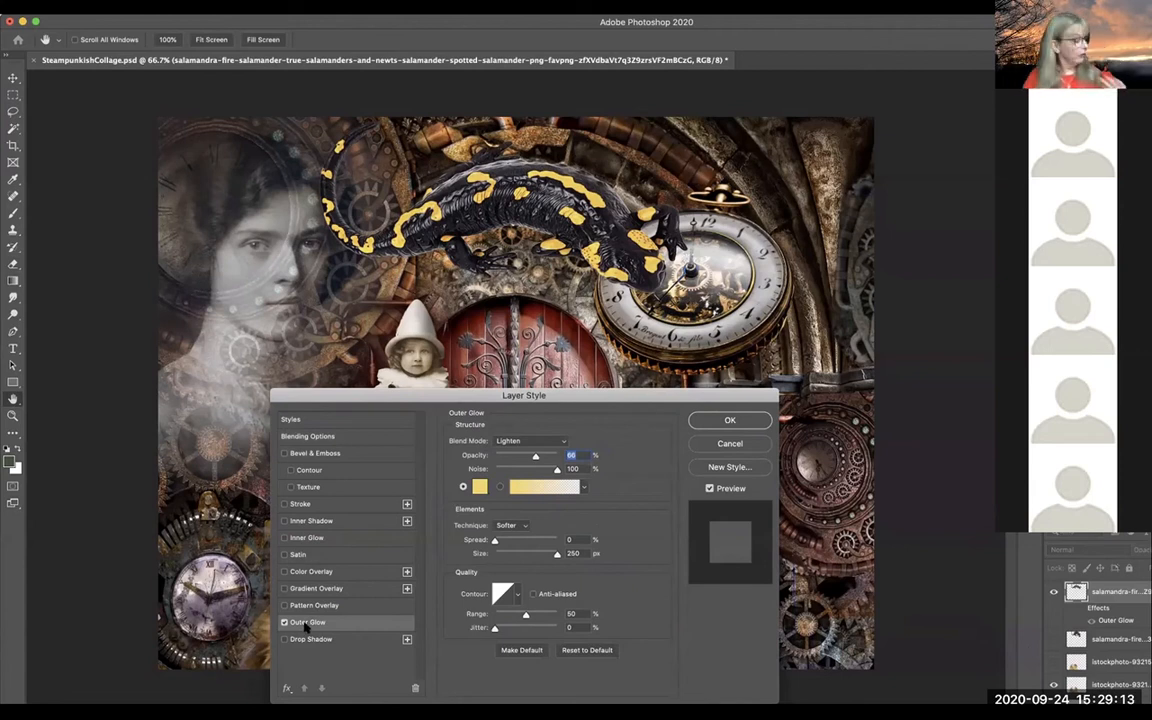
pyautogui.click(480, 487)
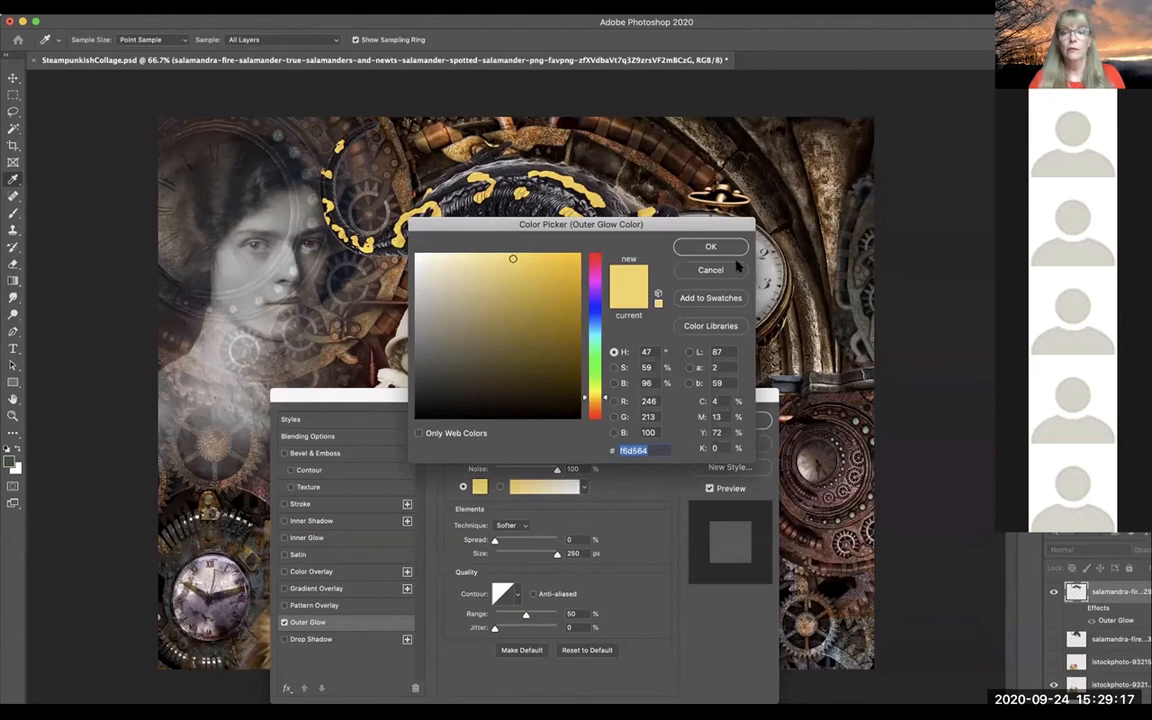
pyautogui.click(732, 252)
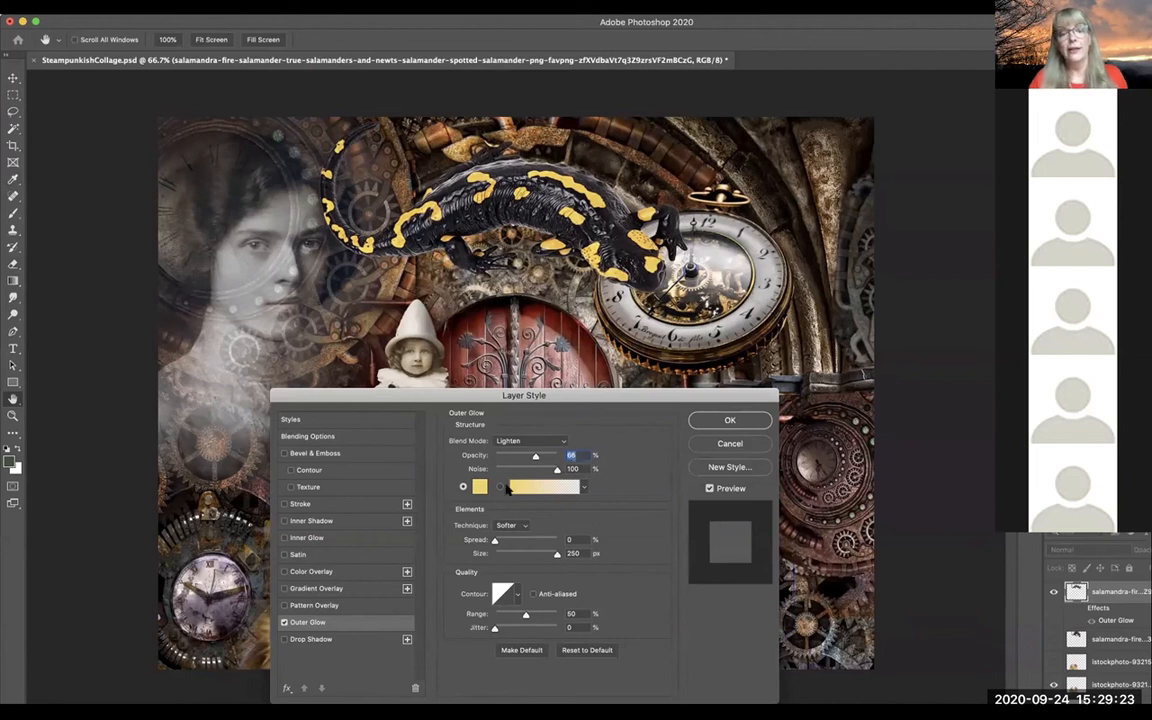
# Set the salamander's Outer Glow to the Dissolve blend mode with a 17% spread and apply the settings.
pyautogui.click(558, 443)
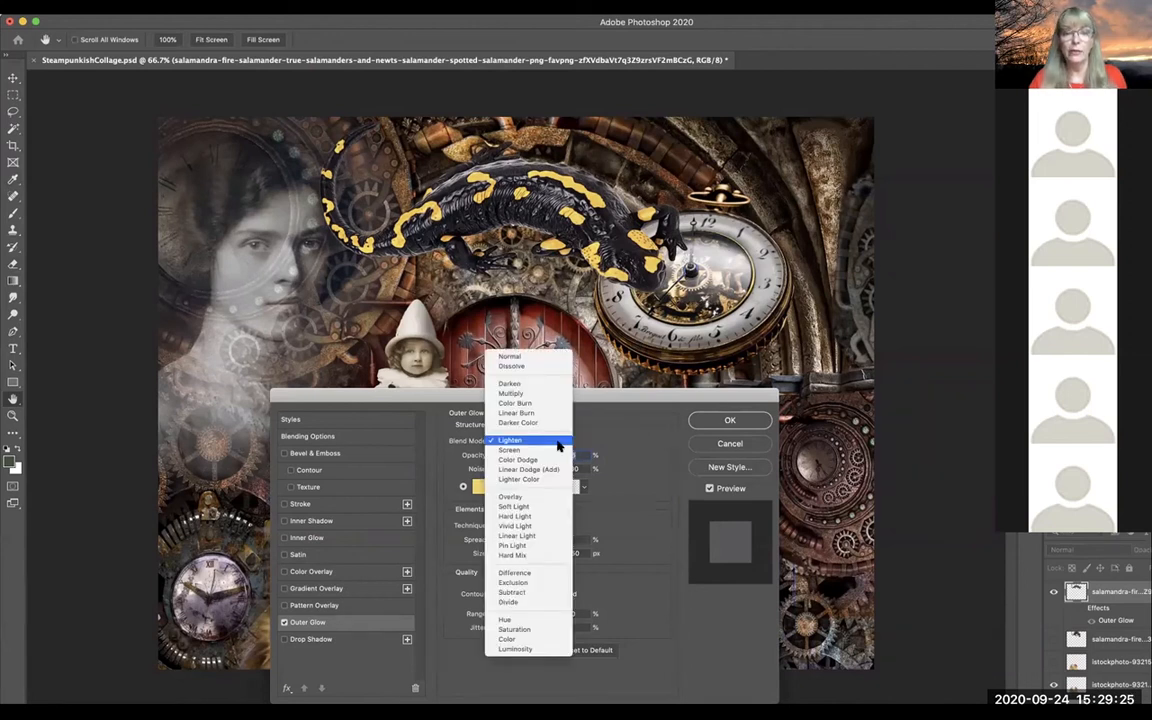
pyautogui.click(543, 366)
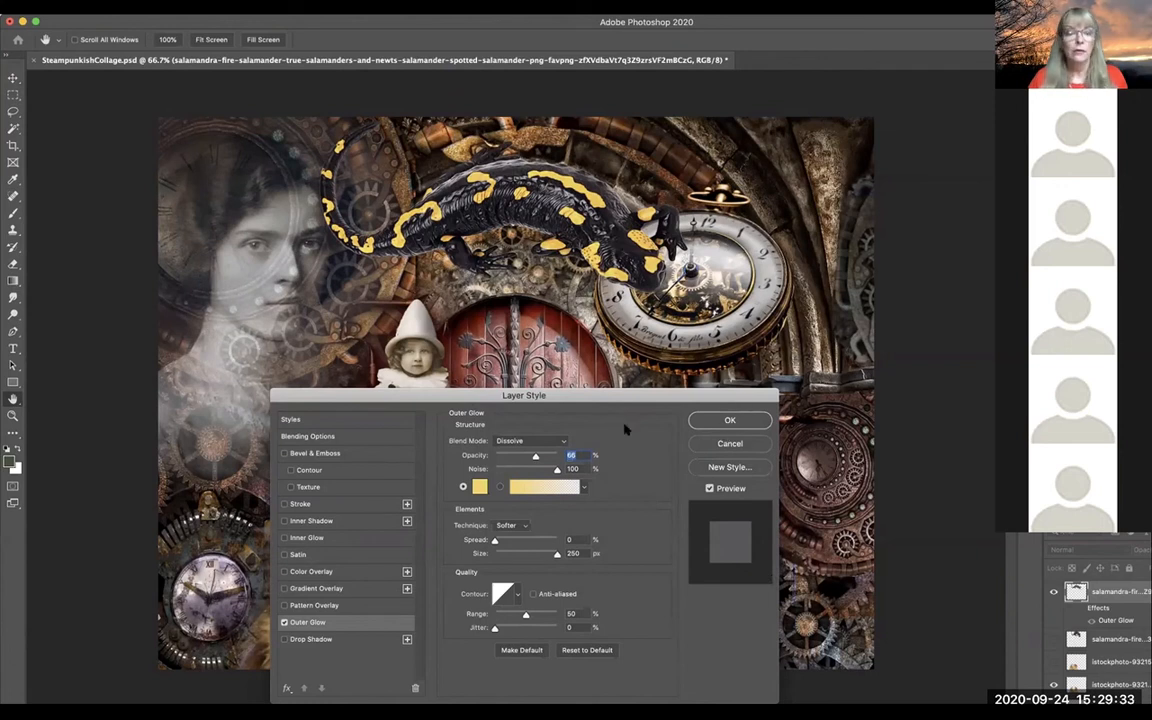
pyautogui.moveTo(495, 541); pyautogui.dragTo(506, 541)
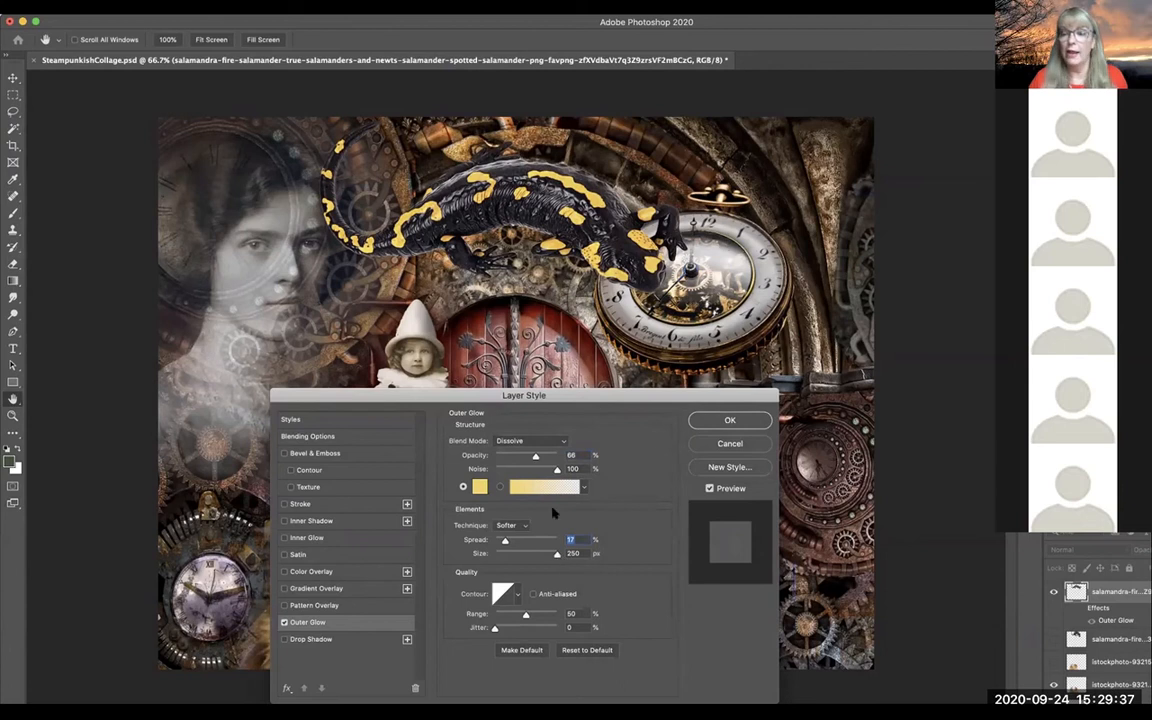
pyautogui.click(716, 422)
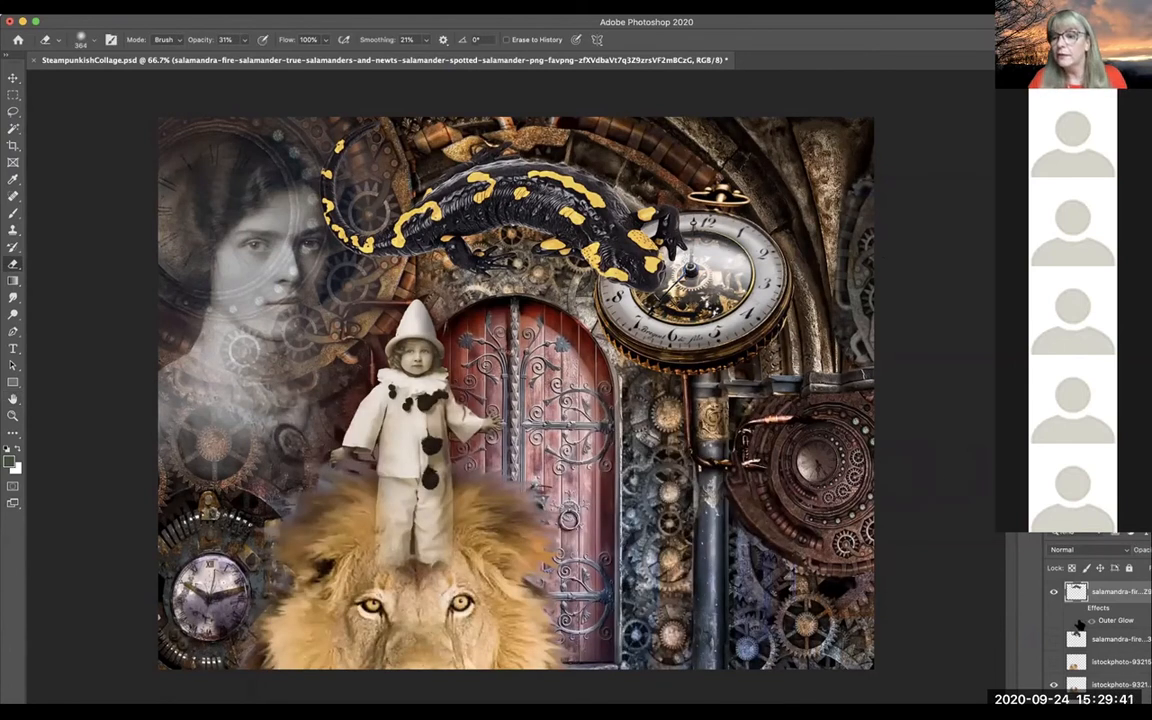
# Save the salamander's glow as a new layer style named Style 1, including layer effects and adding it to the current library.
pyautogui.doubleClick(1101, 620)
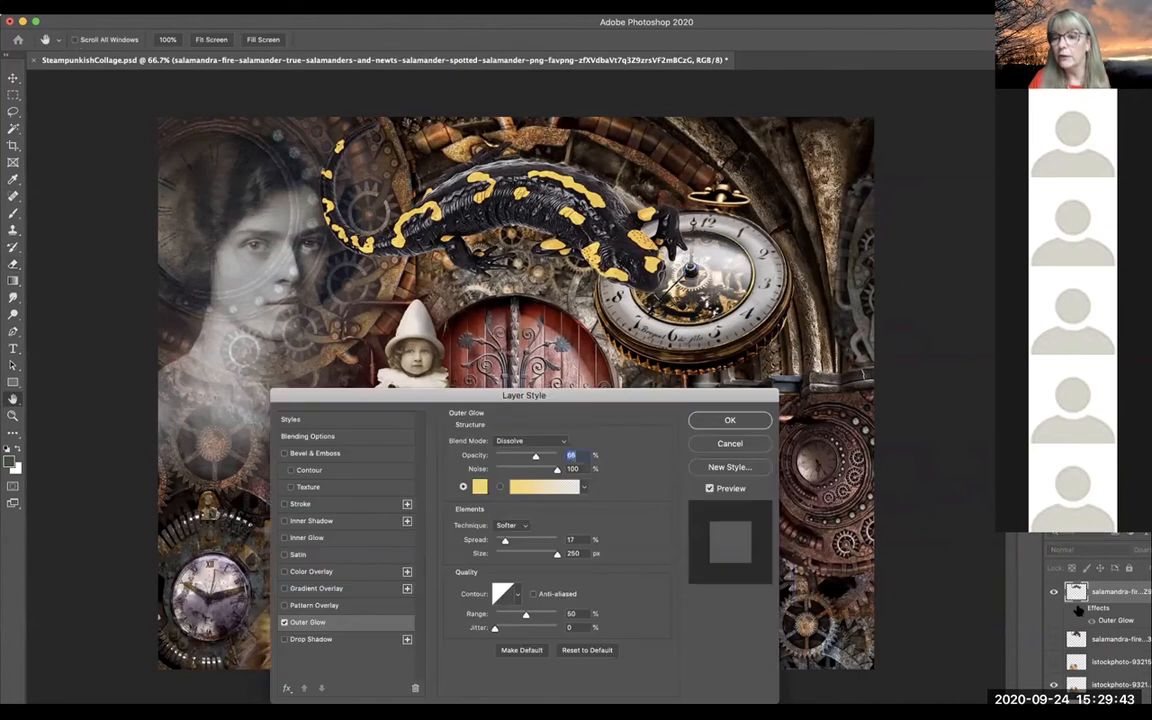
pyautogui.moveTo(601, 398); pyautogui.dragTo(592, 306)
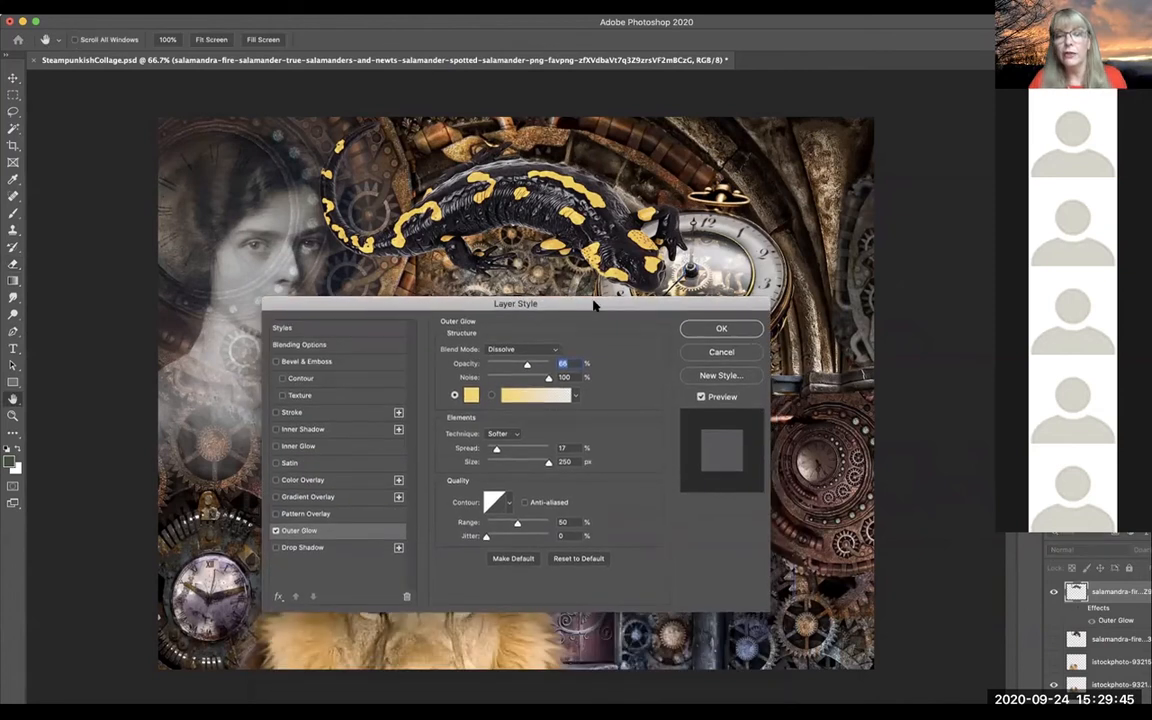
pyautogui.click(712, 375)
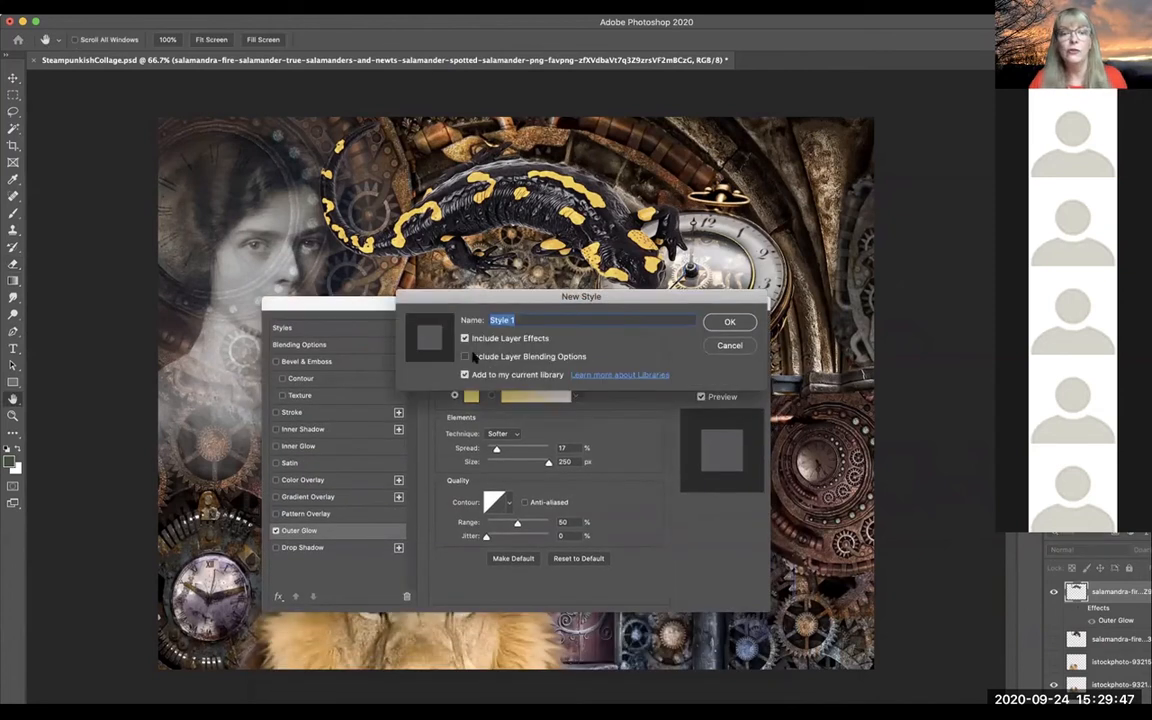
pyautogui.click(744, 324)
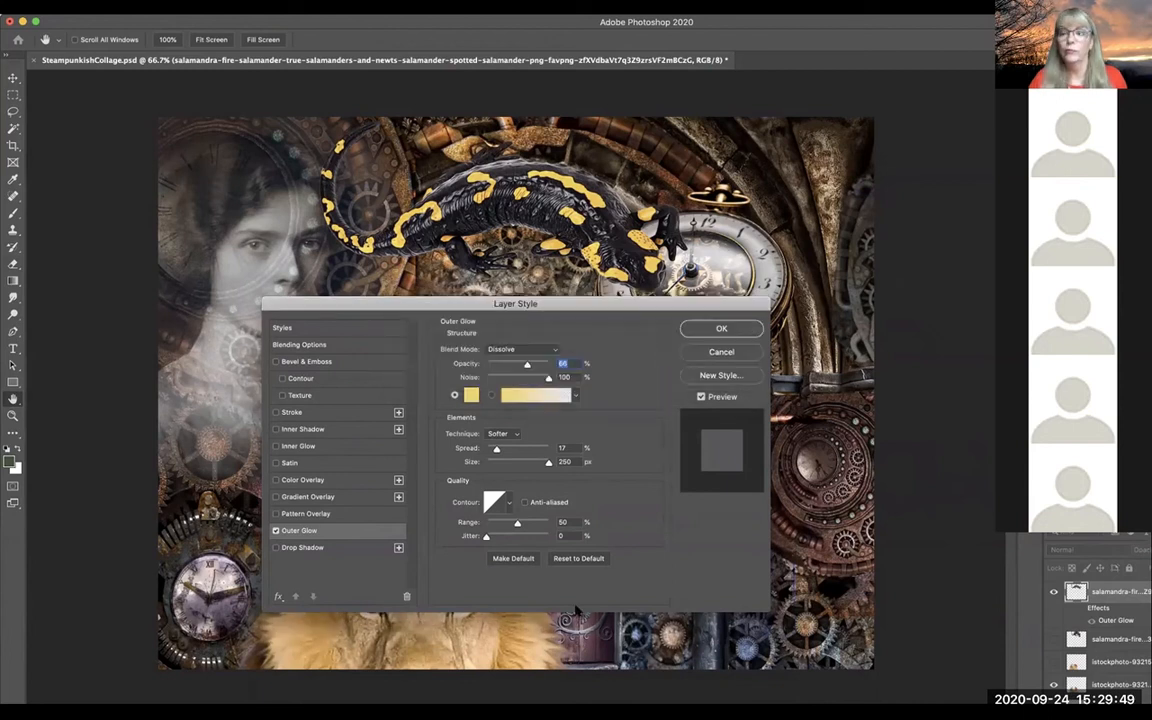
# Check the Outer Glow colour again and accept the layer style without changing it.
pyautogui.click(471, 394)
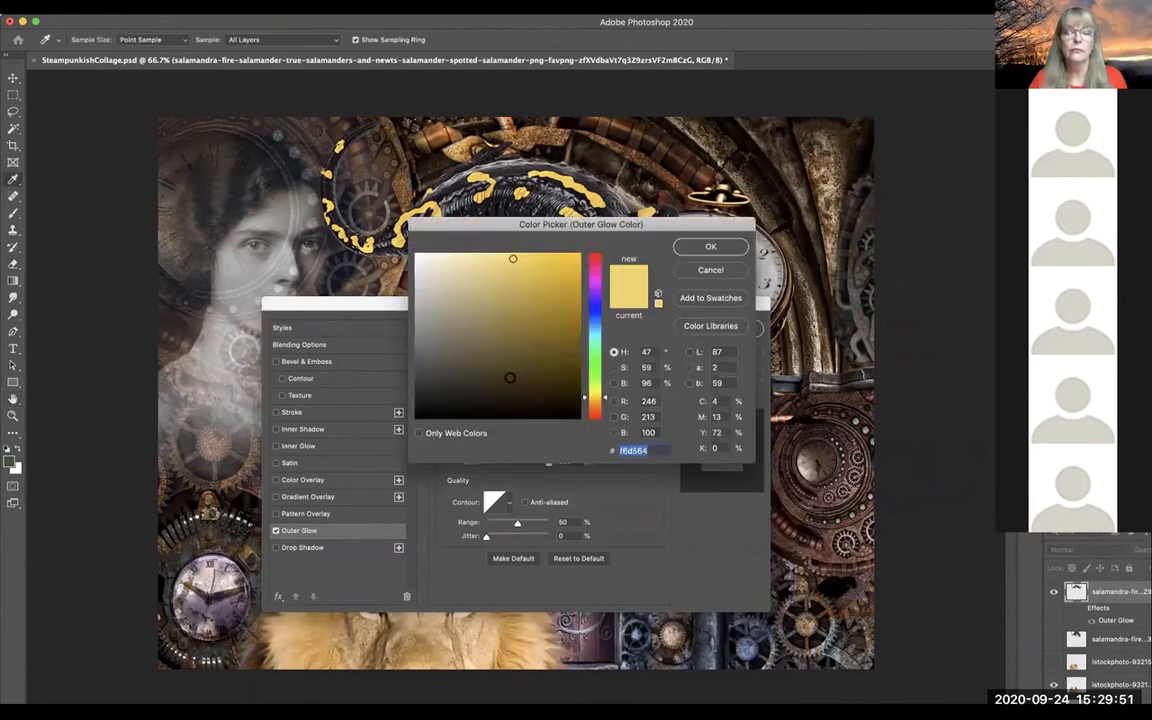
pyautogui.click(708, 247)
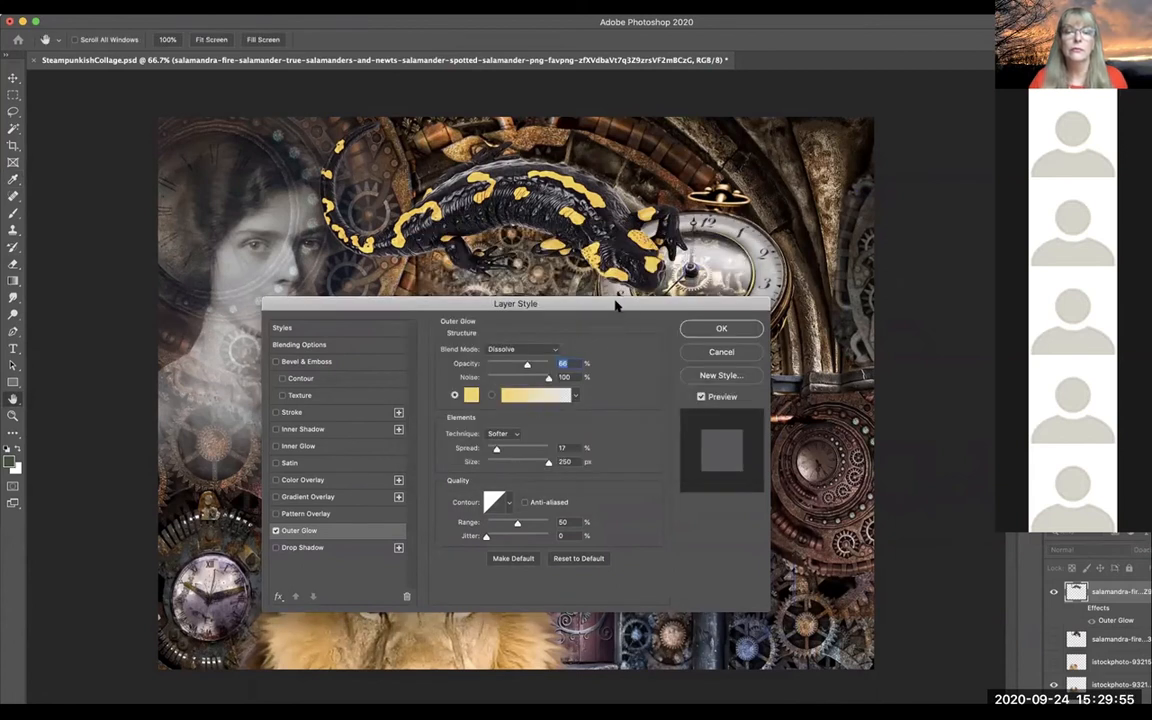
pyautogui.moveTo(617, 302); pyautogui.dragTo(665, 302)
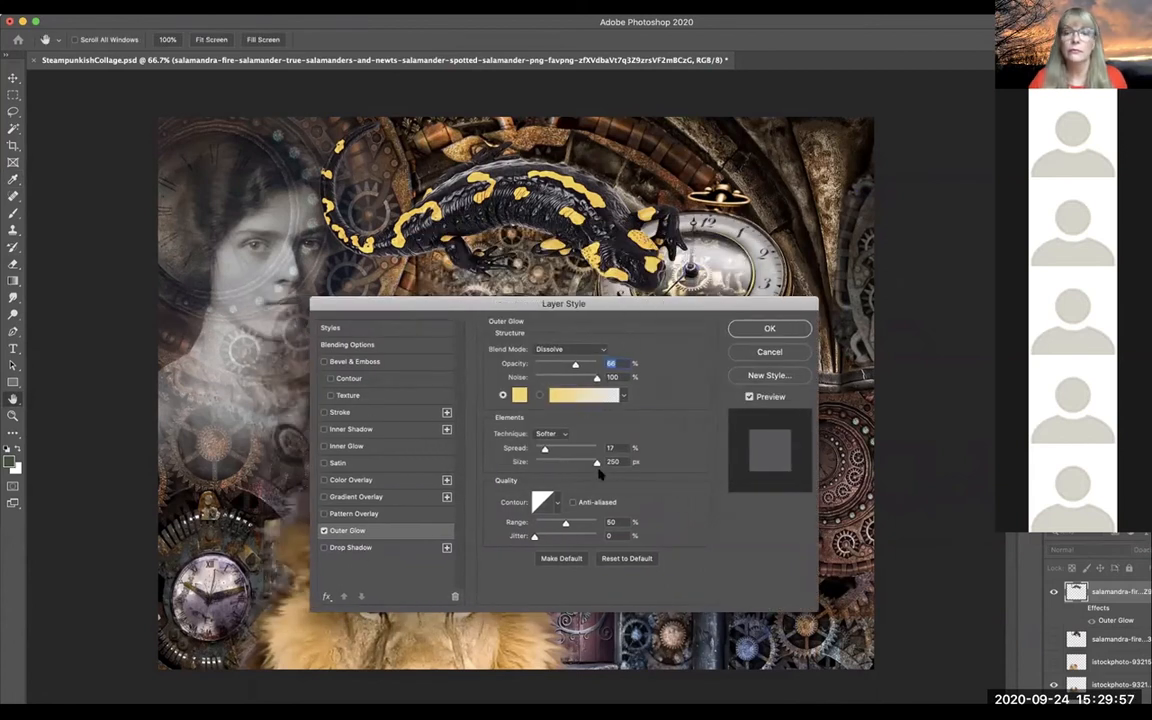
pyautogui.click(765, 330)
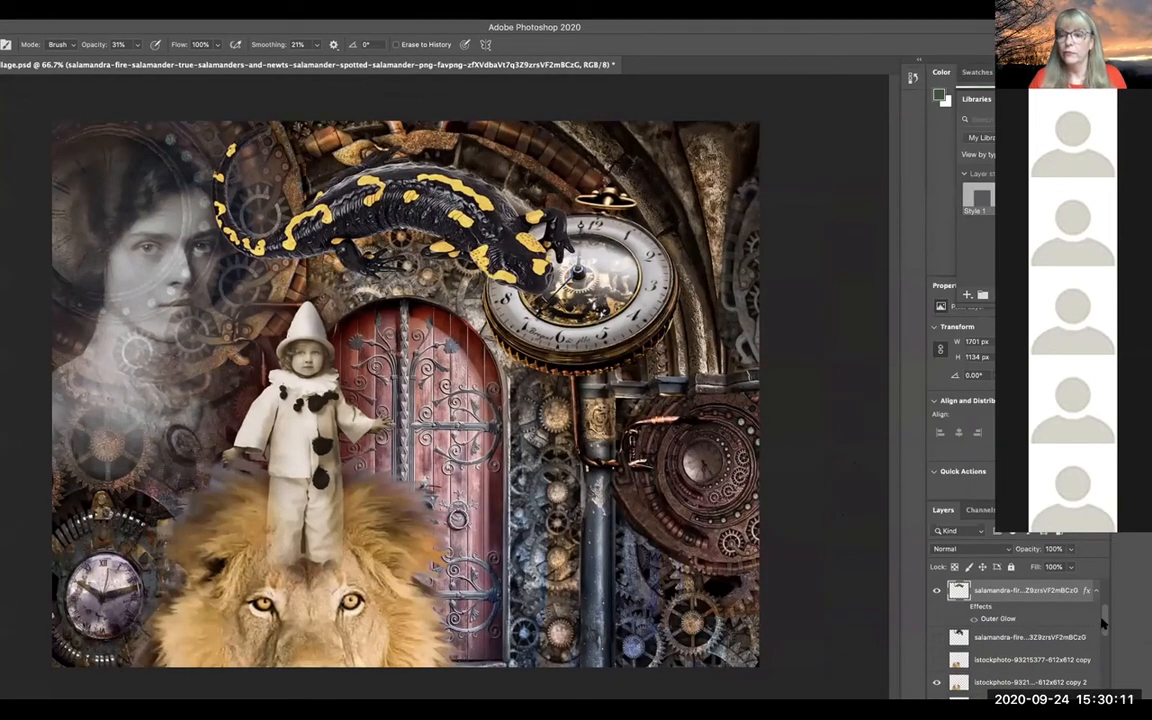
# Hide the existing glowing salamander layer and place the salamandra-fire JPEG from the Demo folder into the collage again.
pyautogui.scroll(1, 1103, 620)
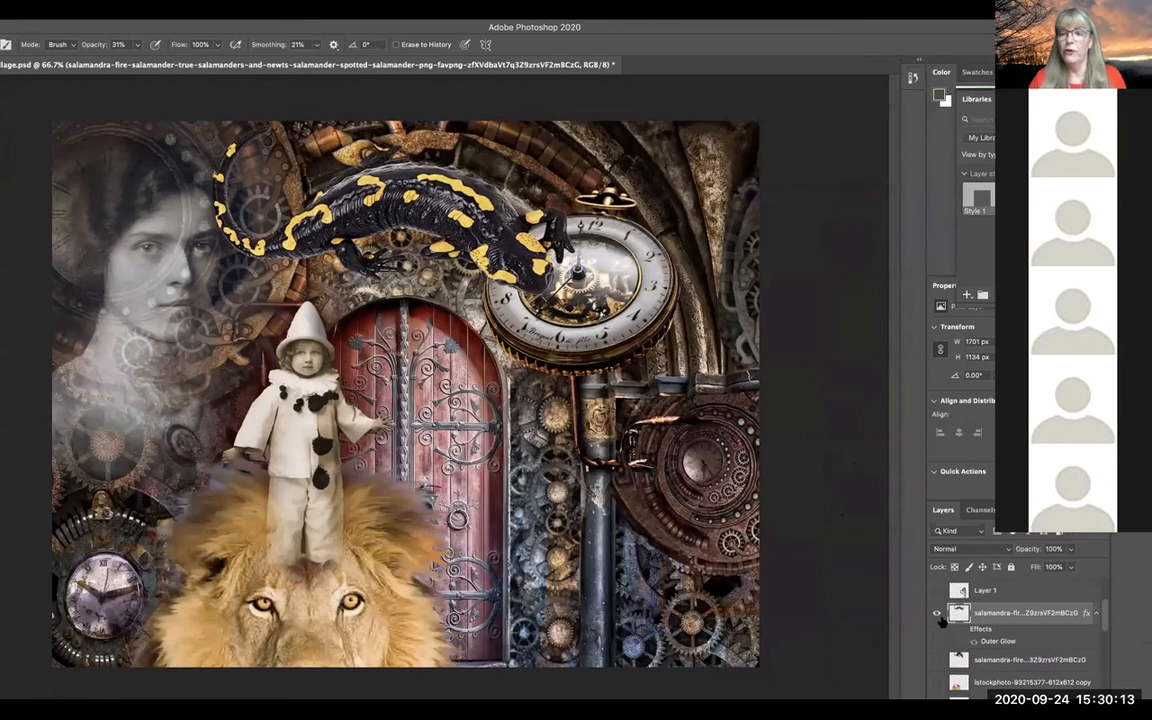
pyautogui.click(936, 612)
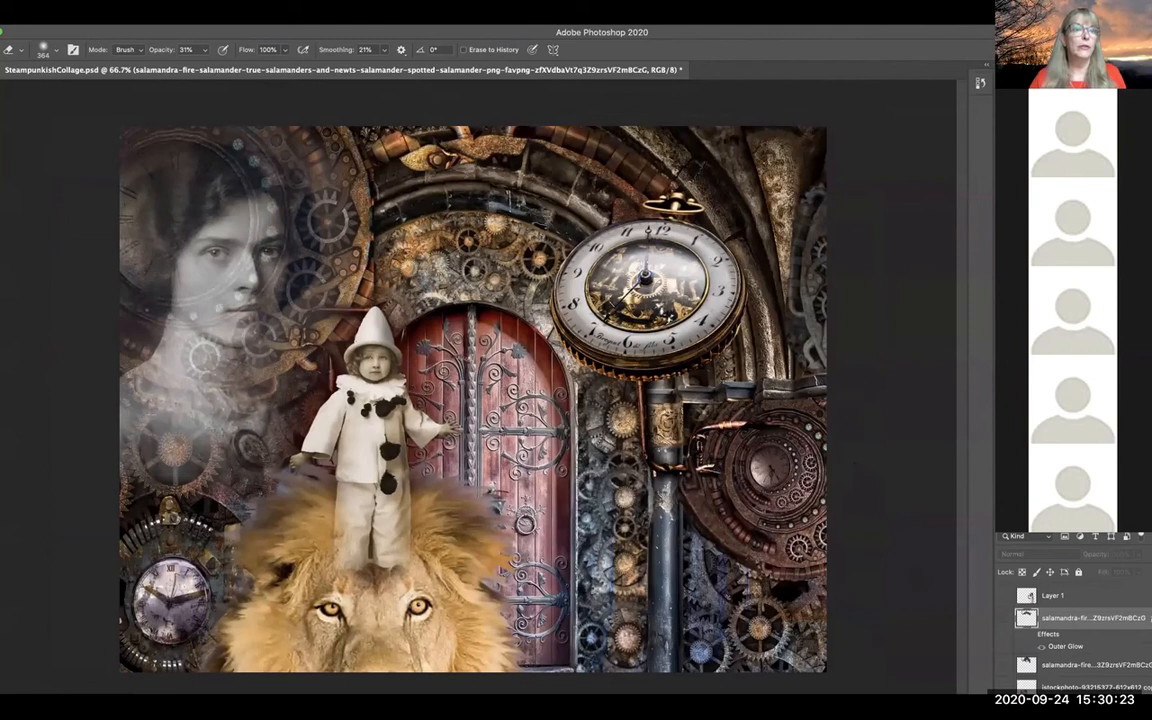
pyautogui.click(90, 12)
pyautogui.click(125, 227)
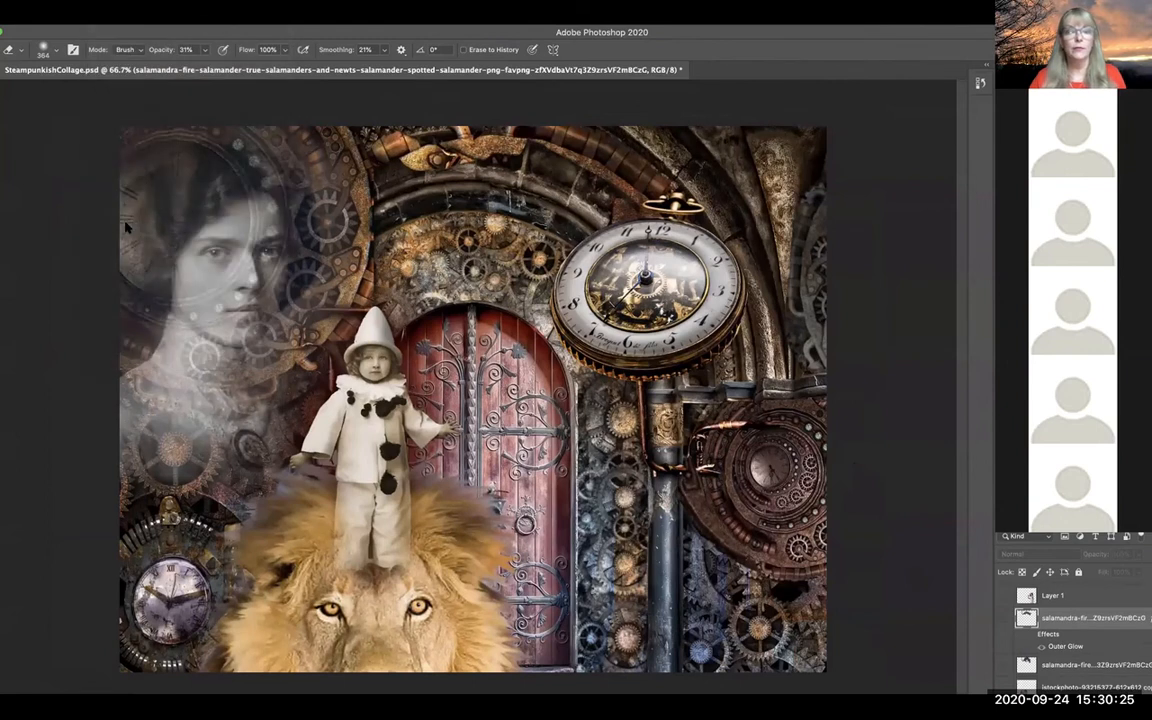
pyautogui.click(558, 230)
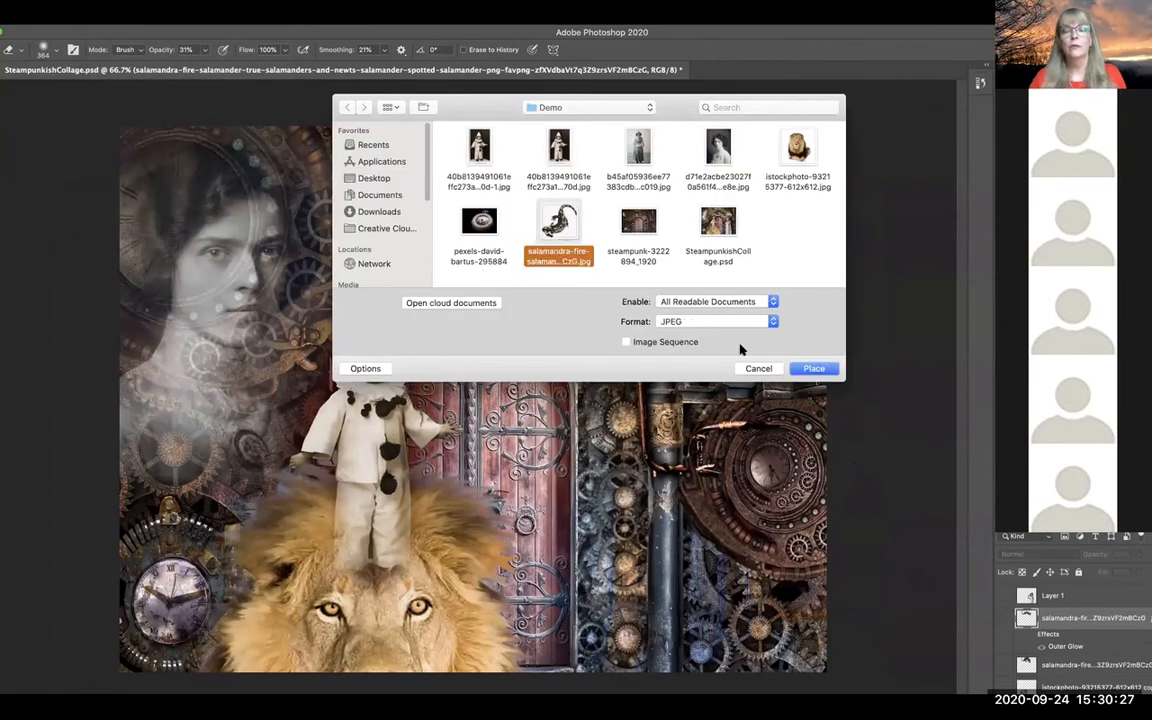
pyautogui.click(814, 368)
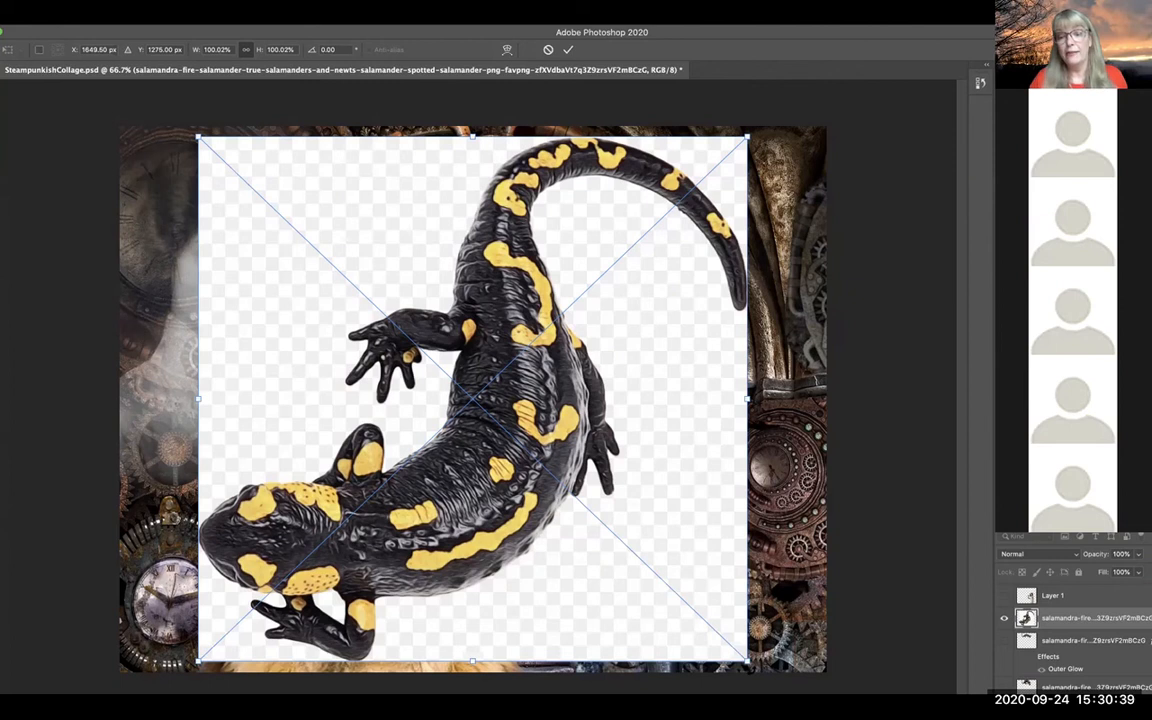
# Rotate the placed salamander to -127.14°, scale it to 58.23%, position it above the red door and commit the transform.
pyautogui.moveTo(770, 670); pyautogui.dragTo(784, 656)
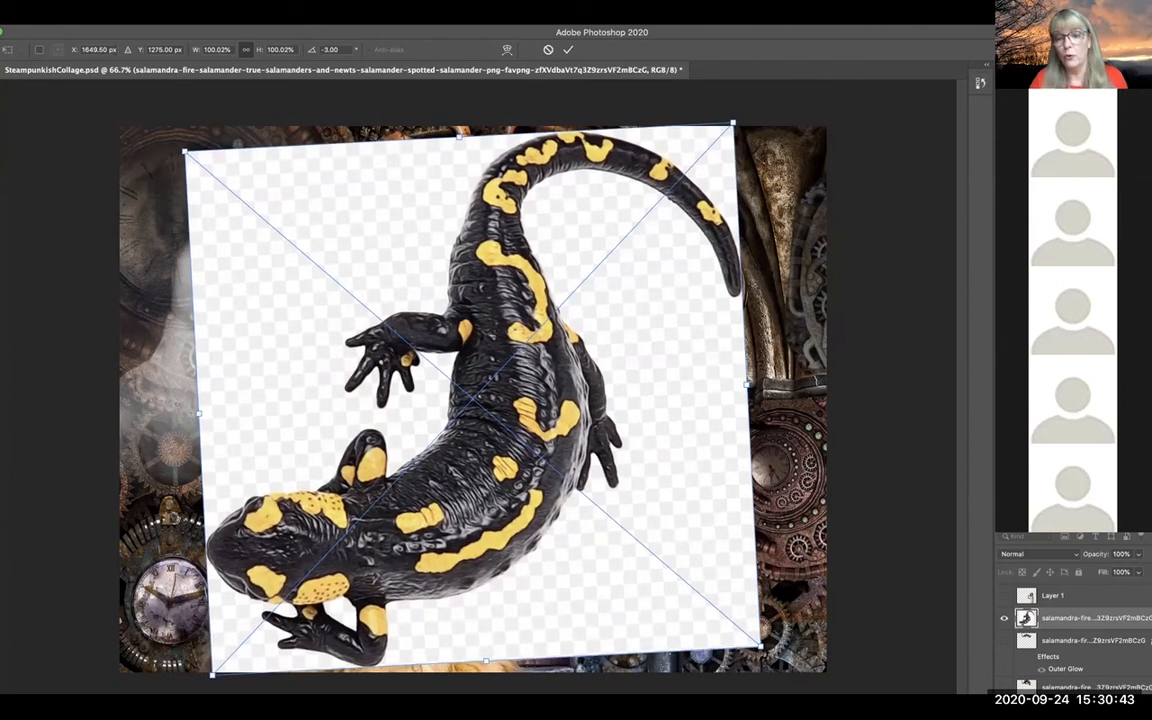
pyautogui.moveTo(690, 588); pyautogui.dragTo(498, 300)
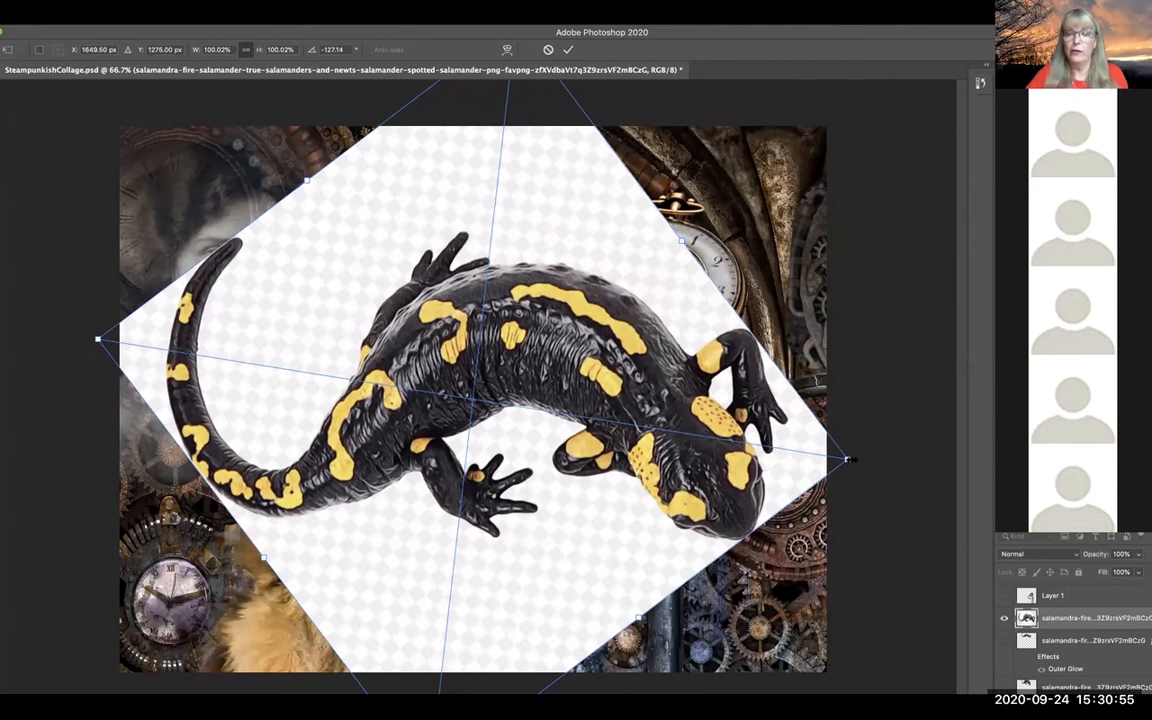
pyautogui.moveTo(848, 459); pyautogui.dragTo(713, 437)
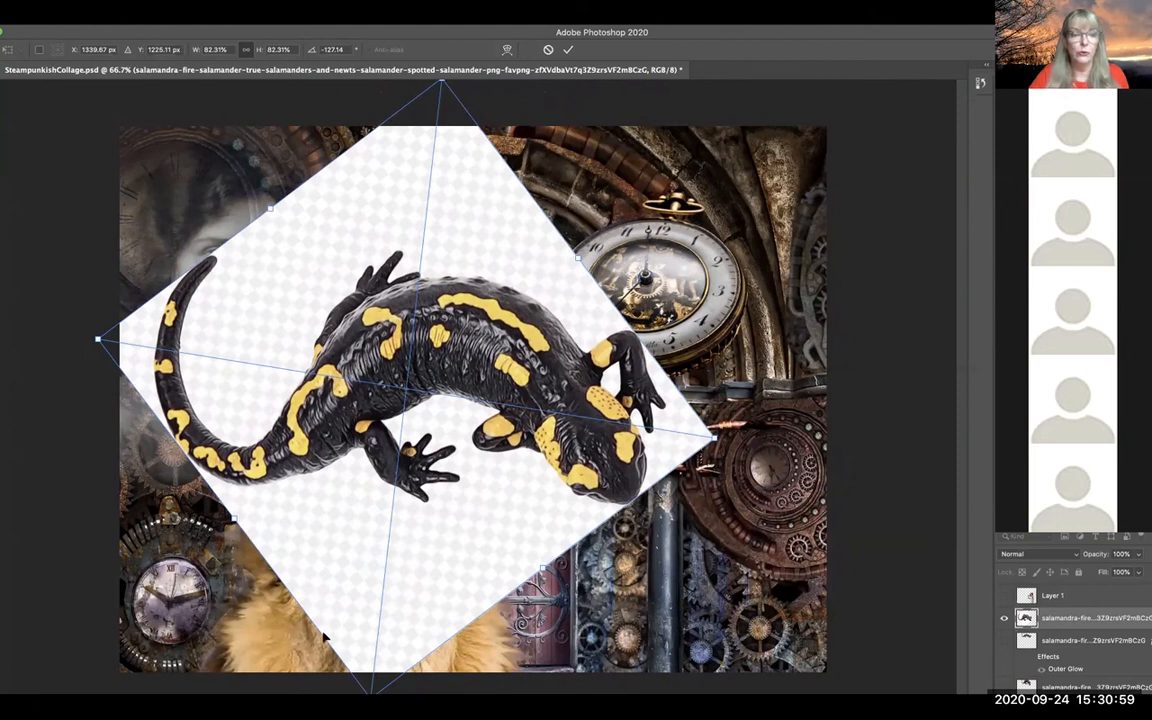
pyautogui.moveTo(97, 339); pyautogui.dragTo(137, 345)
pyautogui.moveTo(459, 101); pyautogui.dragTo(450, 176)
pyautogui.moveTo(461, 383); pyautogui.dragTo(490, 261)
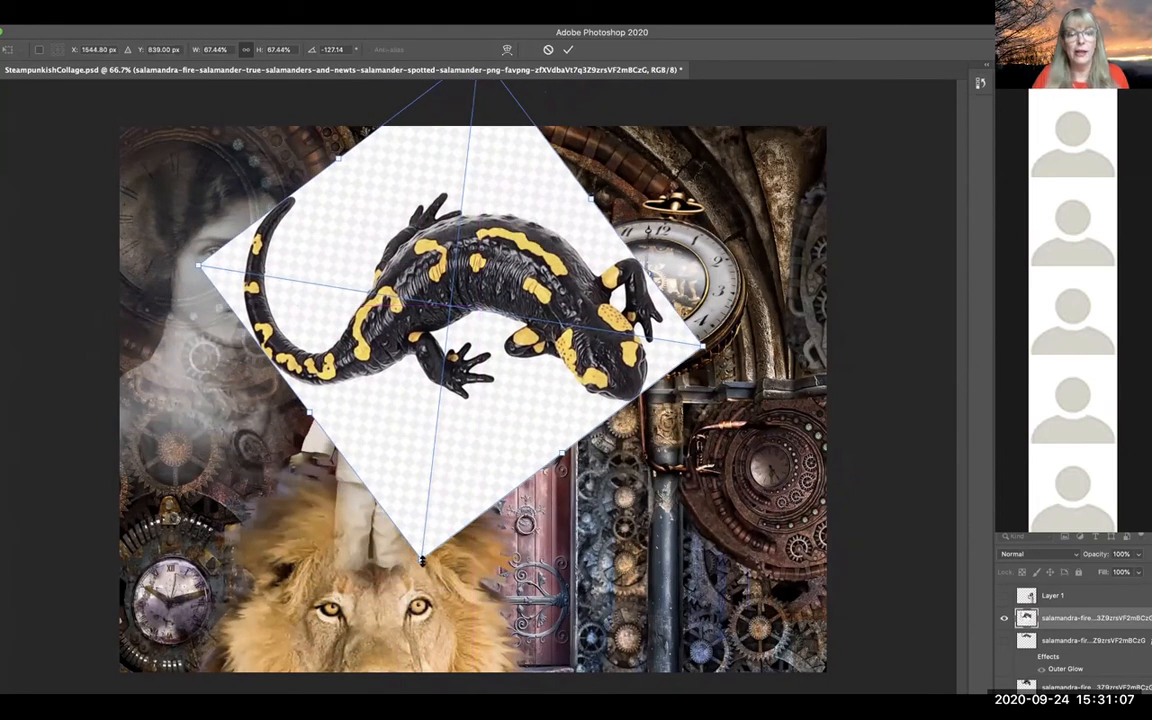
pyautogui.moveTo(423, 553); pyautogui.dragTo(421, 481)
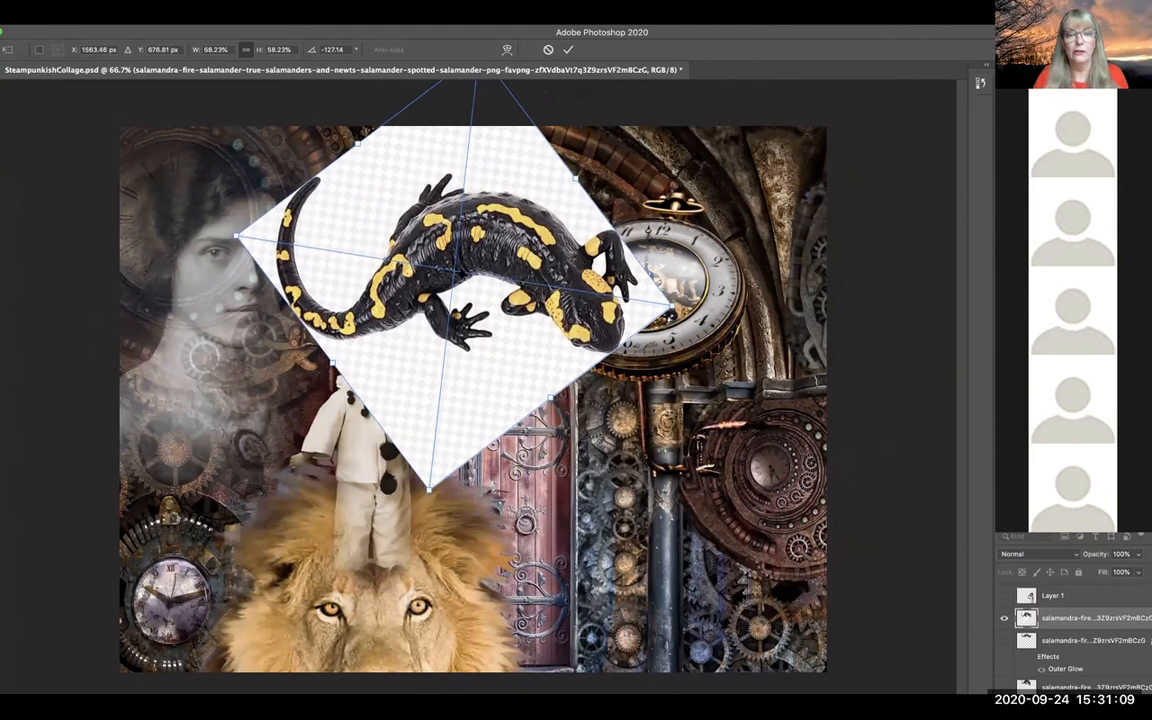
pyautogui.moveTo(460, 229); pyautogui.dragTo(501, 224)
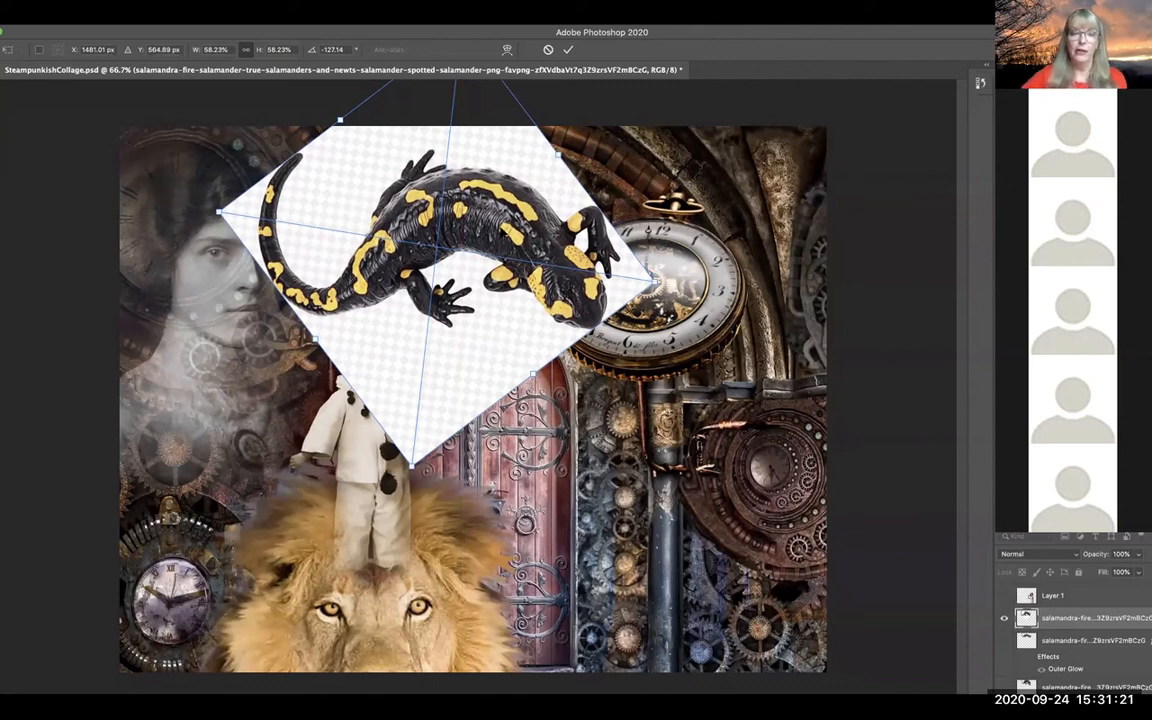
pyautogui.press('Return')
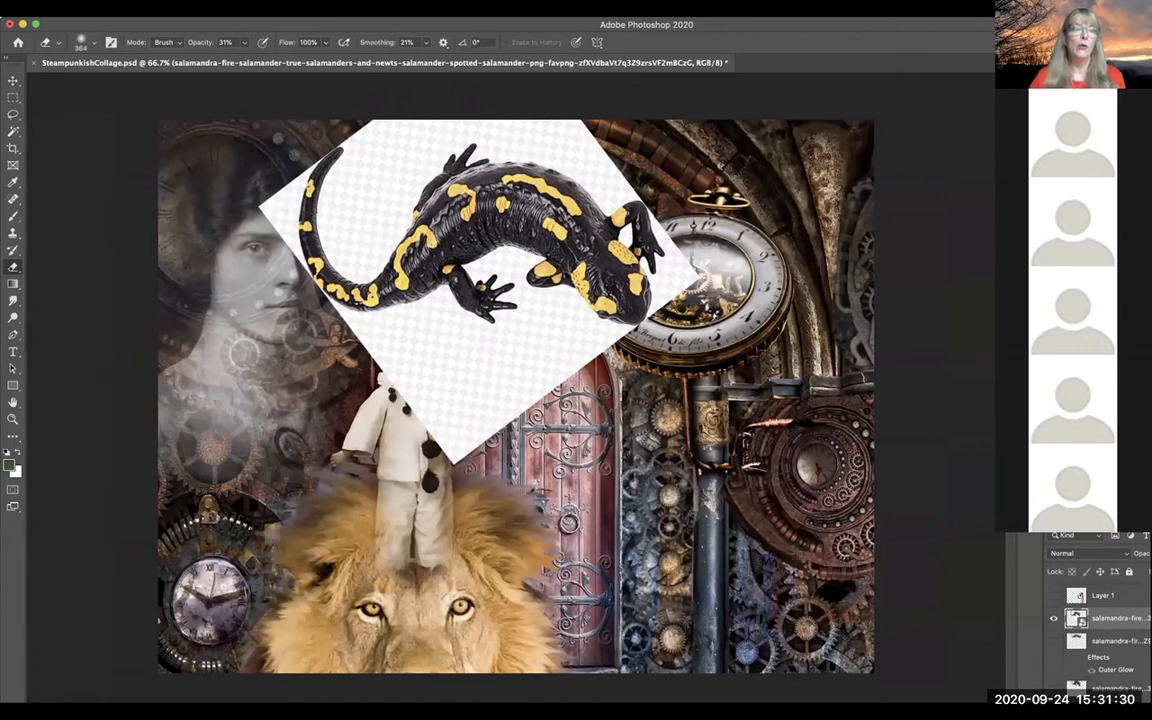
# Rasterize the placed salamander's smart object into a regular pixel layer.
pyautogui.click(189, 10)
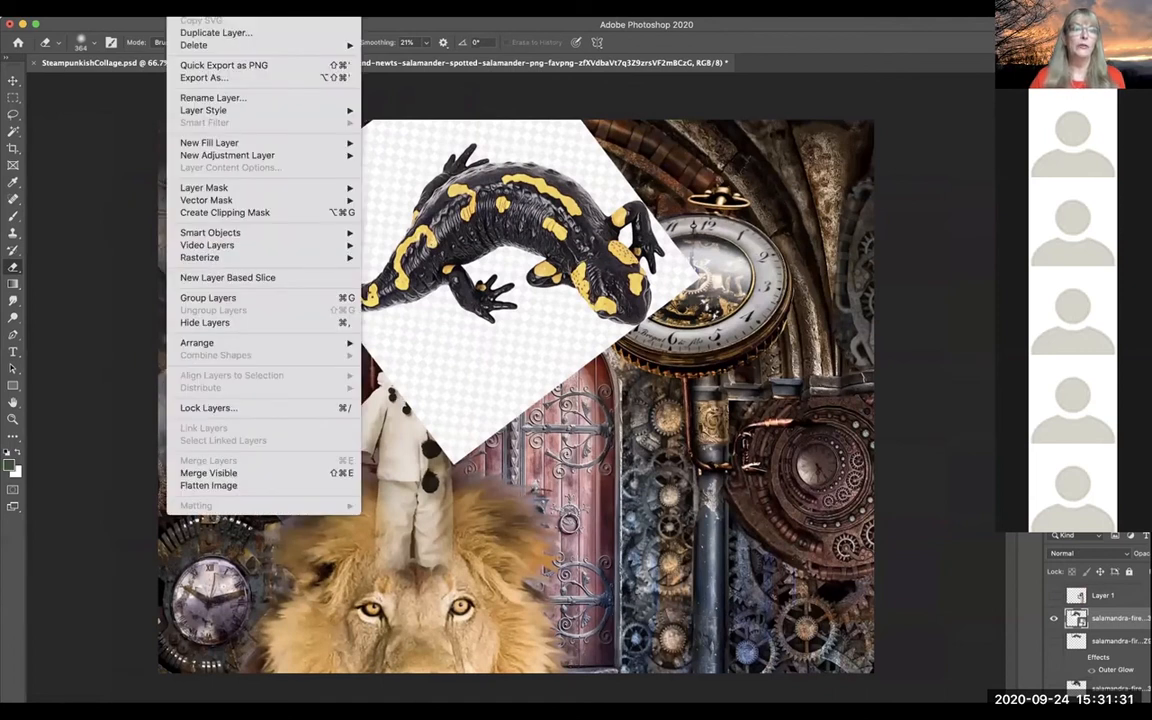
pyautogui.moveTo(229, 257)
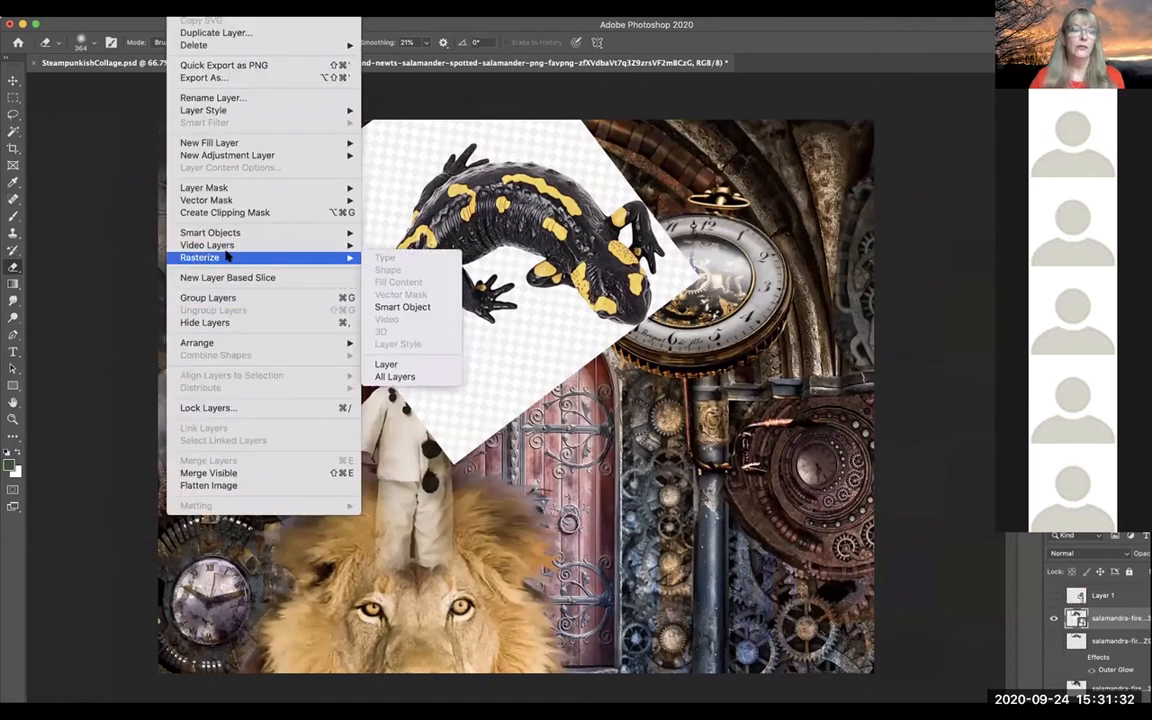
pyautogui.click(402, 306)
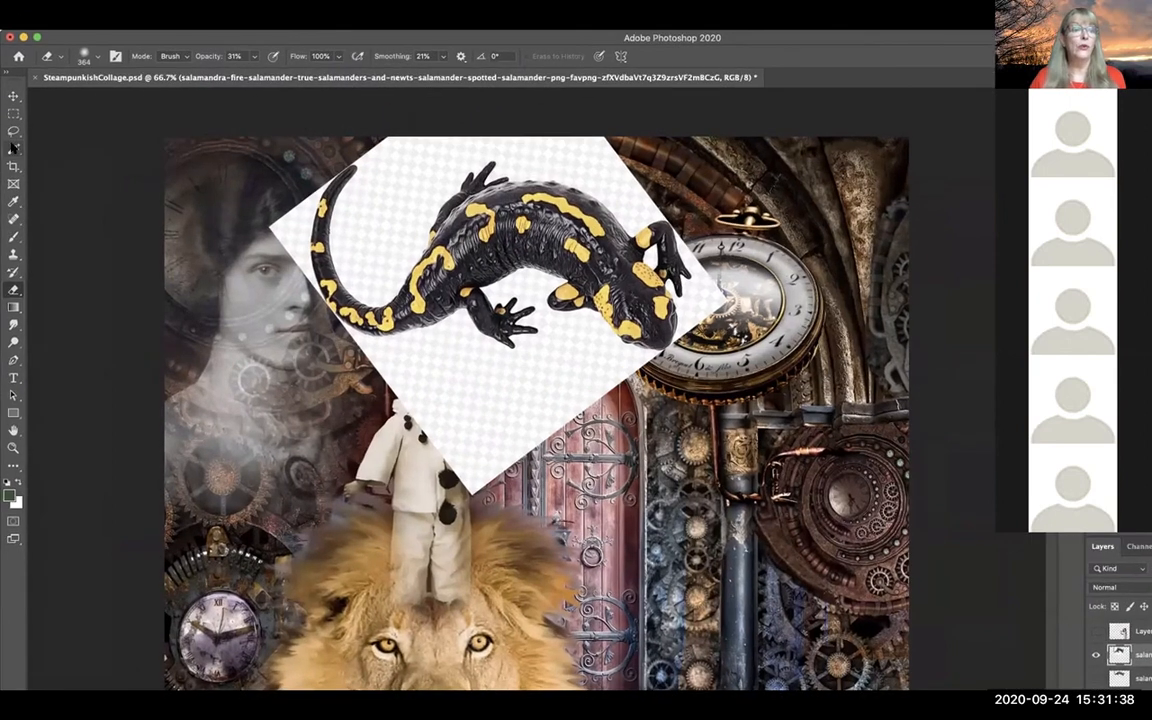
# Try selecting the salamander's checkered background with the Magic Wand at tolerance 12, adding the area below the body, then clear the selection.
pyautogui.click(12, 131)
pyautogui.rightClick(13, 147)
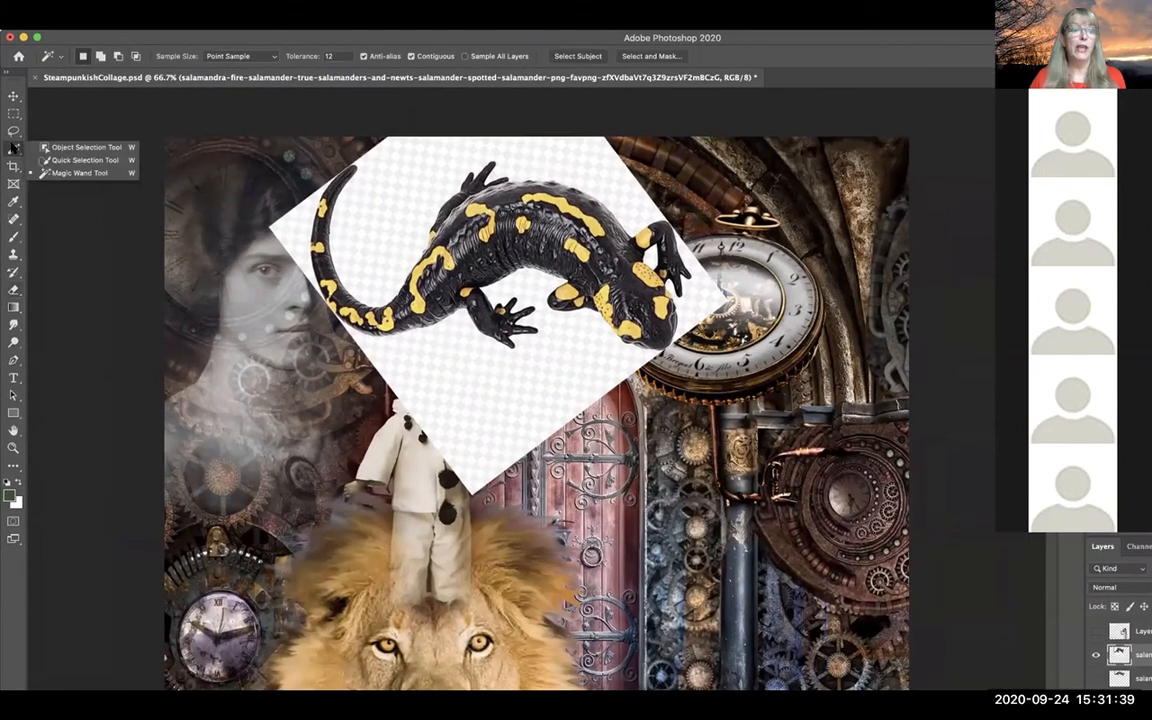
pyautogui.click(78, 173)
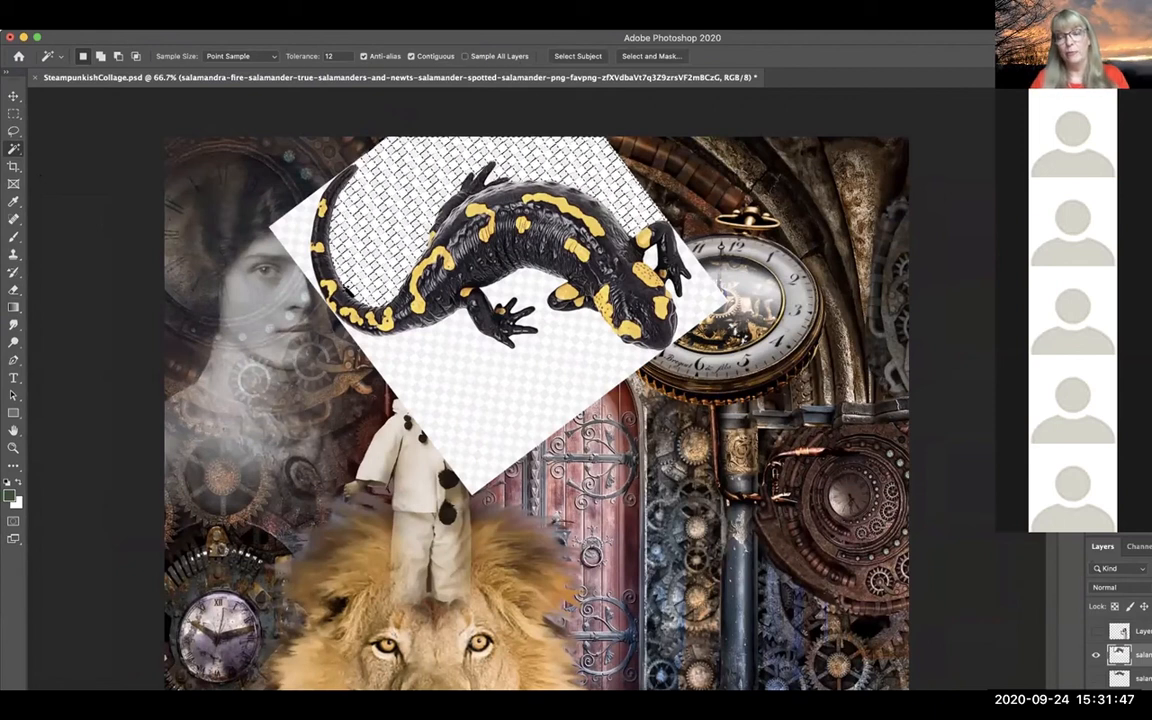
pyautogui.keyDown('shift'); pyautogui.click(456, 410); pyautogui.keyUp('shift')
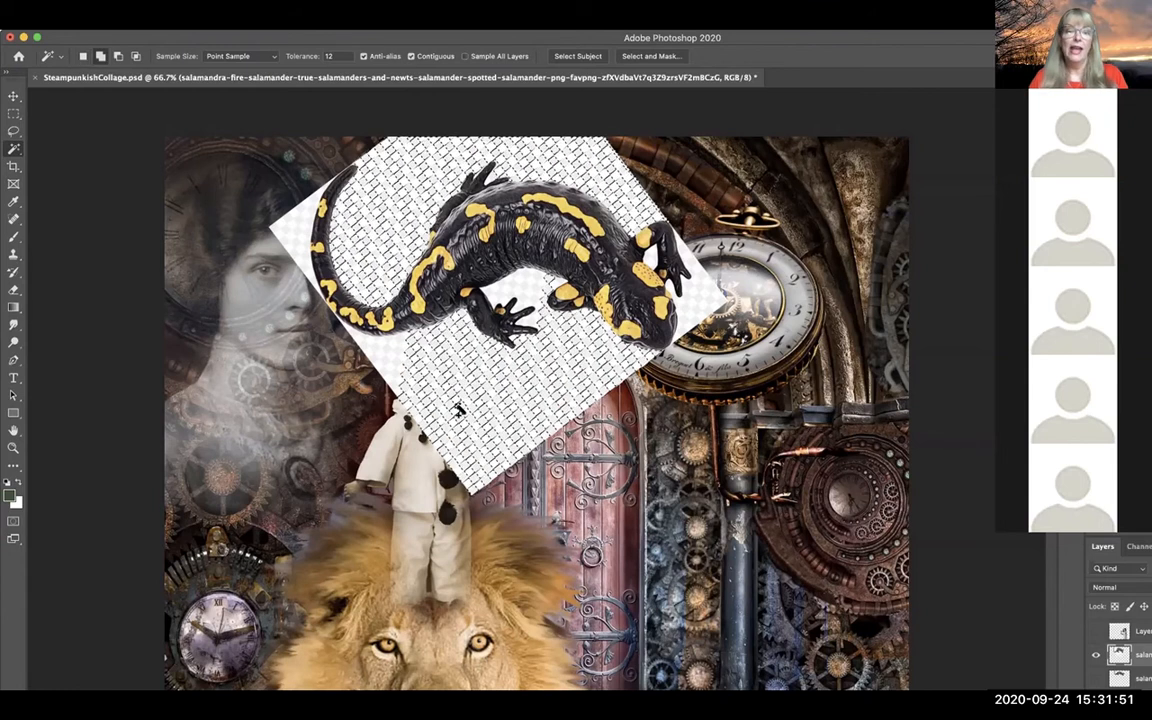
pyautogui.keyDown('alt'); pyautogui.click(391, 362); pyautogui.keyUp('alt')
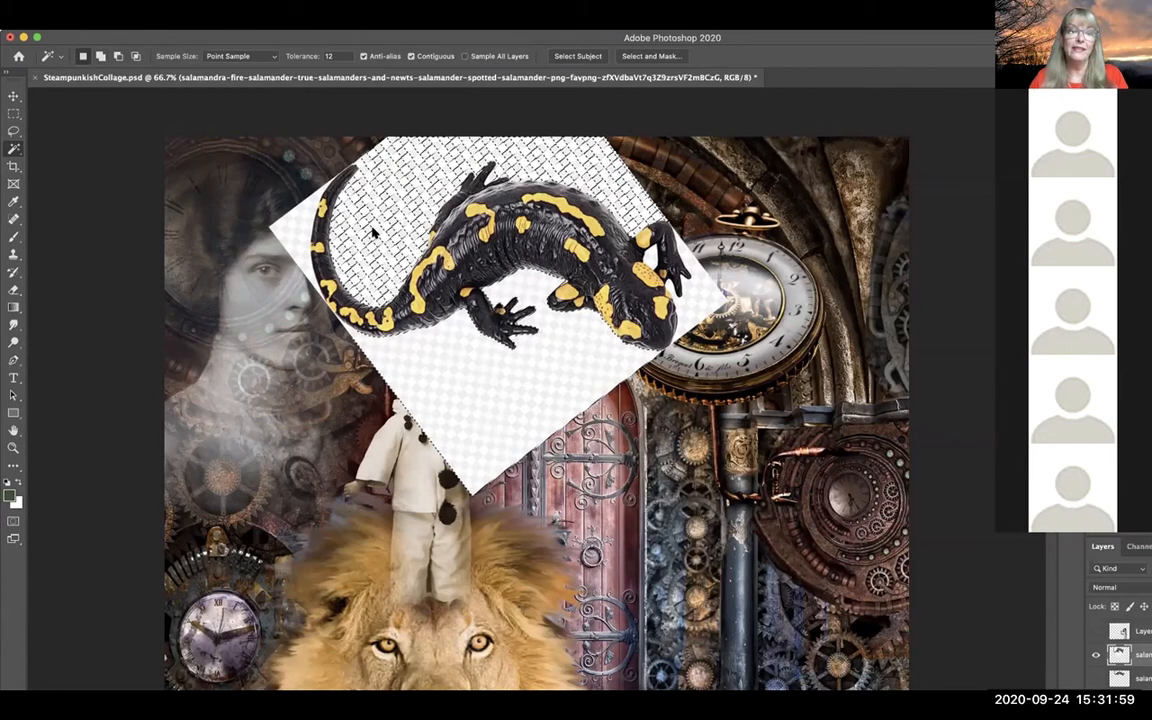
pyautogui.keyDown('alt'); pyautogui.click(406, 212); pyautogui.keyUp('alt')
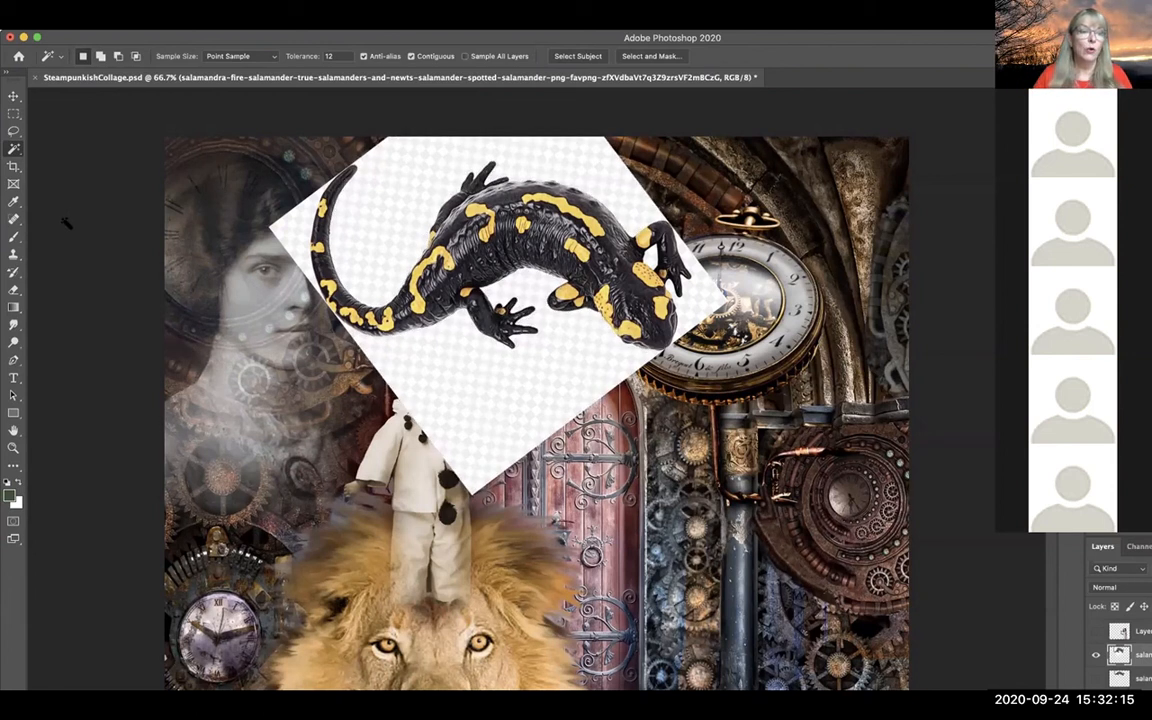
# Try isolating the salamander with the Object Selection tool in Rectangle mode and clear the resulting selections.
pyautogui.rightClick(14, 150)
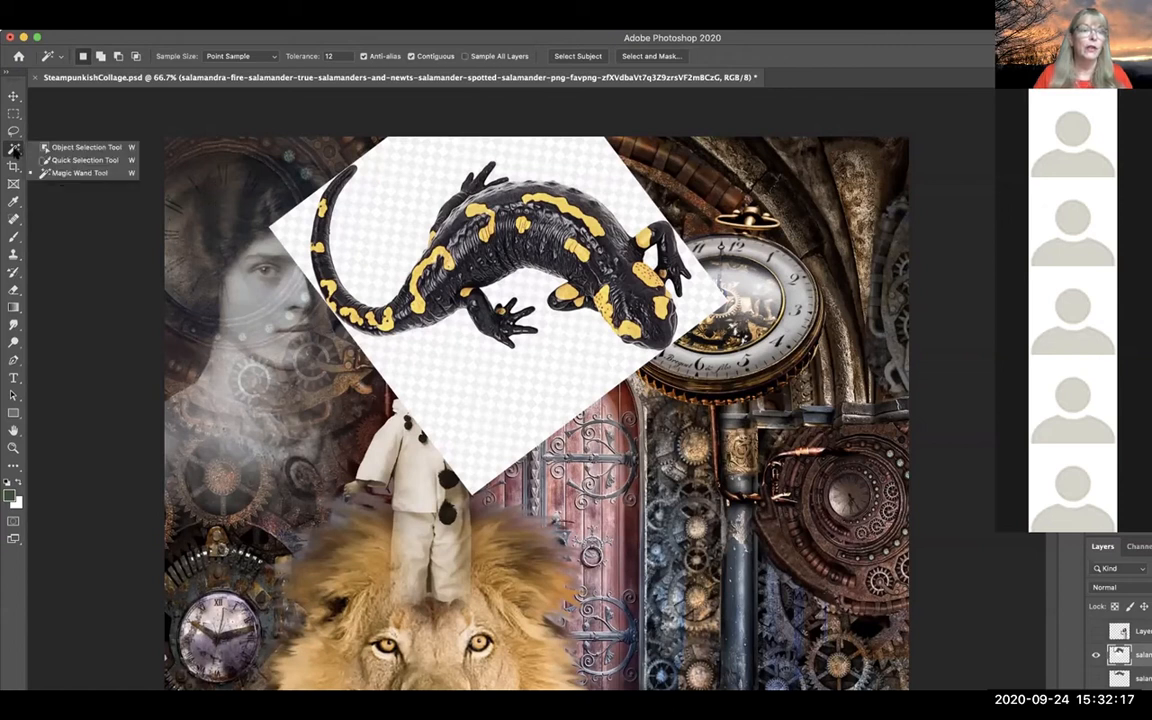
pyautogui.click(54, 147)
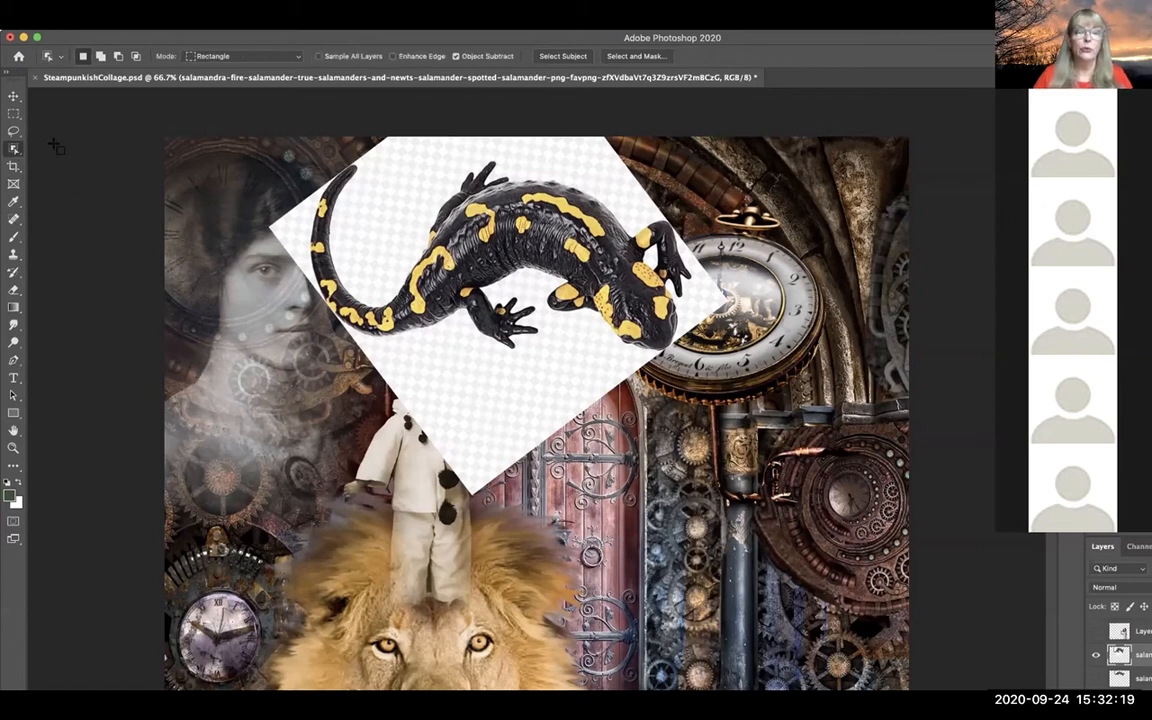
pyautogui.moveTo(228, 108); pyautogui.dragTo(765, 490)
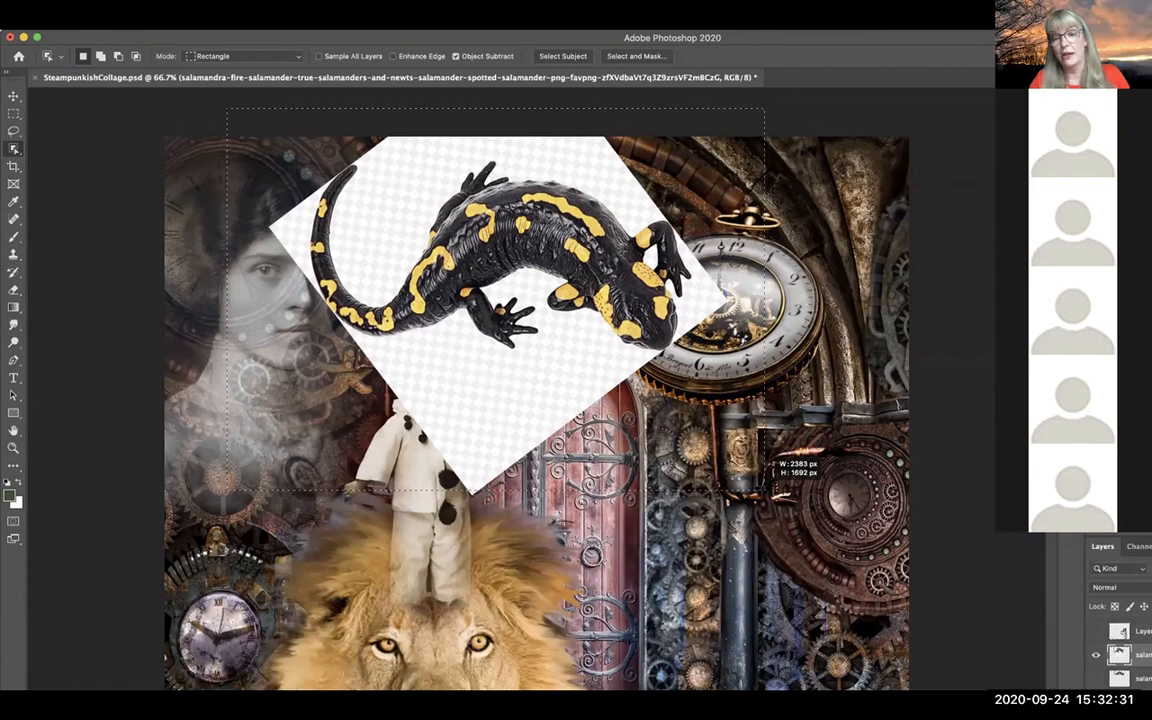
pyautogui.moveTo(765, 490); pyautogui.dragTo(765, 490)
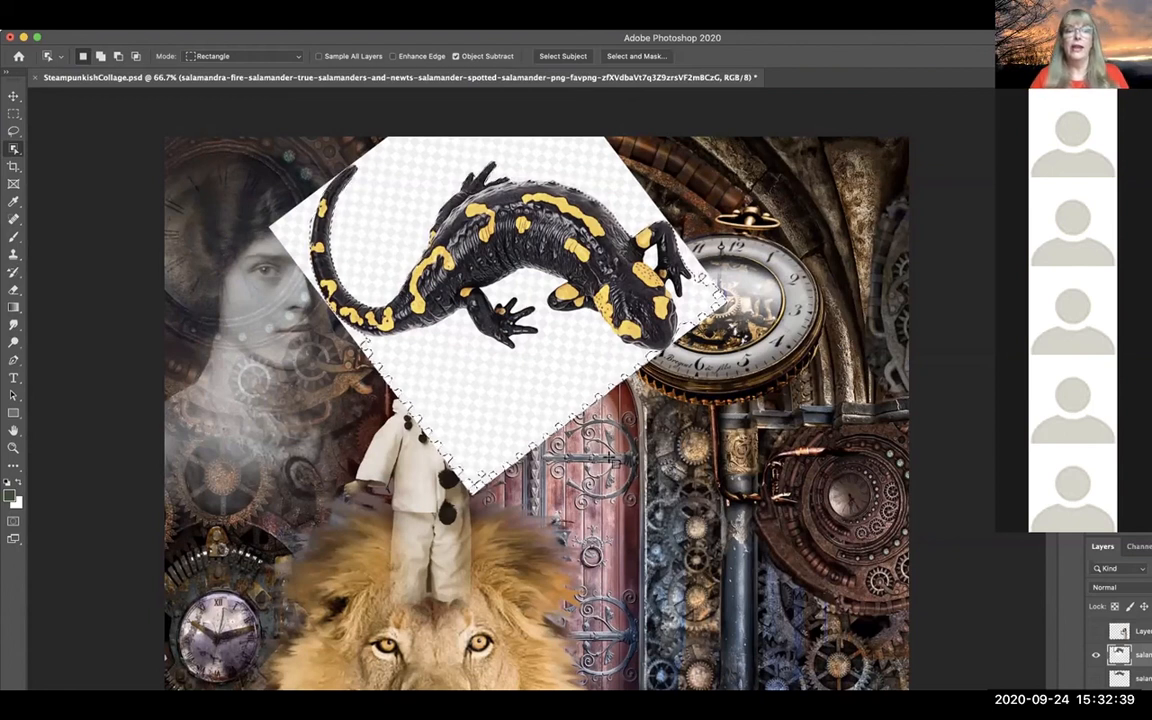
pyautogui.click(486, 424)
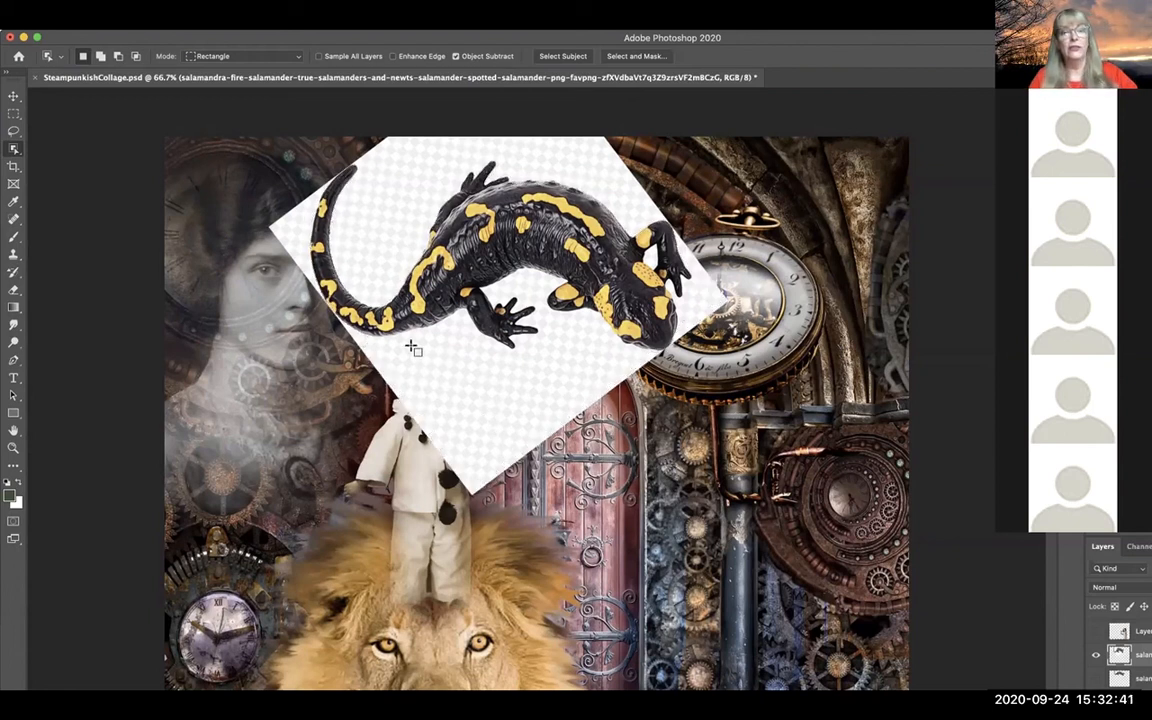
pyautogui.moveTo(400, 340); pyautogui.dragTo(513, 364)
pyautogui.click(419, 377)
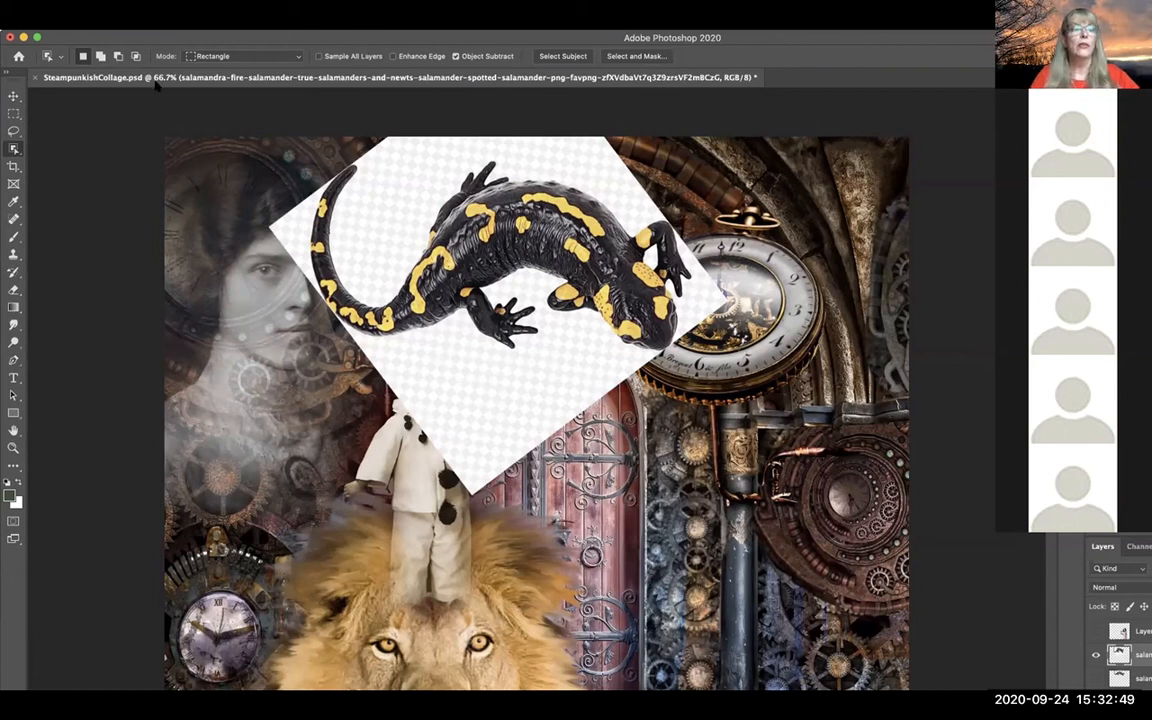
# Switch the Object Selection tool to Lasso mode and select the salamander by outlining its whole body loosely.
pyautogui.click(296, 57)
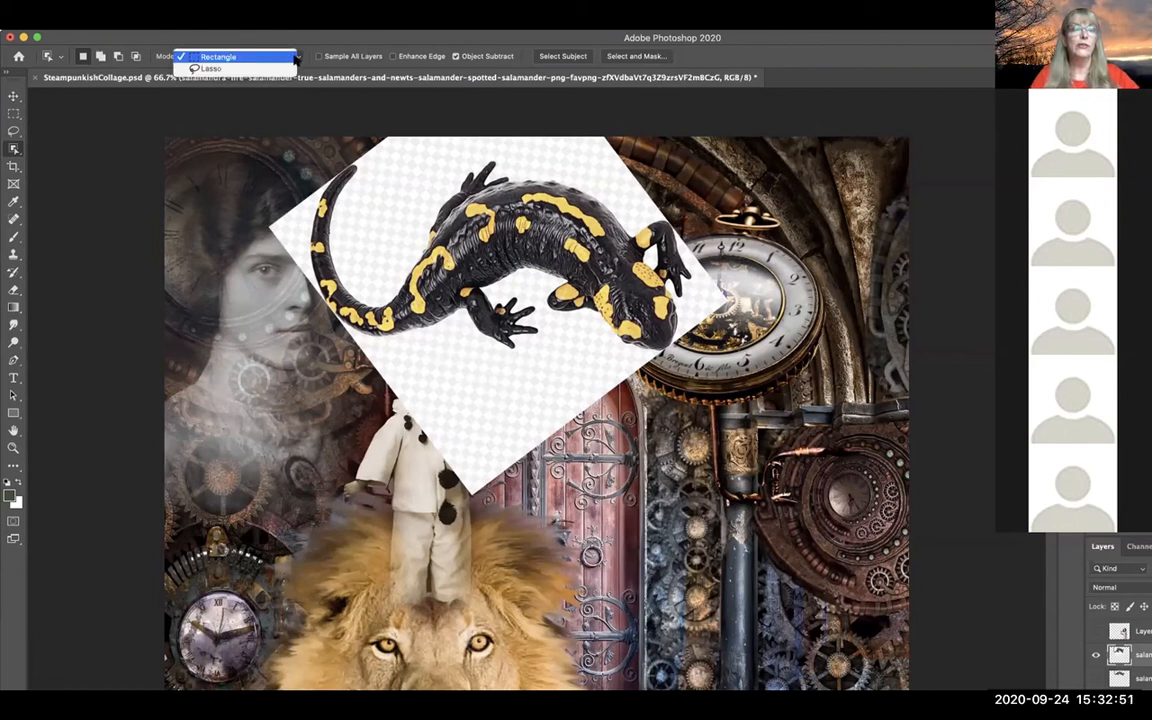
pyautogui.click(288, 69)
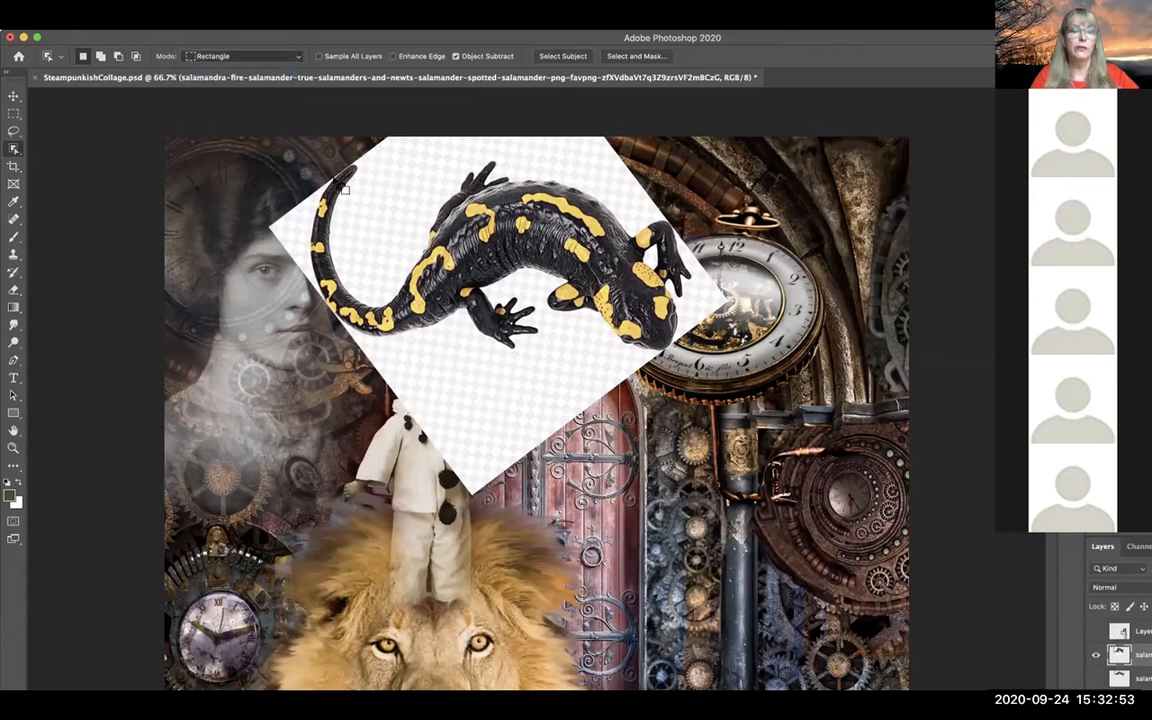
pyautogui.moveTo(350, 238)
pyautogui.mouseDown()
pyautogui.moveTo(370, 172)
pyautogui.moveTo(350, 156)
pyautogui.moveTo(310, 195)
pyautogui.moveTo(286, 272)
pyautogui.moveTo(293, 327)
pyautogui.moveTo(340, 360)
pyautogui.moveTo(438, 345)
pyautogui.moveTo(536, 373)
pyautogui.moveTo(735, 354)
pyautogui.moveTo(650, 200)
pyautogui.moveTo(596, 172)
pyautogui.moveTo(446, 132)
pyautogui.moveTo(373, 197)
pyautogui.mouseUp()
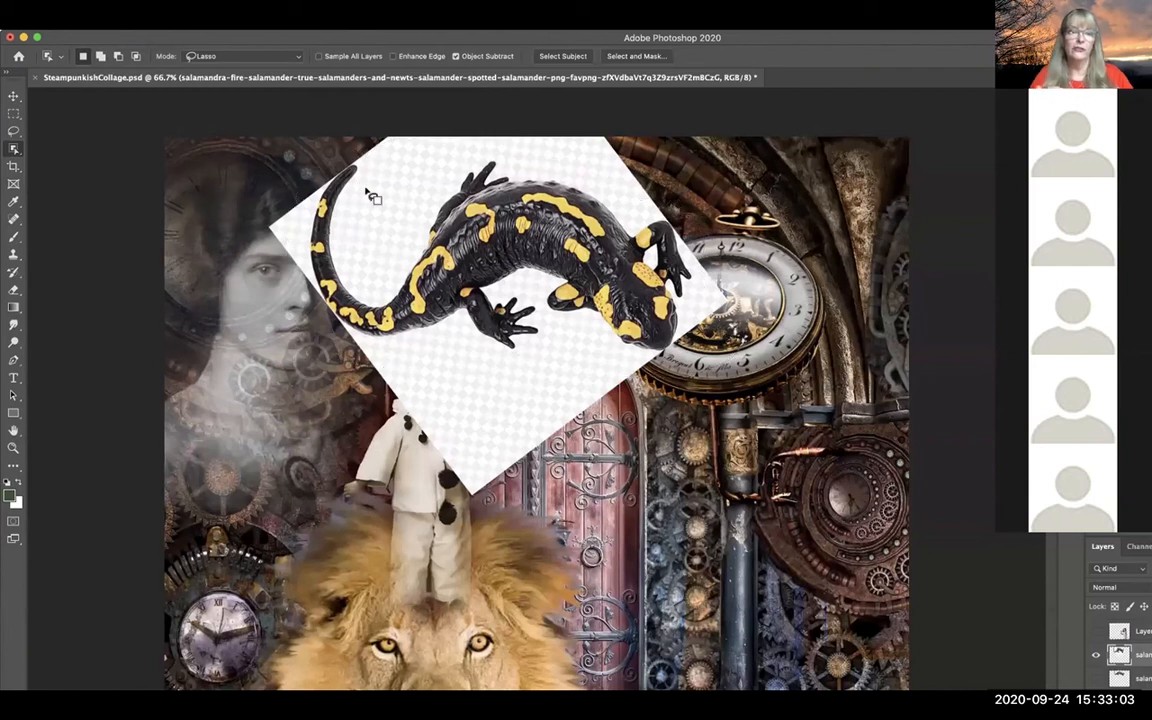
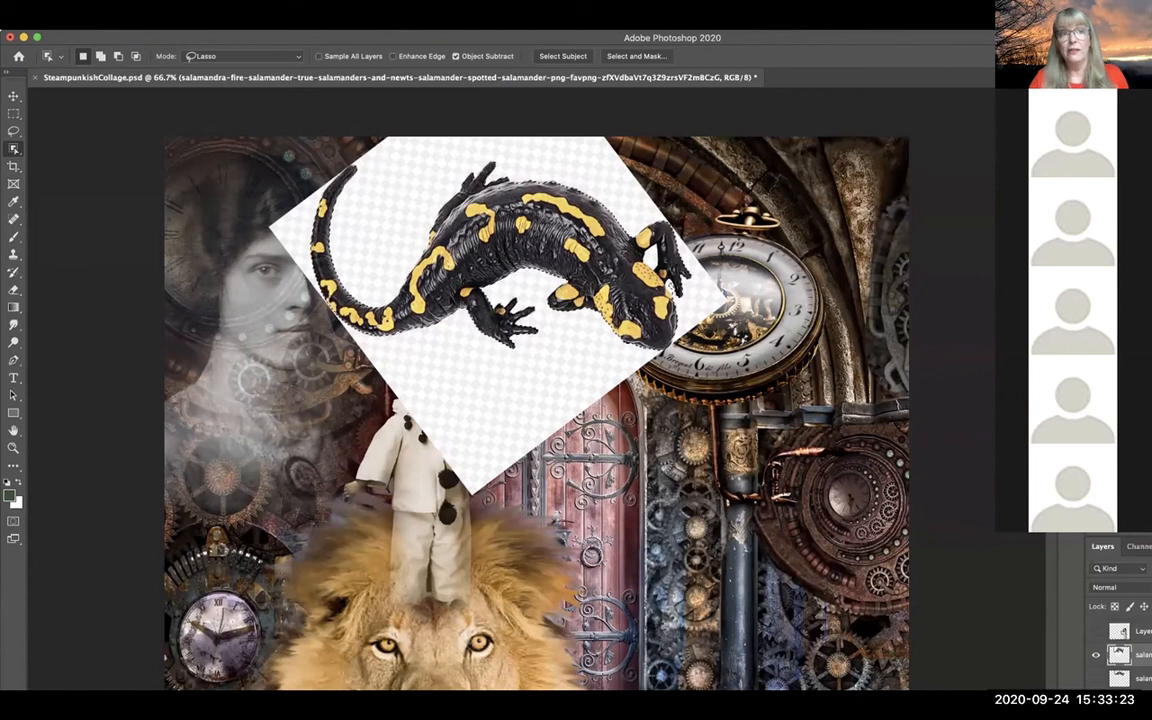
# Invert the selection to delete the salamander's background, and move the cutout slightly up and to the left above the door.
pyautogui.click(219, 24)
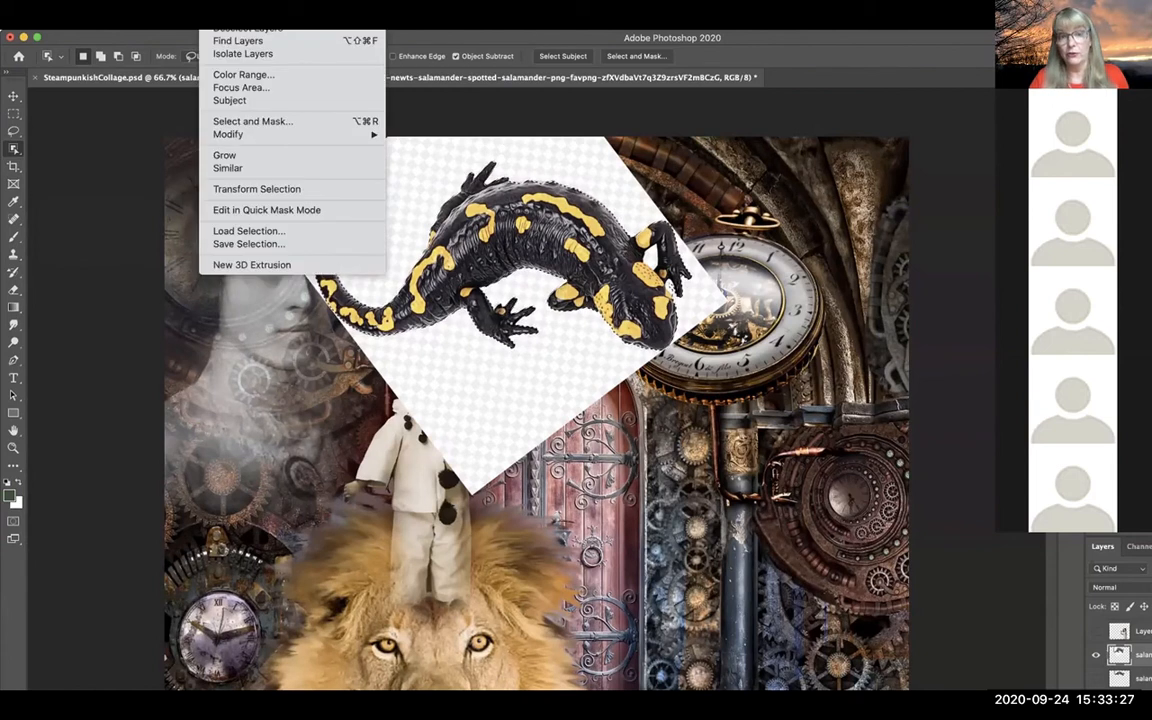
pyautogui.press('super+a')
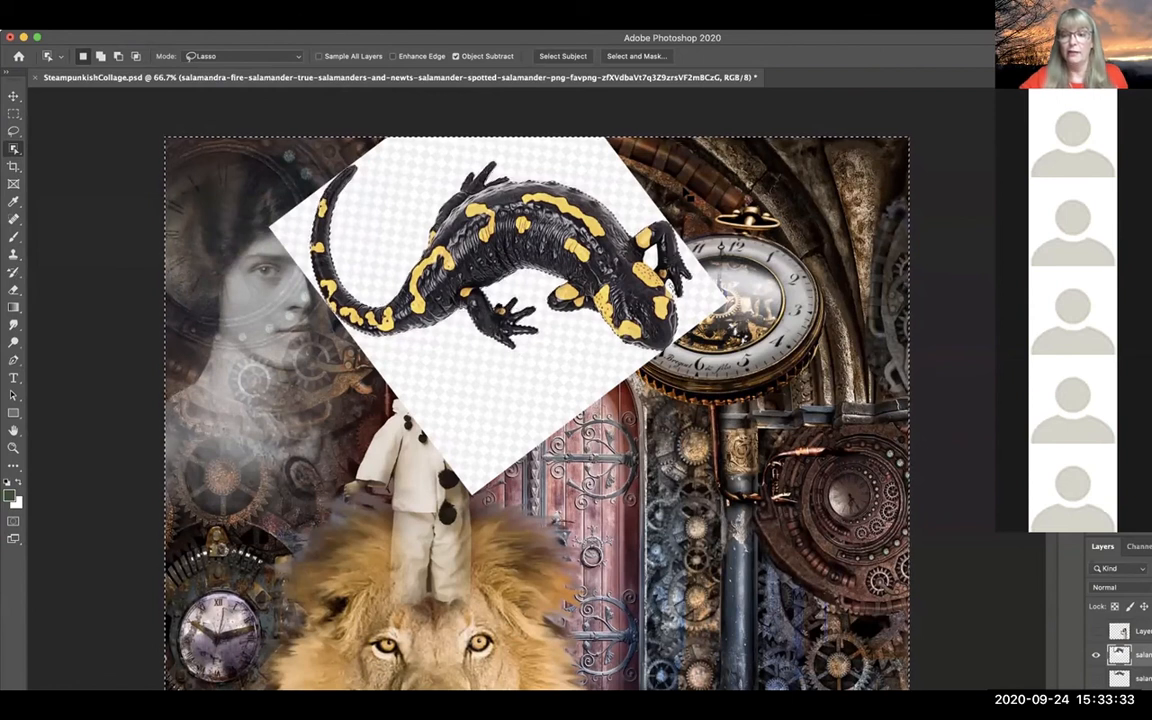
pyautogui.press('Delete')
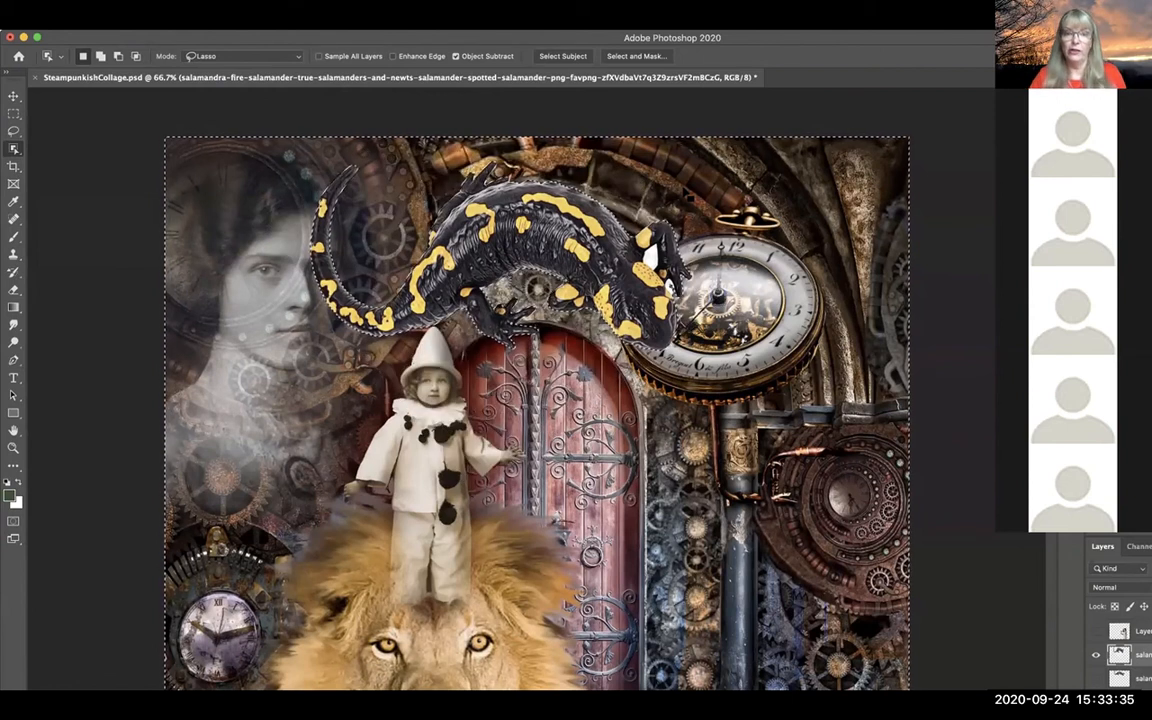
pyautogui.press('super+d')
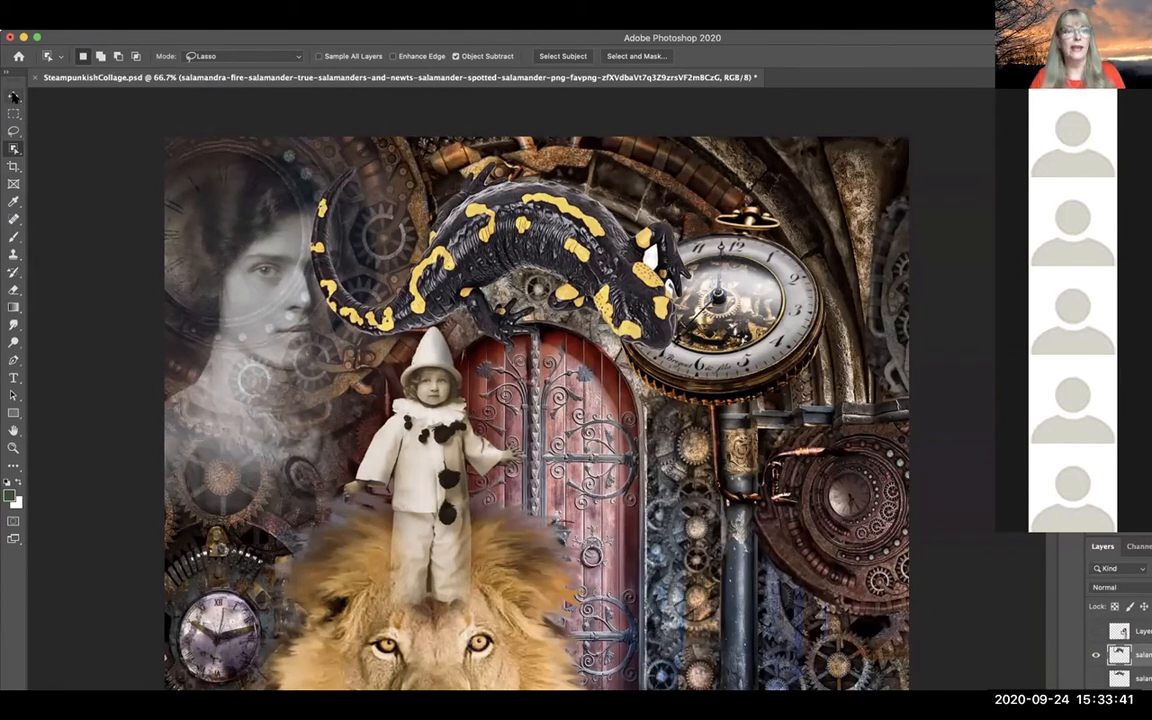
pyautogui.click(14, 95)
pyautogui.moveTo(512, 222); pyautogui.dragTo(562, 196)
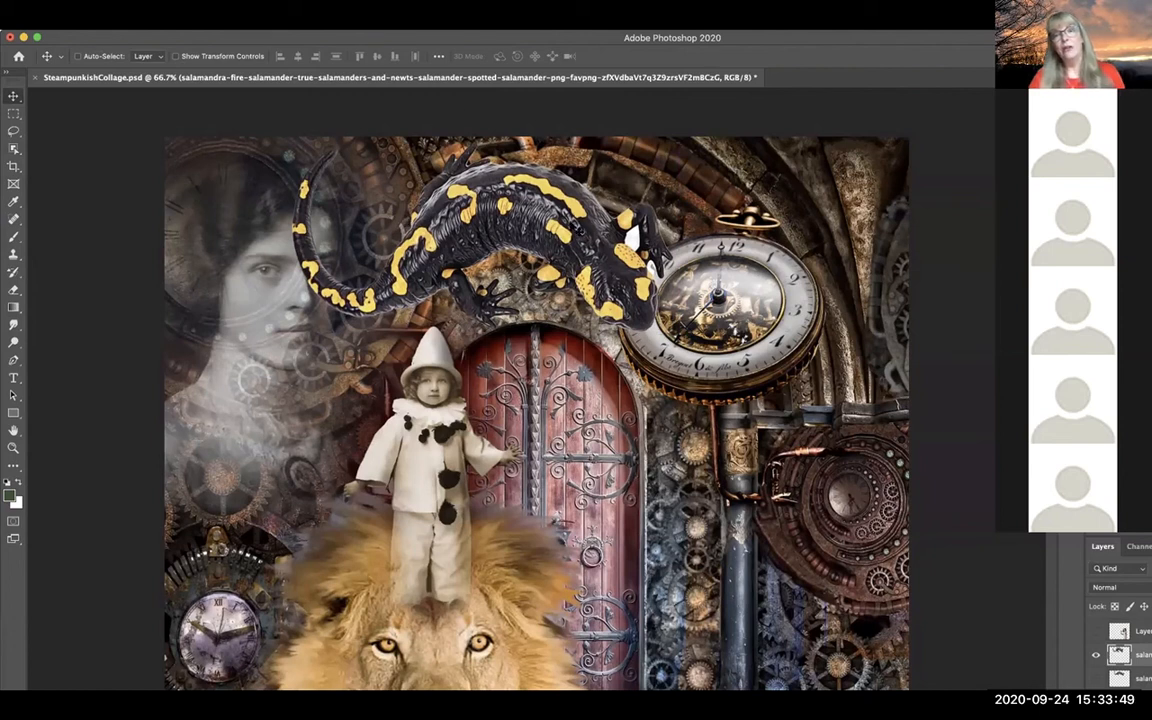
# Nudge the salamander slightly to the right and adjust its Brightness/Contrast to brightness -21 and contrast 26.
pyautogui.moveTo(530, 205); pyautogui.dragTo(538, 206)
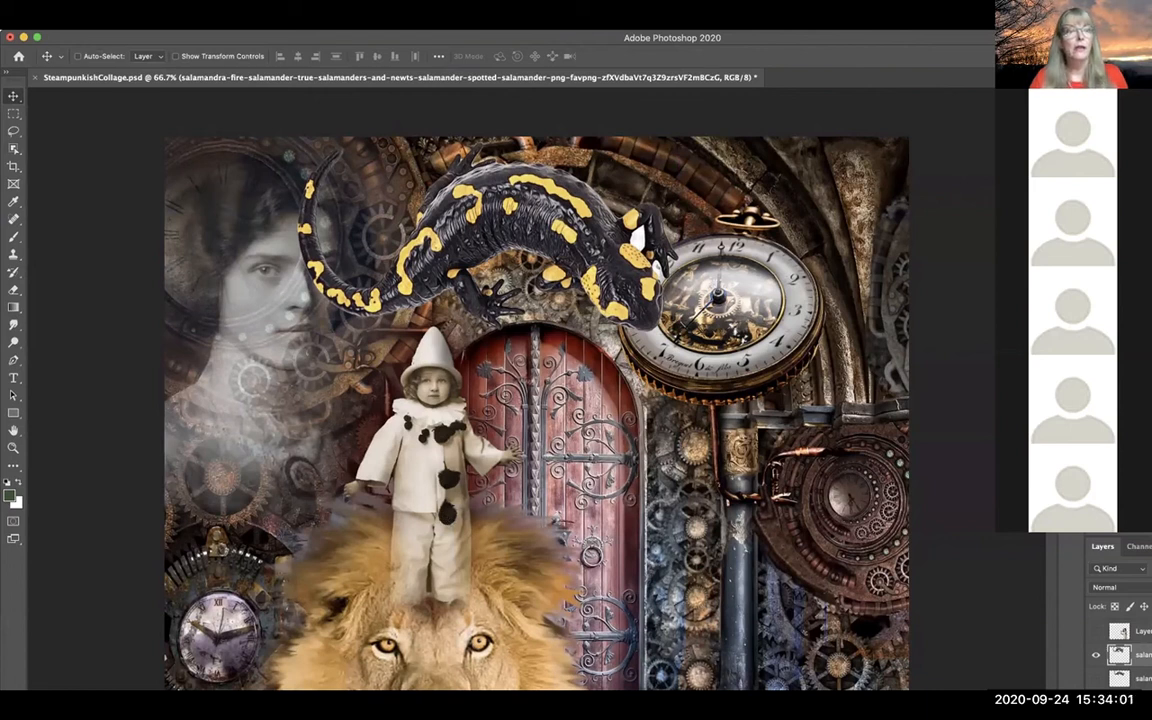
pyautogui.click(102, 8)
pyautogui.moveTo(134, 2)
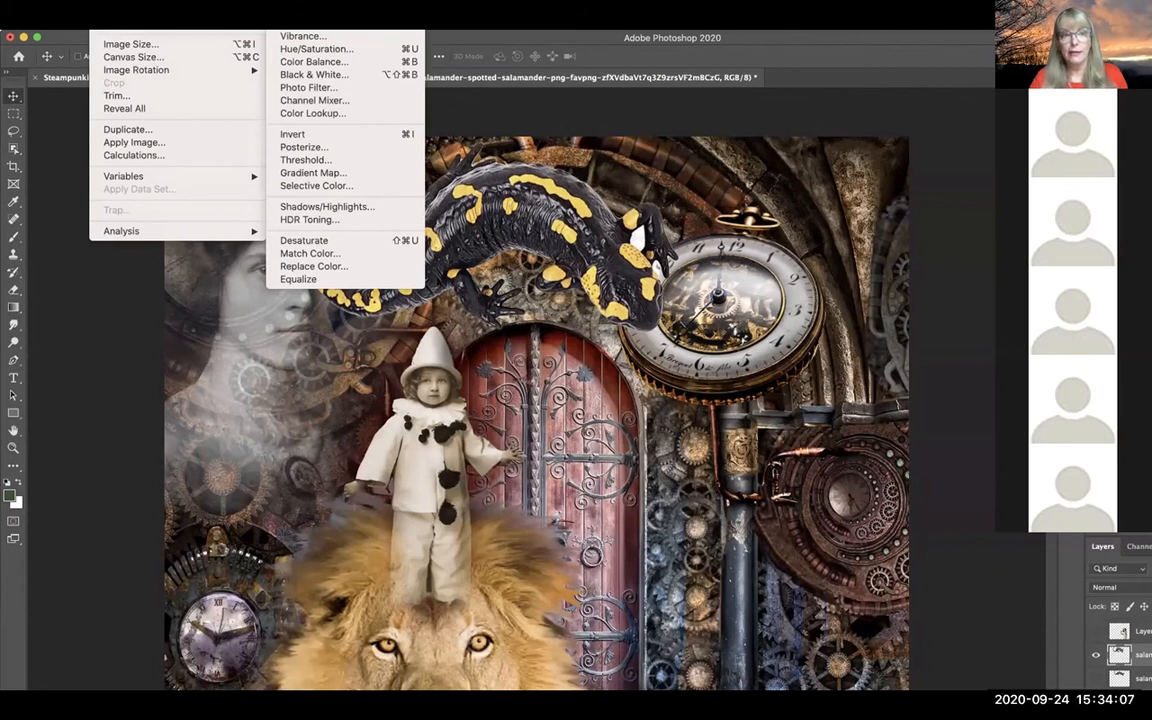
pyautogui.click(316, 2)
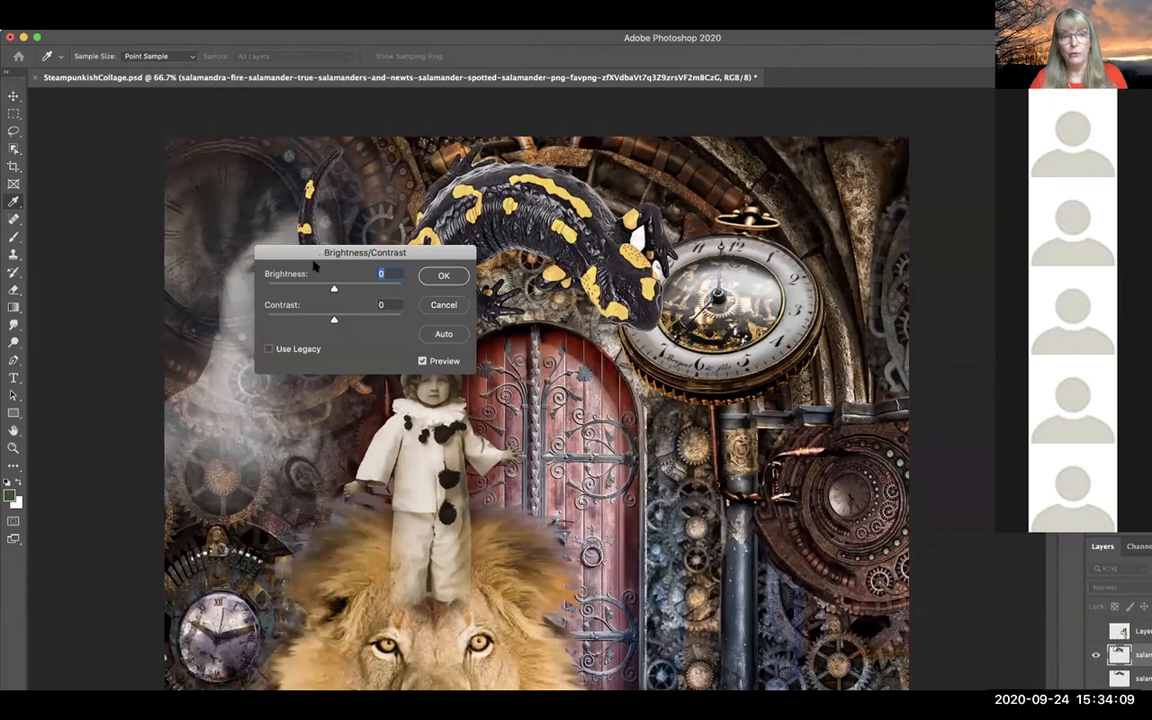
pyautogui.moveTo(323, 248); pyautogui.dragTo(247, 378)
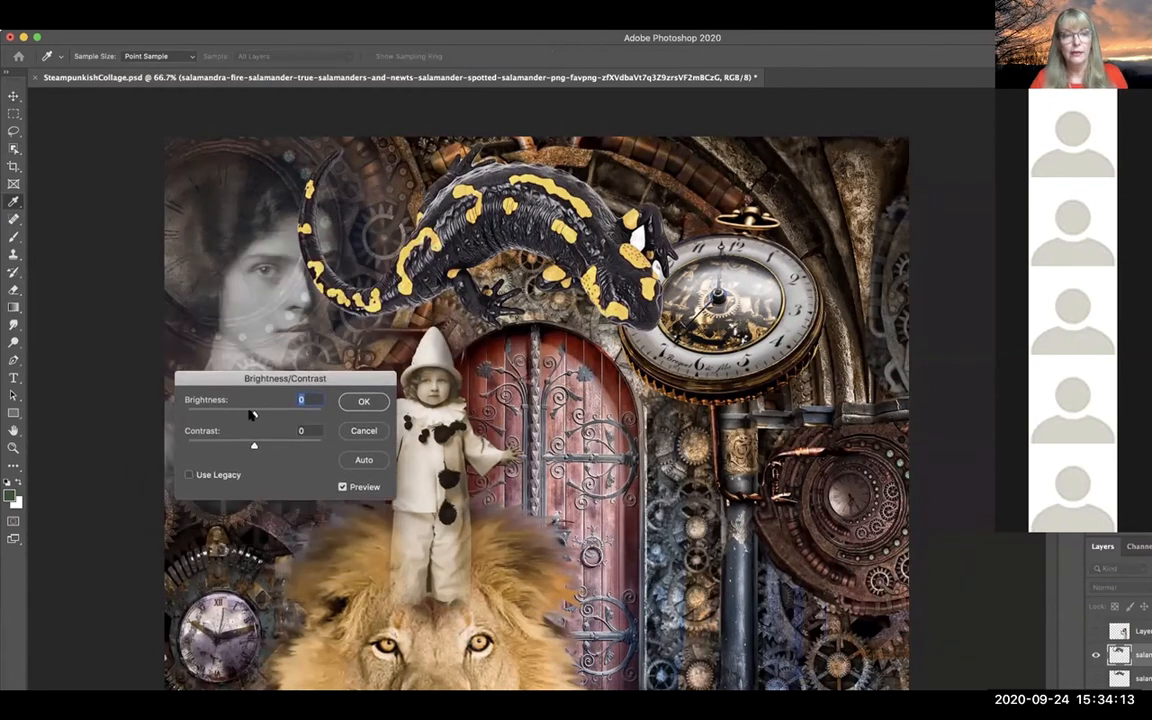
pyautogui.moveTo(257, 415)
pyautogui.mouseDown()
pyautogui.moveTo(248, 448)
pyautogui.moveTo(271, 445)
pyautogui.moveTo(267, 412)
pyautogui.moveTo(244, 412)
pyautogui.mouseUp()
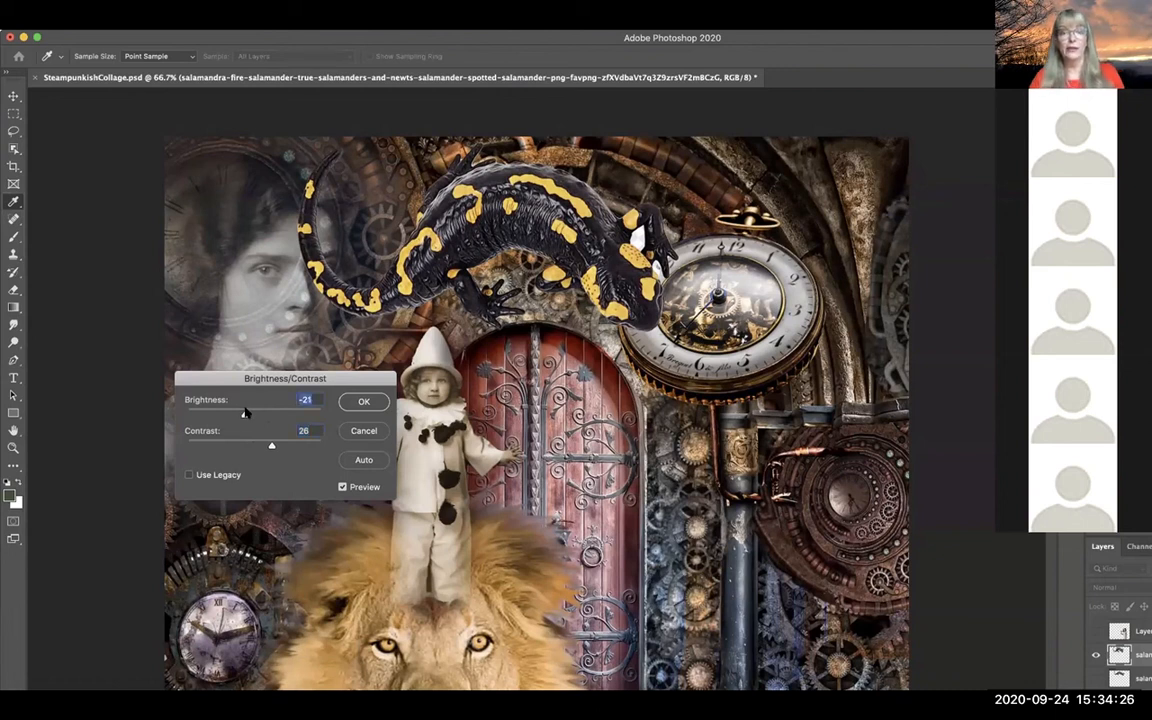
pyautogui.click(366, 401)
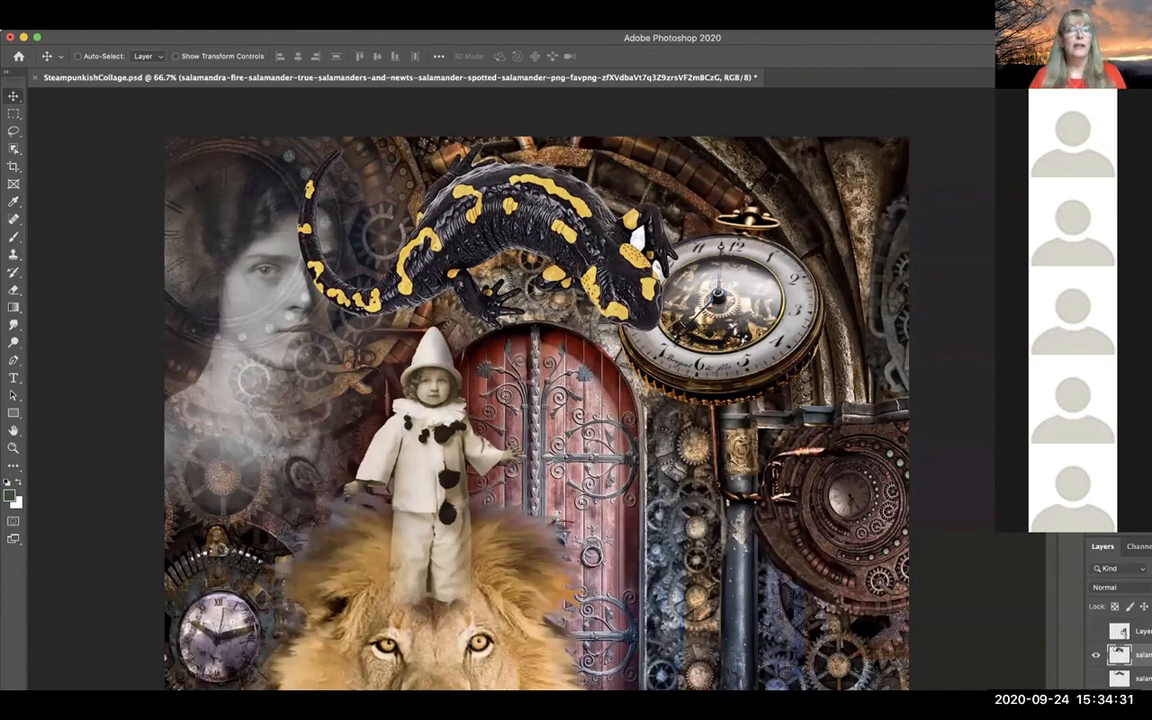
# Scale the salamander proportionally to 93.36% and shift it down and to the right above the door.
pyautogui.click(107, 23)
pyautogui.moveTo(72, 23)
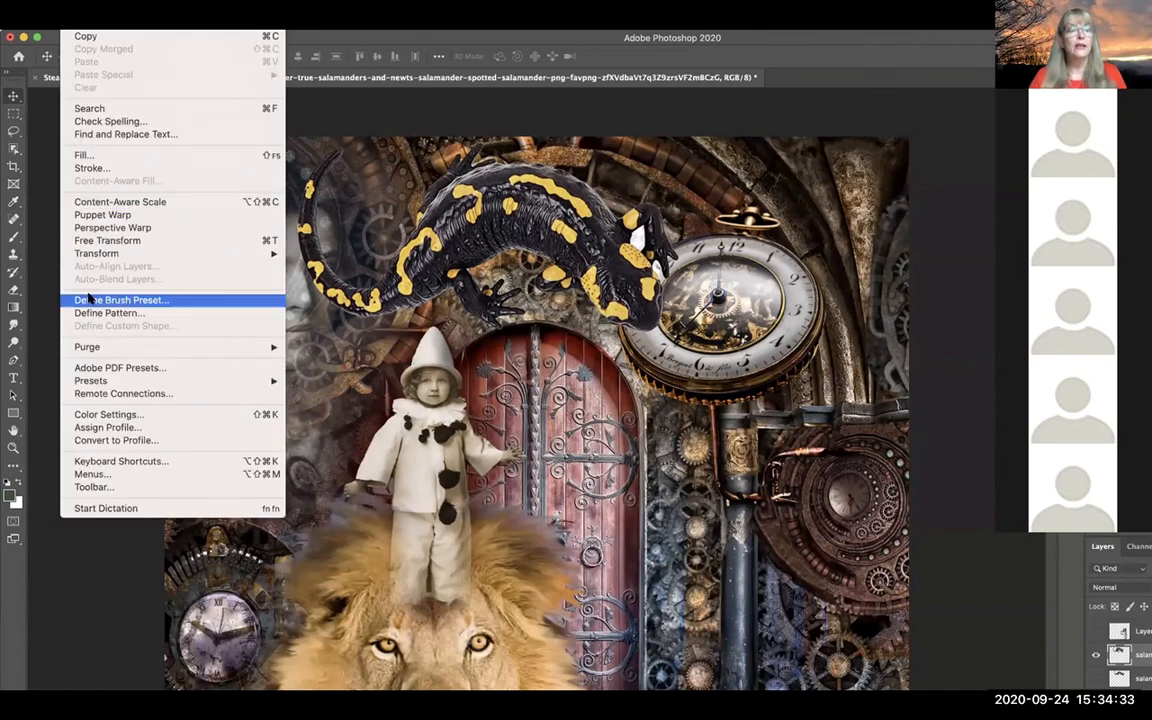
pyautogui.moveTo(216, 253)
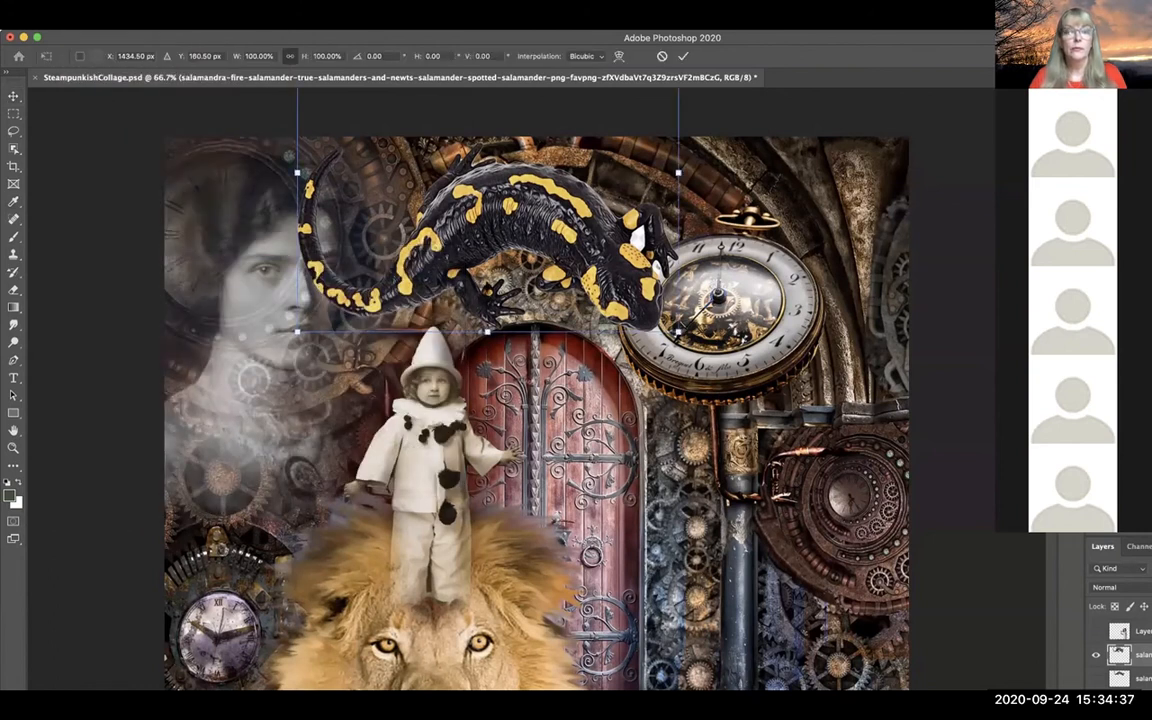
pyautogui.moveTo(488, 331); pyautogui.dragTo(488, 311)
pyautogui.moveTo(540, 220); pyautogui.dragTo(563, 222)
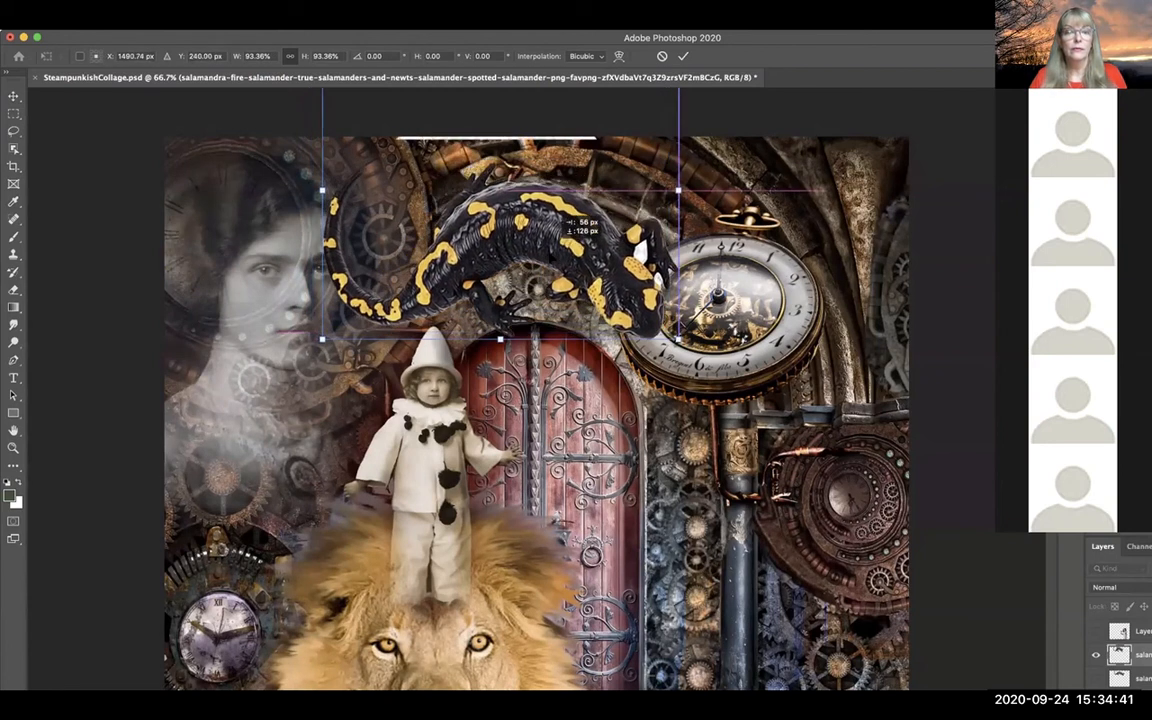
pyautogui.press('Return')
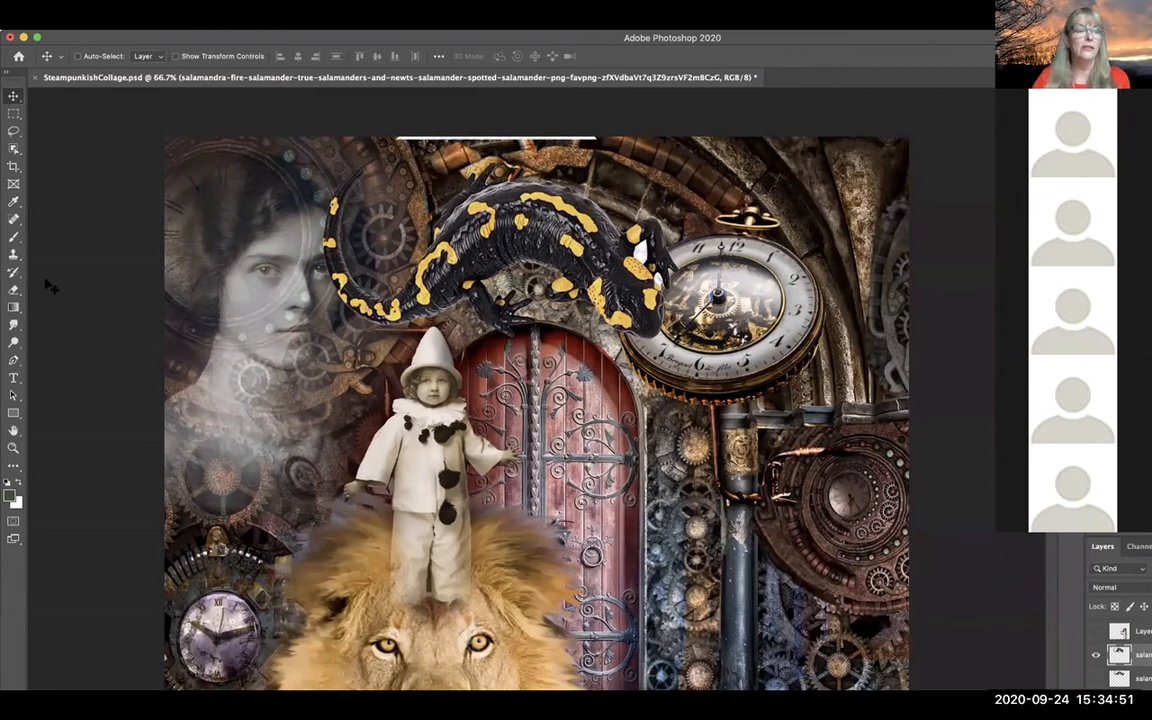
# Select the leftover white strip along the canvas's upper edge with the Rectangular Marquee, delete it, and clear the selection.
pyautogui.click(13, 113)
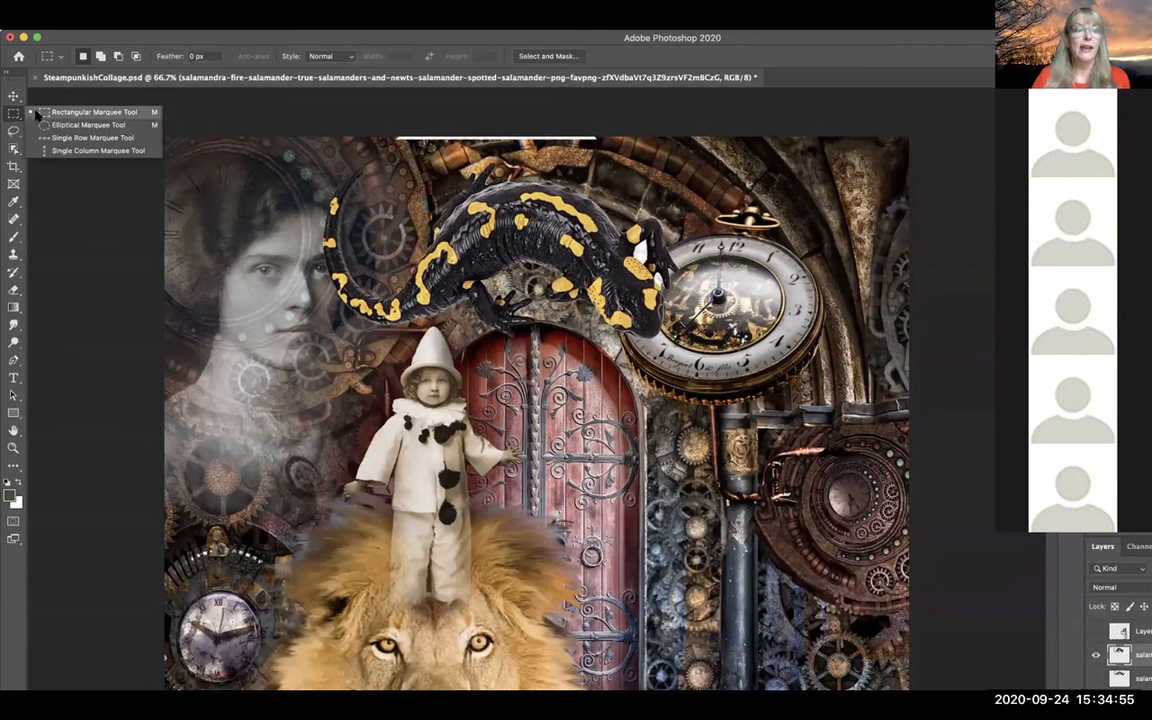
pyautogui.click(37, 114)
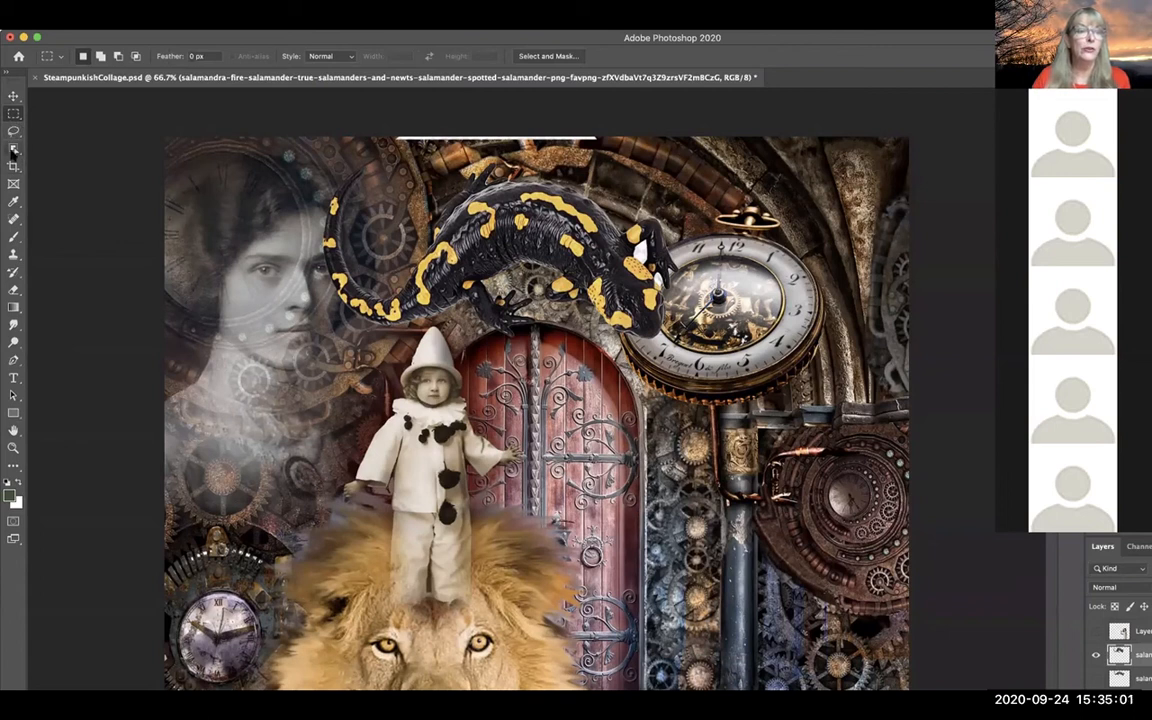
pyautogui.moveTo(352, 116); pyautogui.dragTo(597, 122)
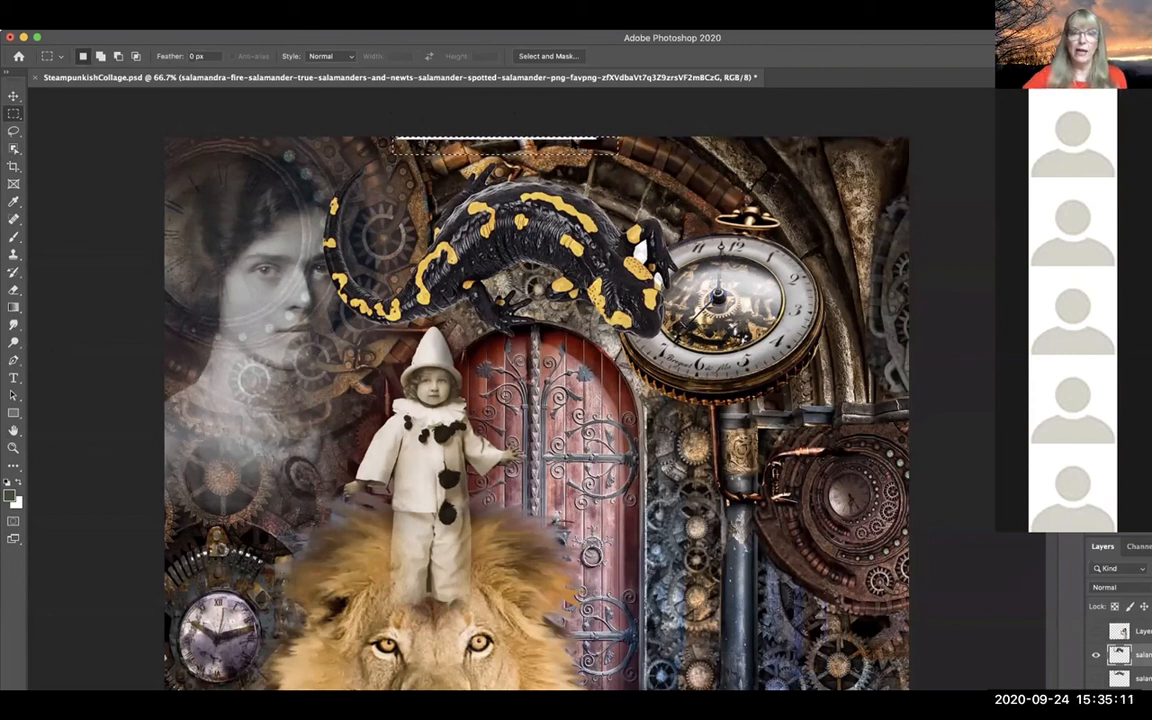
pyautogui.press('super+d')
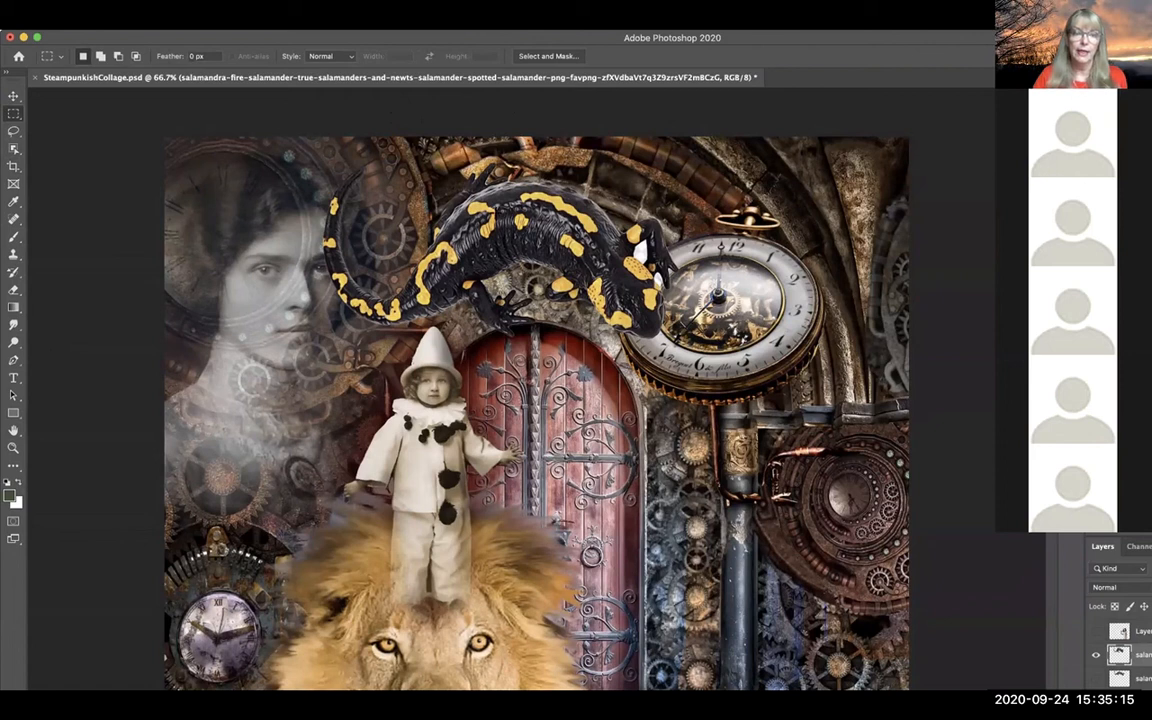
# Select the leftover white patches beside the salamander's front leg with the Magic Wand at tolerance 12, delete them, and deselect.
pyautogui.click(15, 149)
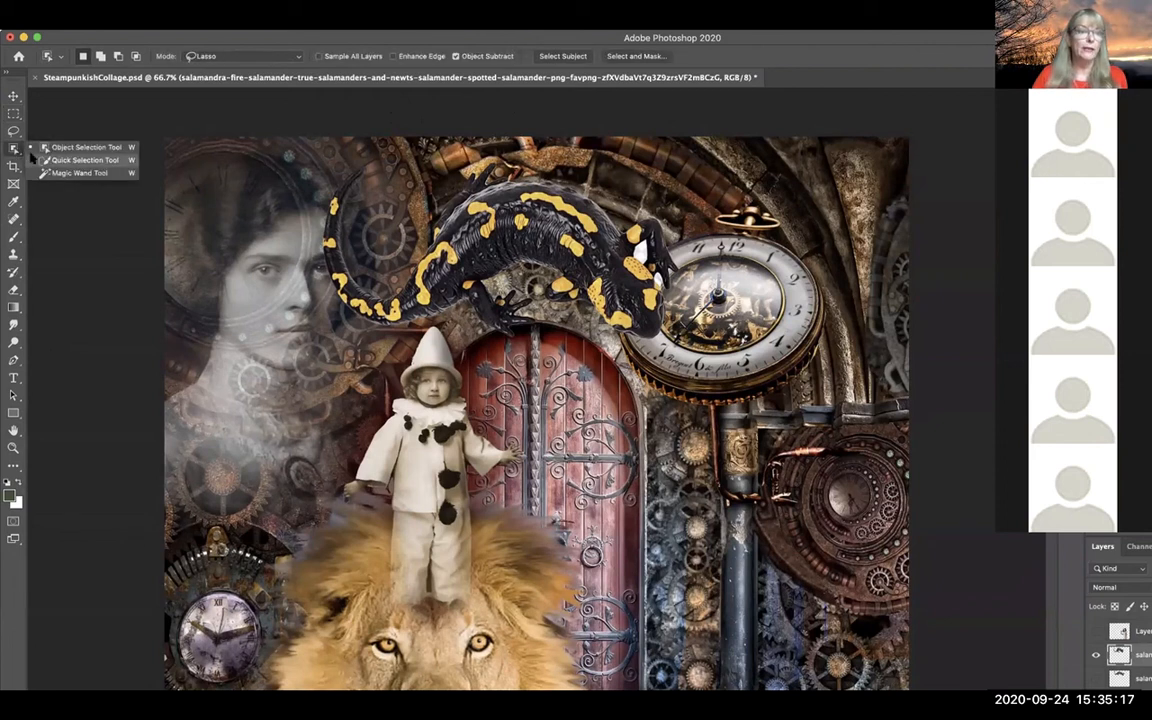
pyautogui.click(45, 172)
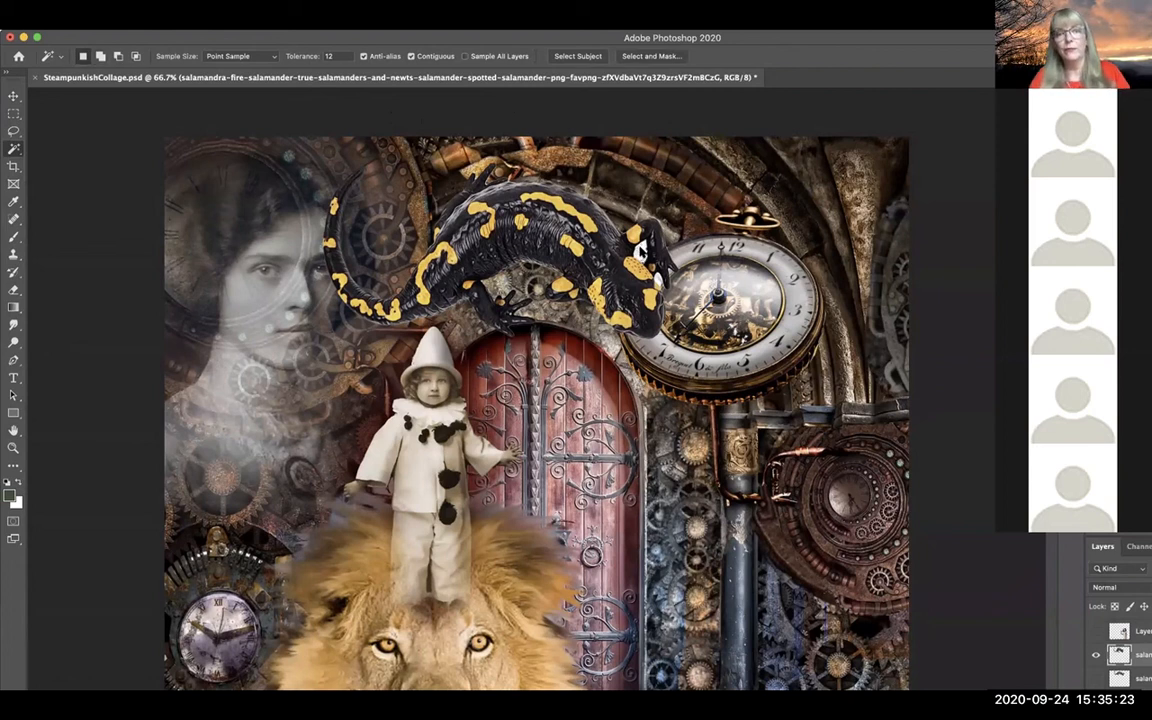
pyautogui.press('shift')
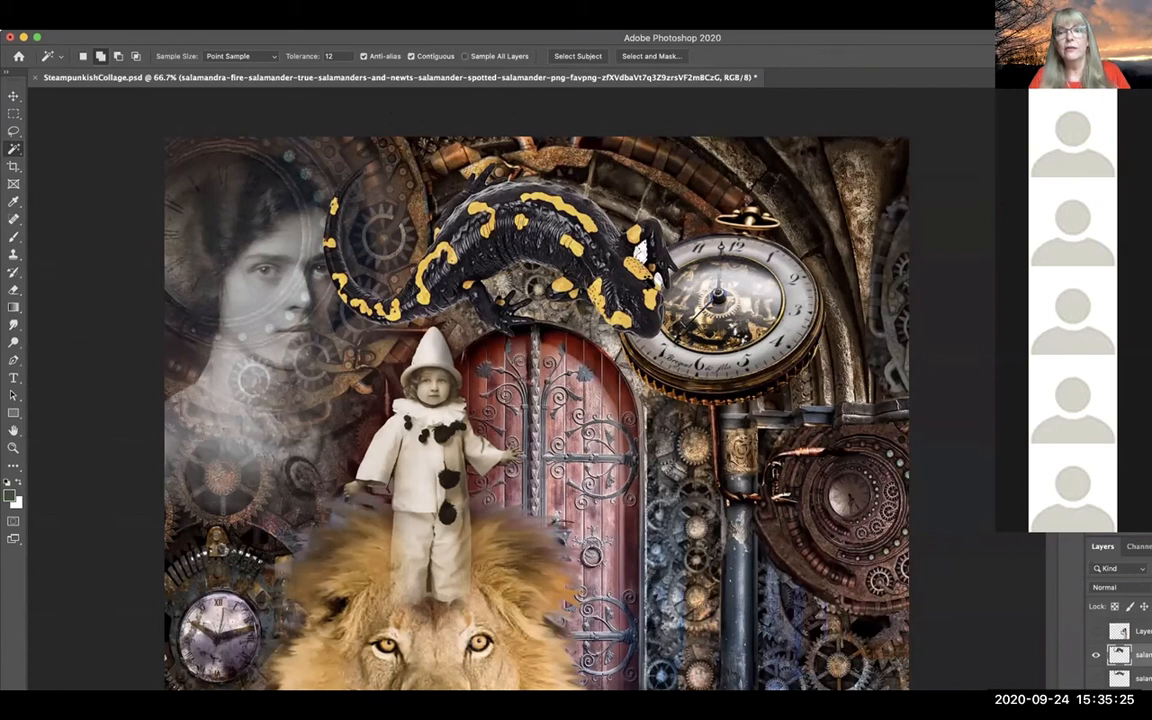
pyautogui.press('shift')
pyautogui.press('shift')
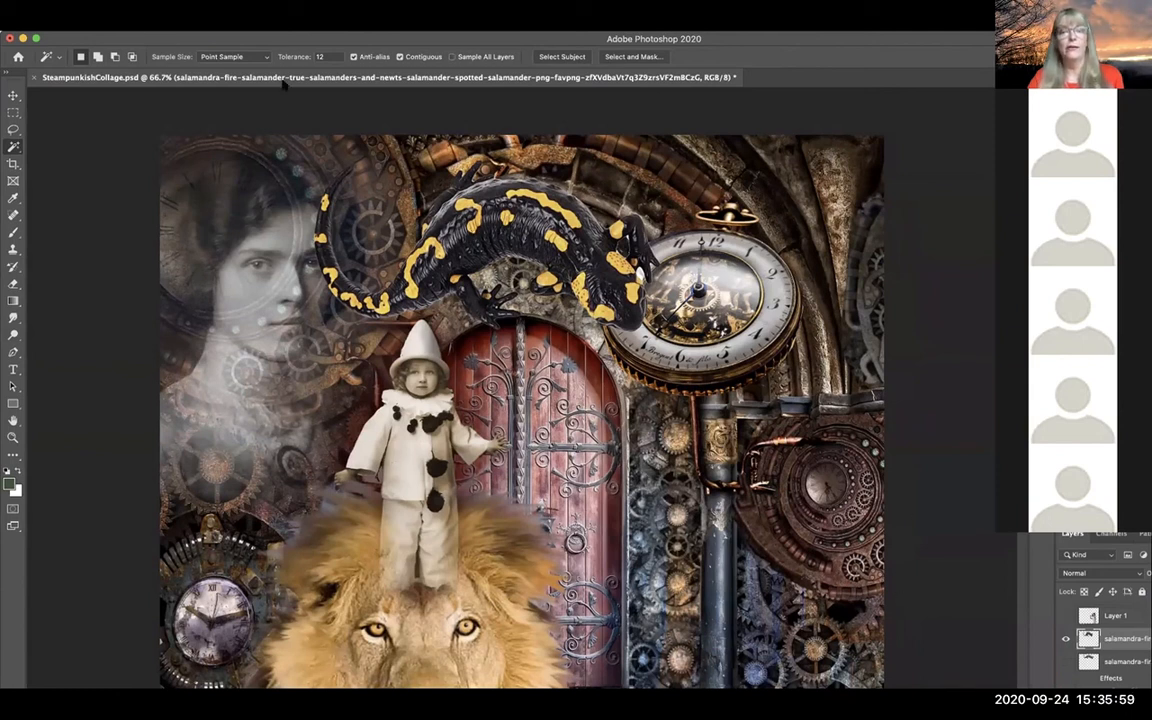
# Add an Outer Glow layer style to the salamander, moving its settings dialog clear of the figure.
pyautogui.click(172, 22)
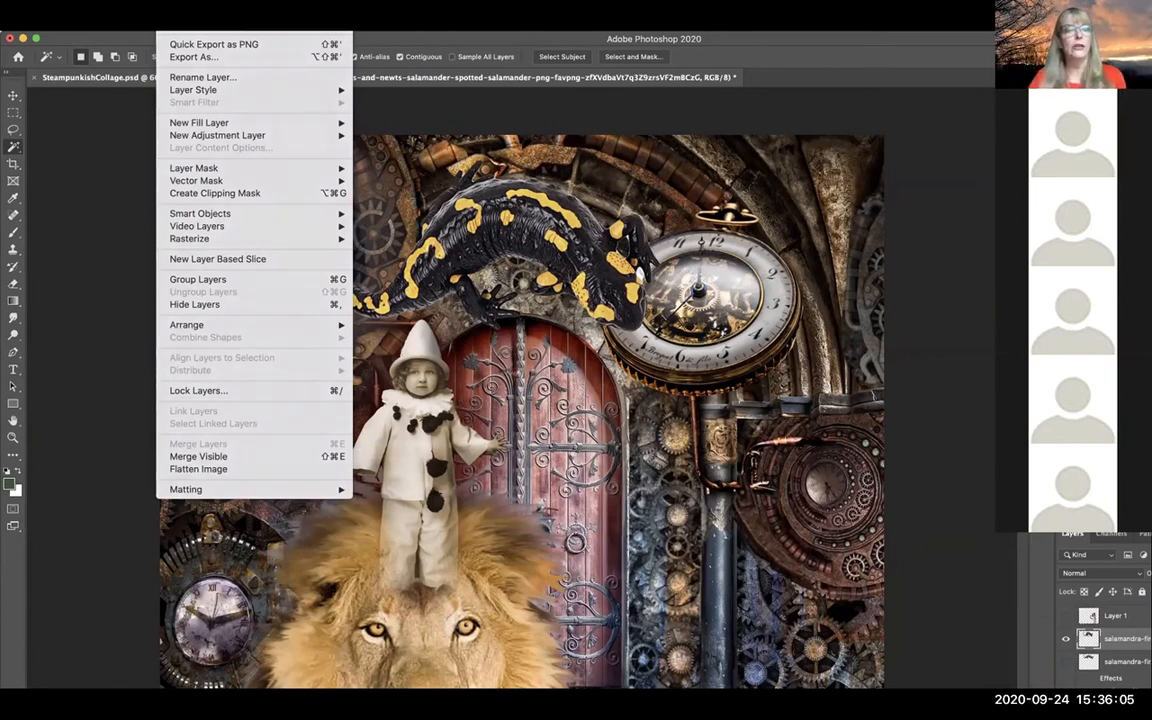
pyautogui.moveTo(188, 172)
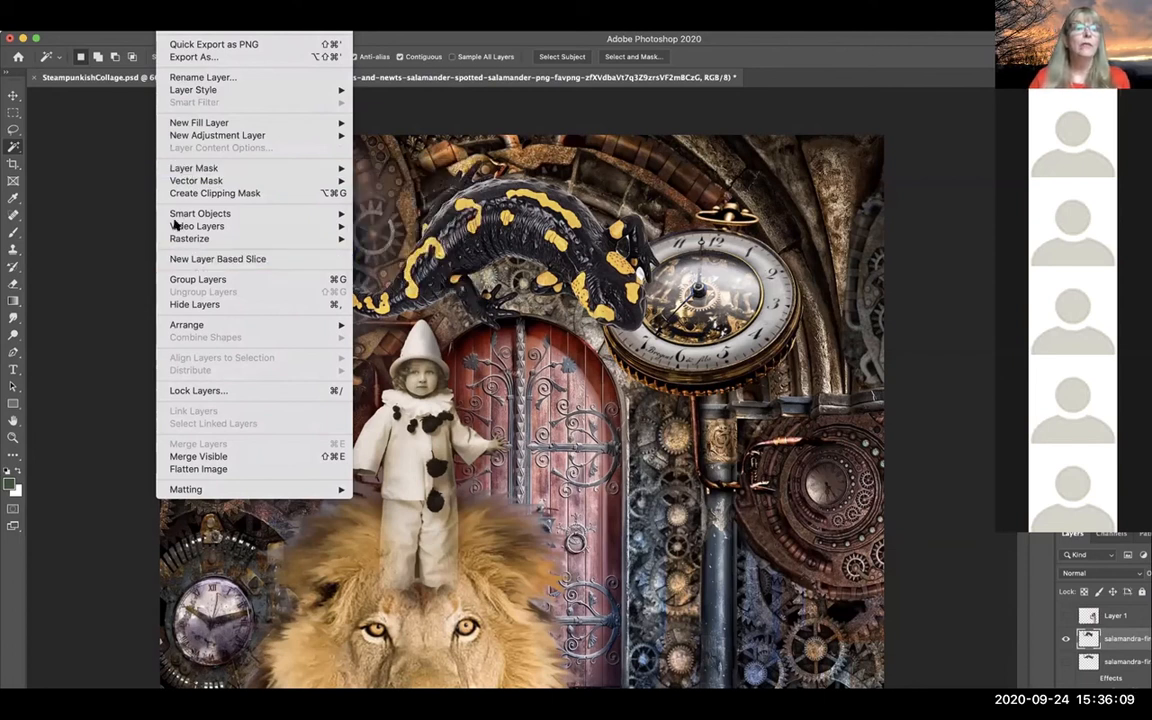
pyautogui.moveTo(252, 93)
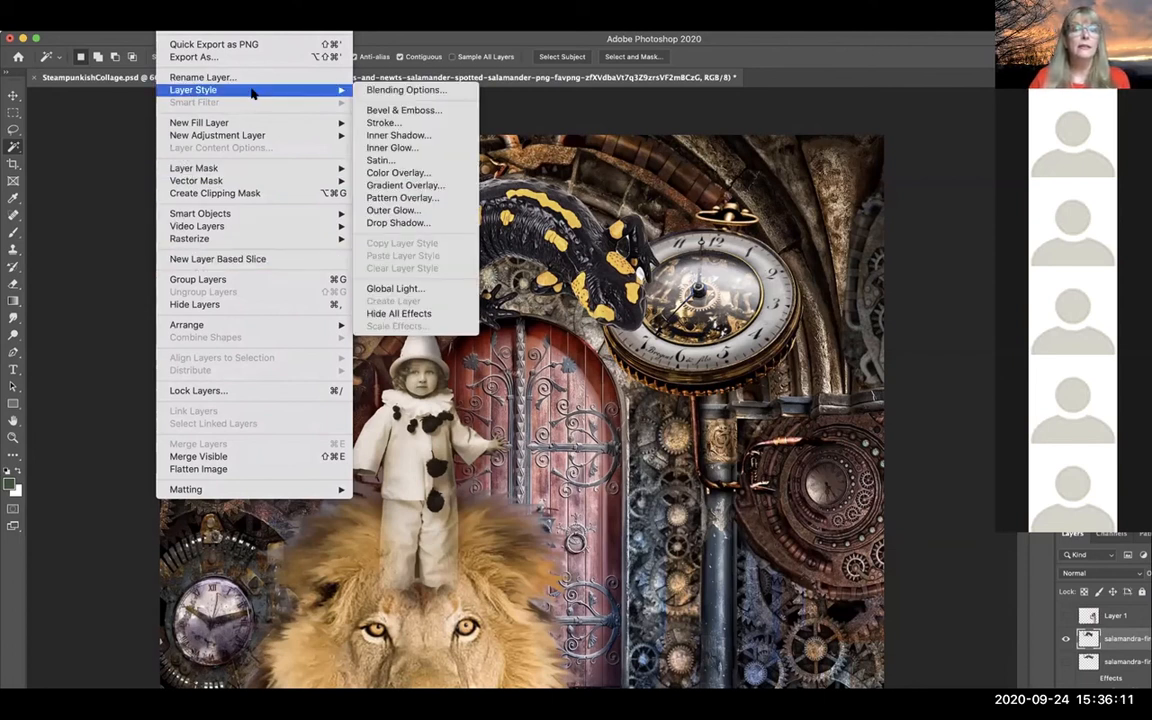
pyautogui.click(411, 213)
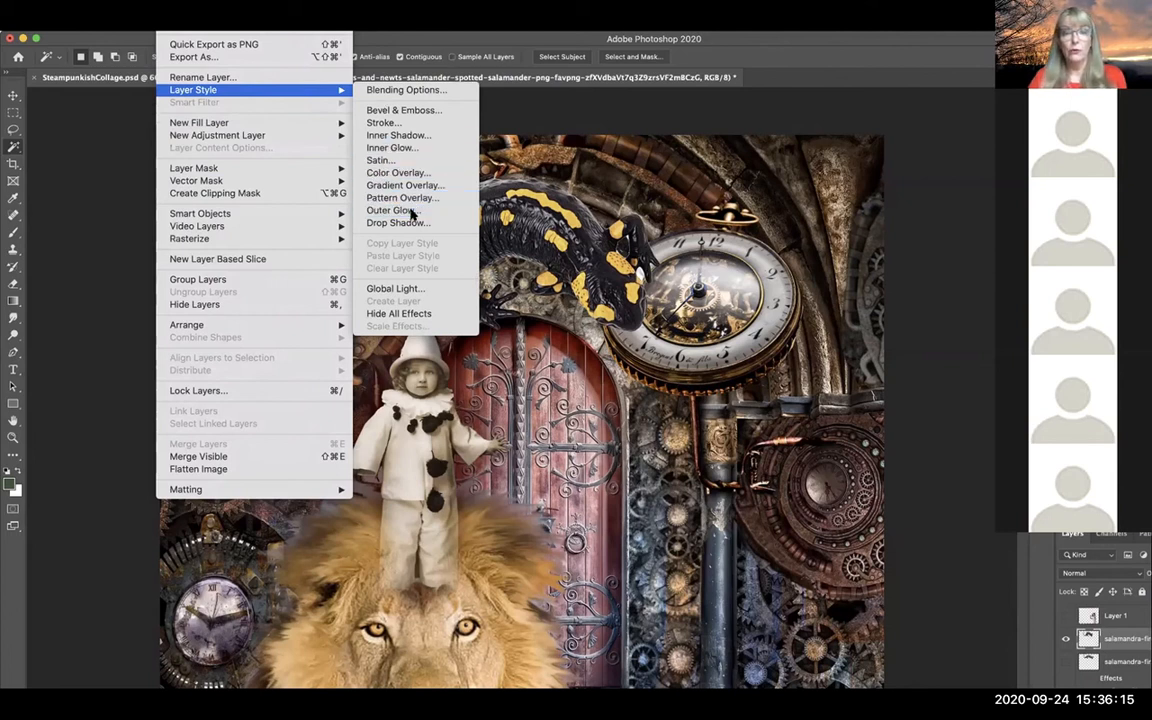
pyautogui.moveTo(470, 283); pyautogui.dragTo(552, 415)
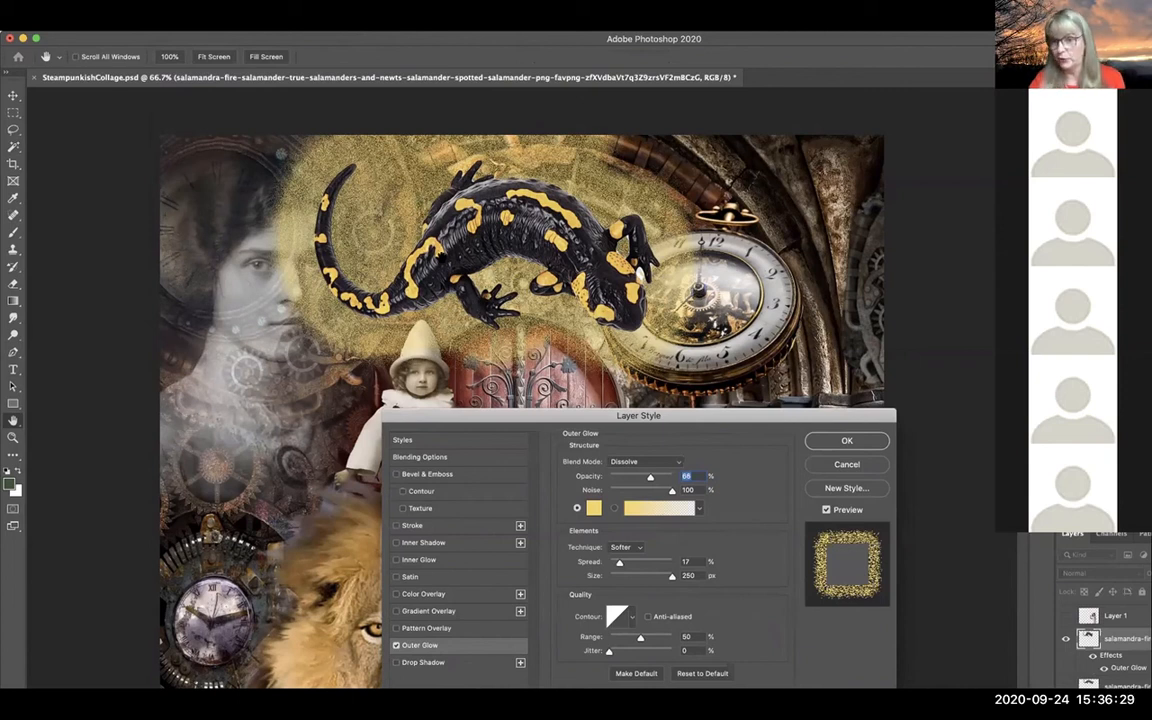
pyautogui.moveTo(572, 415); pyautogui.dragTo(1002, 338)
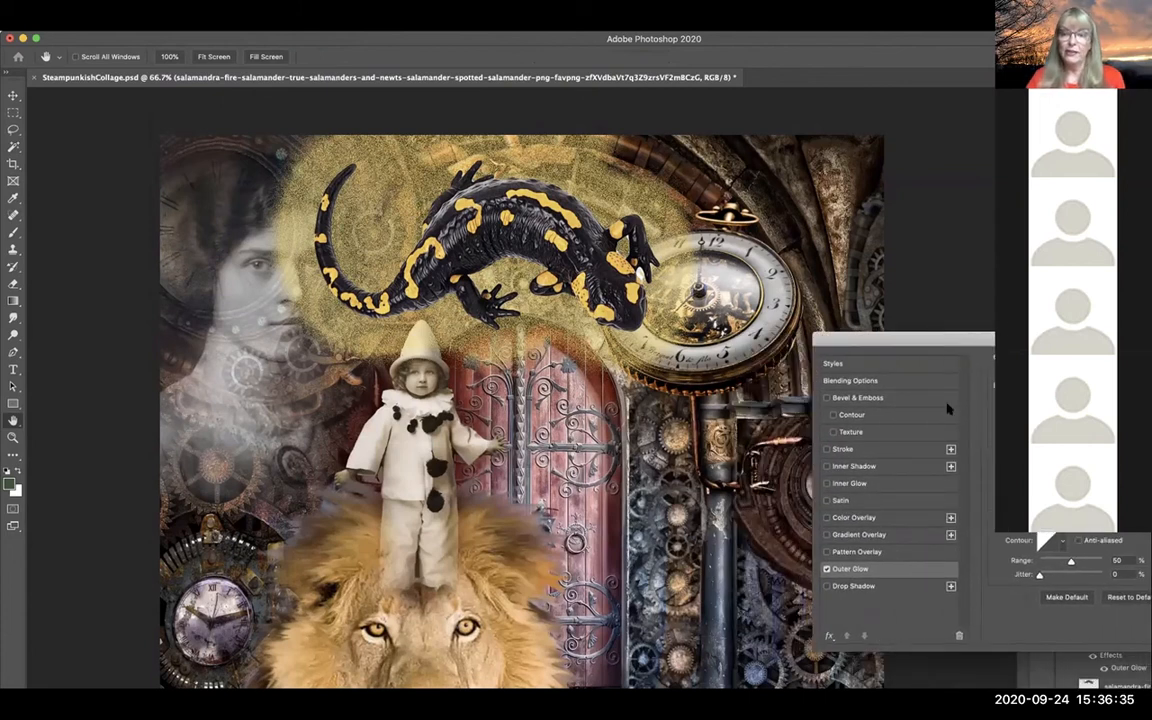
pyautogui.moveTo(920, 342); pyautogui.dragTo(703, 408)
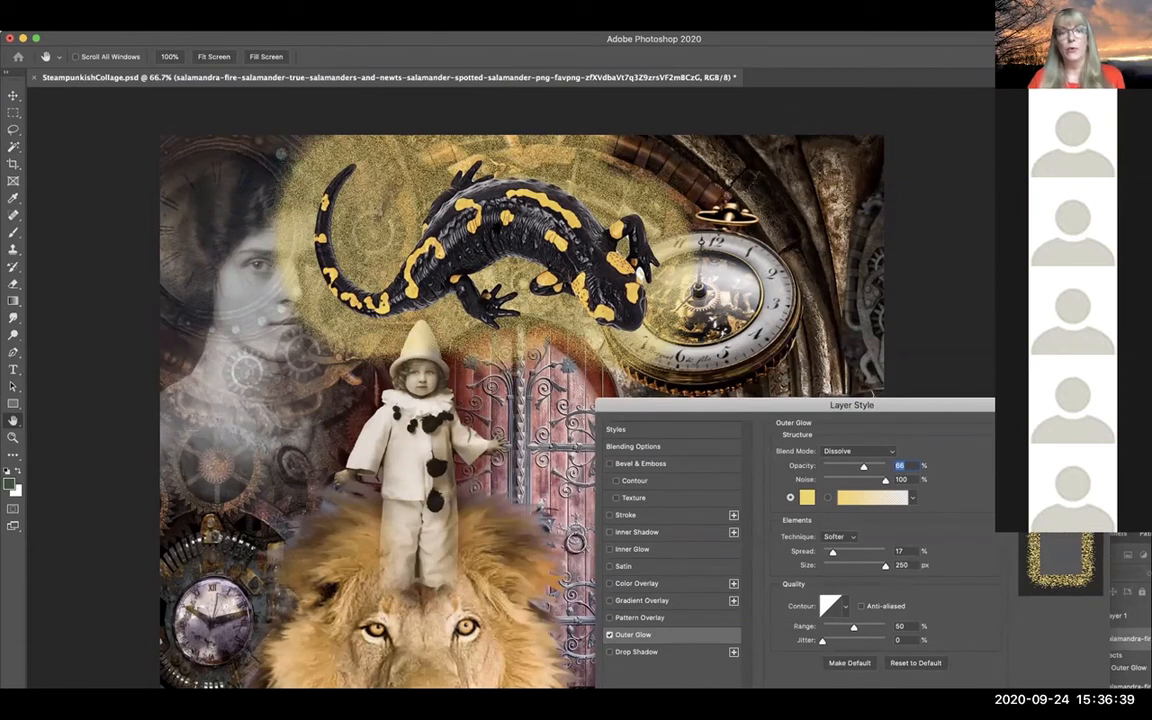
pyautogui.moveTo(760, 409); pyautogui.dragTo(601, 316)
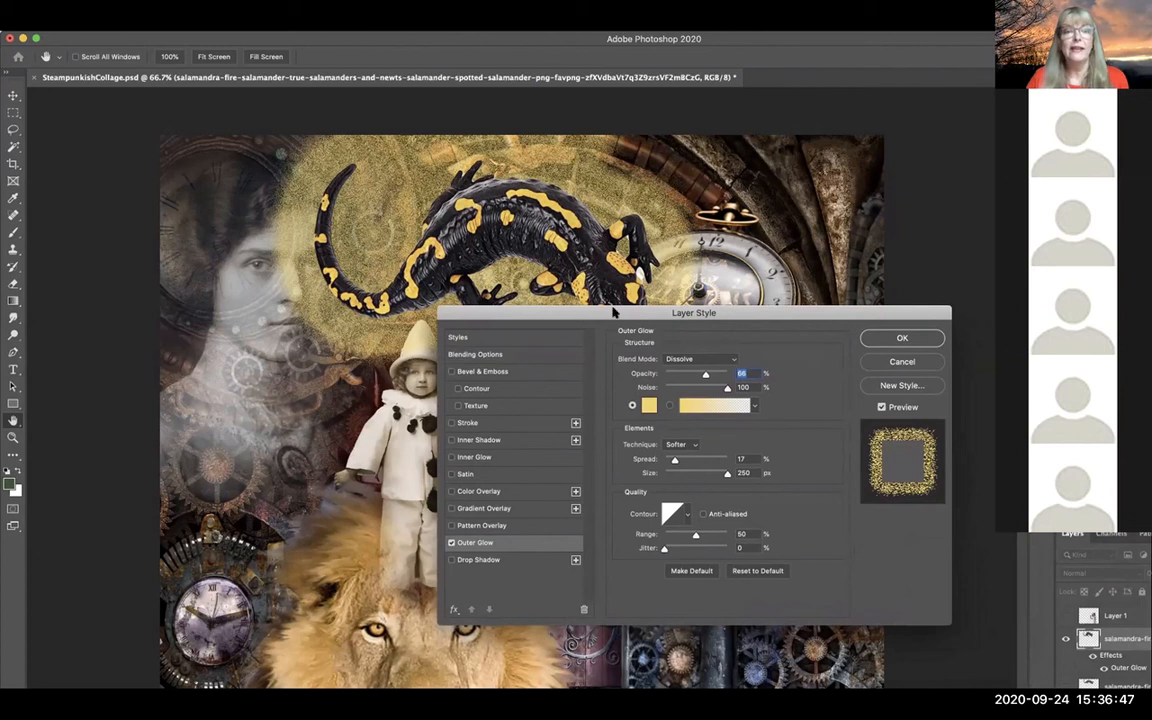
# Try the Darken blend mode on the salamander's outer glow, and switch it to Lighten.
pyautogui.click(727, 360)
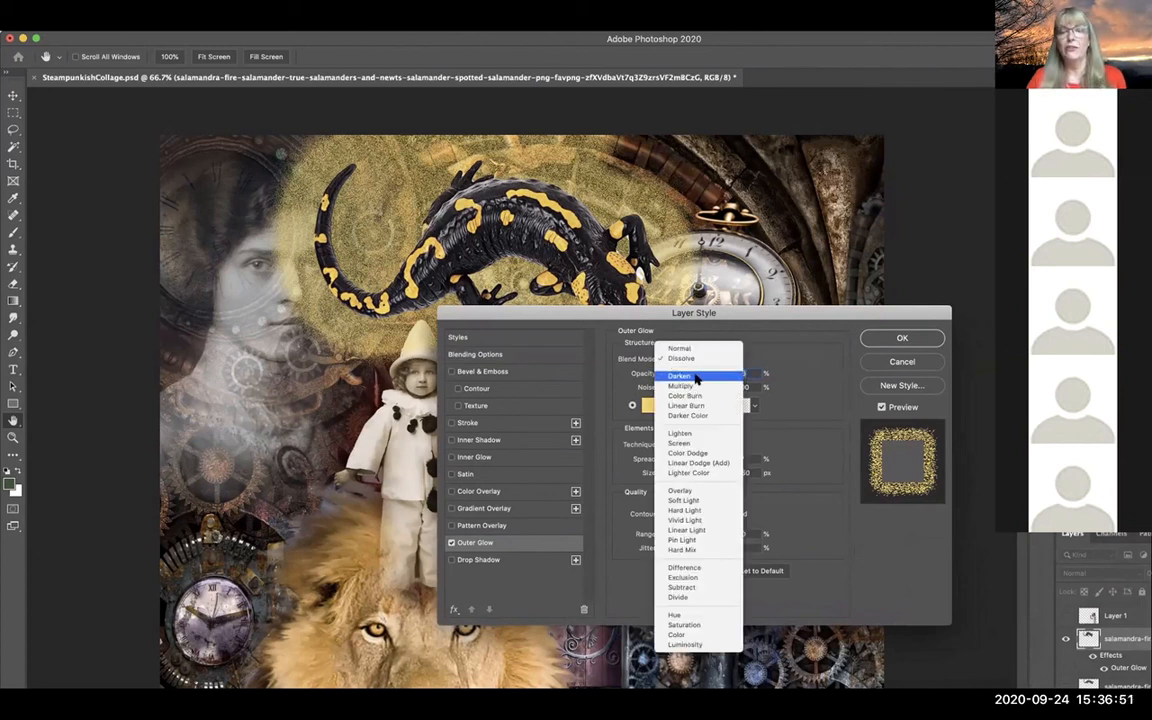
pyautogui.click(697, 377)
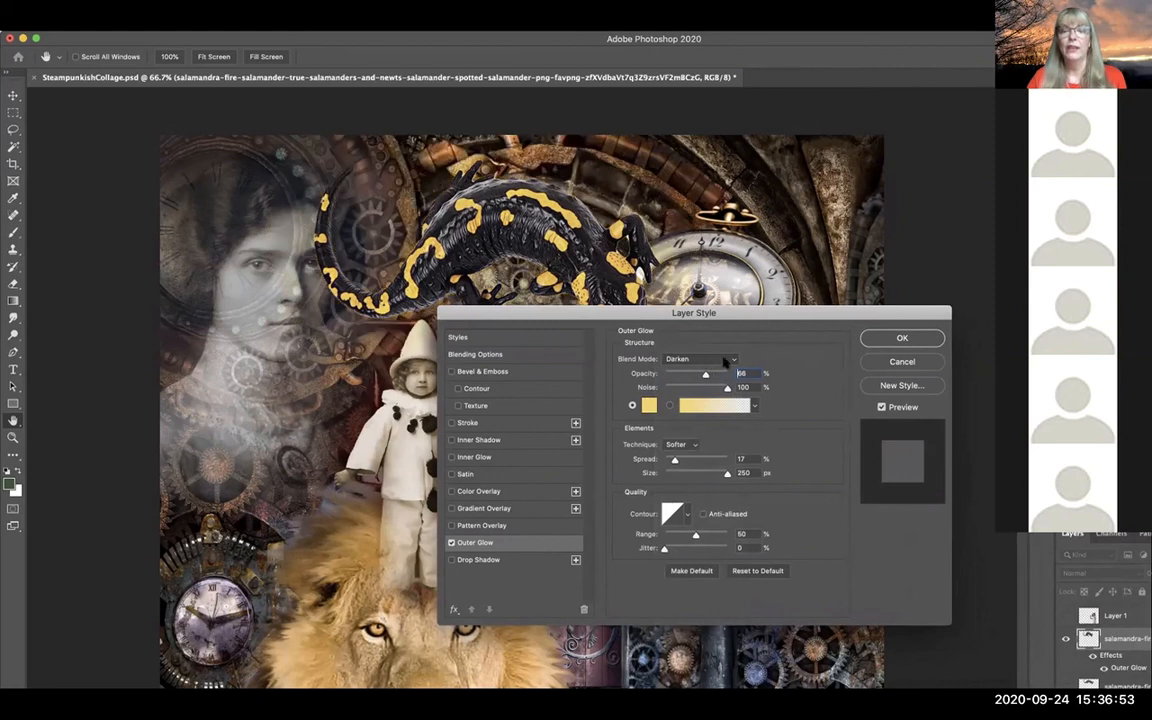
pyautogui.click(727, 361)
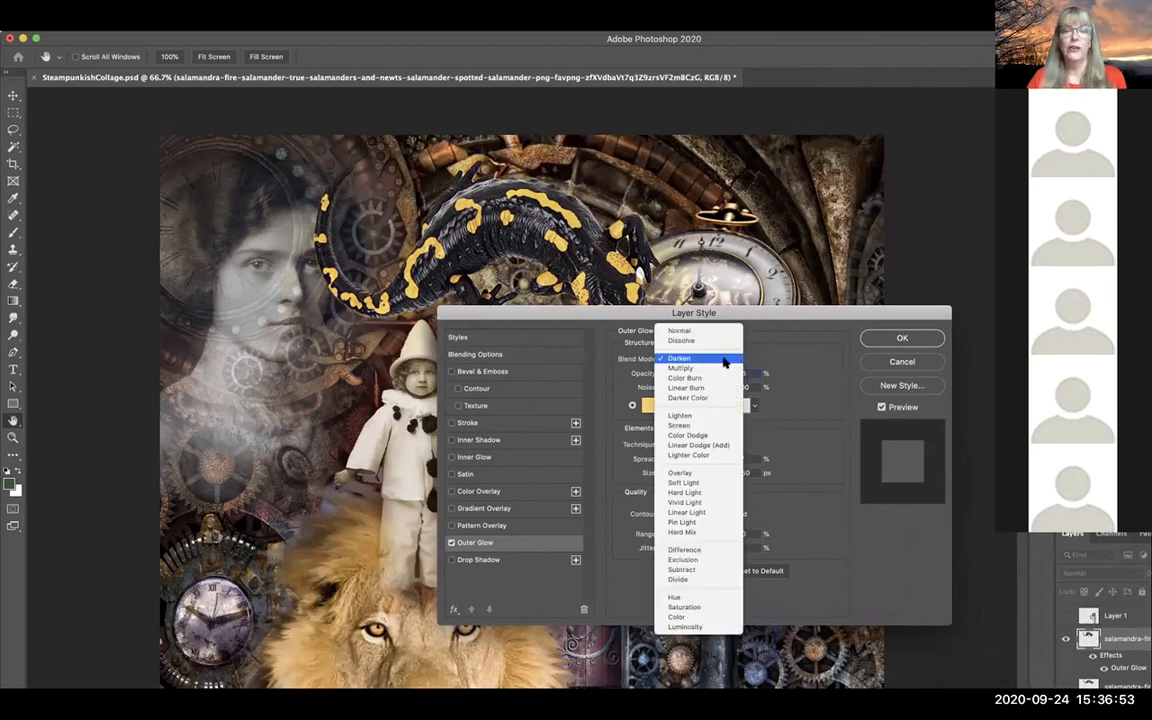
pyautogui.click(701, 417)
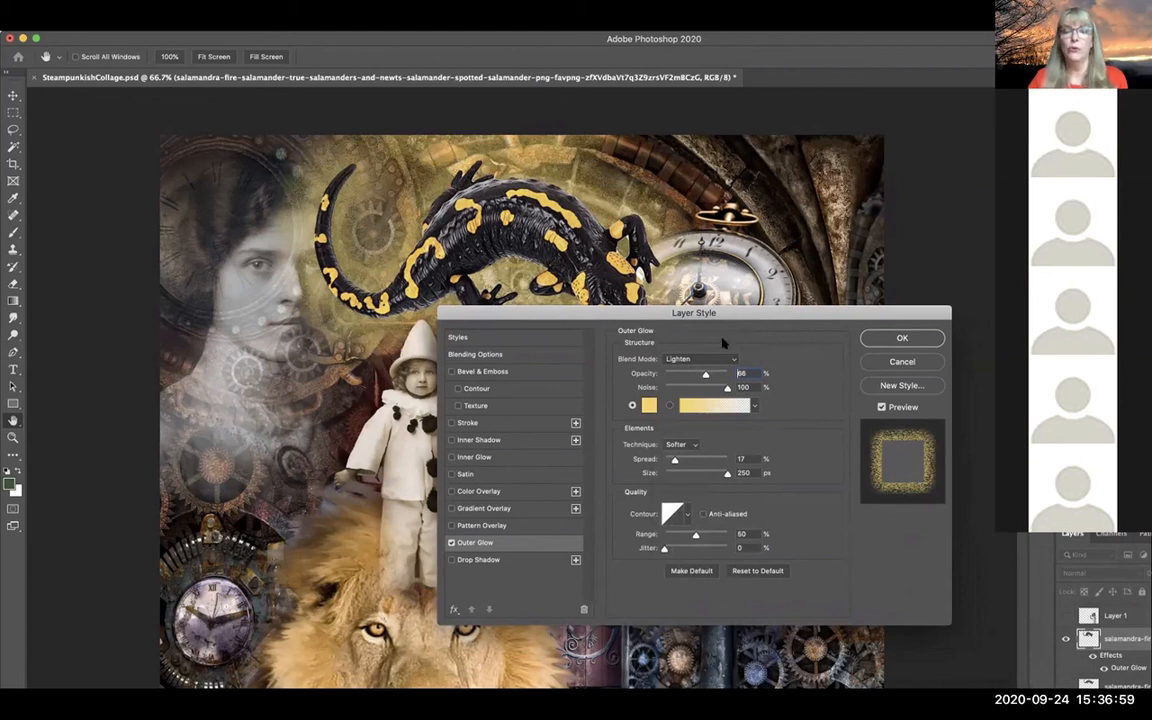
# Reduce the outer glow's opacity to 35% and apply the layer style to the salamander.
pyautogui.moveTo(802, 312); pyautogui.dragTo(958, 178)
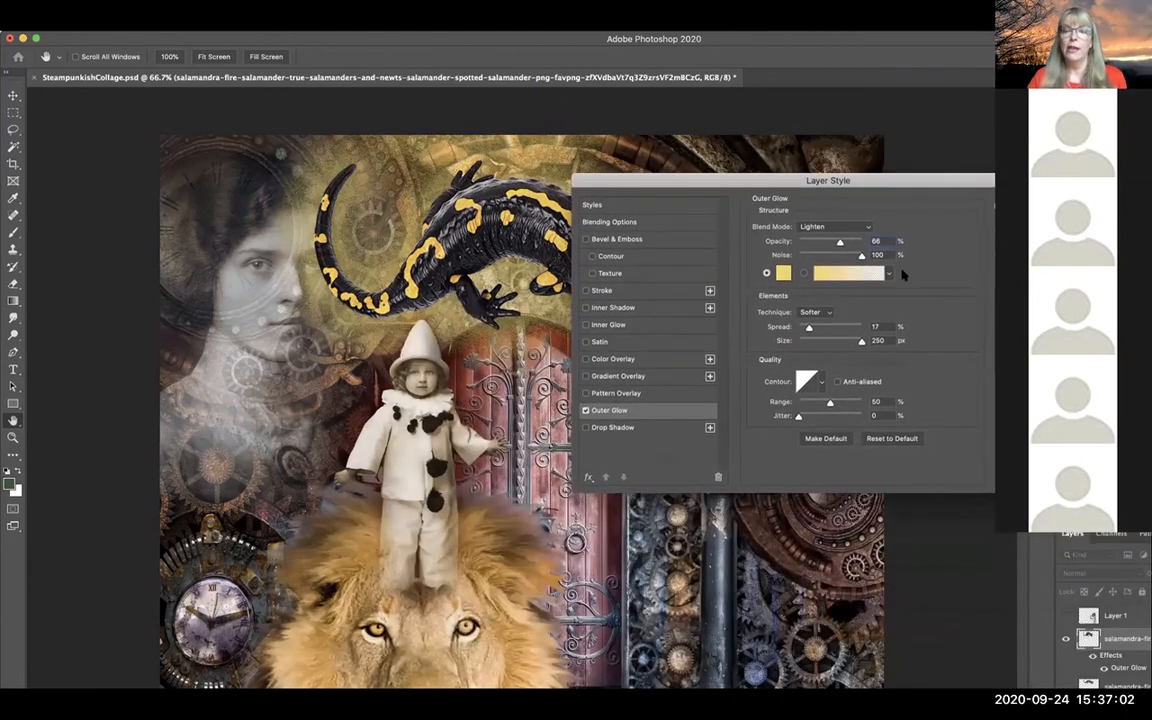
pyautogui.click(840, 243)
pyautogui.moveTo(840, 243)
pyautogui.mouseDown()
pyautogui.moveTo(812, 245)
pyautogui.moveTo(821, 243)
pyautogui.mouseUp()
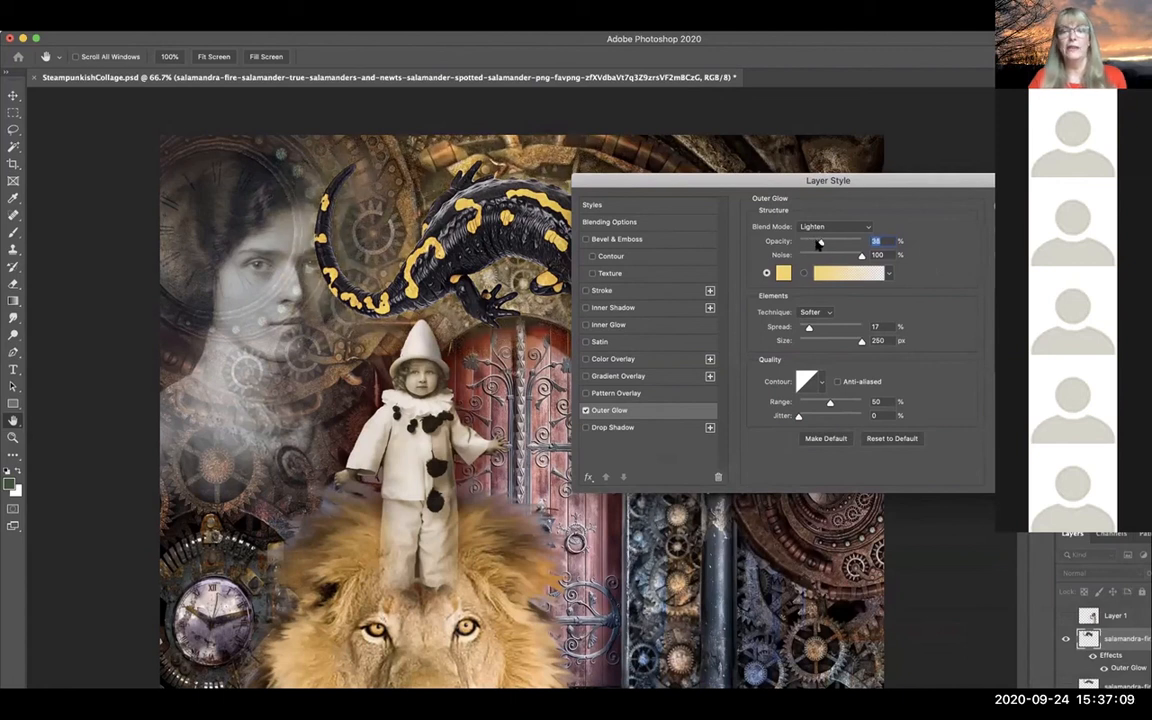
pyautogui.moveTo(760, 183); pyautogui.dragTo(525, 471)
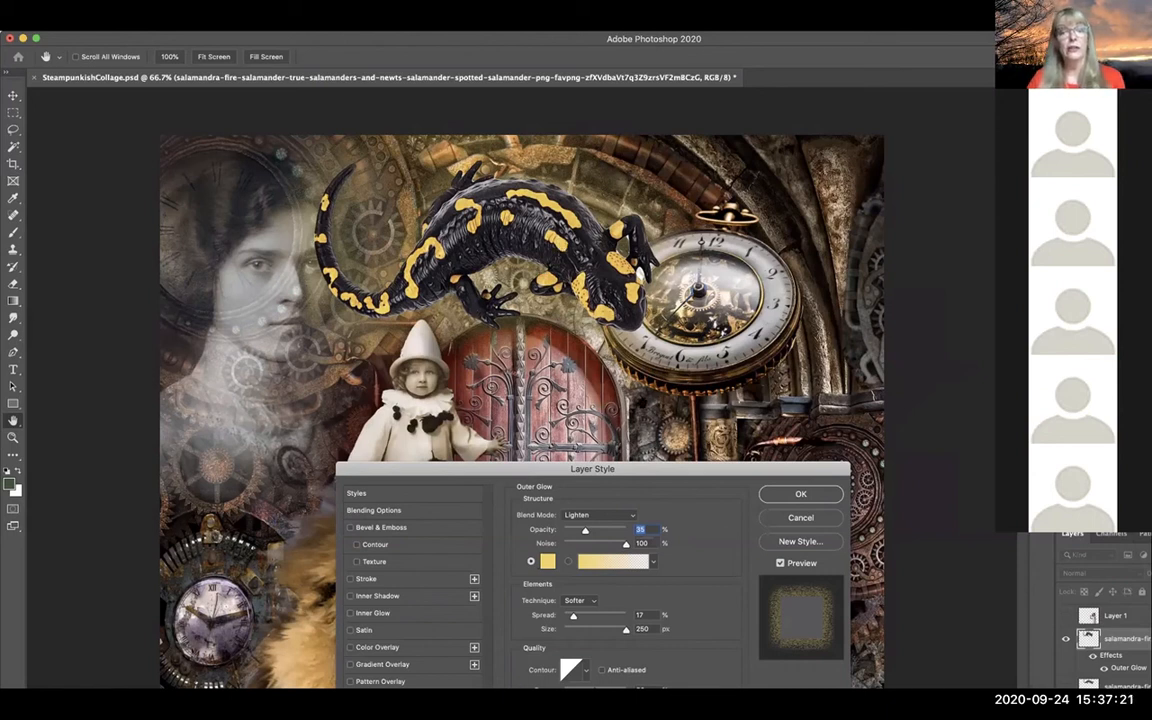
pyautogui.click(790, 494)
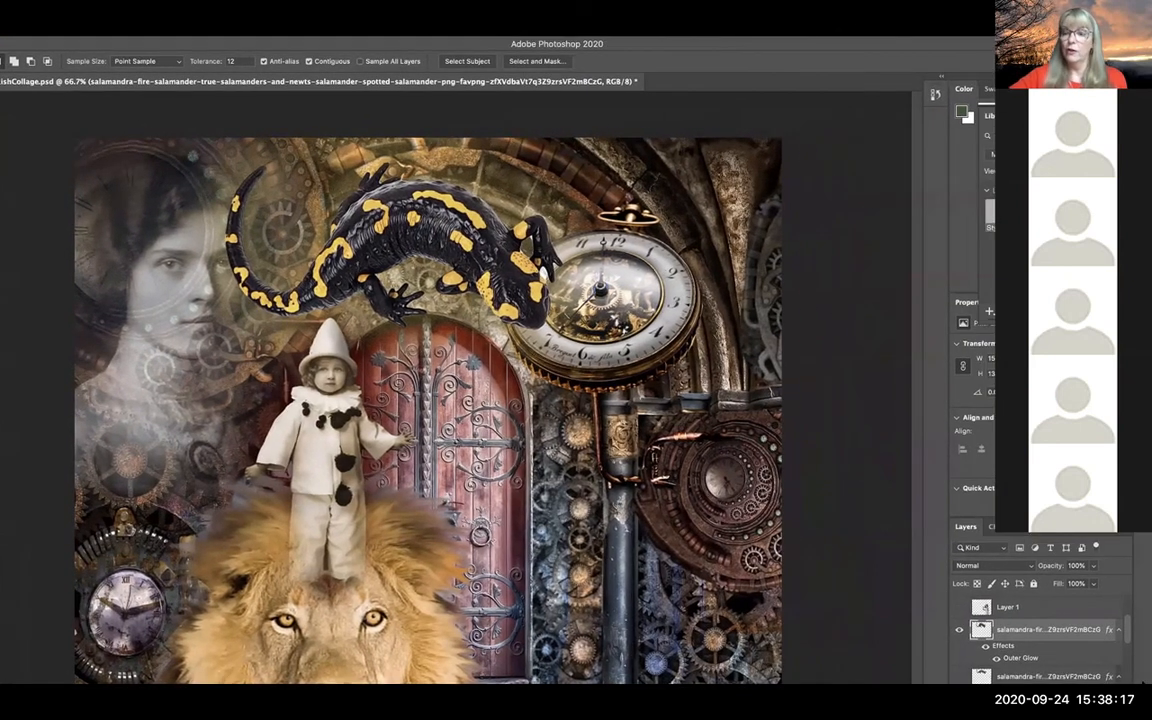
pyautogui.scroll(1, 1127, 638)
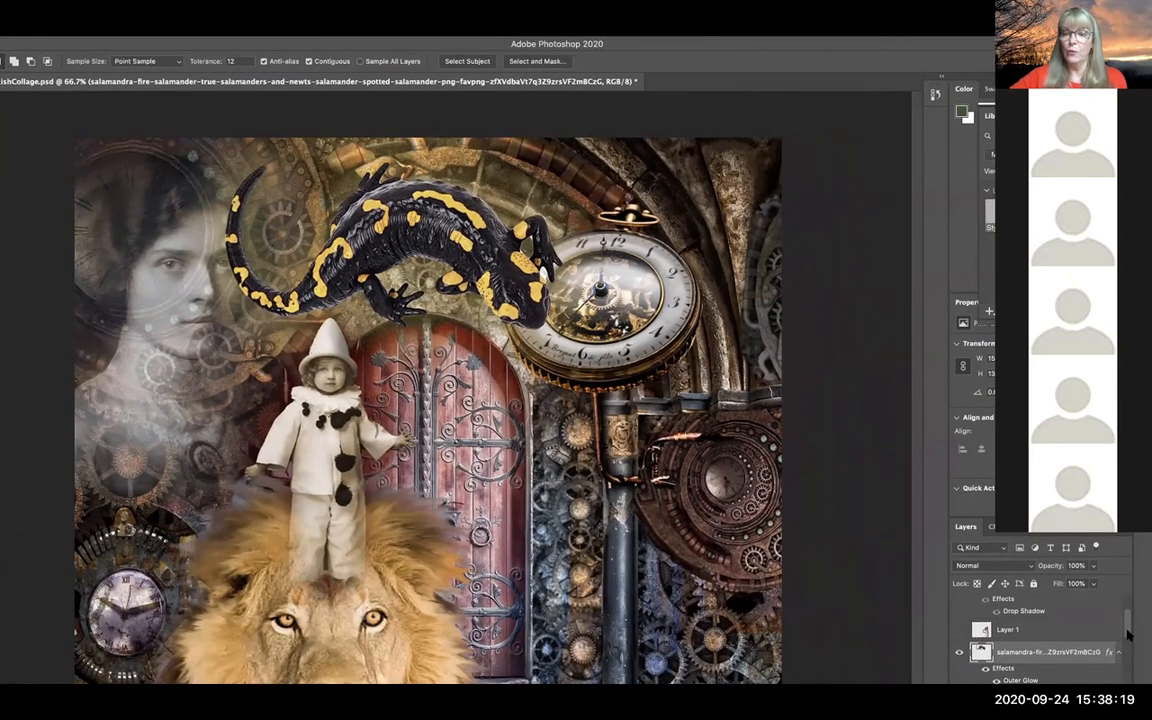
# Compare the collage with and without the girl on Layer 1, leaving that layer visible.
pyautogui.click(959, 631)
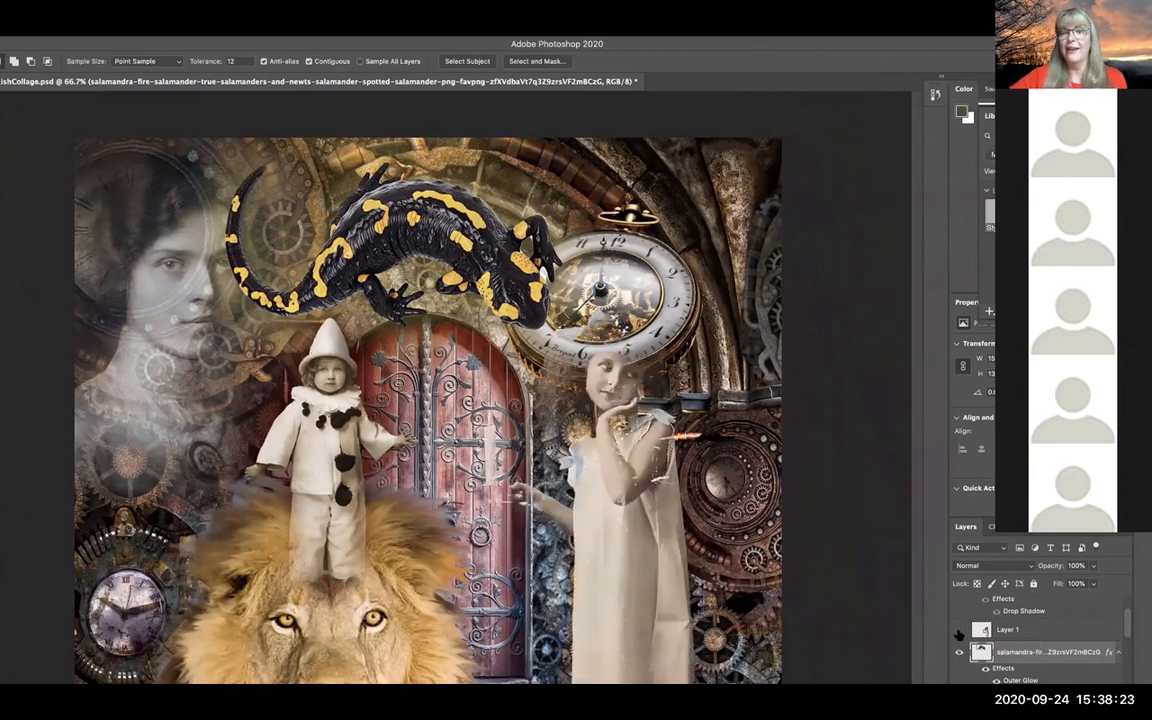
pyautogui.click(959, 631)
pyautogui.click(959, 631)
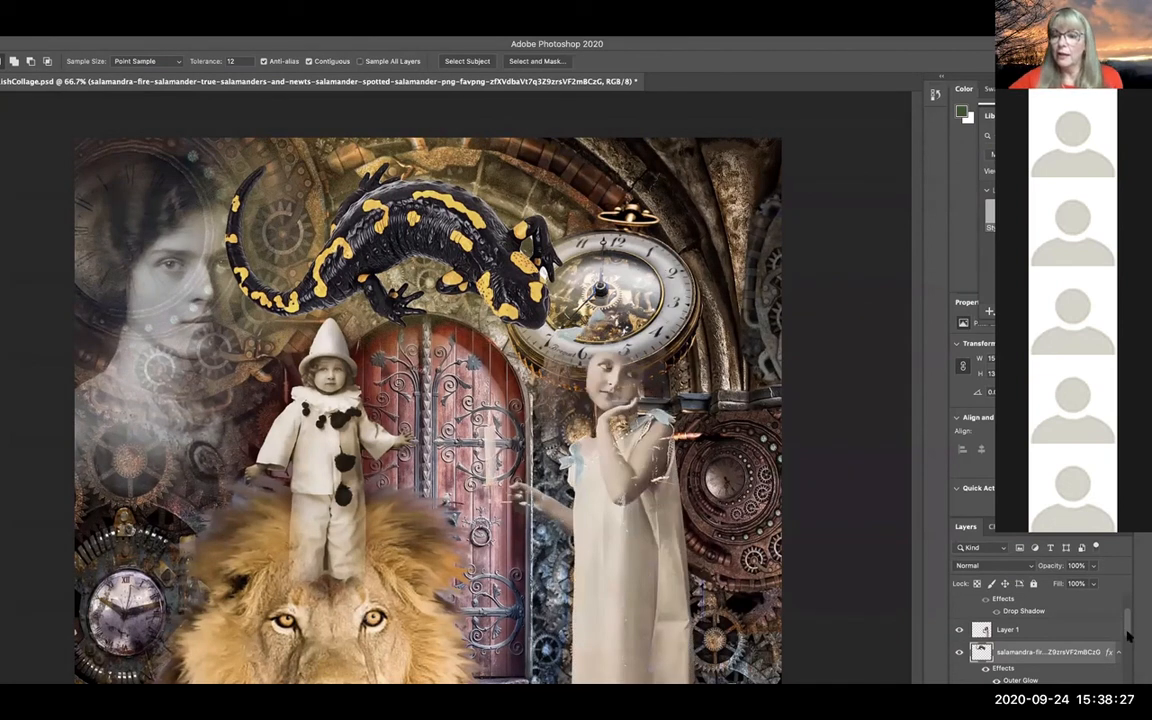
# Select Layer 1 copy, preview the hidden standing figure's layer directly above it, and hide Layer 1.
pyautogui.scroll(3, 1126, 634)
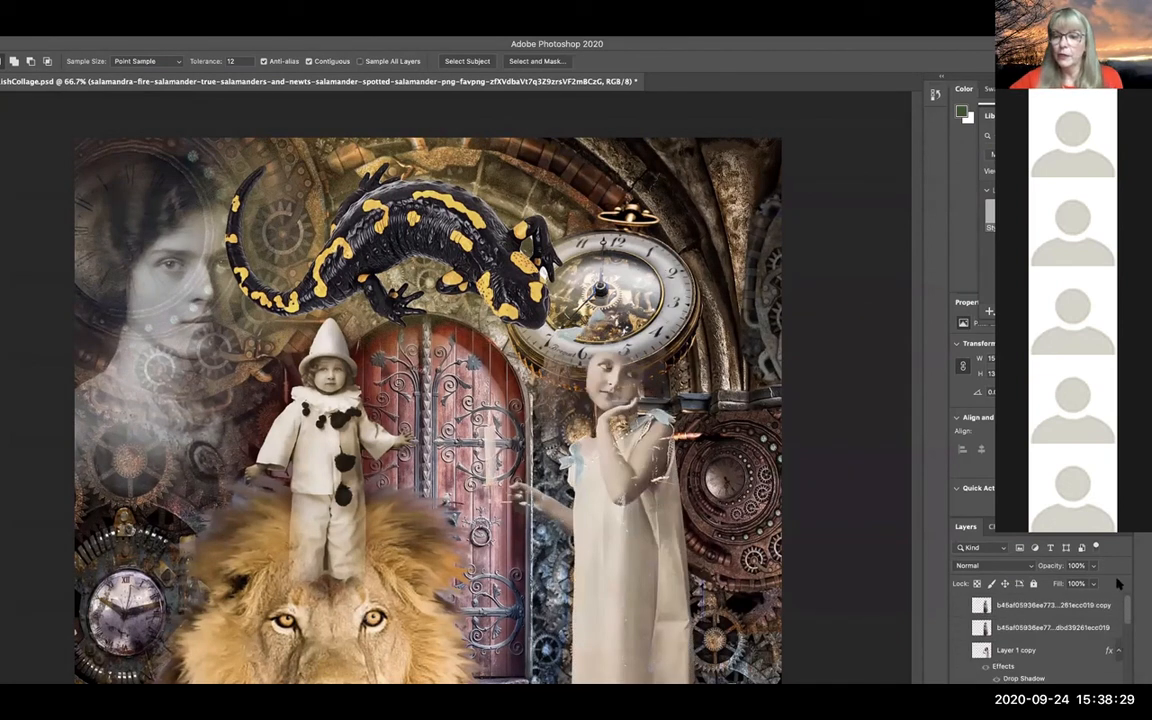
pyautogui.click(1053, 654)
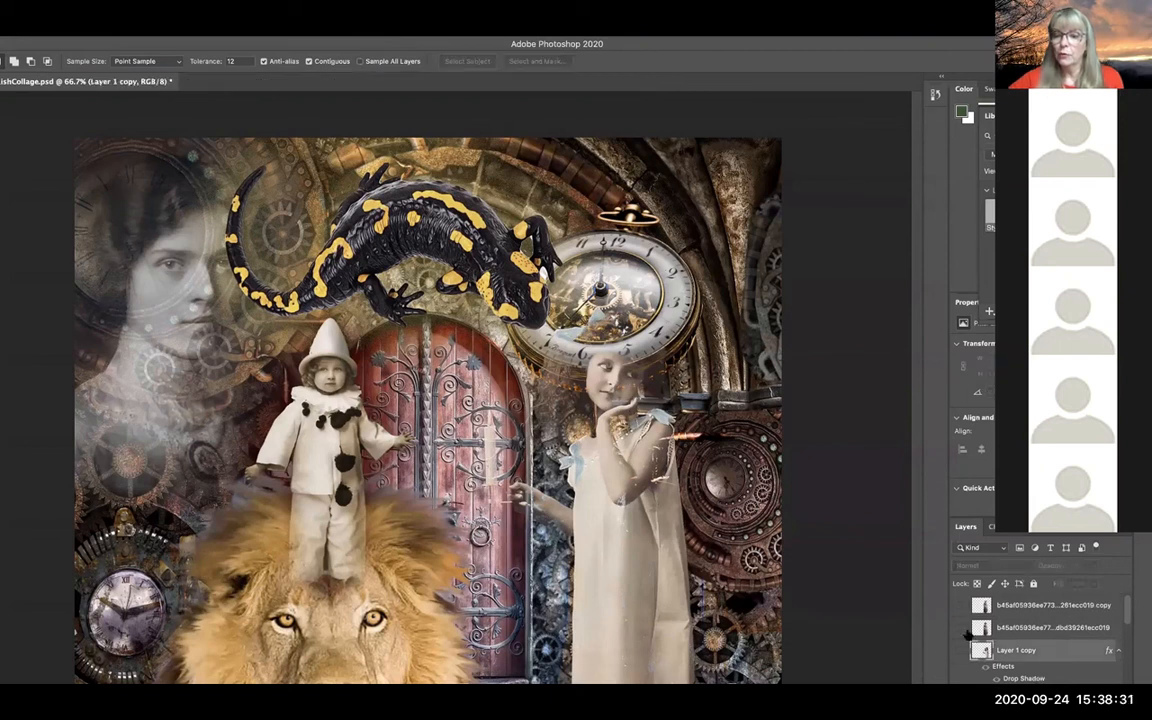
pyautogui.click(957, 628)
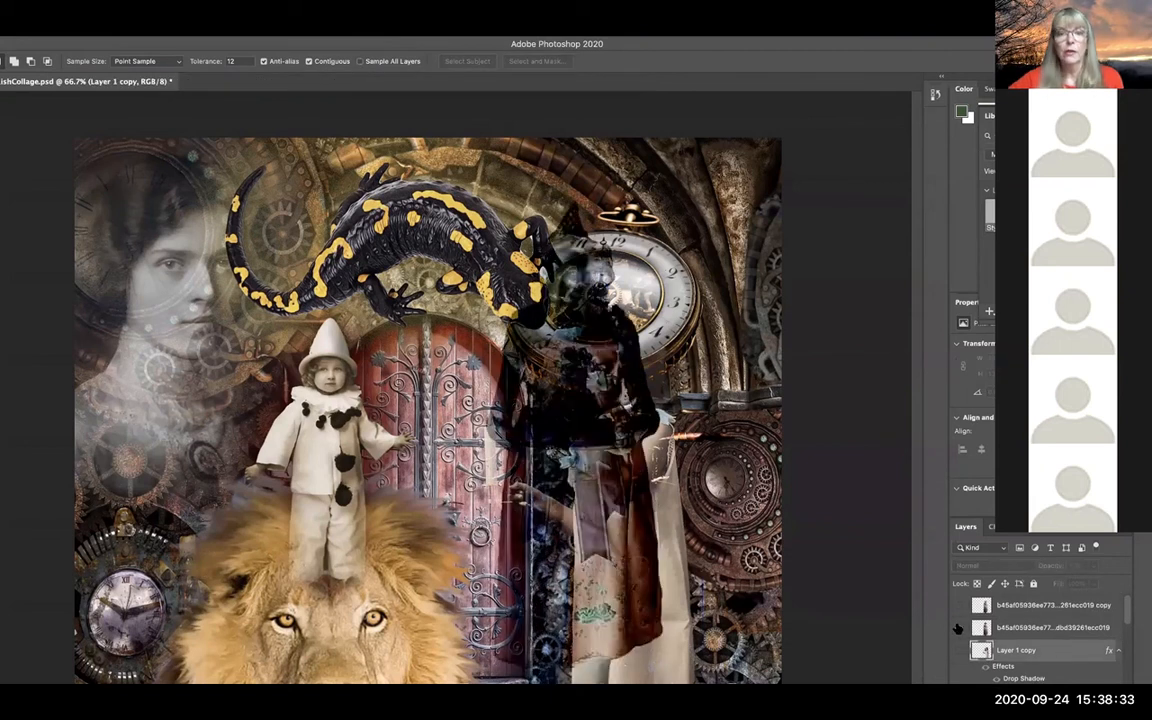
pyautogui.click(957, 628)
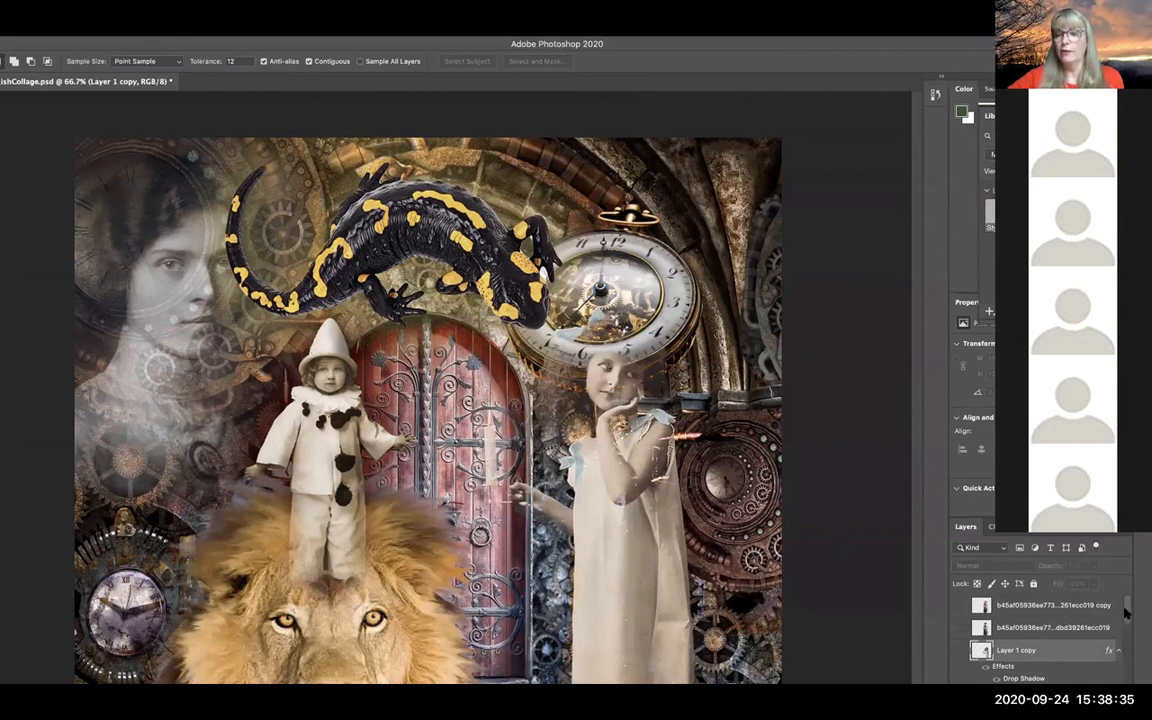
pyautogui.scroll(-1, 1125, 617)
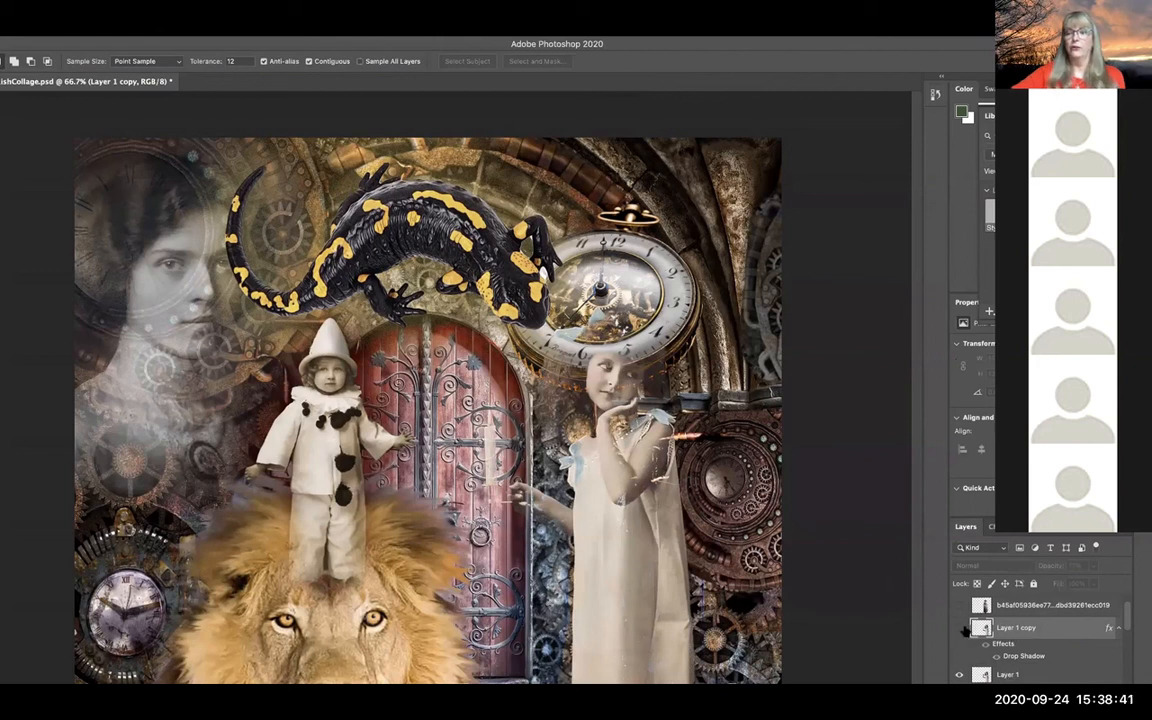
pyautogui.click(957, 675)
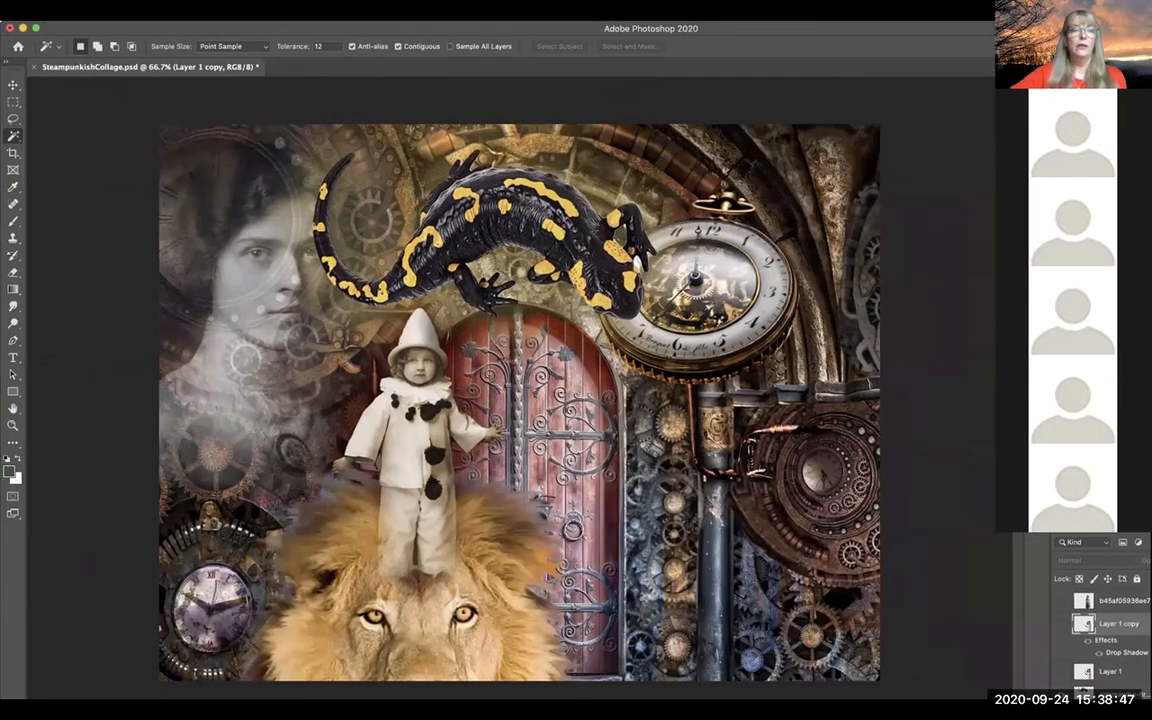
# Look over the Demo folder's source images available for Place Embedded and leave without placing any.
pyautogui.click(78, 5)
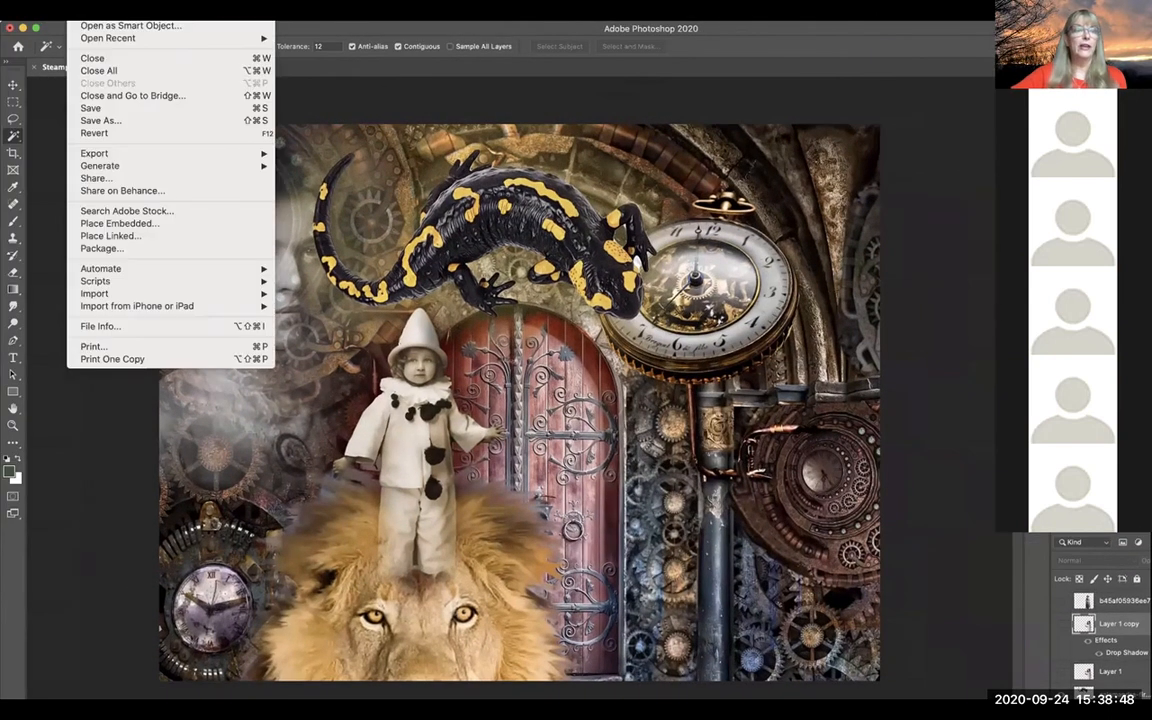
pyautogui.click(128, 223)
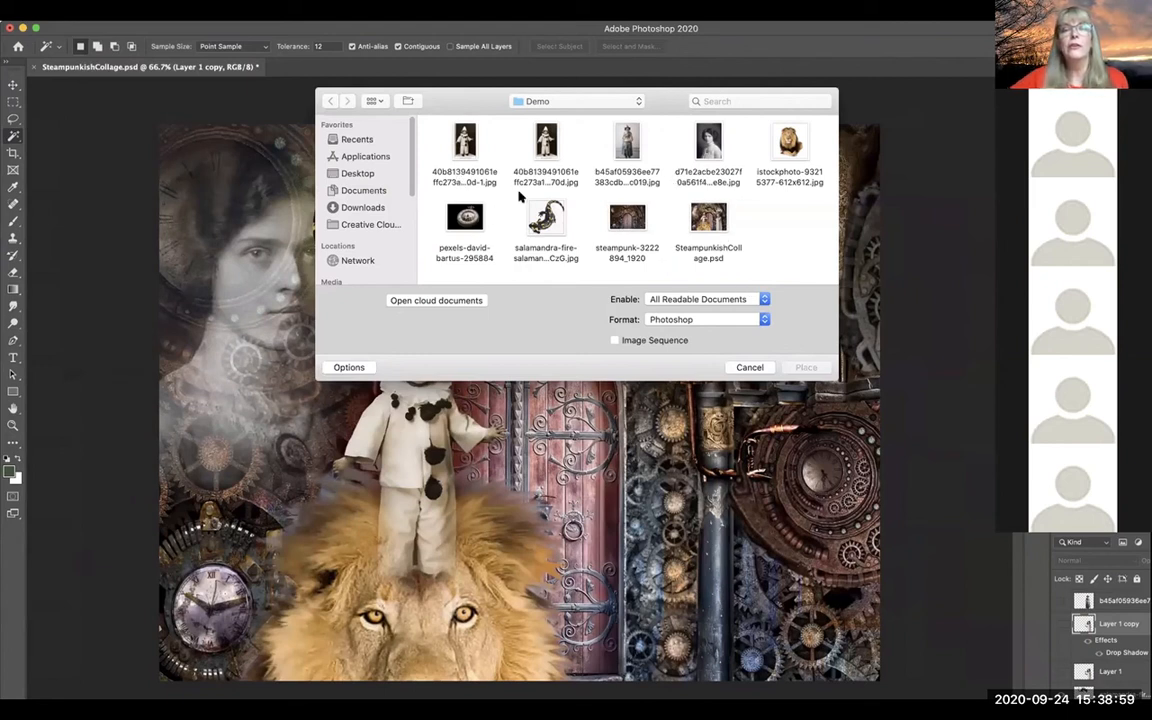
pyautogui.moveTo(650, 110); pyautogui.dragTo(514, 105)
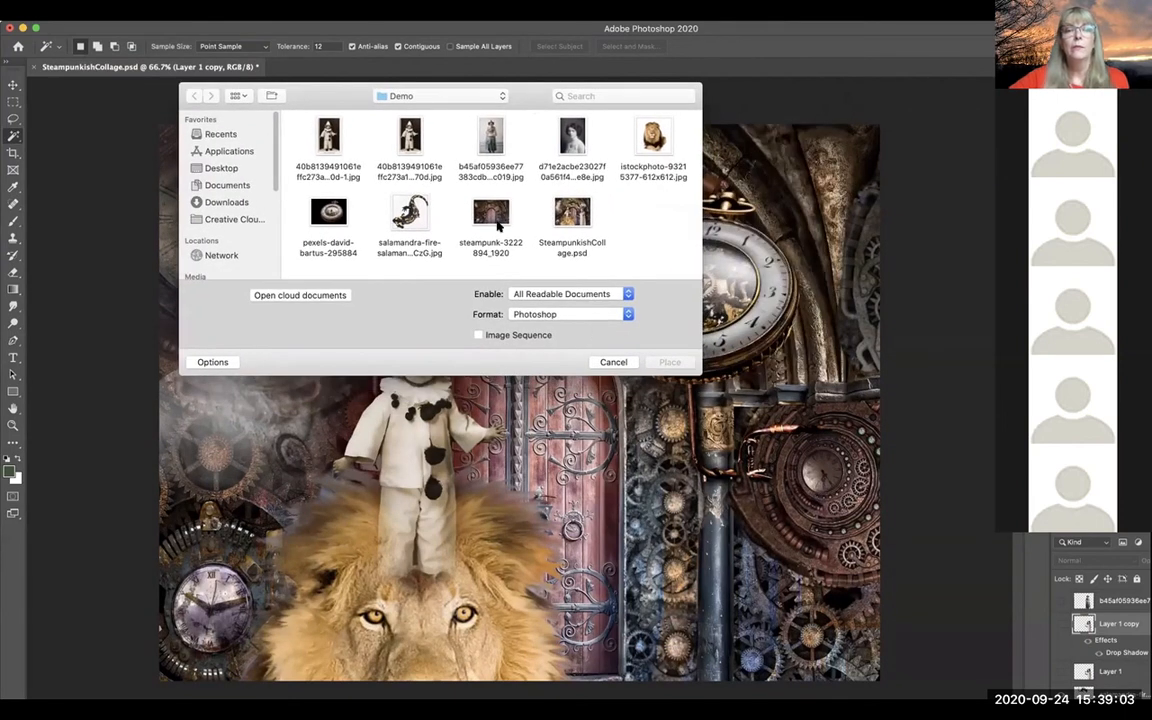
pyautogui.click(613, 362)
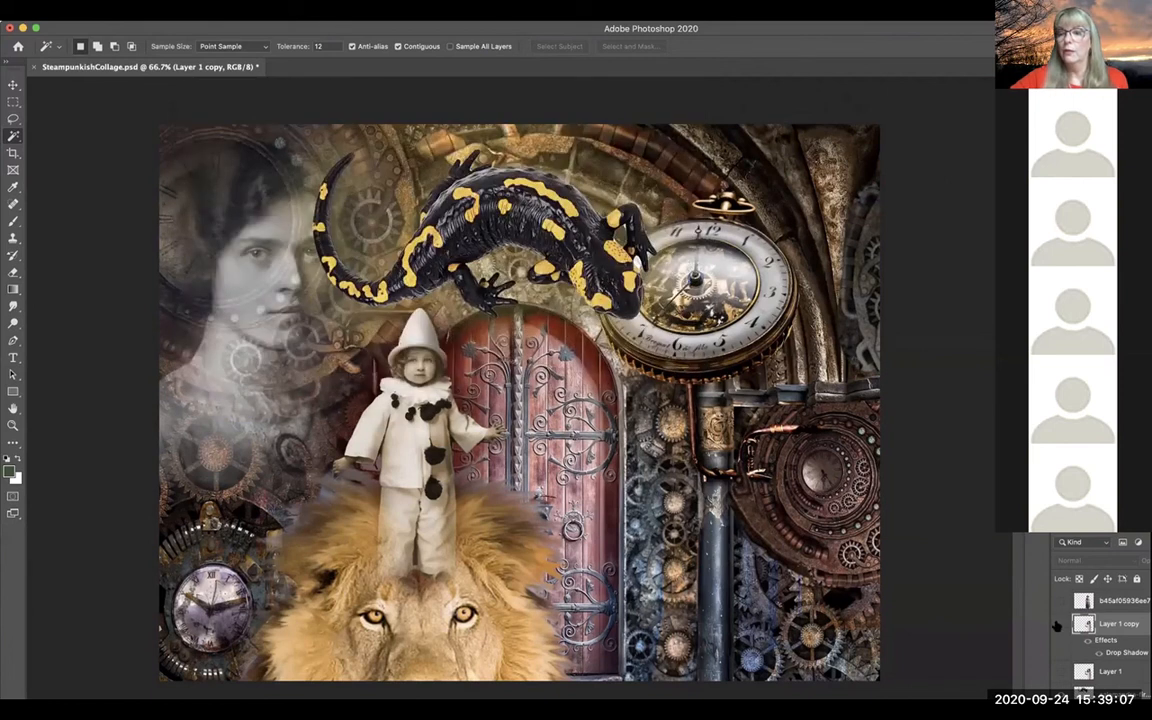
# Show the girl's Layer 1 copy and compare it with and without Layer 1 beneath it.
pyautogui.click(1060, 624)
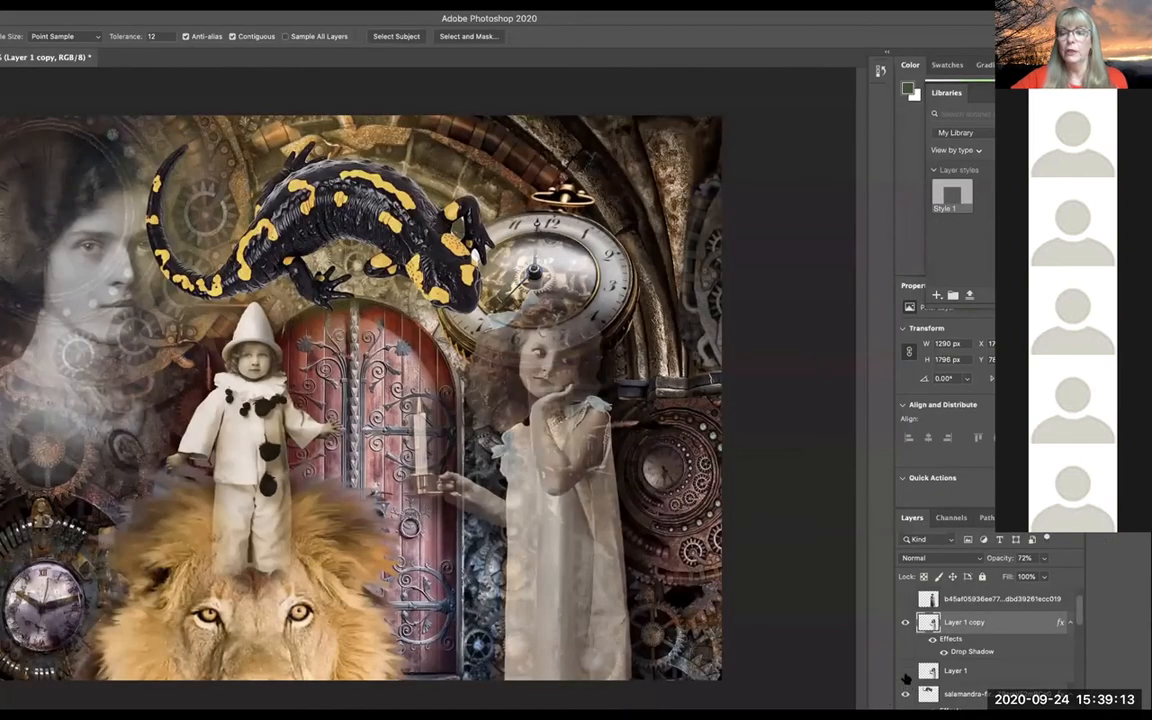
pyautogui.click(904, 671)
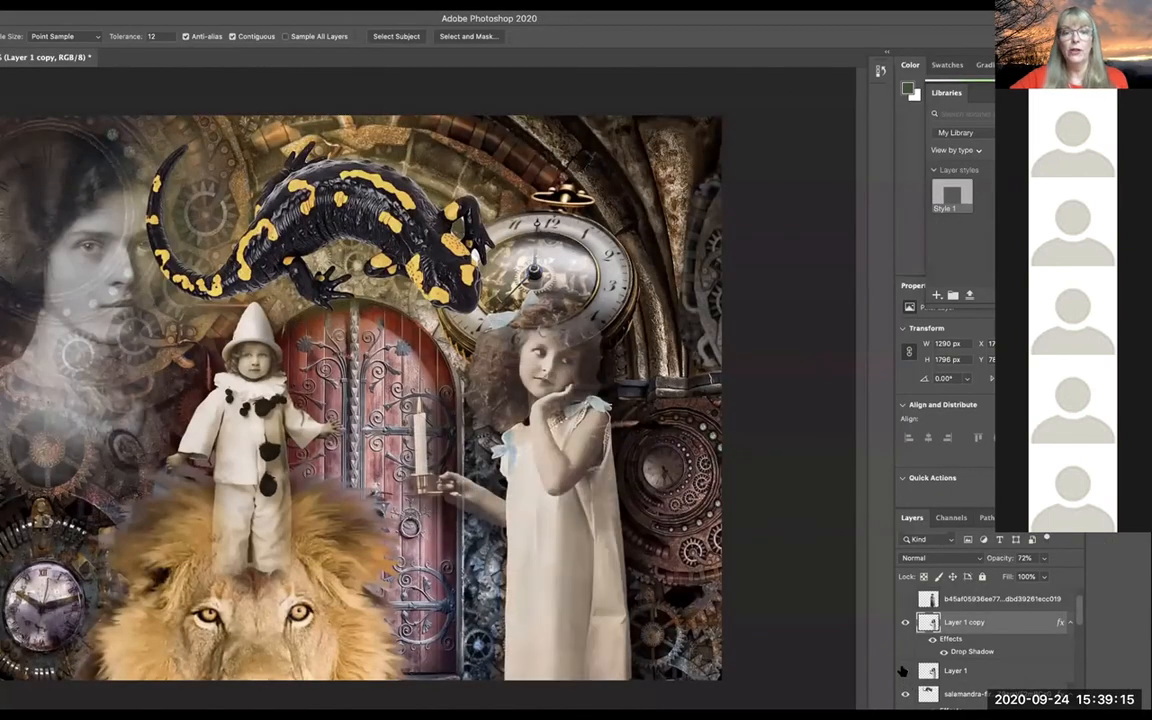
pyautogui.click(904, 671)
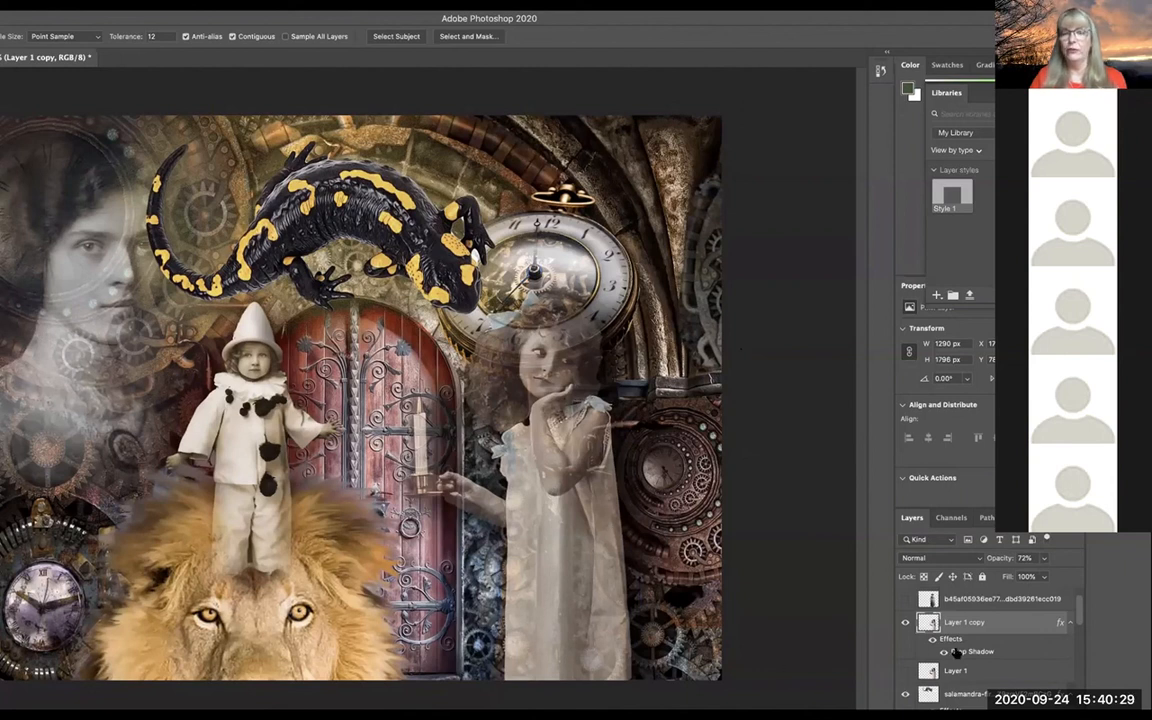
# Show Layer 1 beneath Layer 1 copy and compare the girl with the copy hidden and visible.
pyautogui.moveTo(745, 20); pyautogui.dragTo(678, 12)
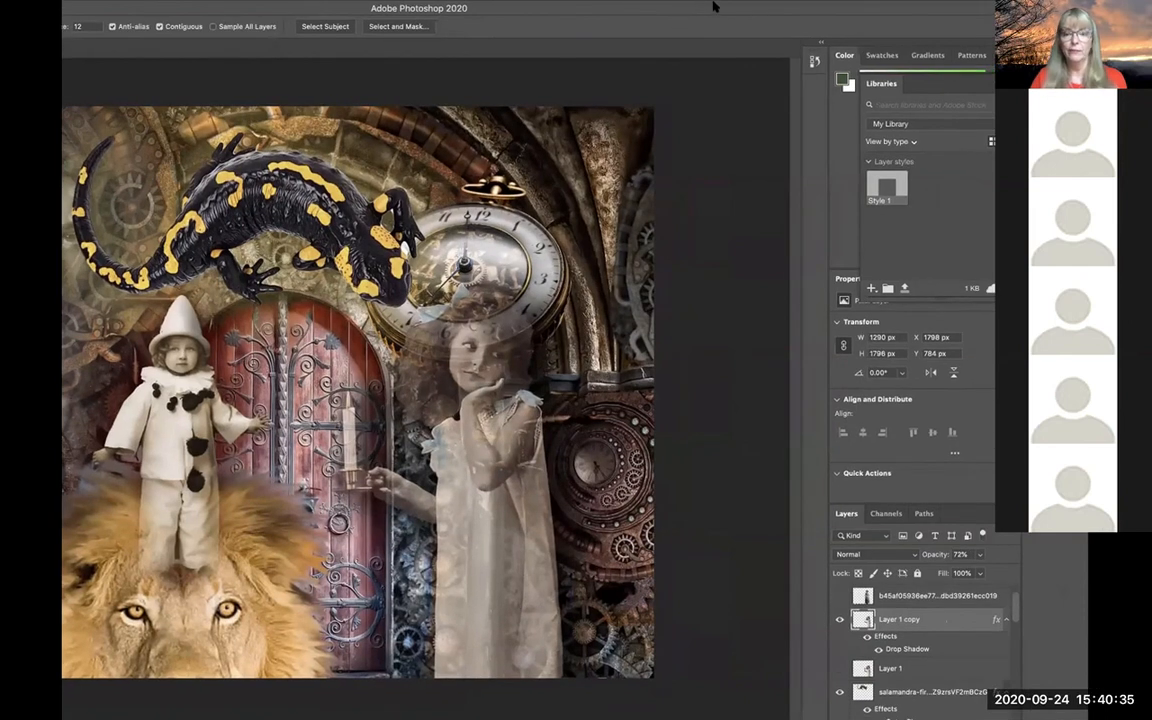
pyautogui.moveTo(713, 7)
pyautogui.mouseDown()
pyautogui.moveTo(686, 11)
pyautogui.moveTo(712, 8)
pyautogui.mouseUp()
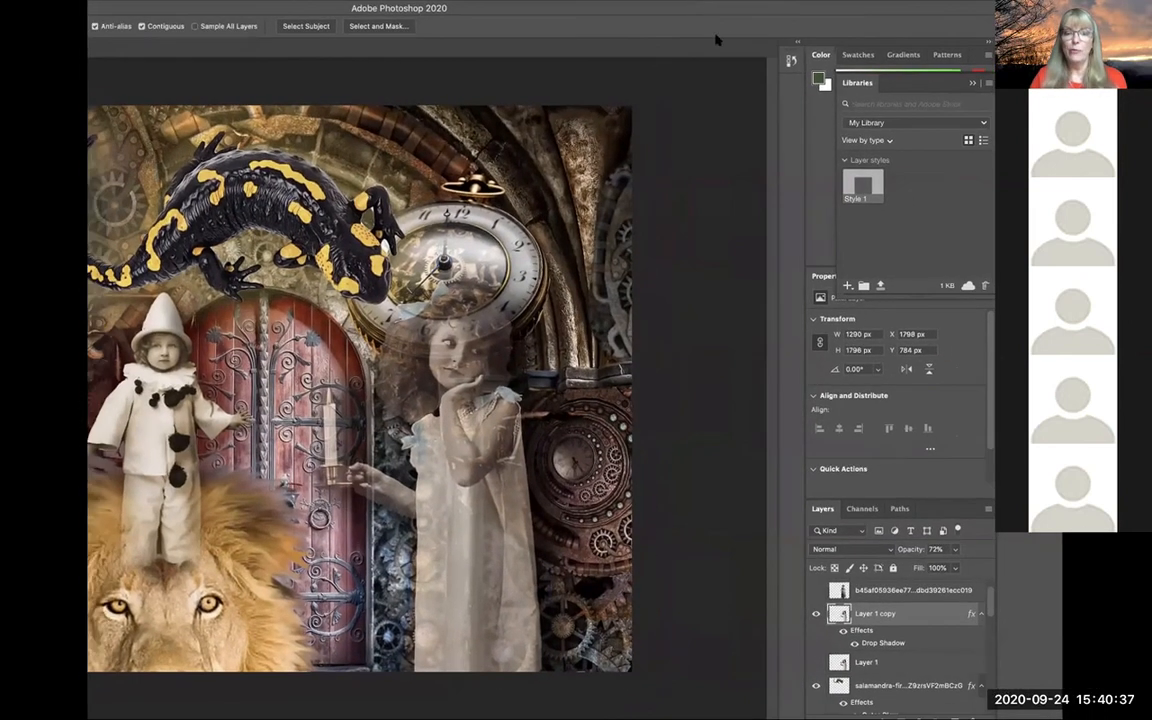
pyautogui.click(819, 664)
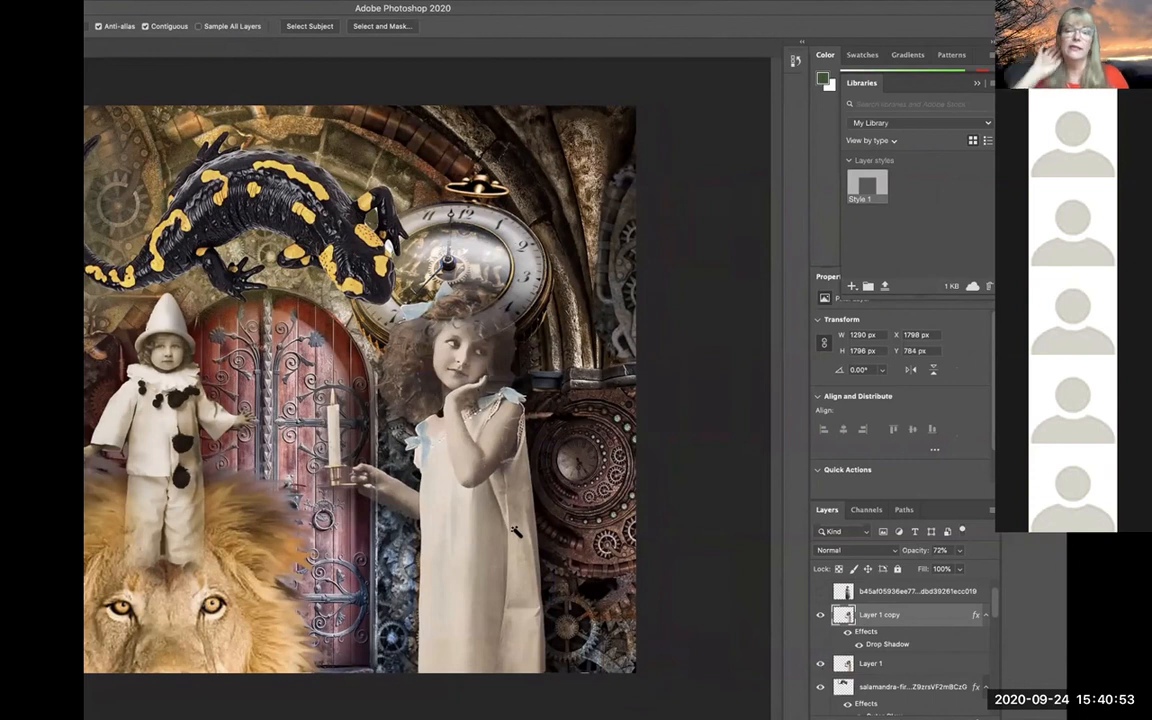
pyautogui.click(821, 615)
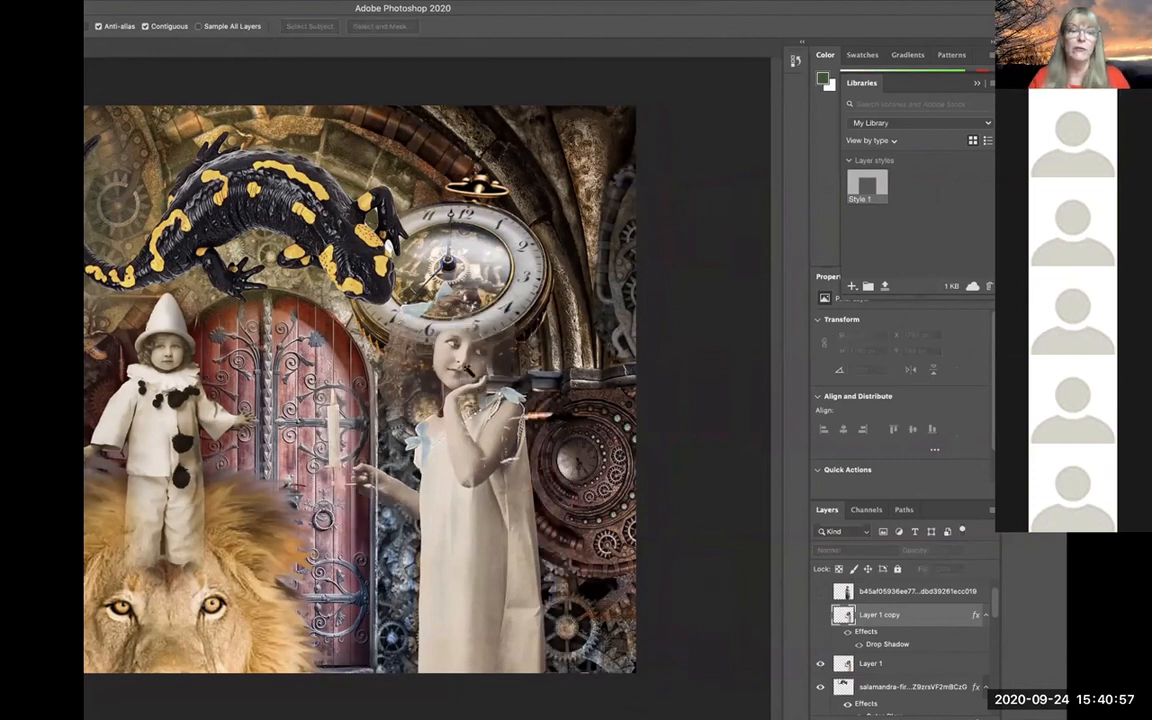
pyautogui.click(821, 615)
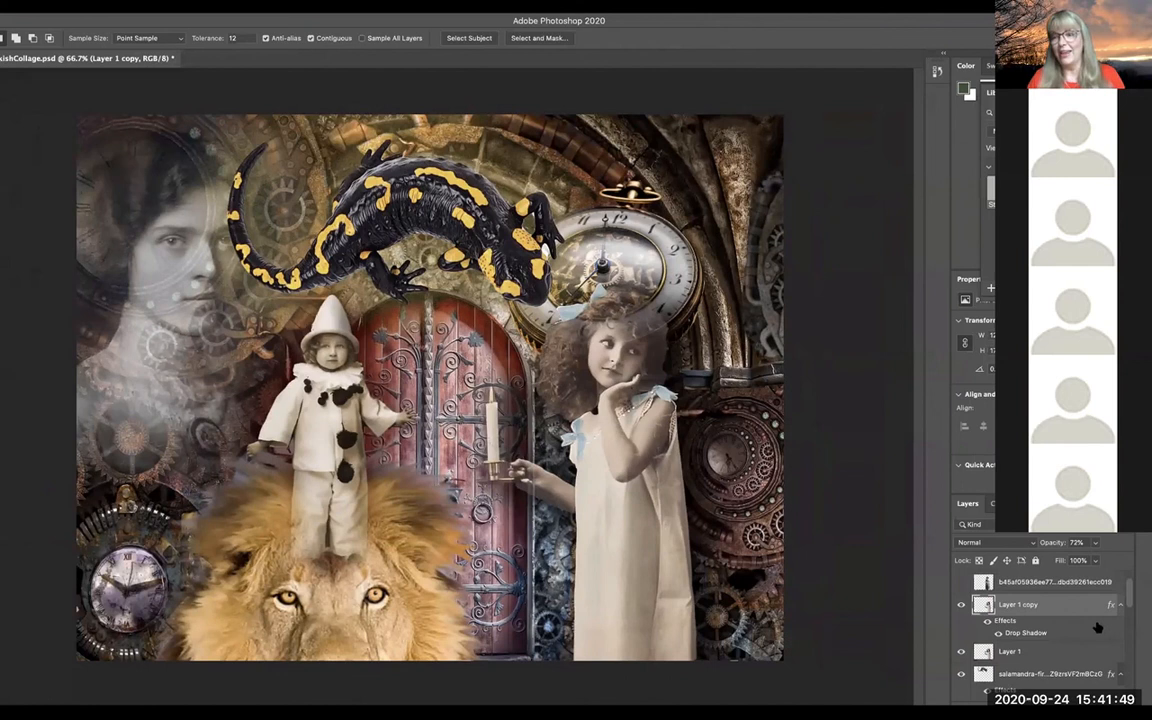
# Review the Save As options for saving the layered Photoshop file on the computer, and leave without saving.
pyautogui.moveTo(1129, 597); pyautogui.dragTo(1124, 572)
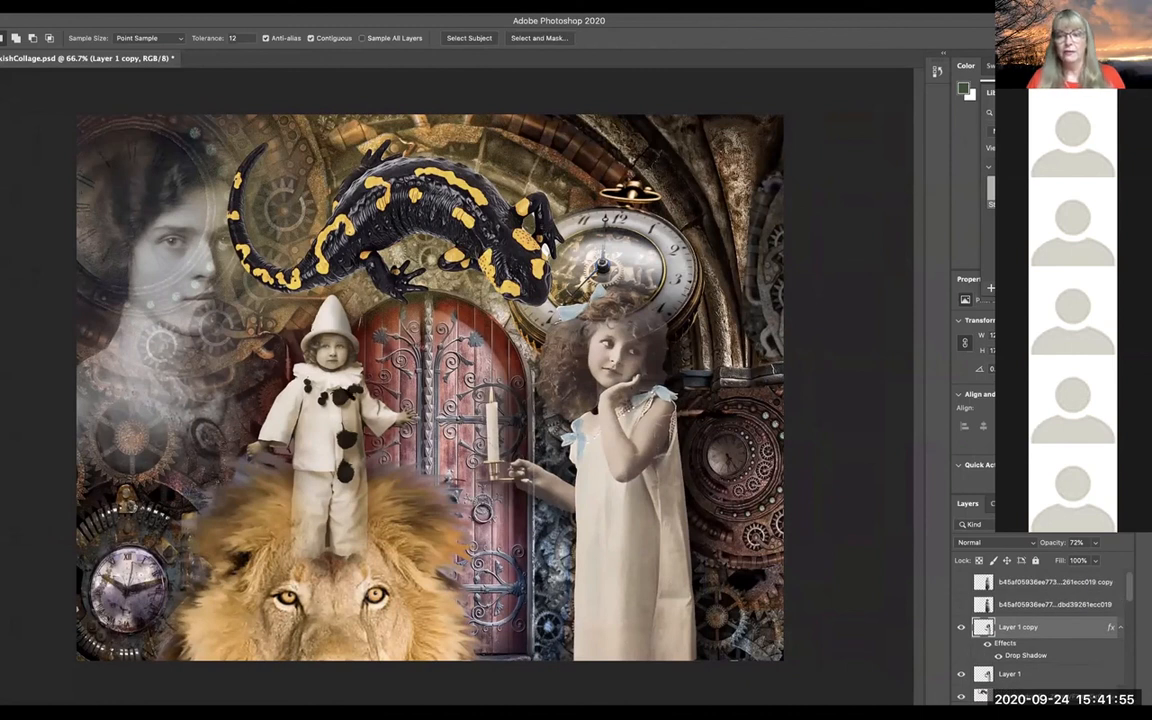
pyautogui.click(103, 4)
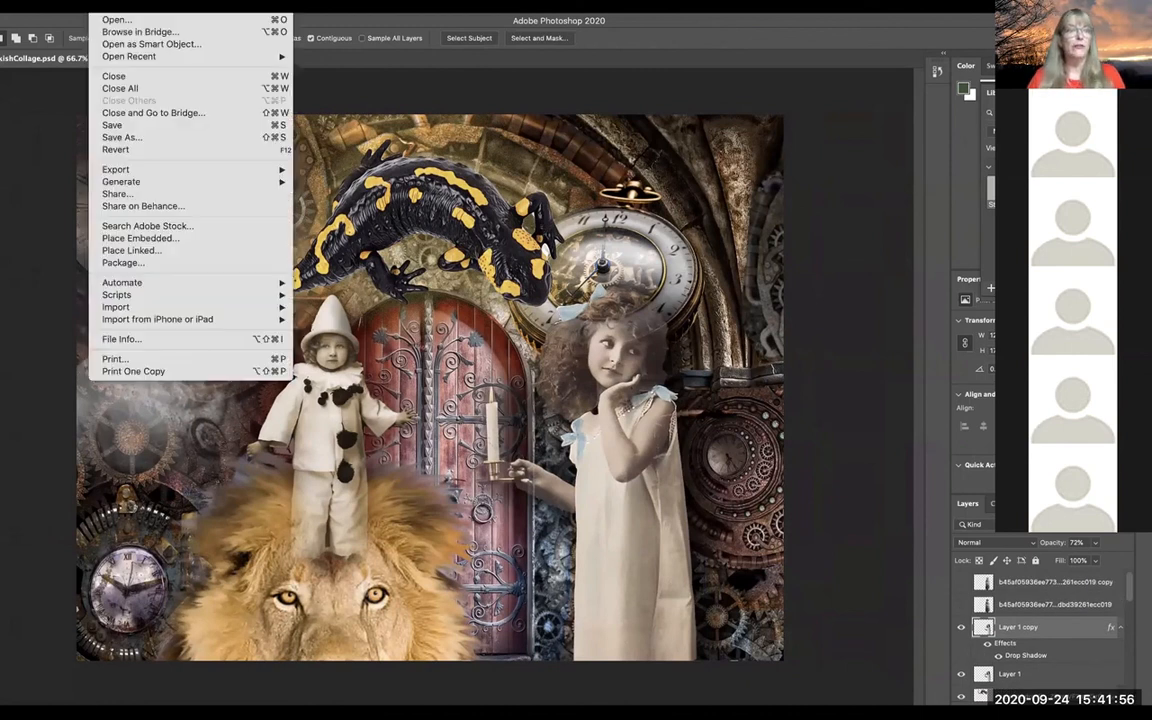
pyautogui.click(106, 141)
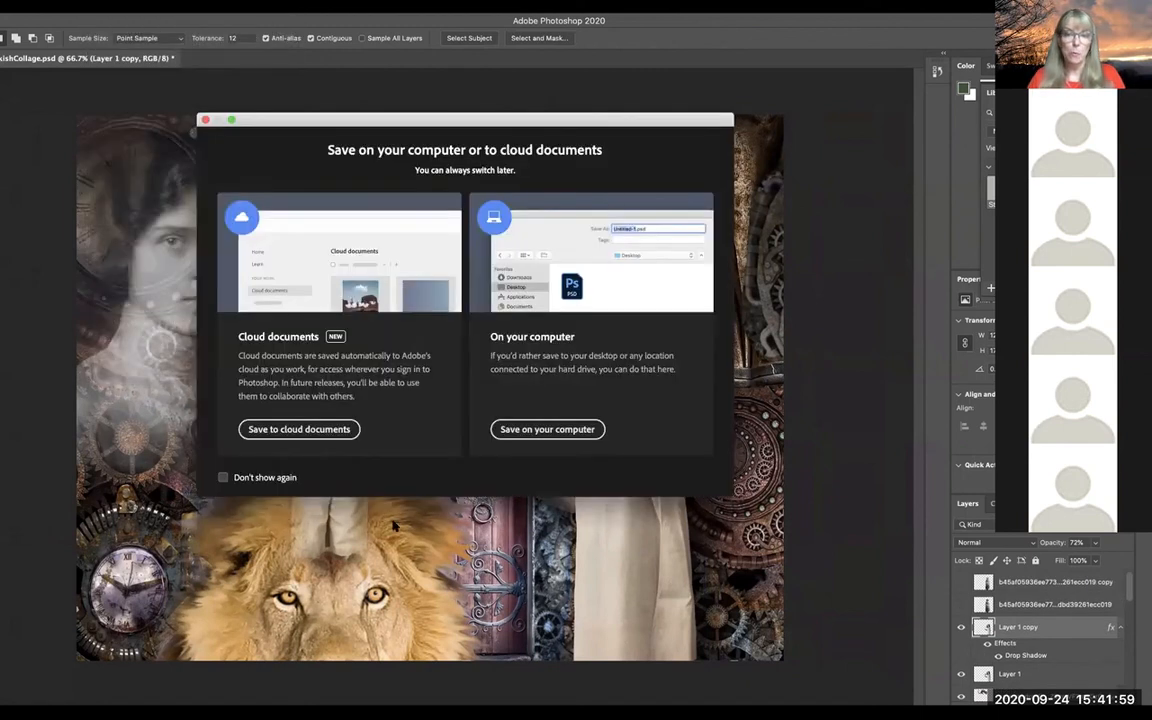
pyautogui.click(545, 430)
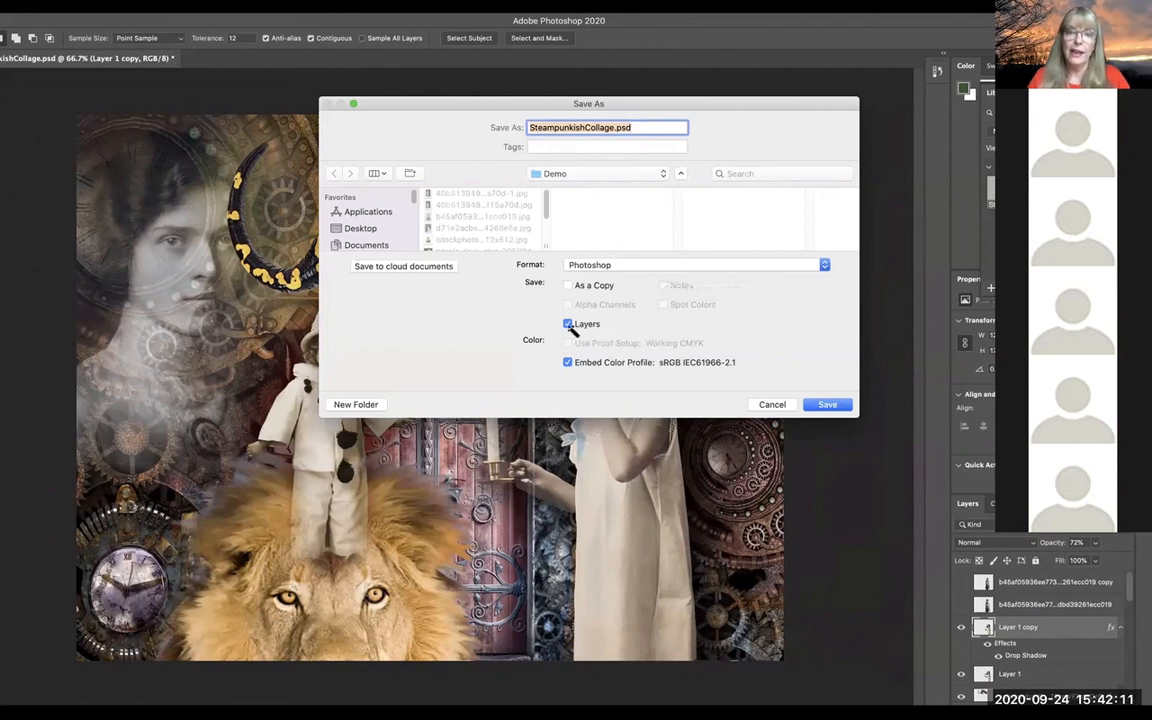
pyautogui.click(772, 404)
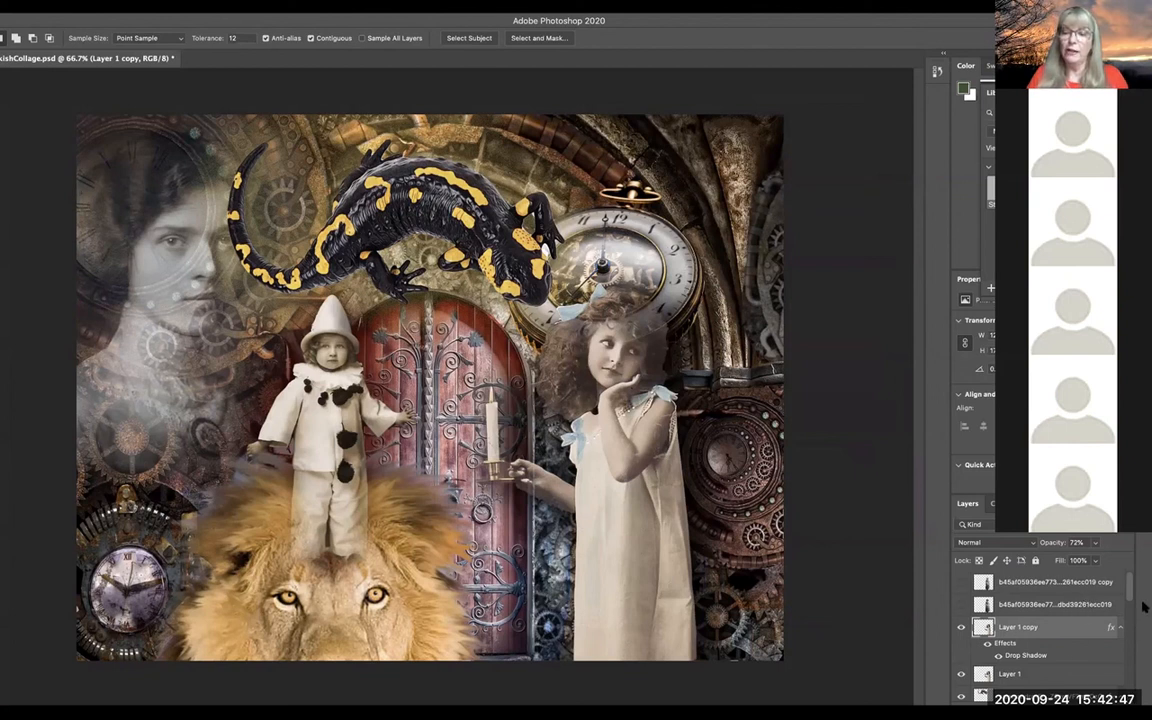
pyautogui.moveTo(1131, 588)
pyautogui.mouseDown()
pyautogui.moveTo(1131, 598)
pyautogui.moveTo(1131, 582)
pyautogui.mouseUp()
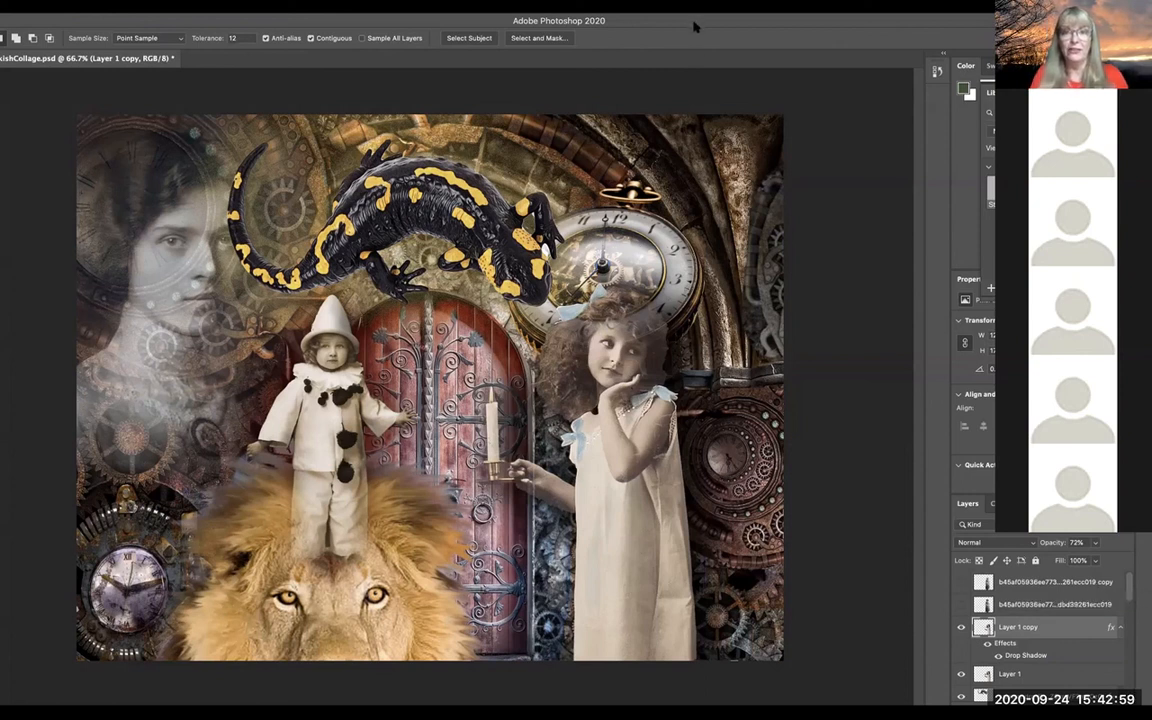
pyautogui.moveTo(695, 27); pyautogui.dragTo(778, 47)
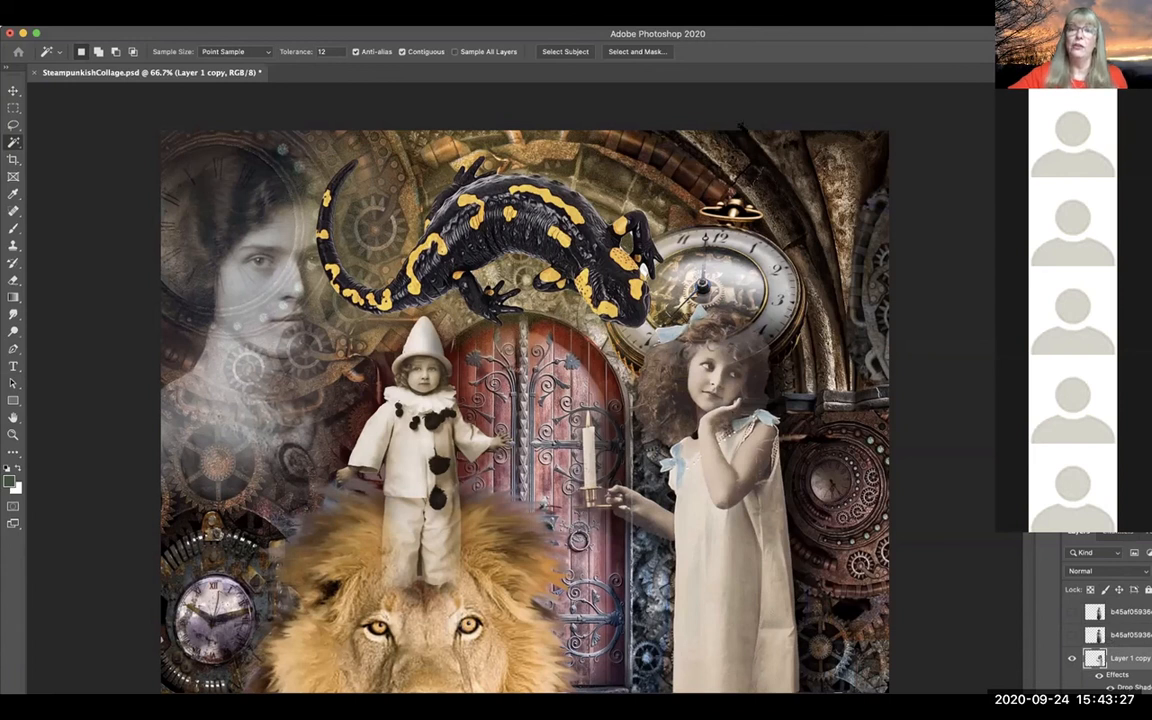
pyautogui.moveTo(738, 34); pyautogui.dragTo(667, 48)
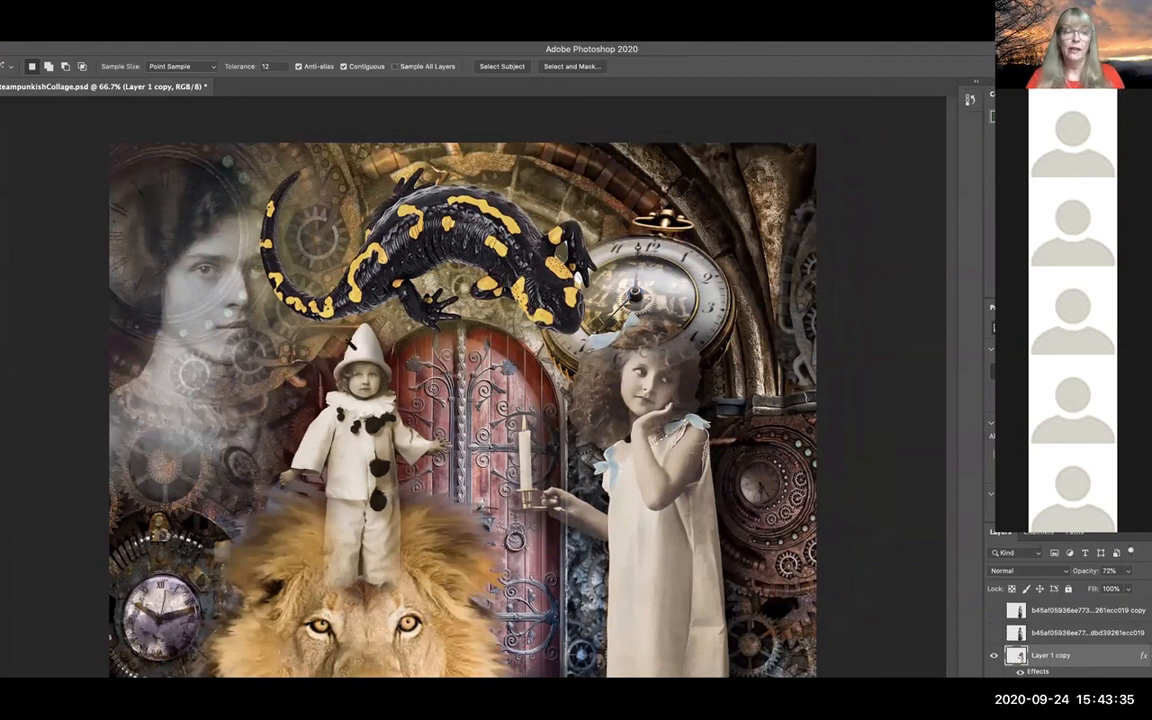
# Set up a copy of the collage on the computer in JPEG format, in the Demo folder, with 2 added to its file name.
pyautogui.click(101, 36)
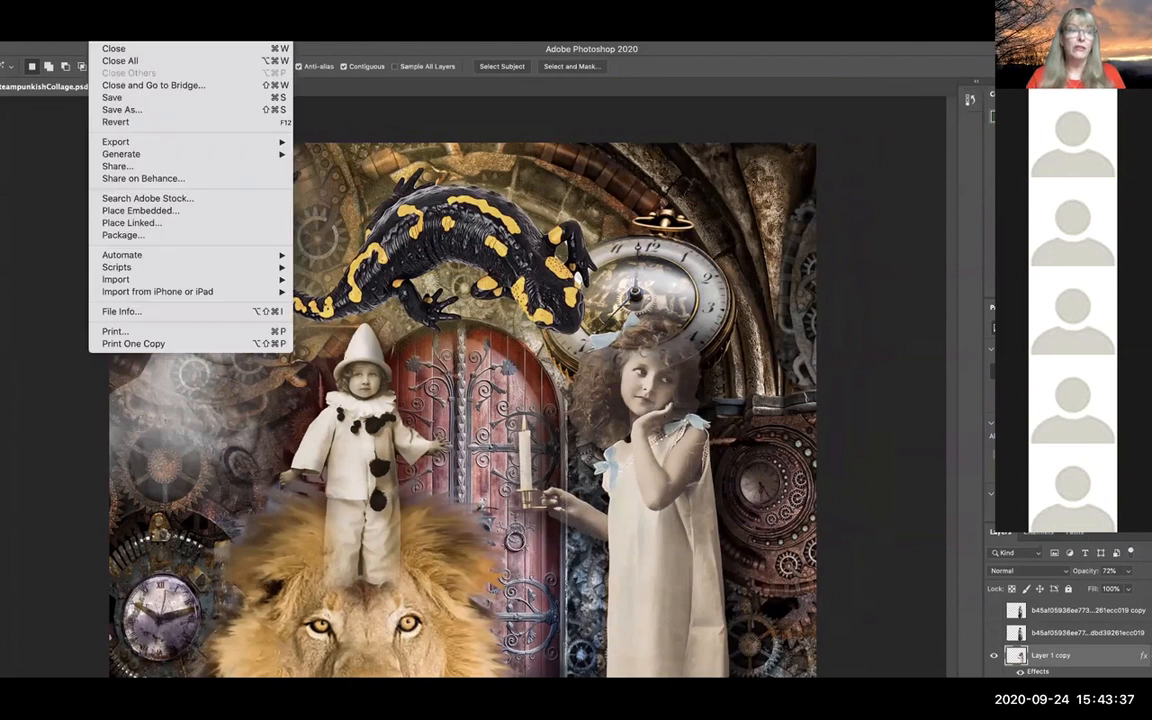
pyautogui.click(113, 110)
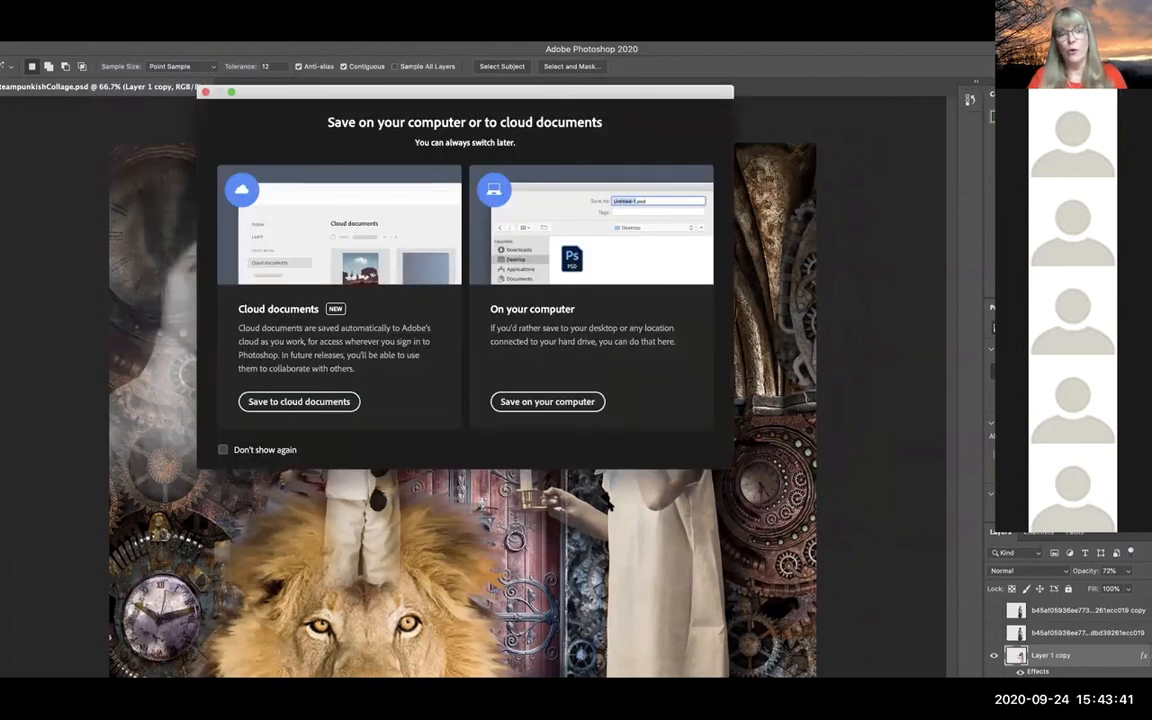
pyautogui.click(547, 401)
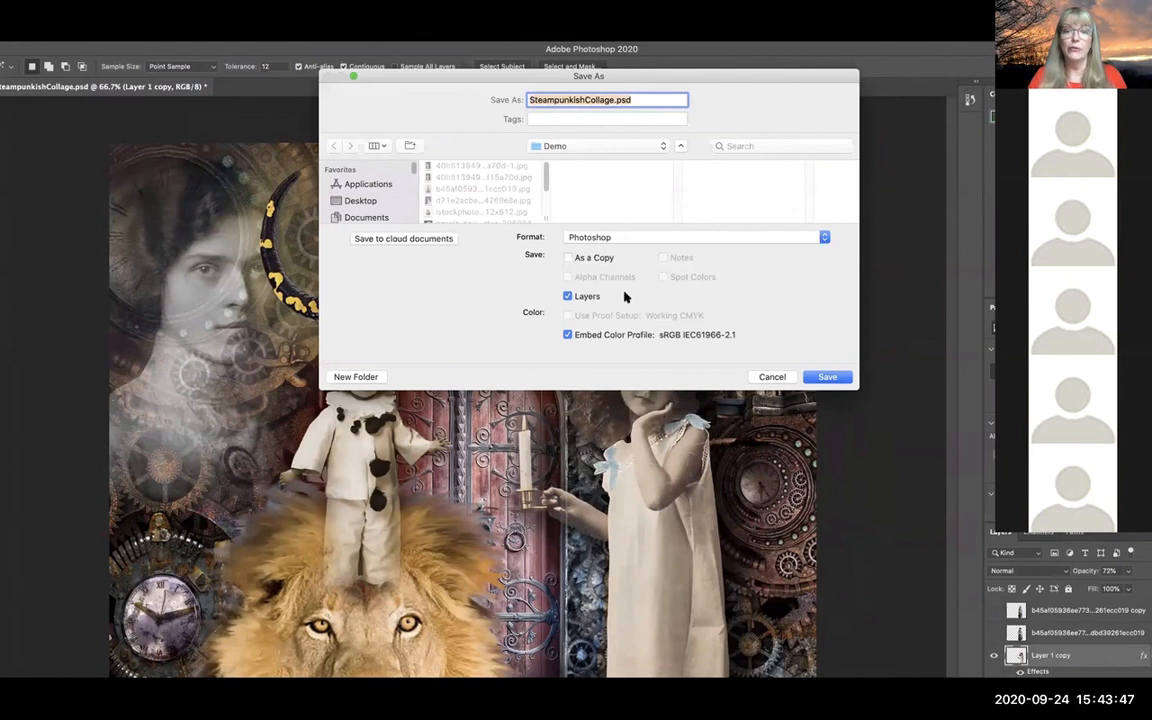
pyautogui.click(823, 237)
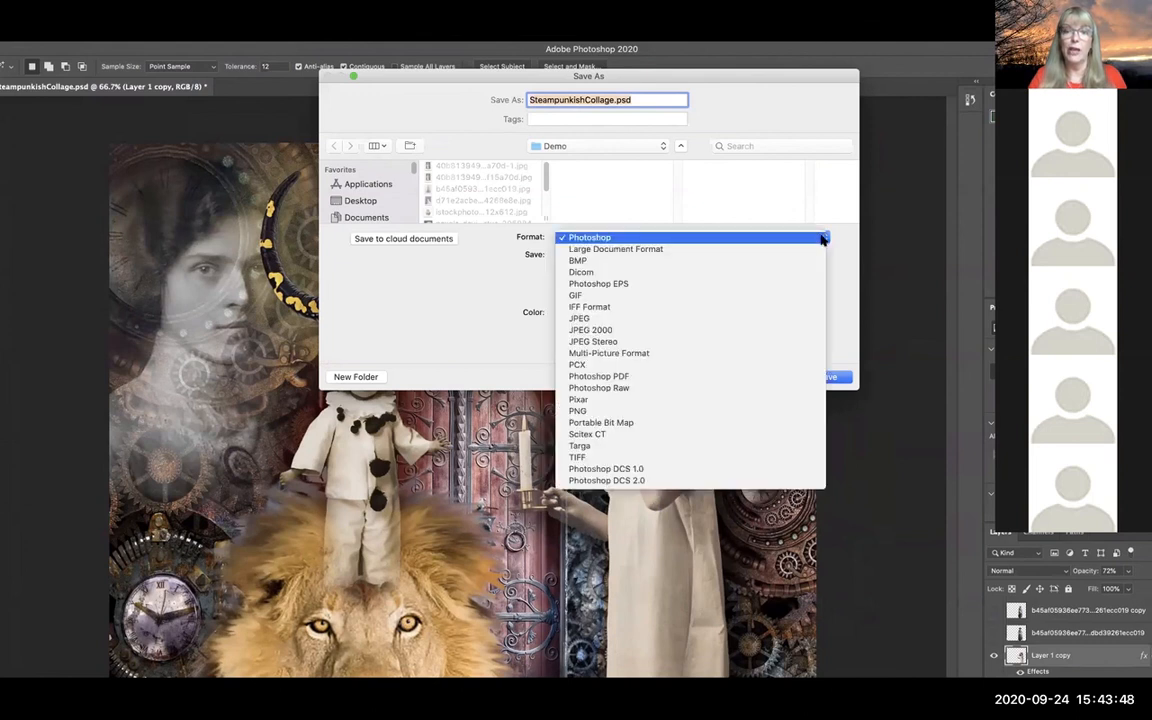
pyautogui.click(784, 318)
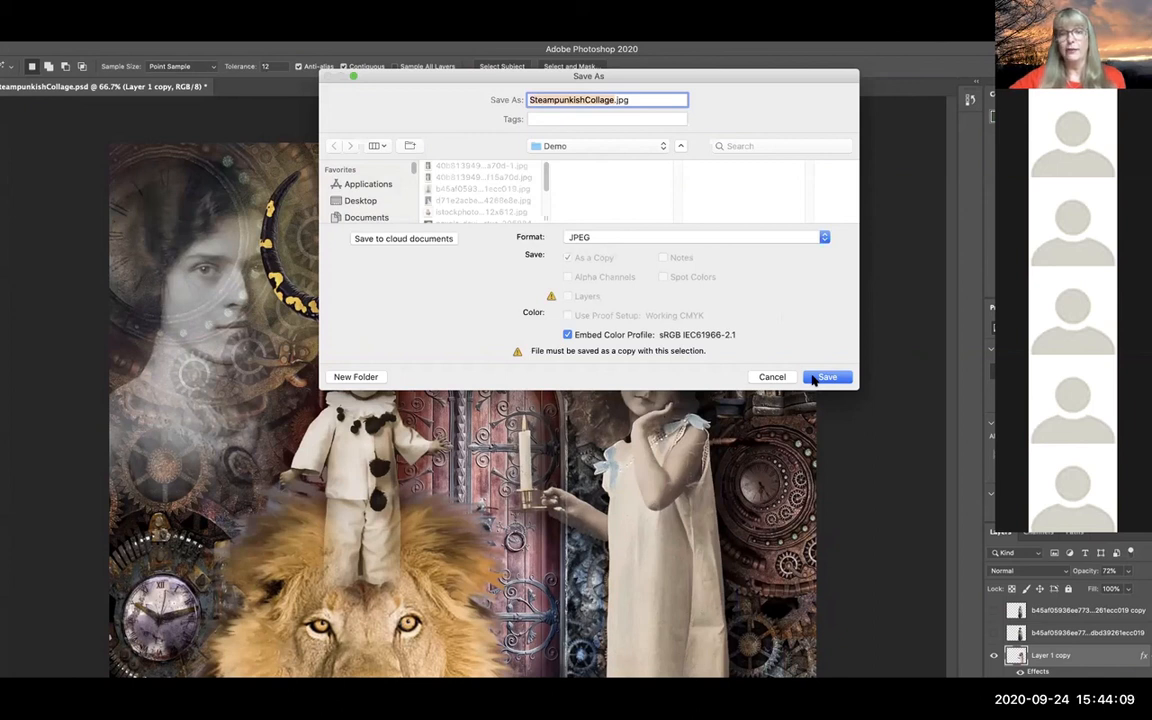
pyautogui.click(617, 101)
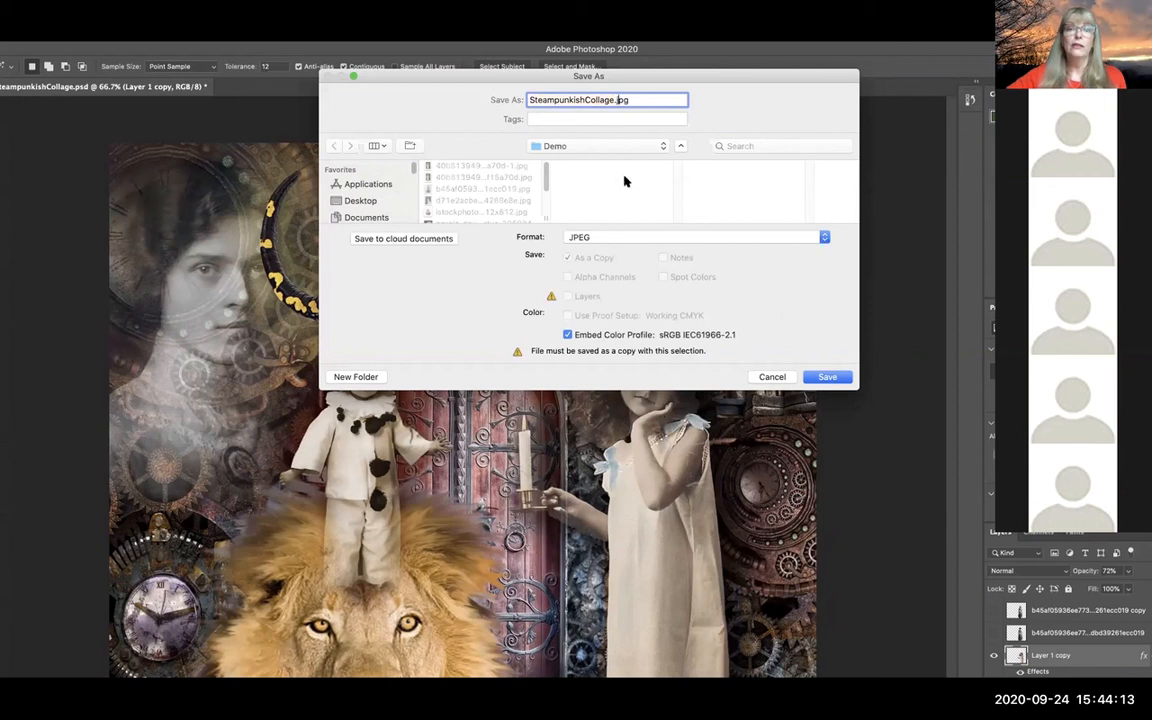
pyautogui.write('2')
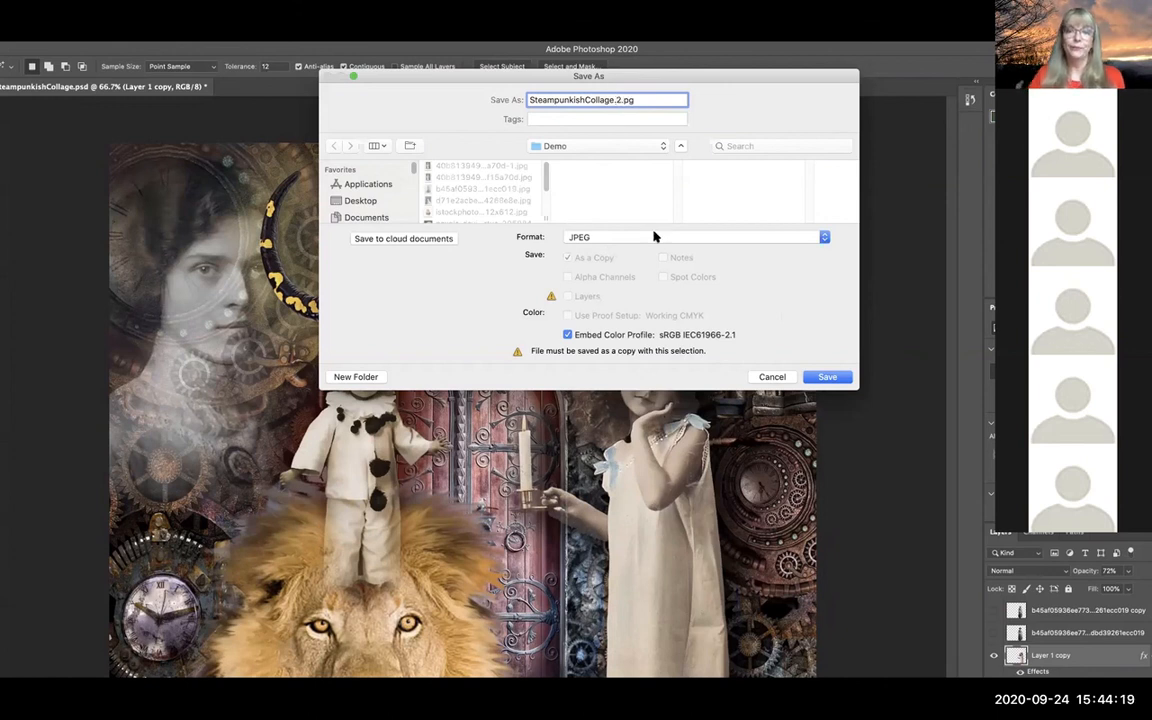
# Save the JPEG copy with the image quality raised to 12, Maximum.
pyautogui.click(815, 377)
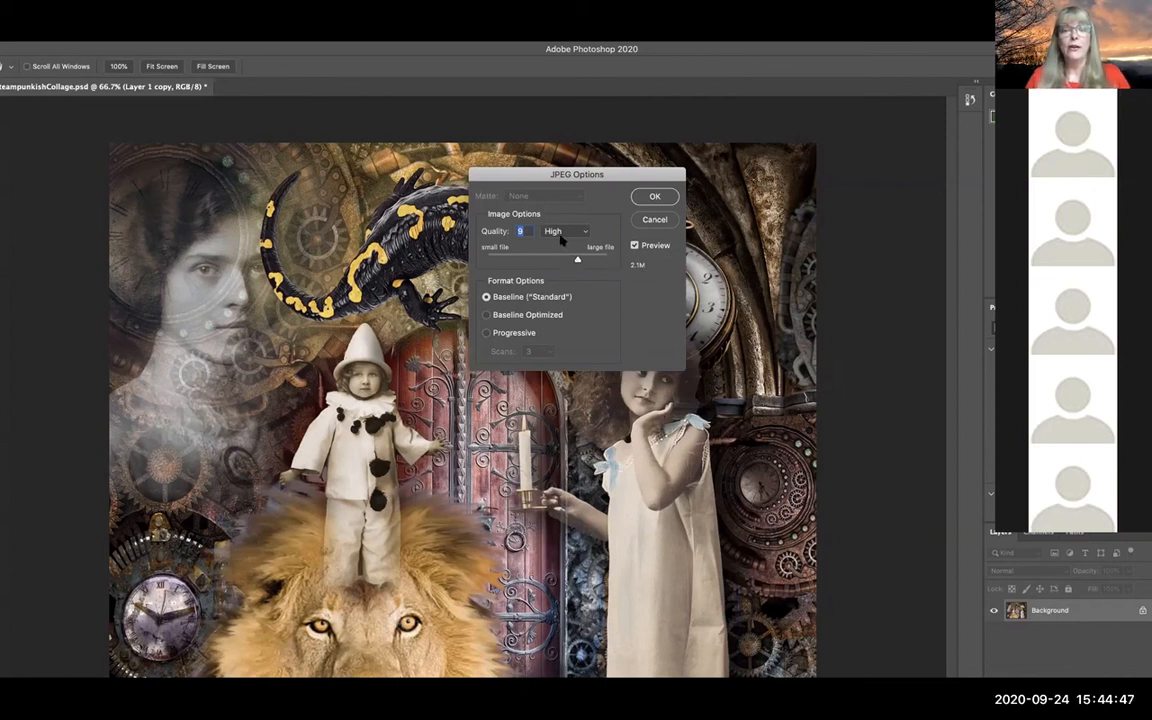
pyautogui.moveTo(577, 259); pyautogui.dragTo(608, 259)
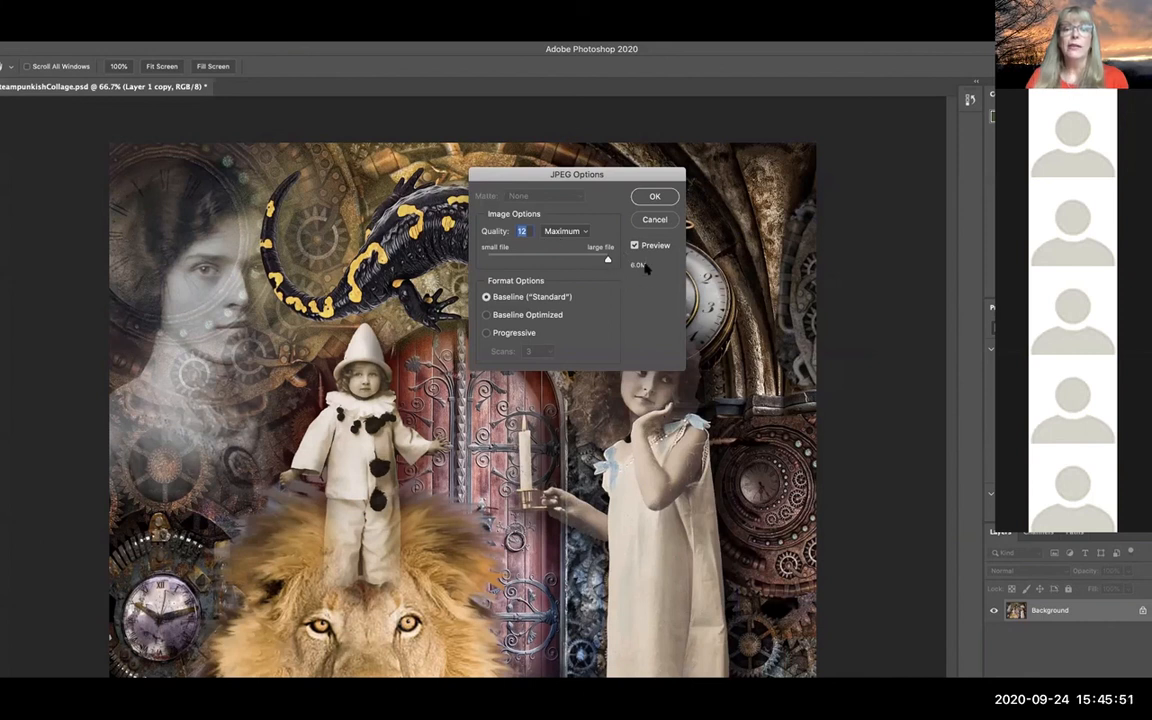
pyautogui.click(654, 197)
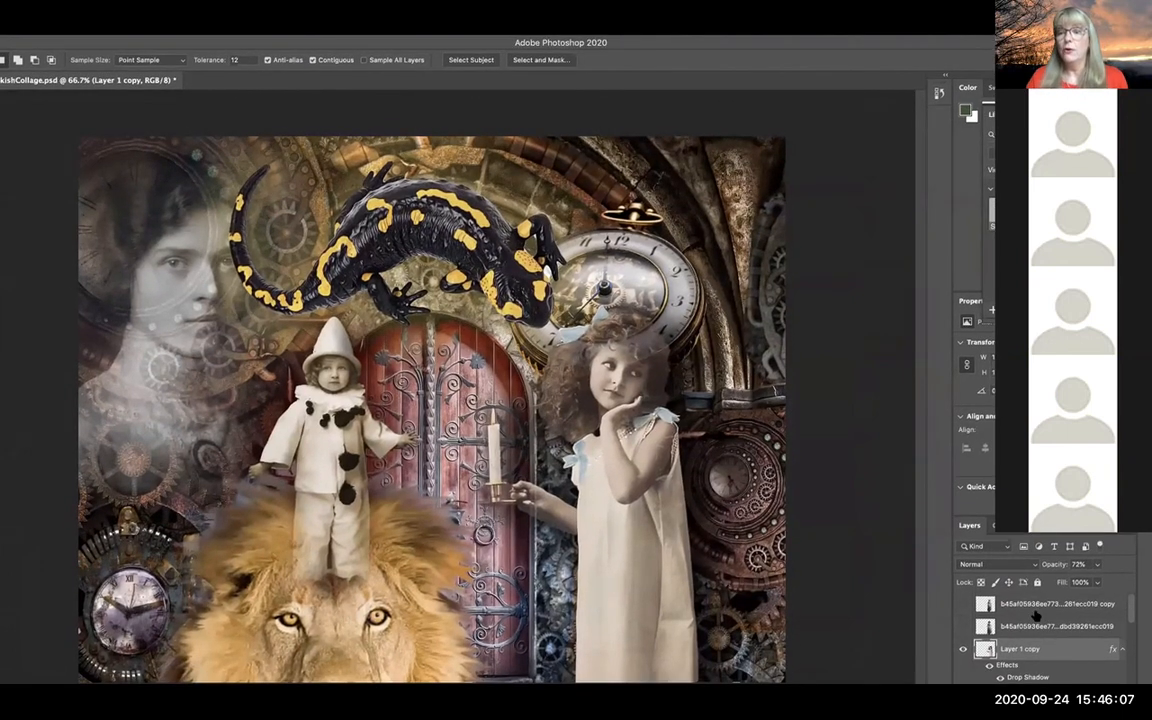
pyautogui.moveTo(1132, 610); pyautogui.dragTo(1132, 638)
pyautogui.scroll(3, 1020, 627)
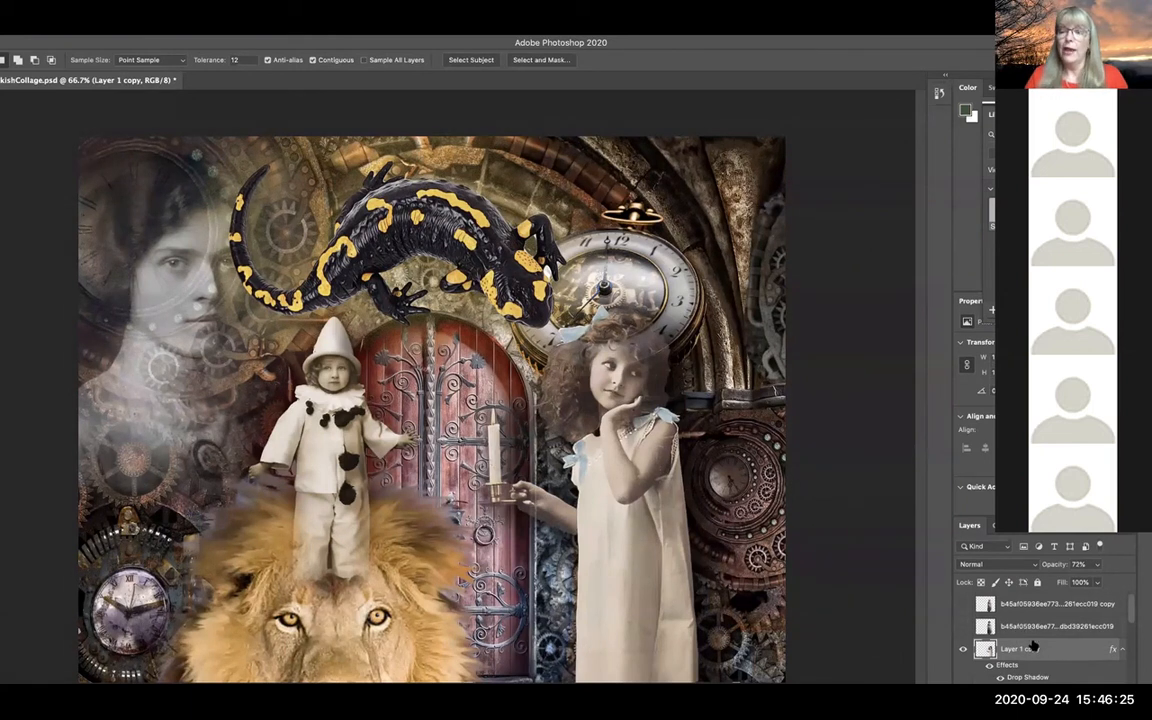
pyautogui.scroll(-2, 1131, 620)
pyautogui.scroll(2, 1131, 620)
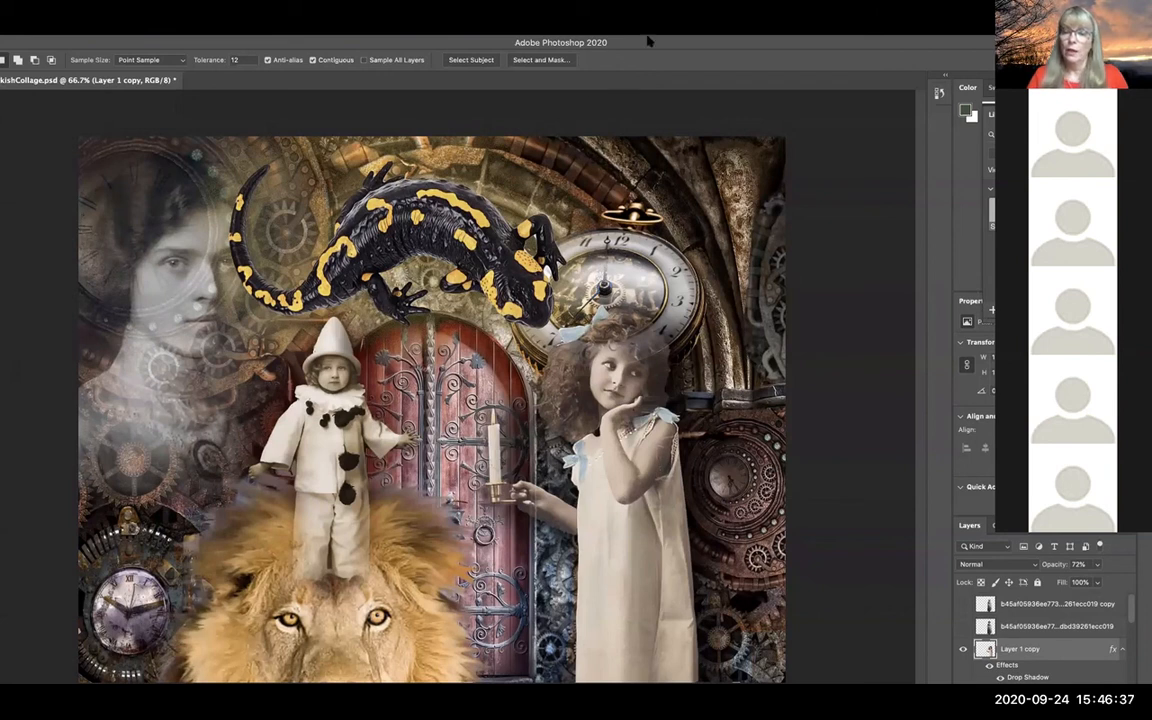
pyautogui.moveTo(648, 41); pyautogui.dragTo(733, 37)
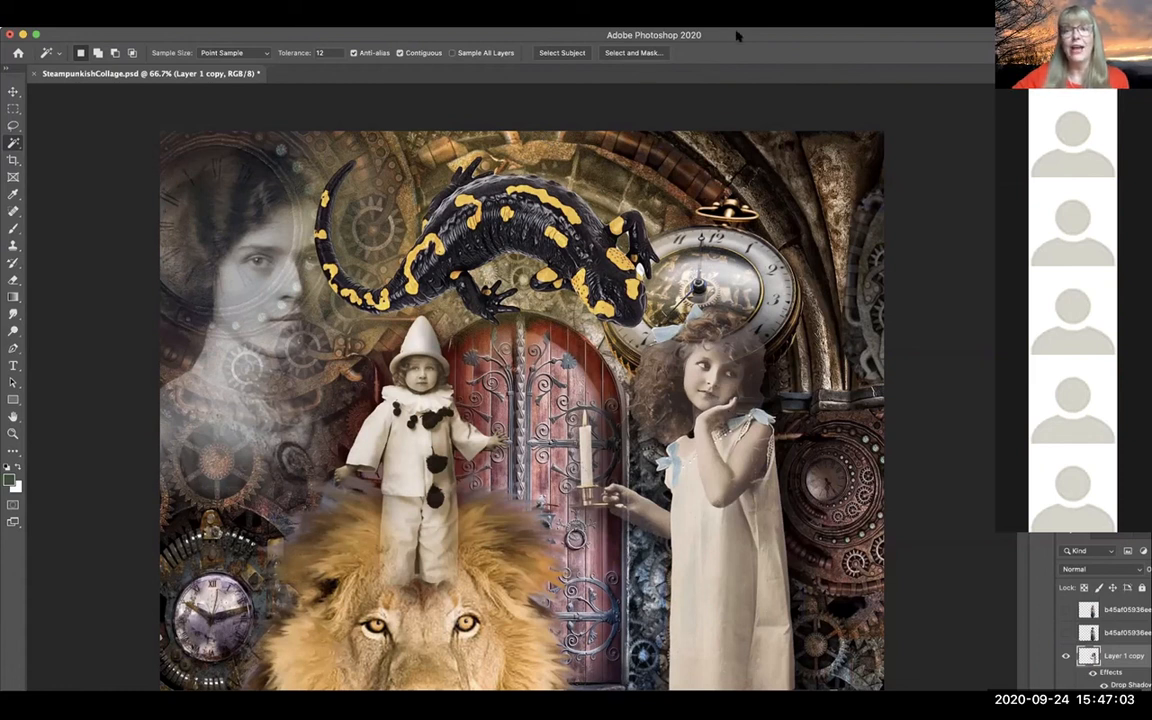
pyautogui.moveTo(727, 36); pyautogui.dragTo(706, 51)
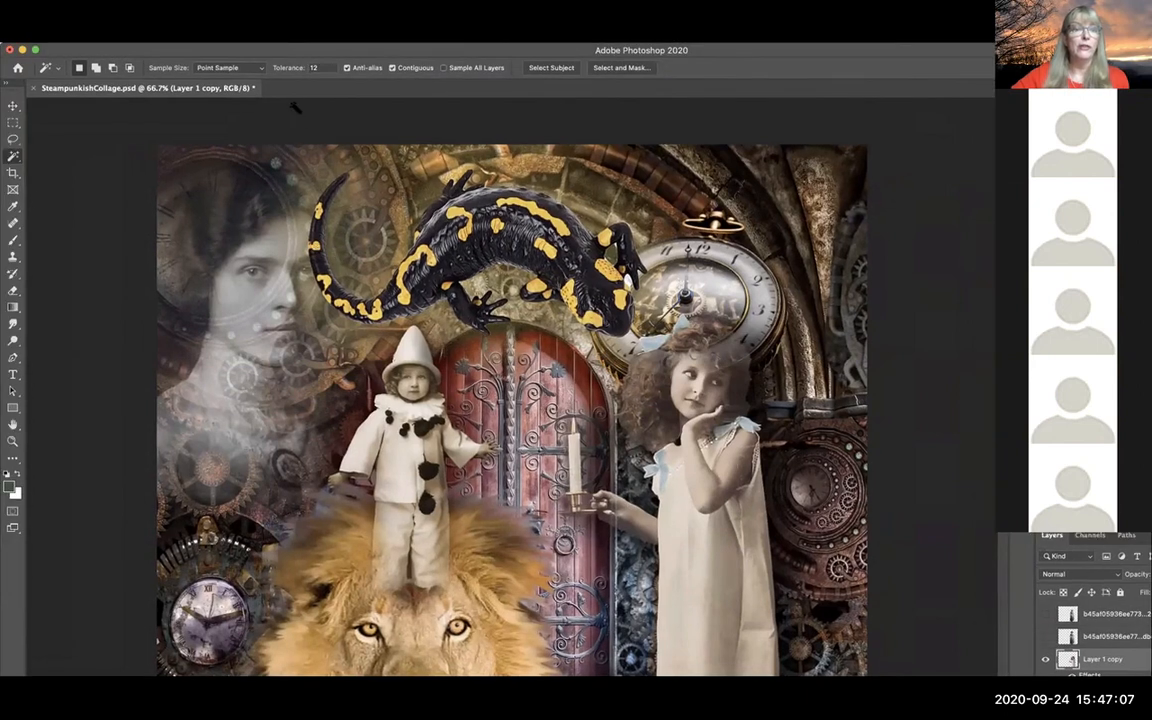